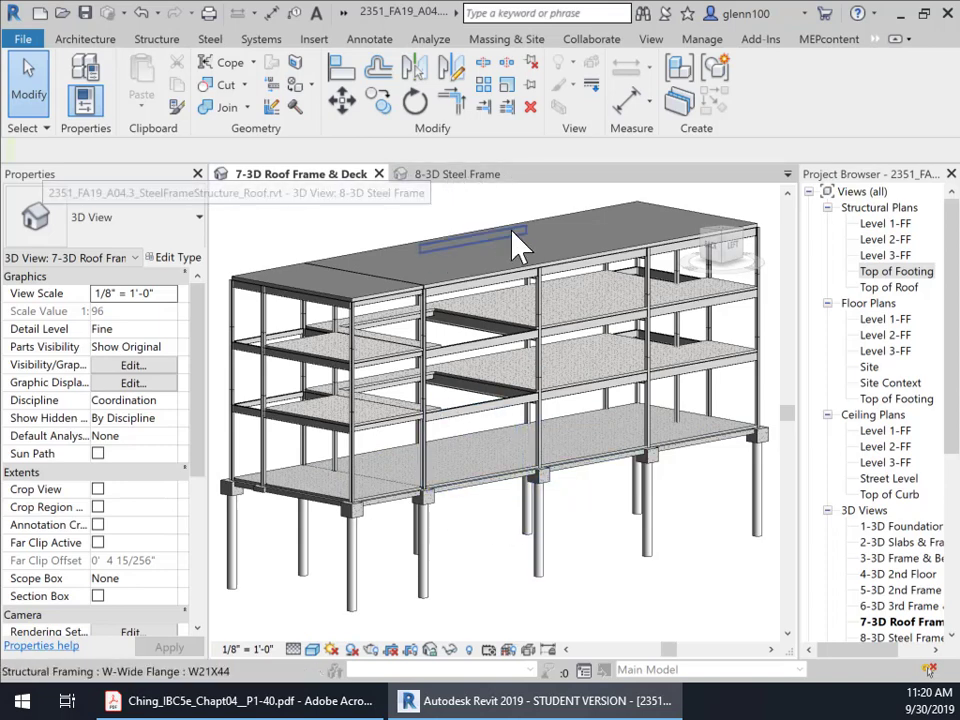
- Show the 8-3D Steel Frame view, and open the Top of Footing structural plan
click(449, 180)
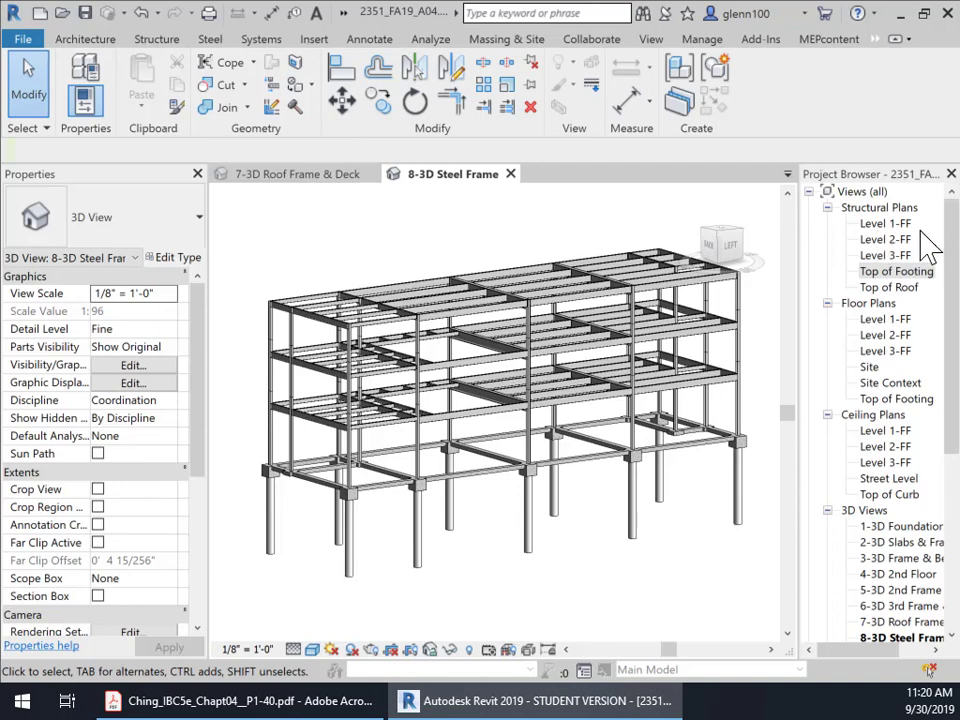
click(890, 274)
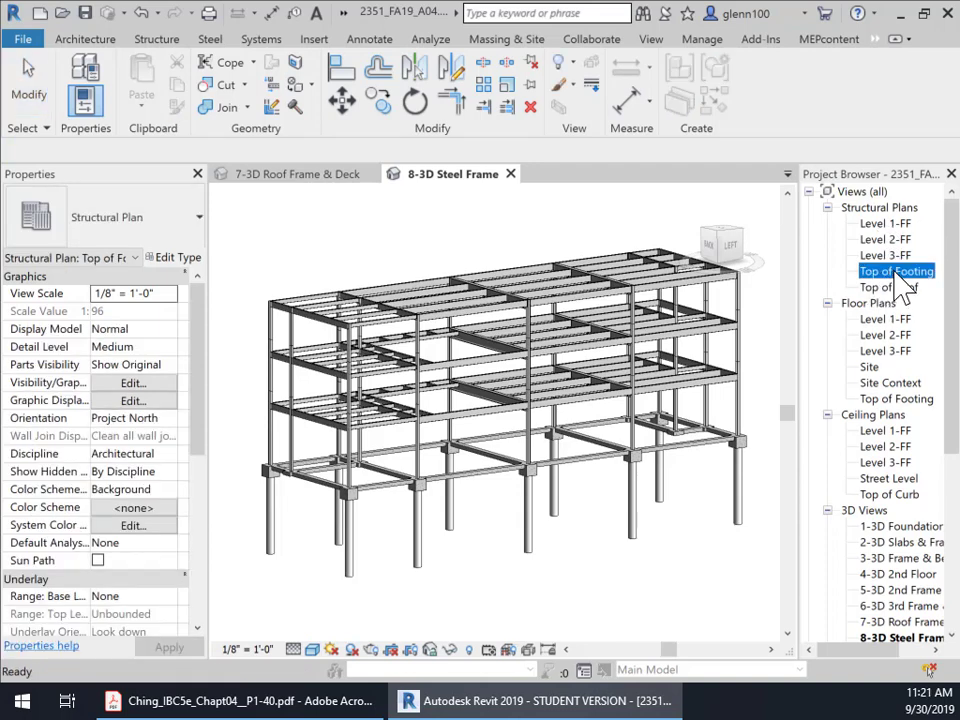
double_click(900, 276)
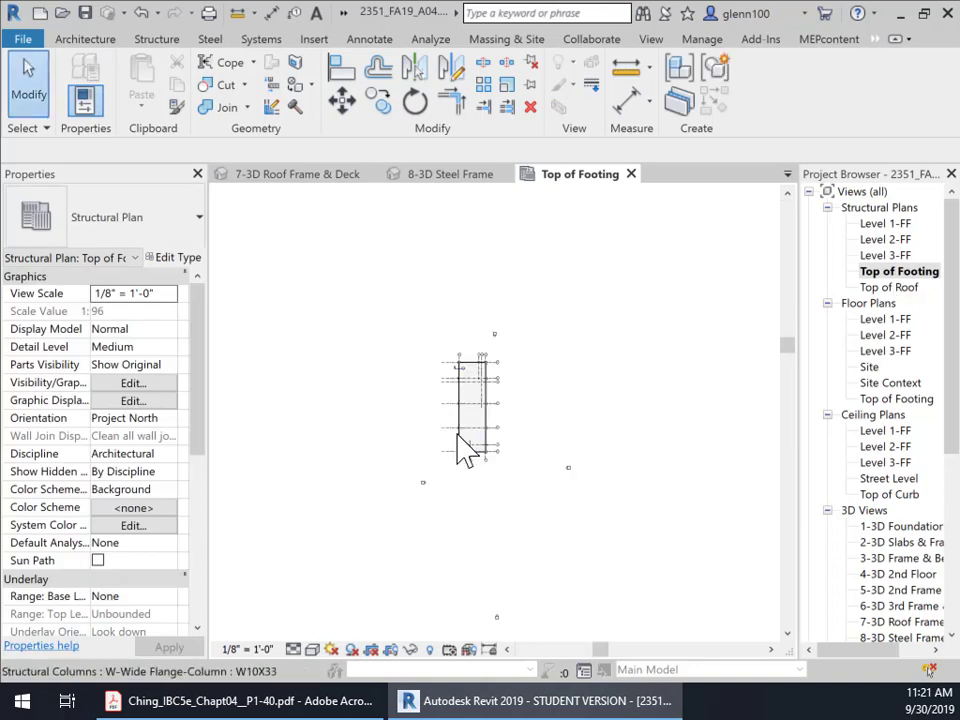
scroll(505, 515, up, 1)
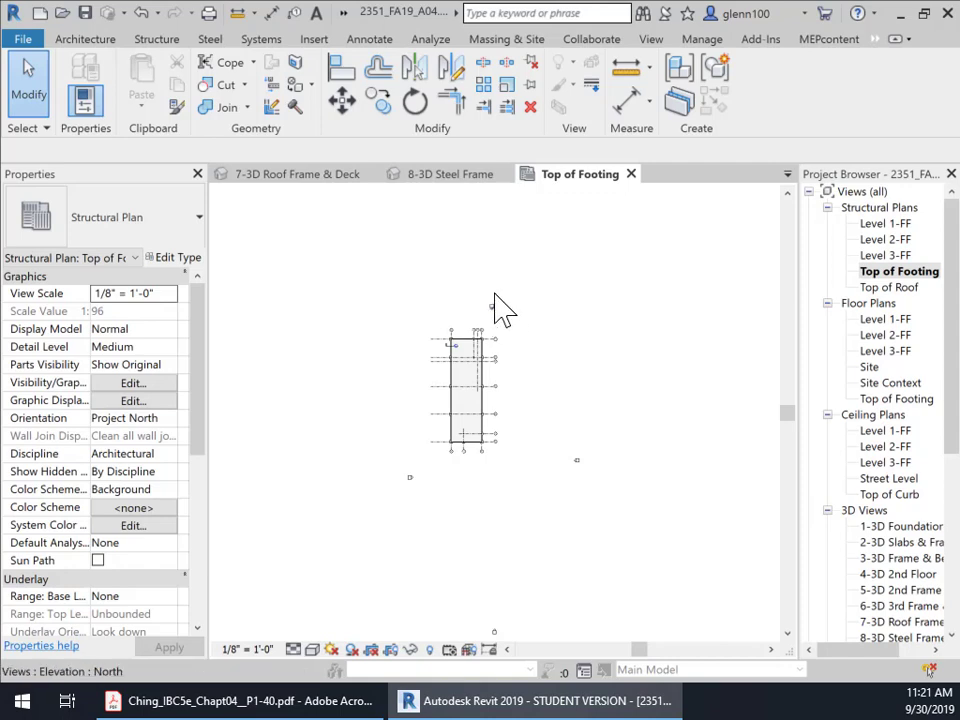
scroll(583, 471, up, 3)
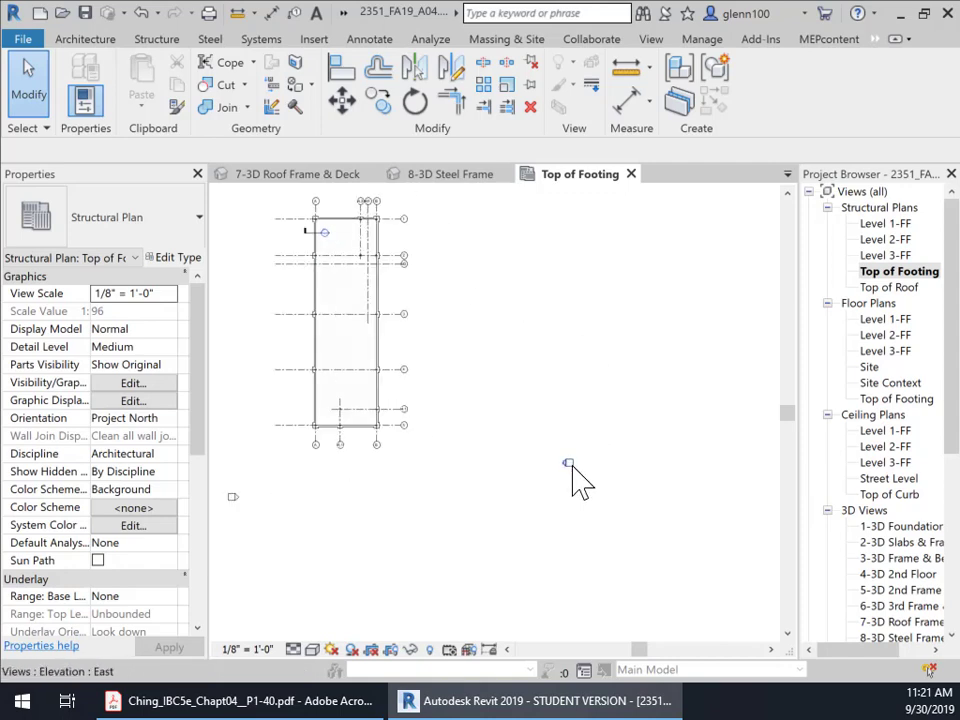
- Duplicate the Top of Footing structural plan with detailing and rename the copy 10-Top of Footing Copy 1
right_click(900, 272)
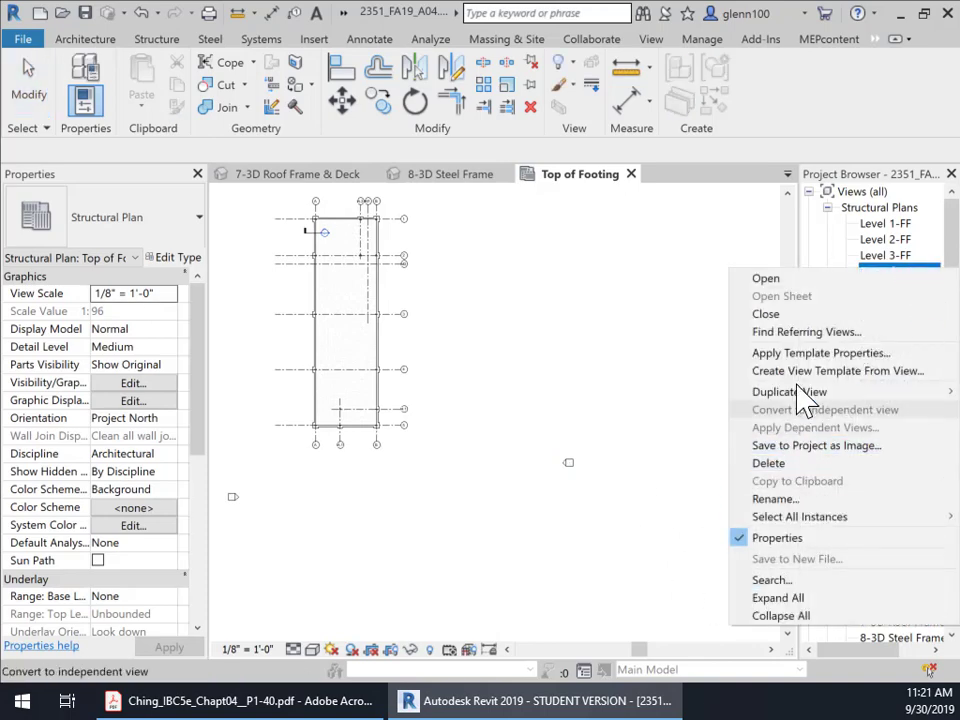
mouse_move(736, 394)
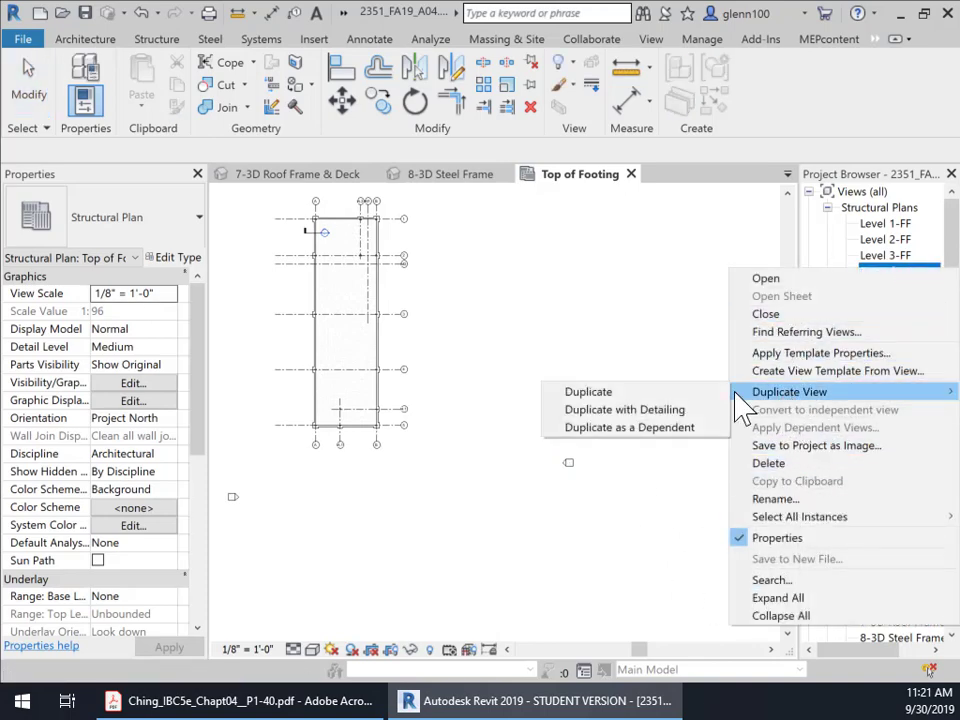
click(650, 410)
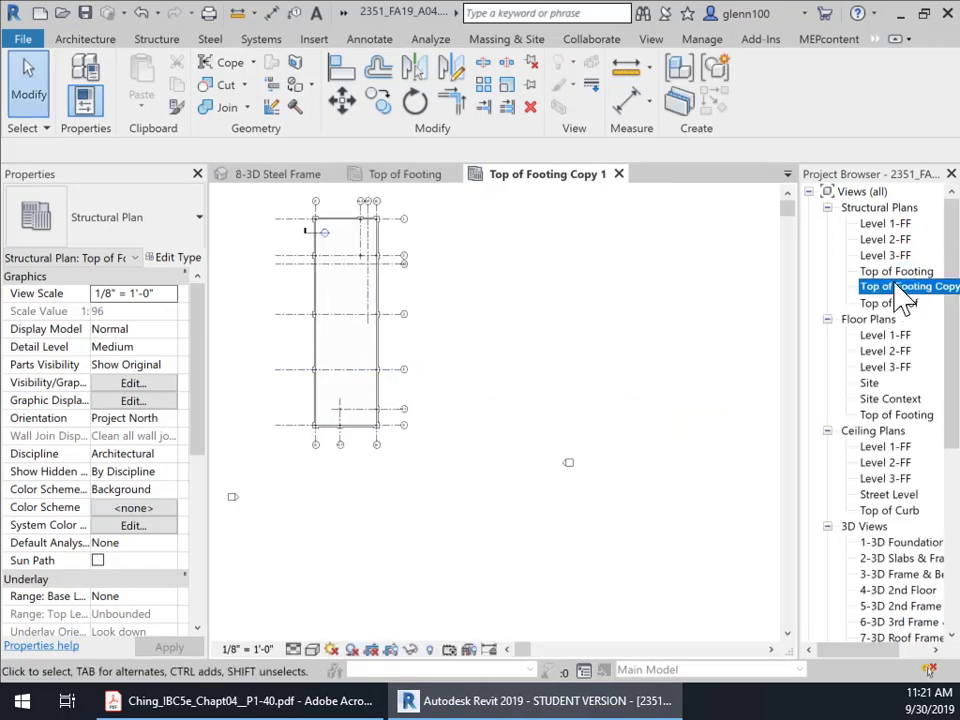
right_click(879, 286)
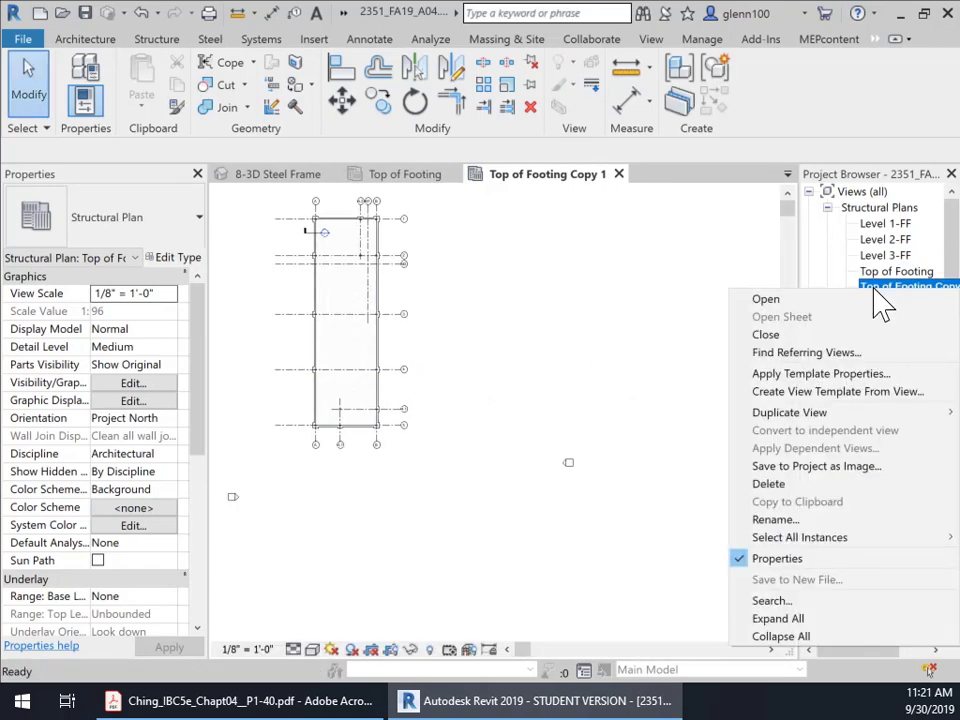
click(785, 522)
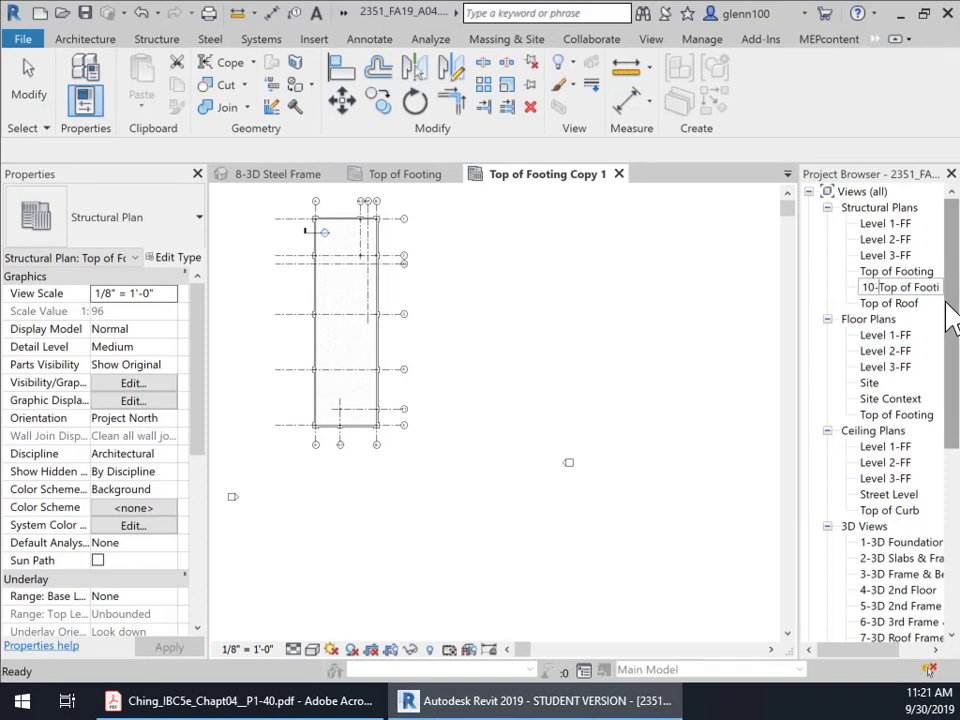
click(603, 381)
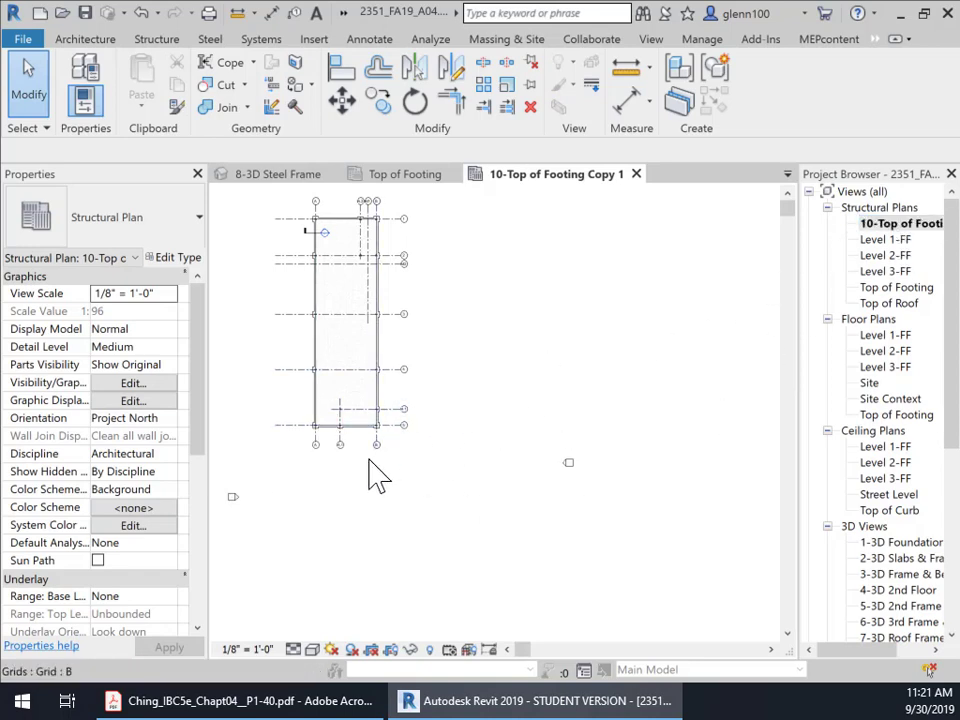
- Shorten the bubble-free ends of the aligned horizontal grid lines by pulling grid 4's end closer to the building
scroll(480, 364, up, 3)
middle_drag(480, 364, 661, 535)
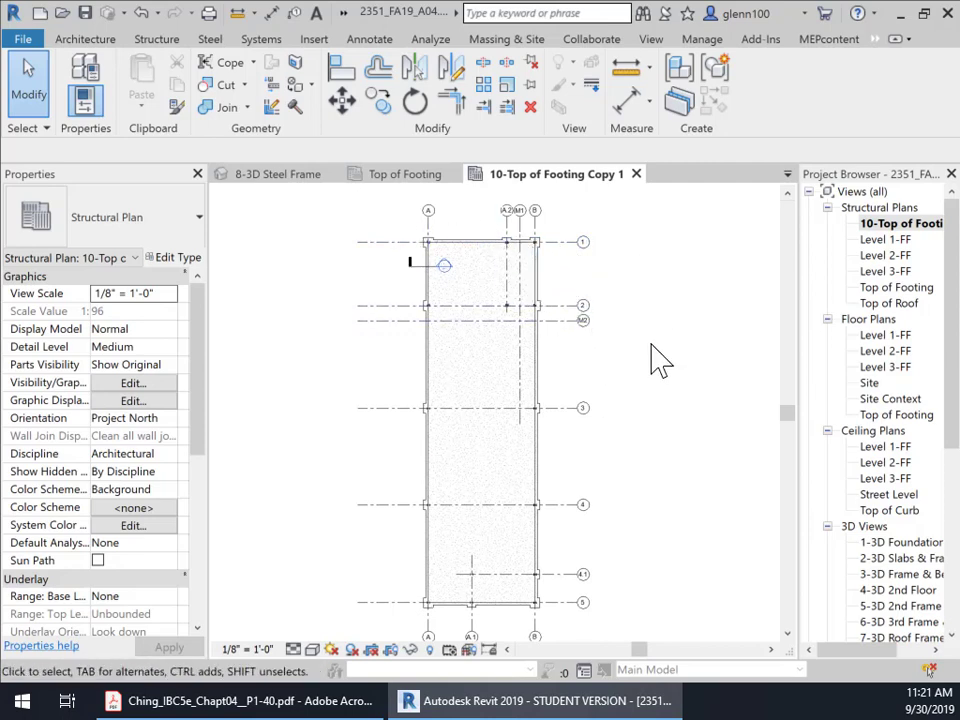
click(378, 510)
drag(358, 508, 390, 505)
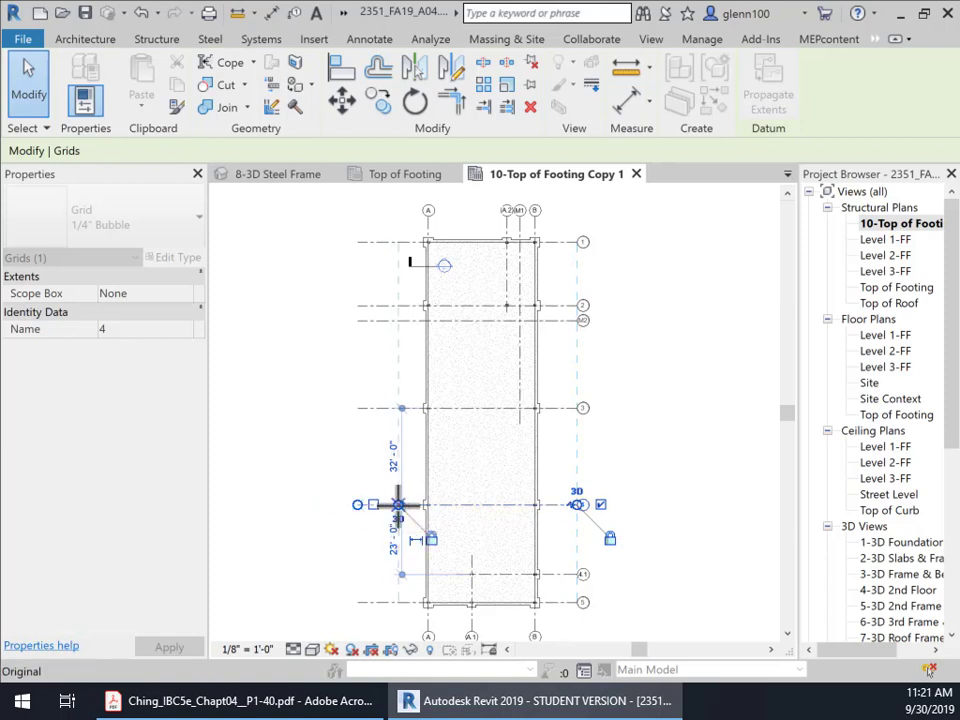
drag(309, 377, 311, 377)
click(318, 395)
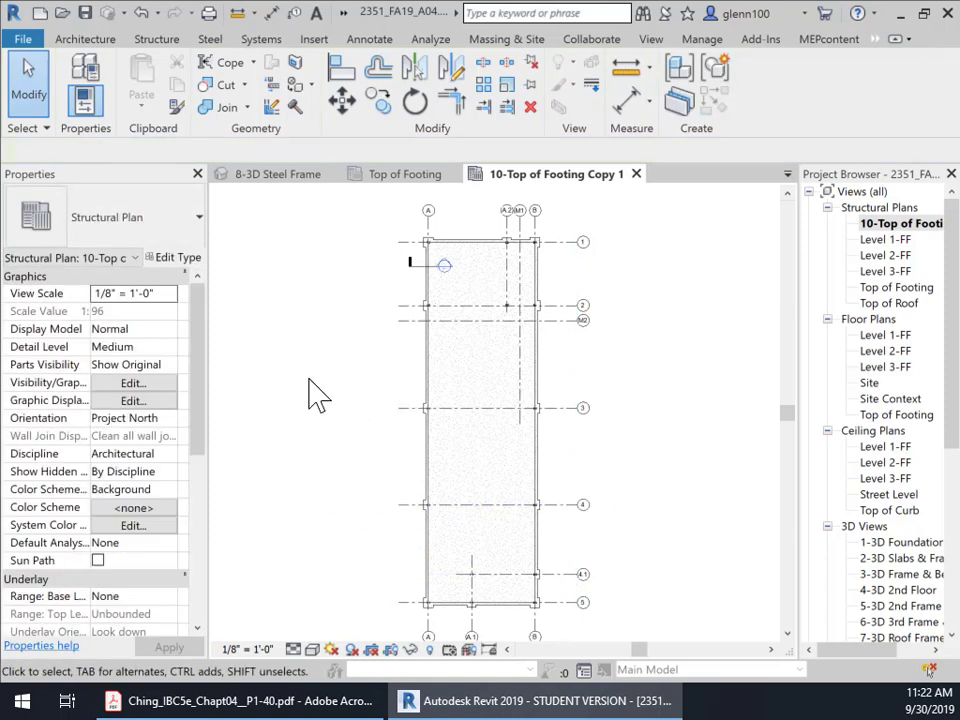
- Hide the 6" foundation slab between grids 1 and 2 in this plan as an individual element
scroll(568, 279, up, 4)
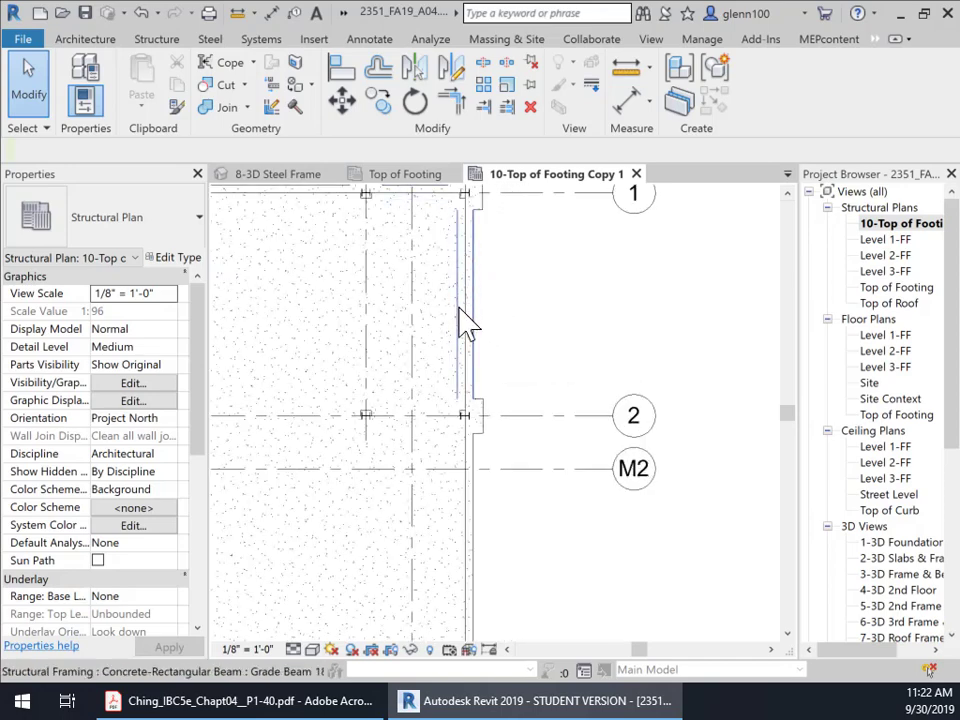
scroll(493, 335, down, 2)
middle_drag(527, 340, 540, 424)
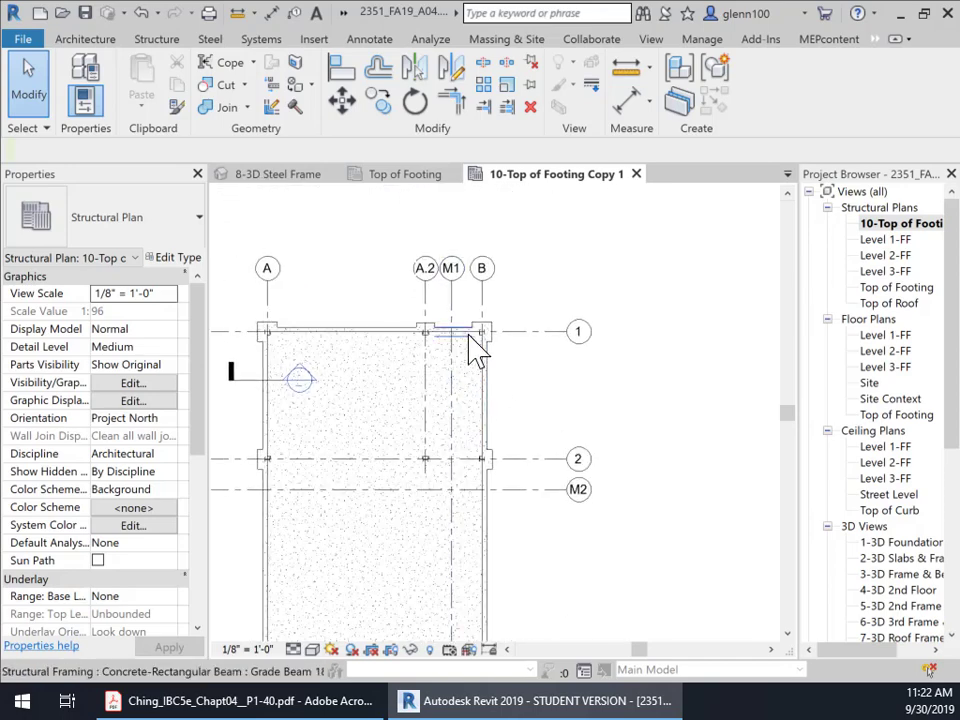
click(487, 425)
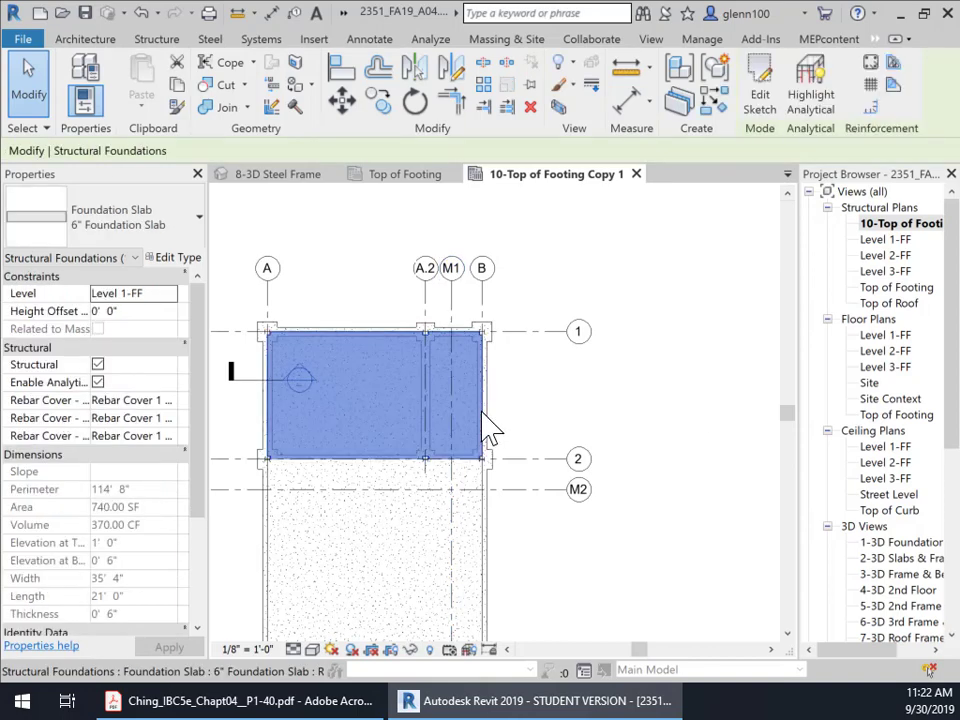
right_click(482, 410)
mouse_move(566, 148)
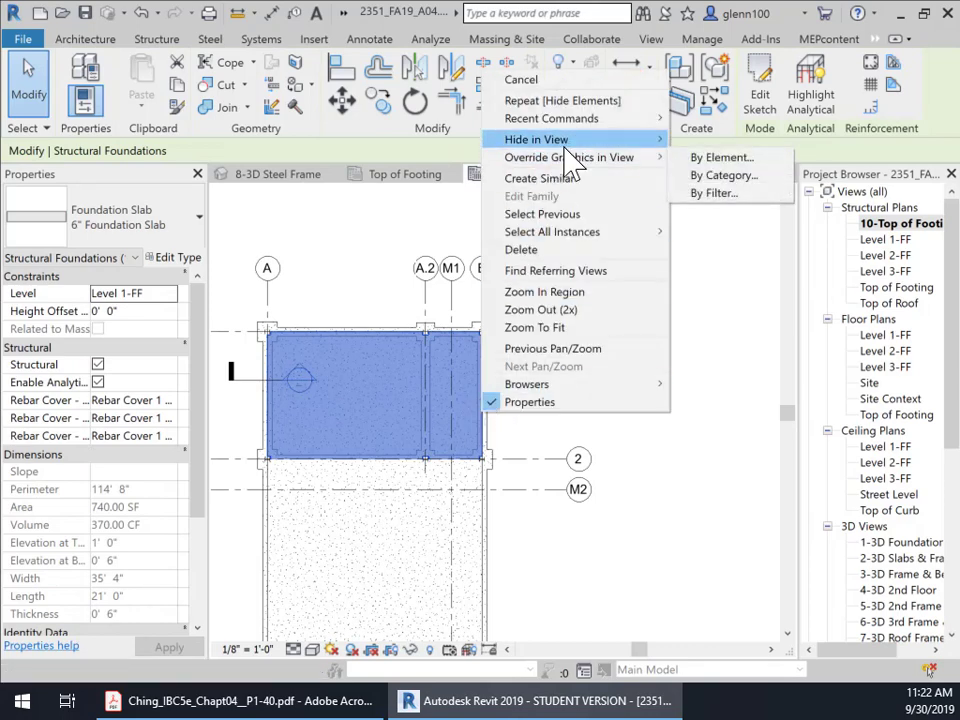
click(705, 142)
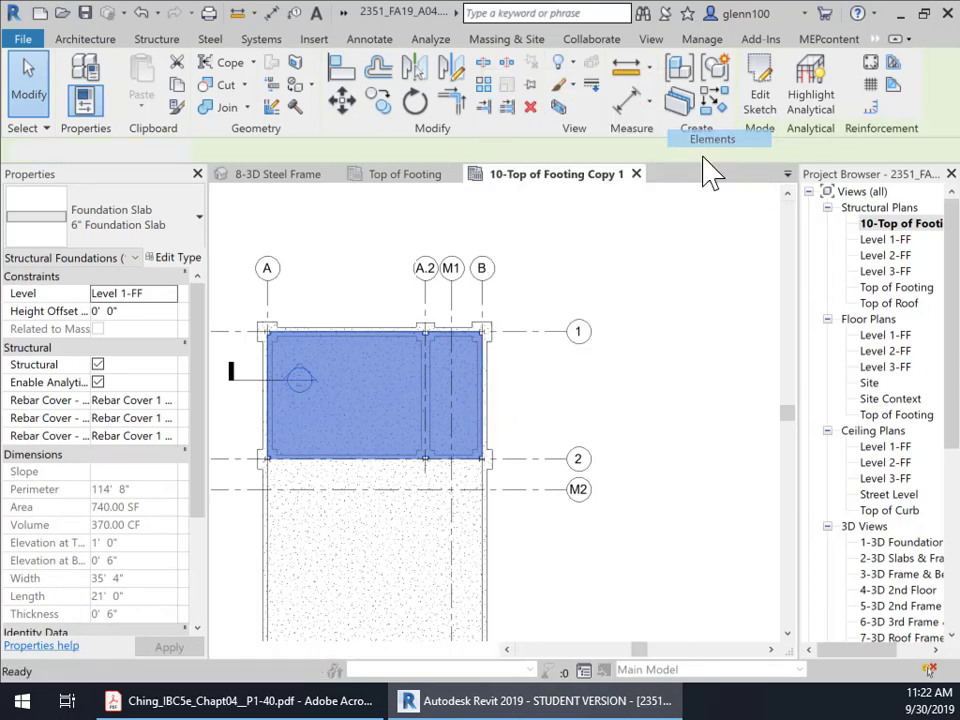
- Hide the larger 6" foundation slab beyond grid 2 in this plan as an individual element
click(487, 515)
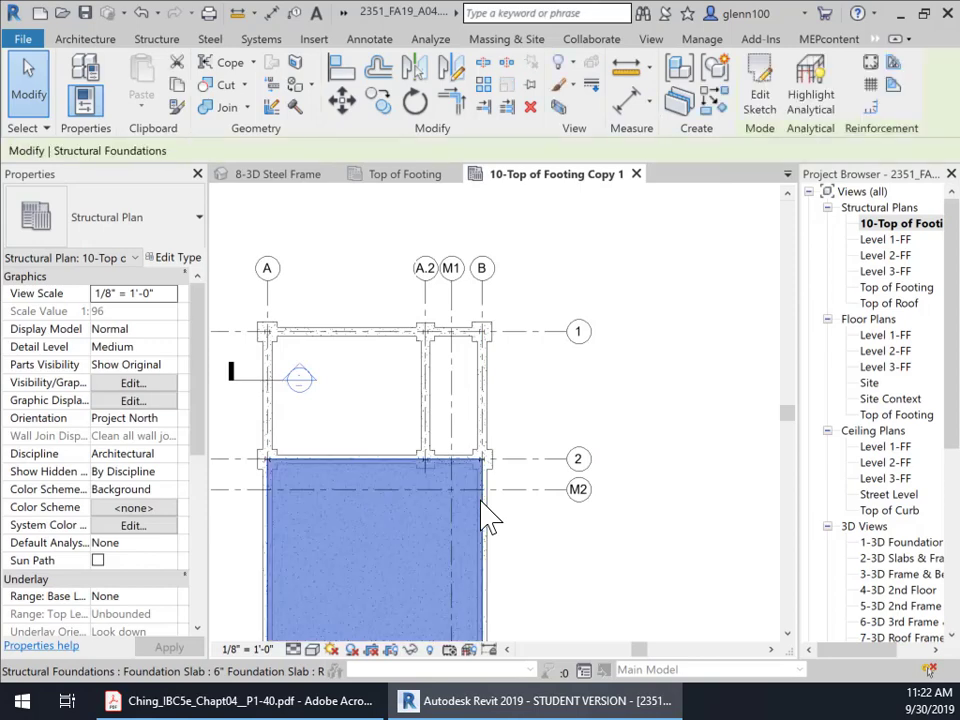
right_click(488, 500)
mouse_move(605, 240)
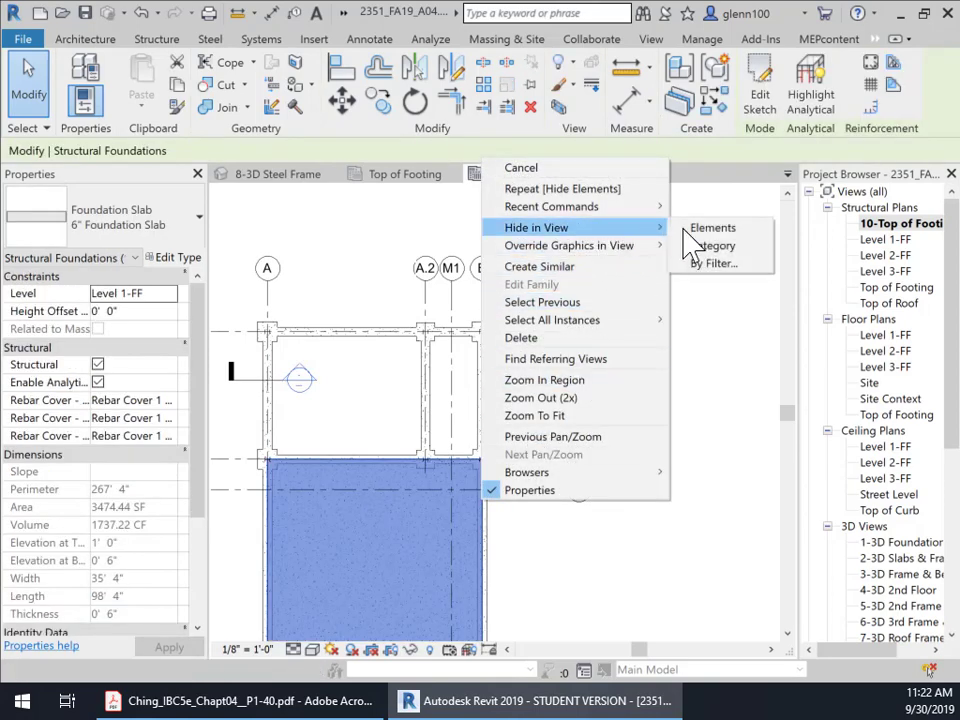
click(712, 228)
- Select all W10X33 steel column instances visible in the plan and hide these elements in the view
middle_drag(512, 540, 596, 289)
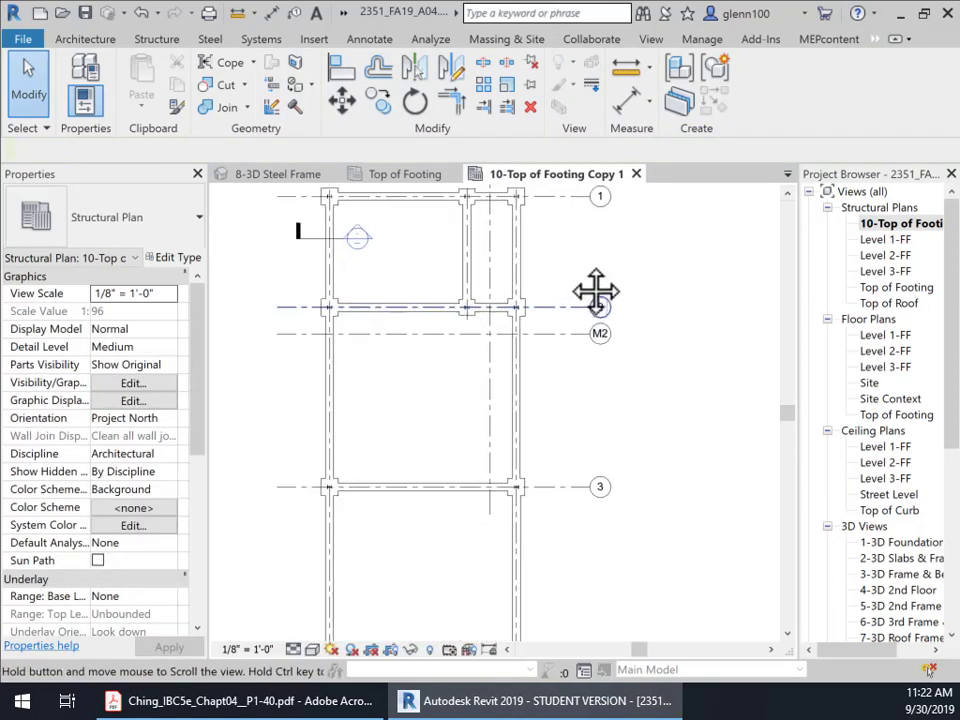
scroll(589, 349, down, 5)
middle_drag(608, 375, 567, 458)
scroll(518, 462, up, 5)
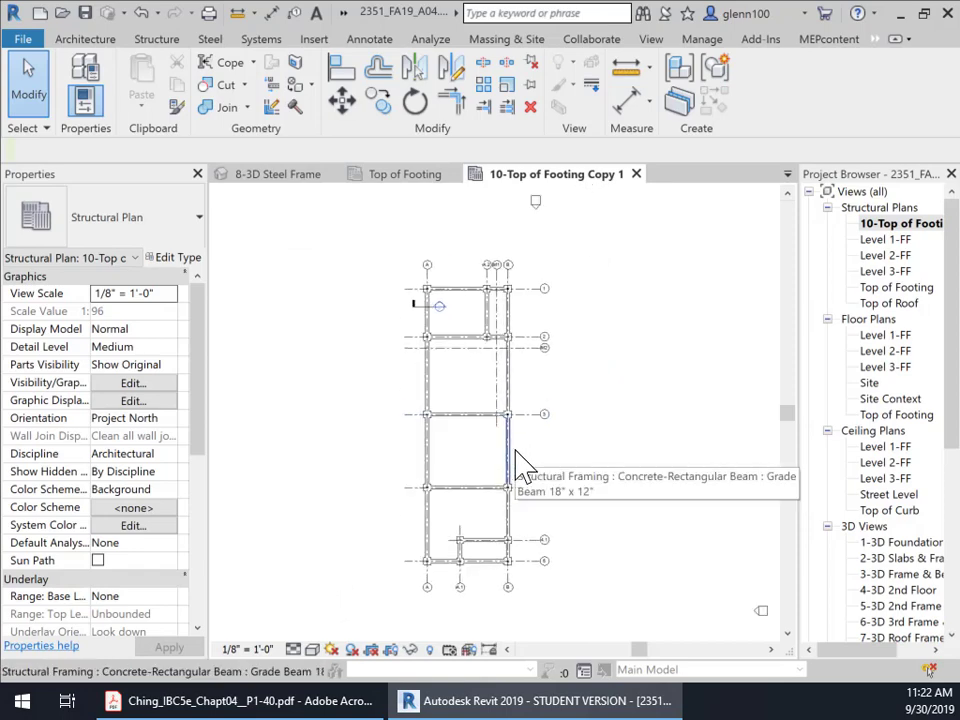
scroll(590, 350, up, 4)
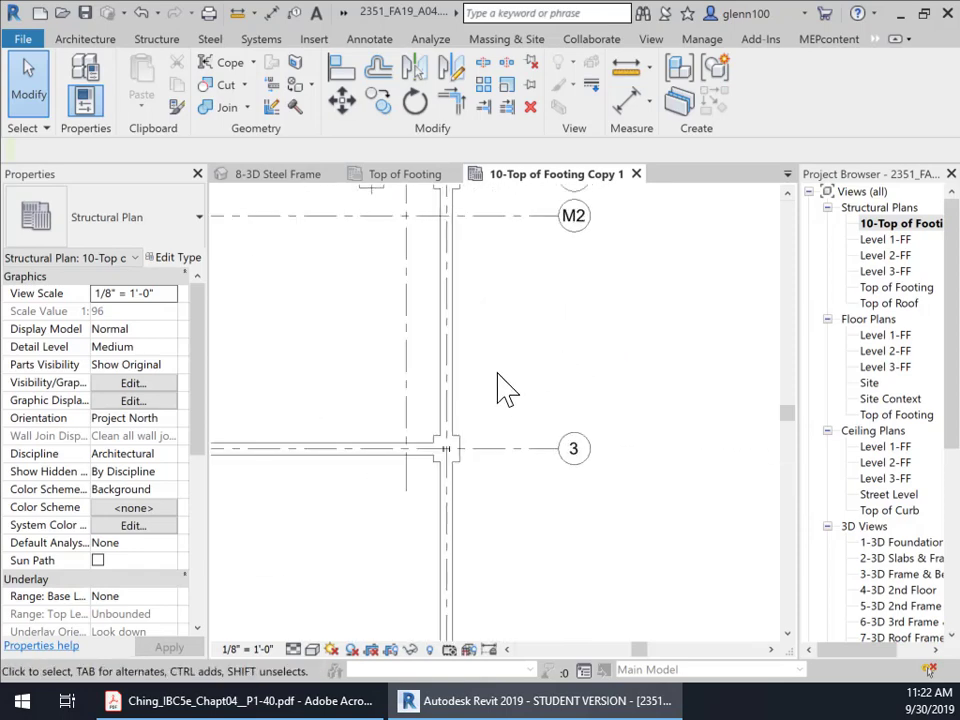
middle_drag(550, 368, 659, 338)
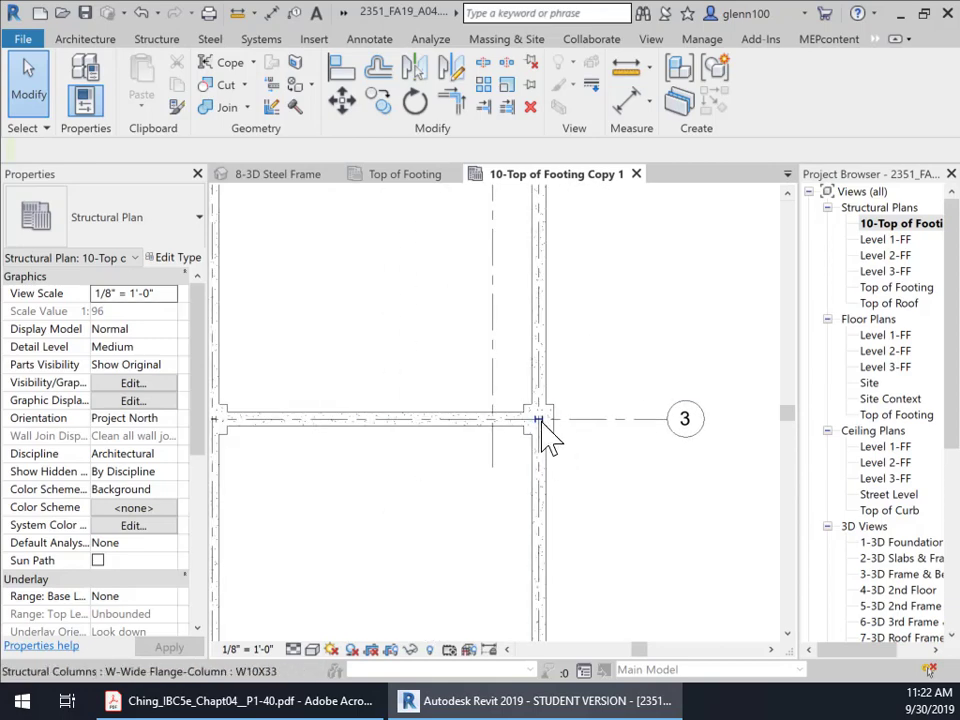
scroll(594, 461, up, 3)
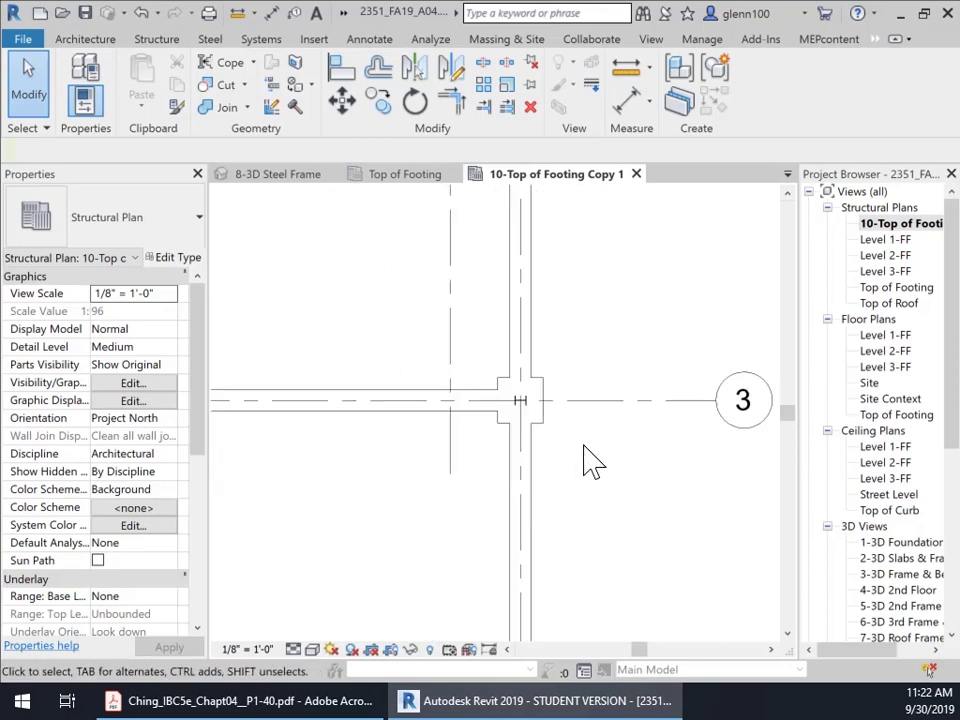
click(519, 409)
right_click(510, 393)
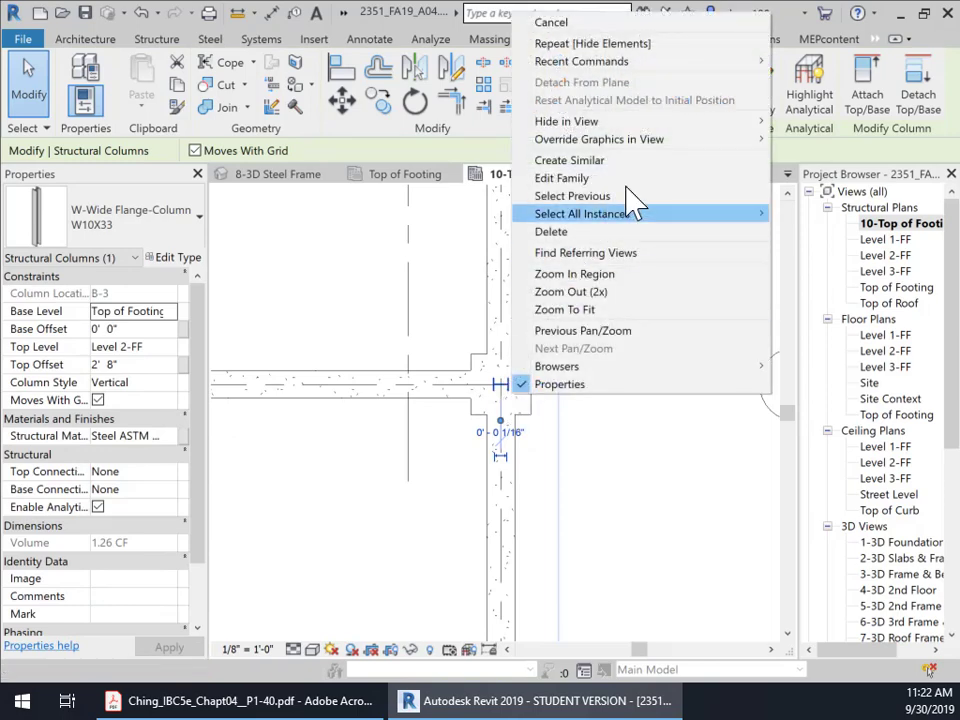
mouse_move(632, 225)
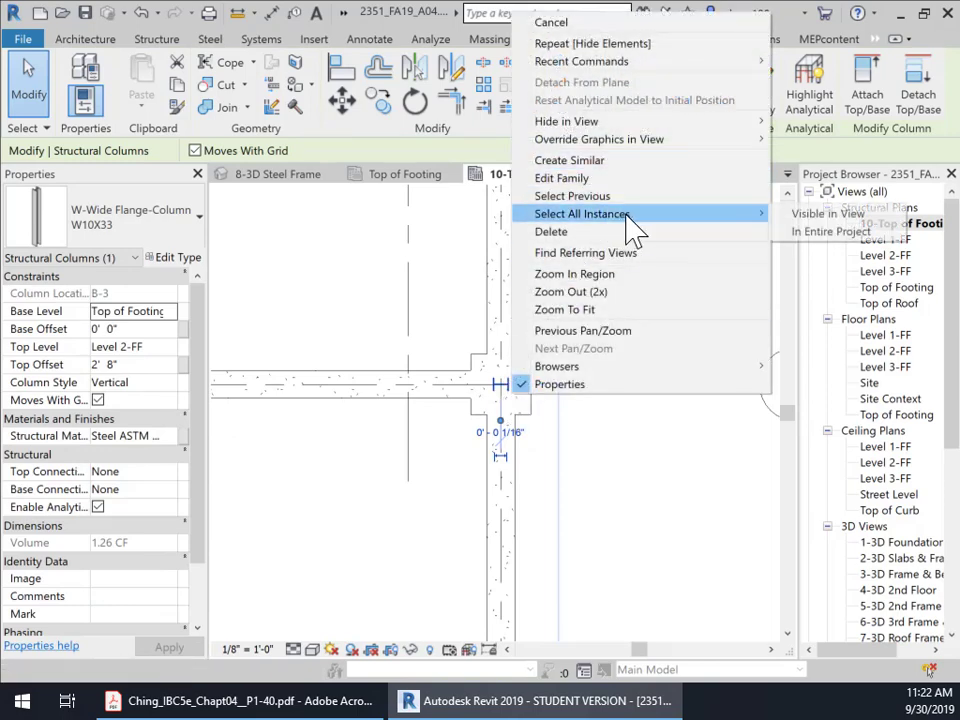
click(850, 231)
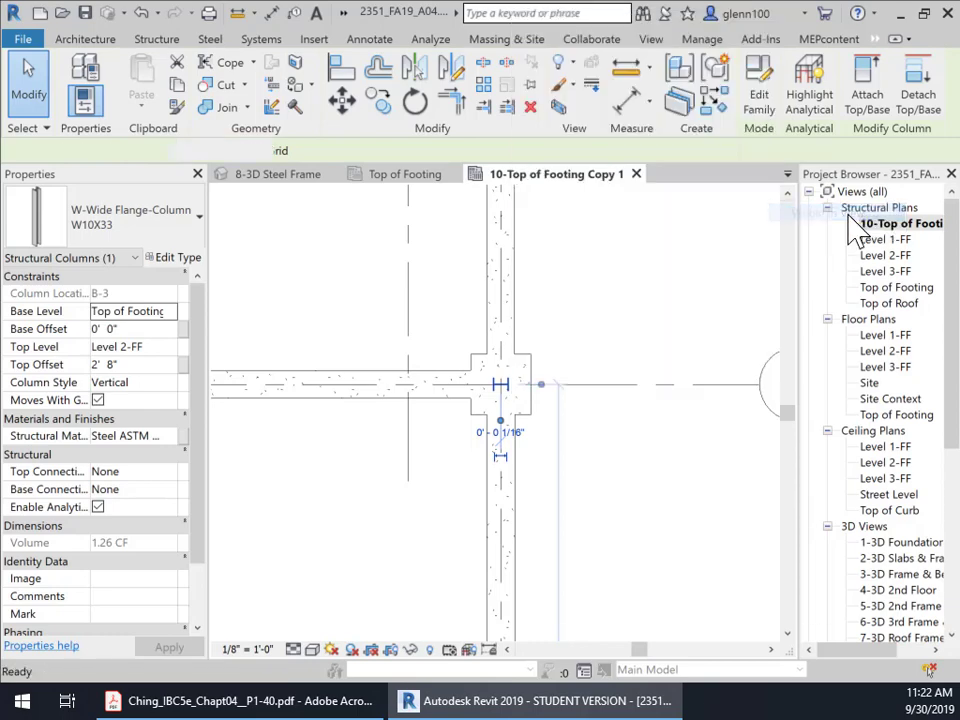
right_click(503, 383)
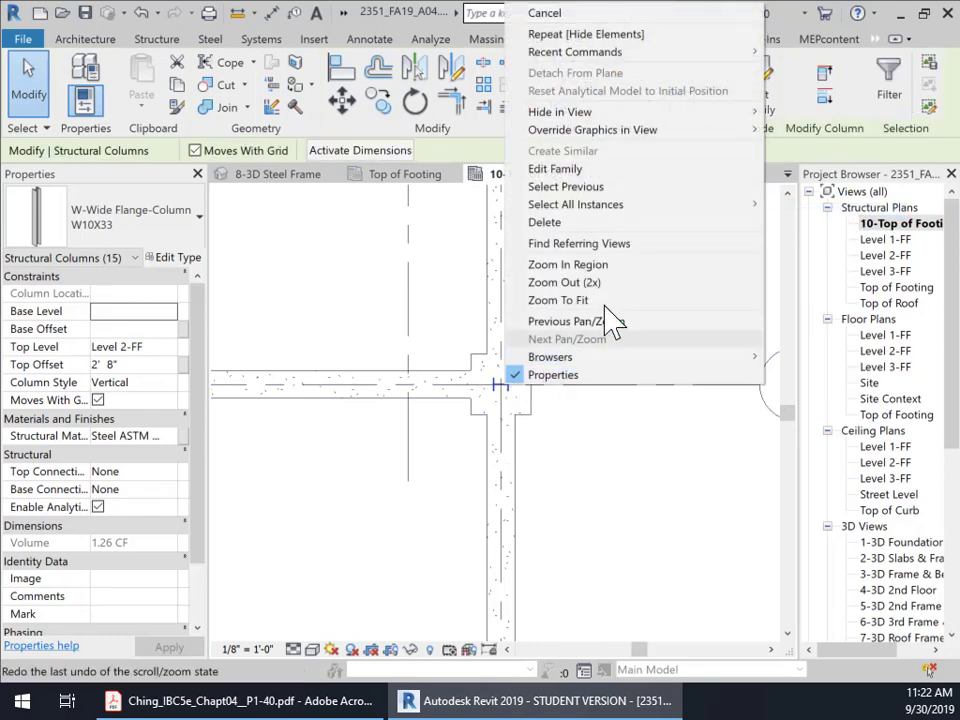
mouse_move(606, 115)
click(806, 113)
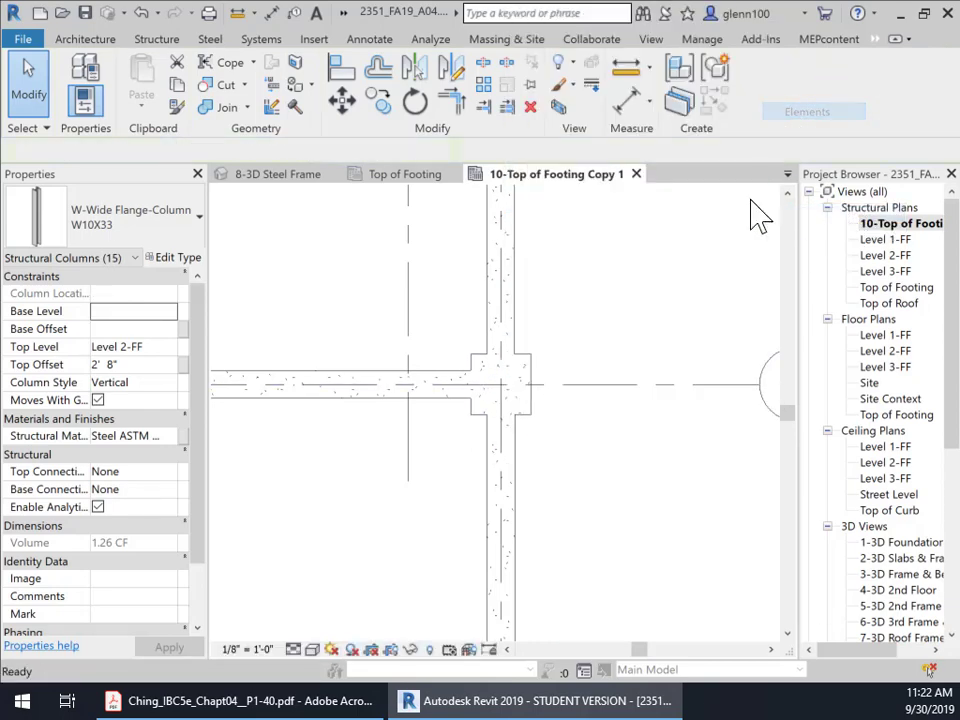
scroll(568, 493, down, 3)
middle_drag(565, 493, 662, 433)
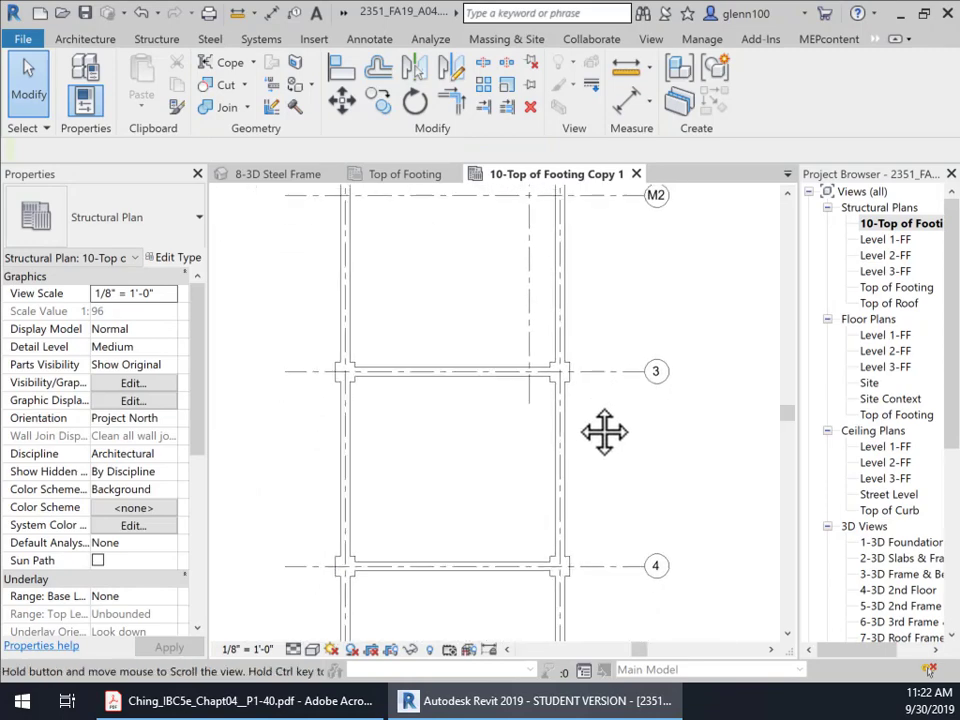
scroll(579, 422, down, 2)
mouse_move(601, 430)
middle_down()
mouse_move(621, 424)
mouse_move(628, 448)
mouse_move(604, 463)
mouse_move(598, 450)
middle_up()
scroll(580, 293, up, 2)
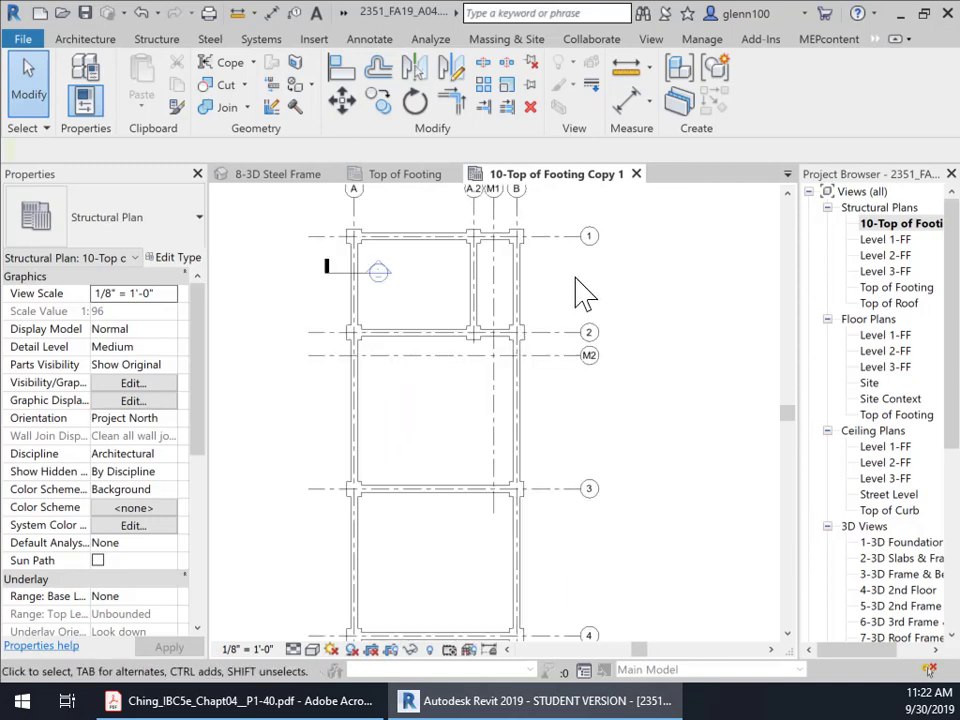
middle_drag(536, 287, 629, 360)
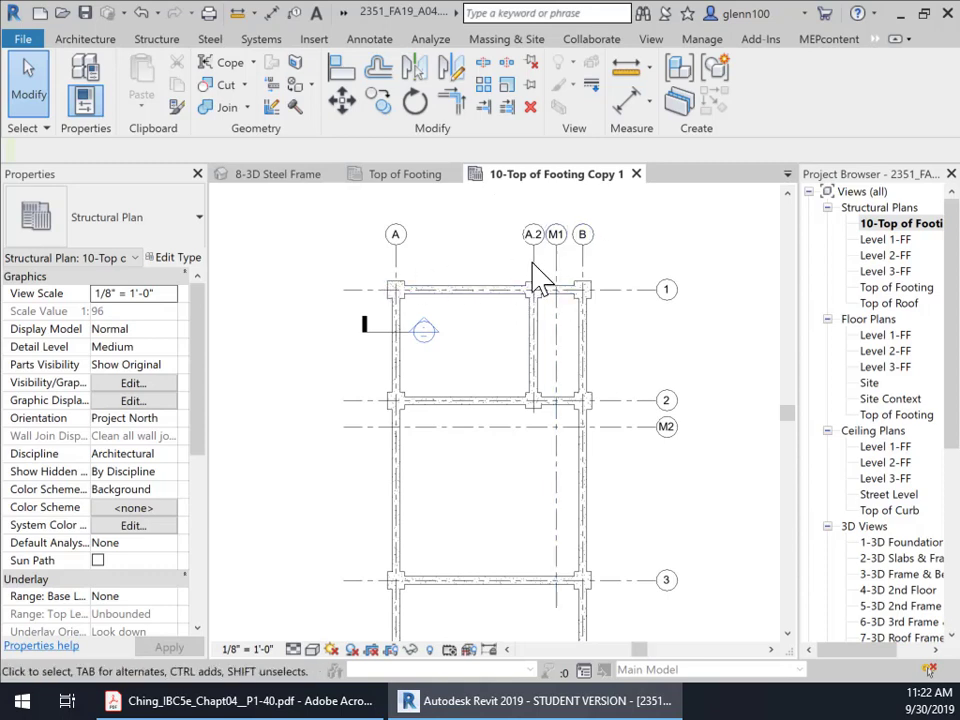
click(271, 12)
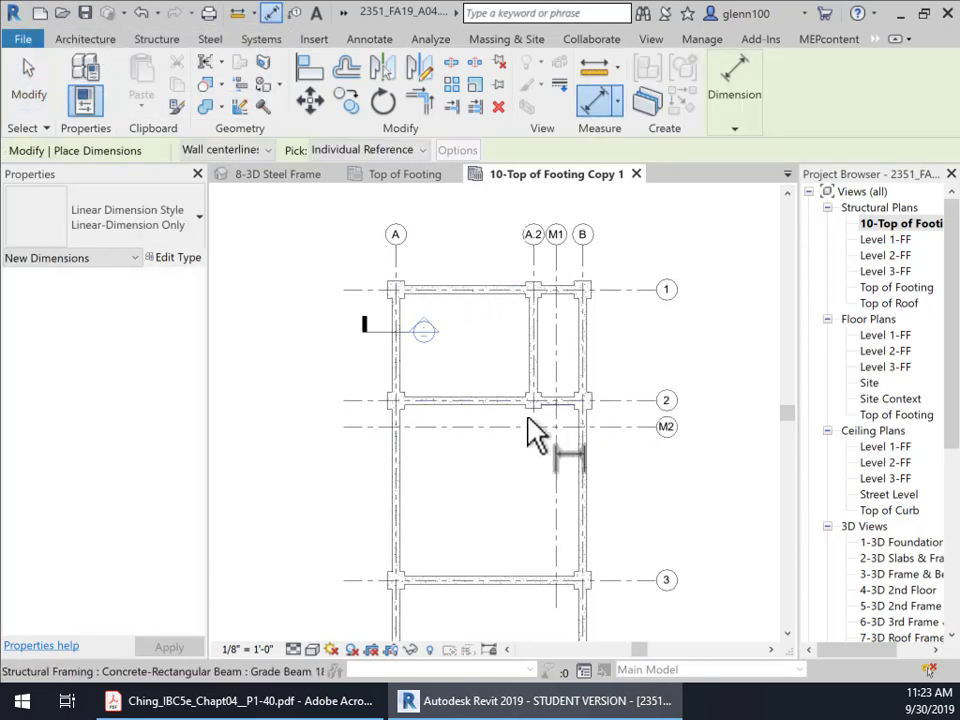
scroll(548, 445, down, 1)
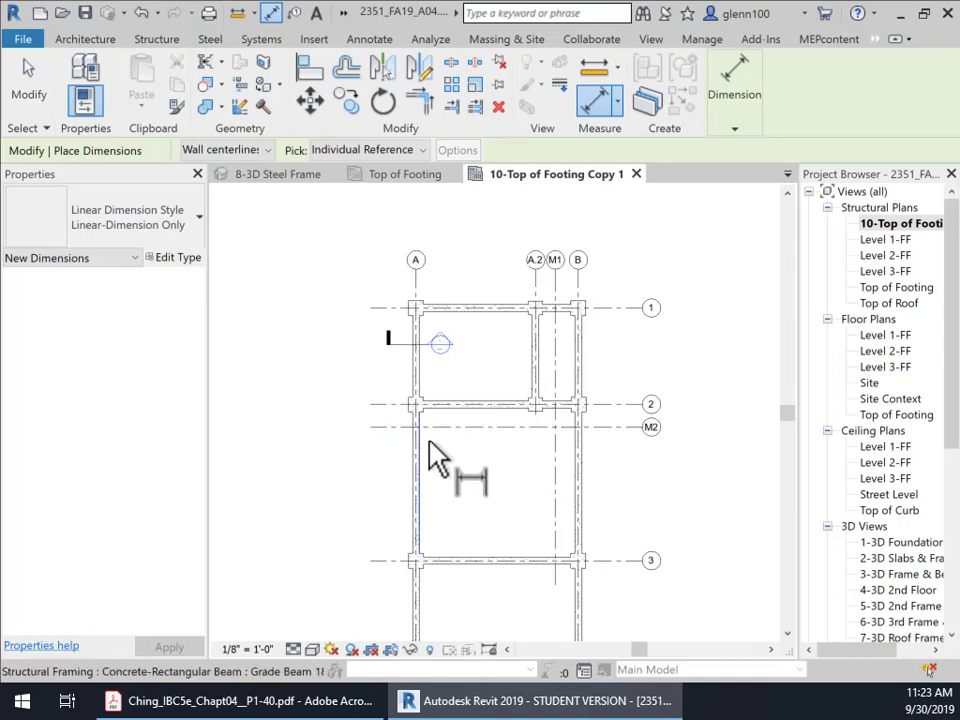
key(Escape)
key(Escape)
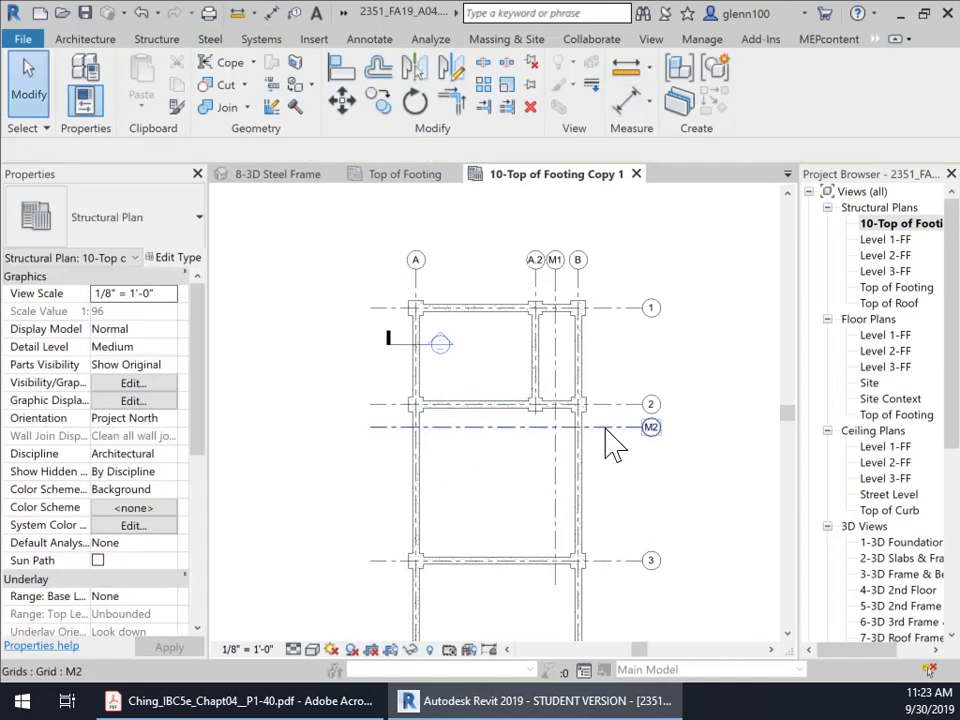
- Hide grid line M2 in this plan as an individual element
click(613, 443)
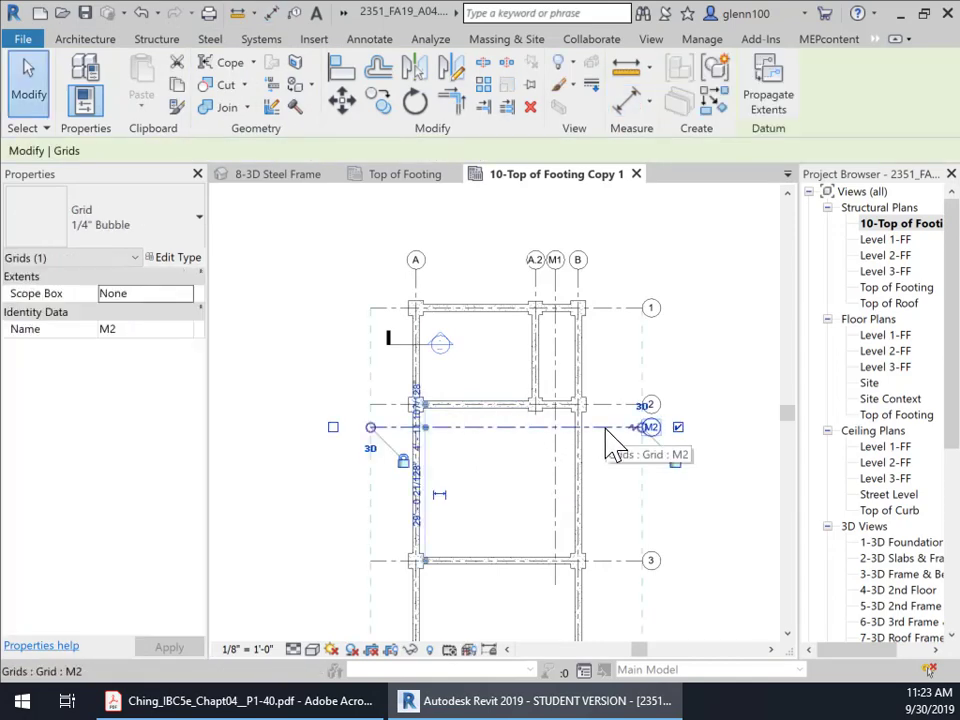
right_click(613, 443)
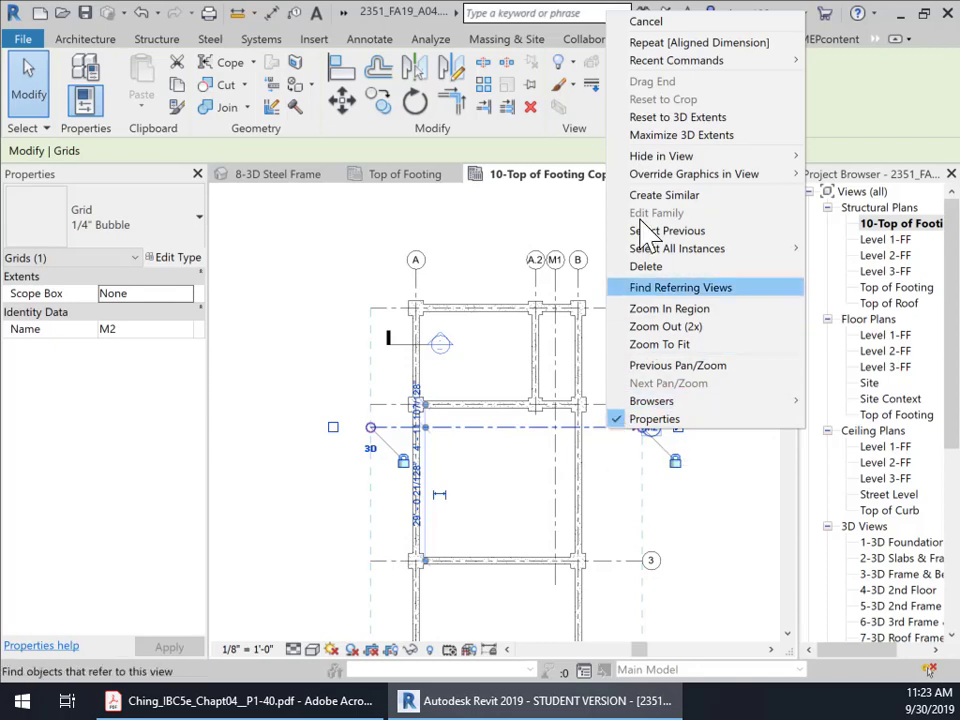
mouse_move(704, 162)
click(852, 158)
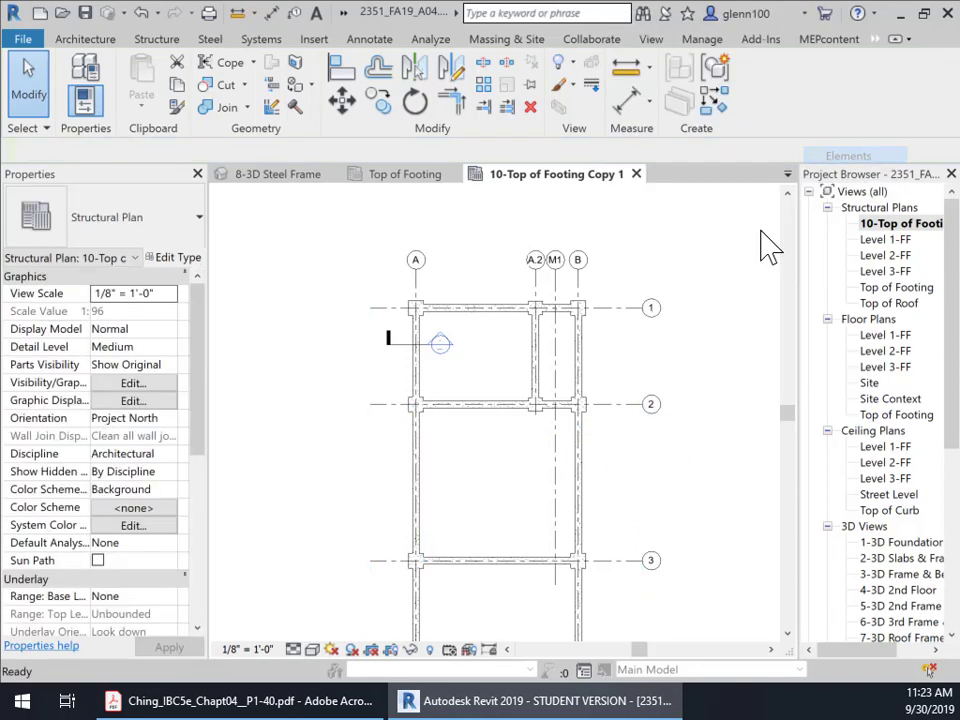
- Hide grid line M1 in this plan as an individual element
click(556, 434)
right_click(557, 435)
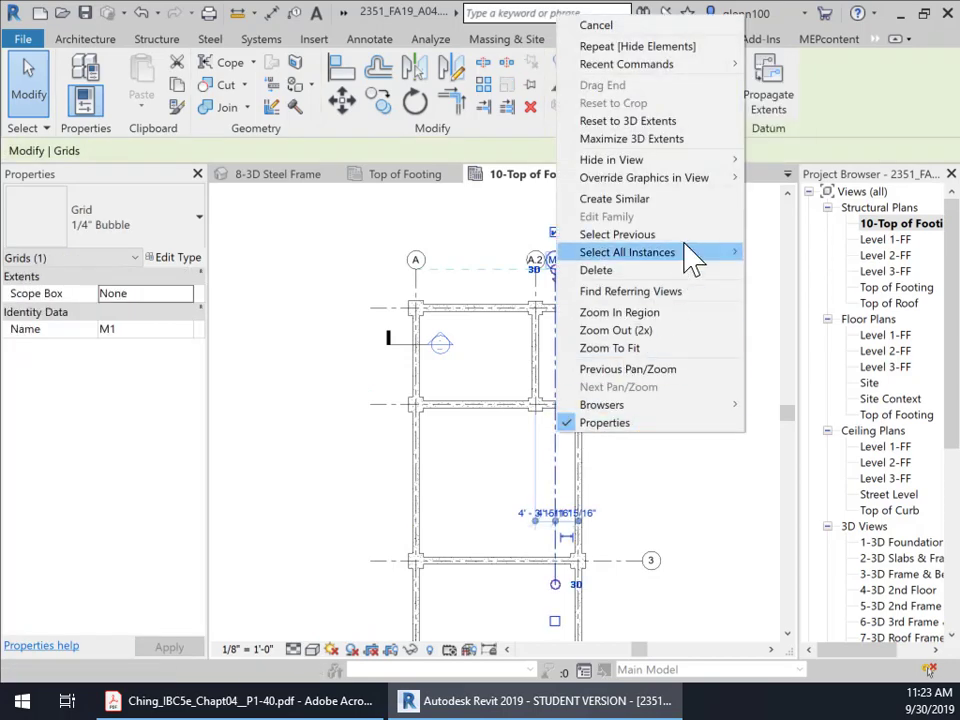
mouse_move(699, 160)
click(787, 162)
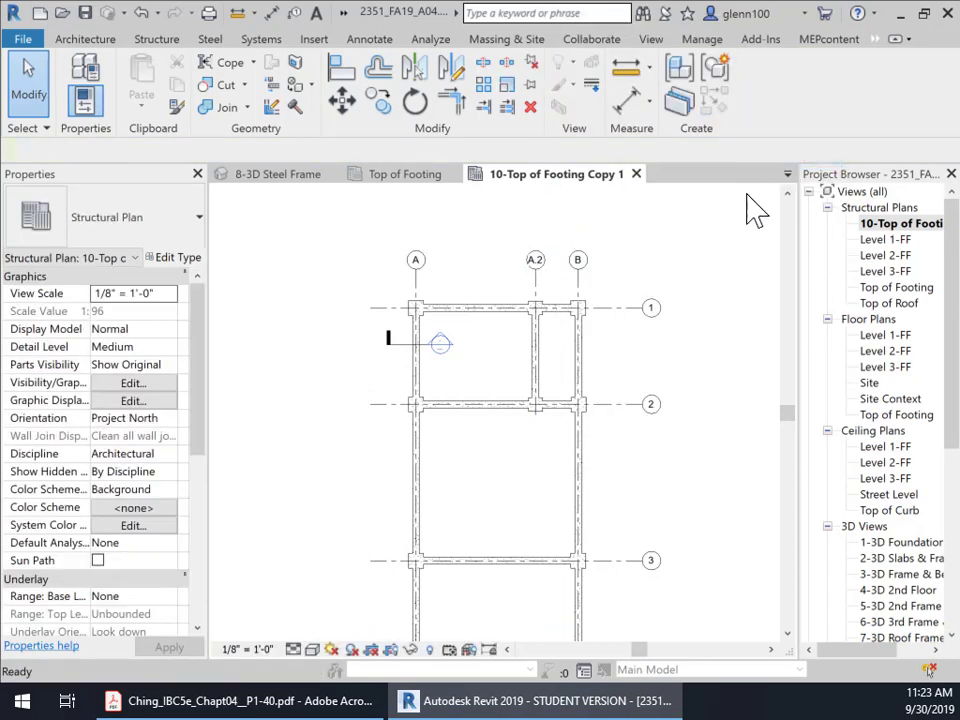
- Add an aligned dimension string across grids A, A.2 and B, placed between the grid bubbles and the grade beam on grid 1
middle_drag(534, 442, 574, 467)
scroll(534, 412, up, 2)
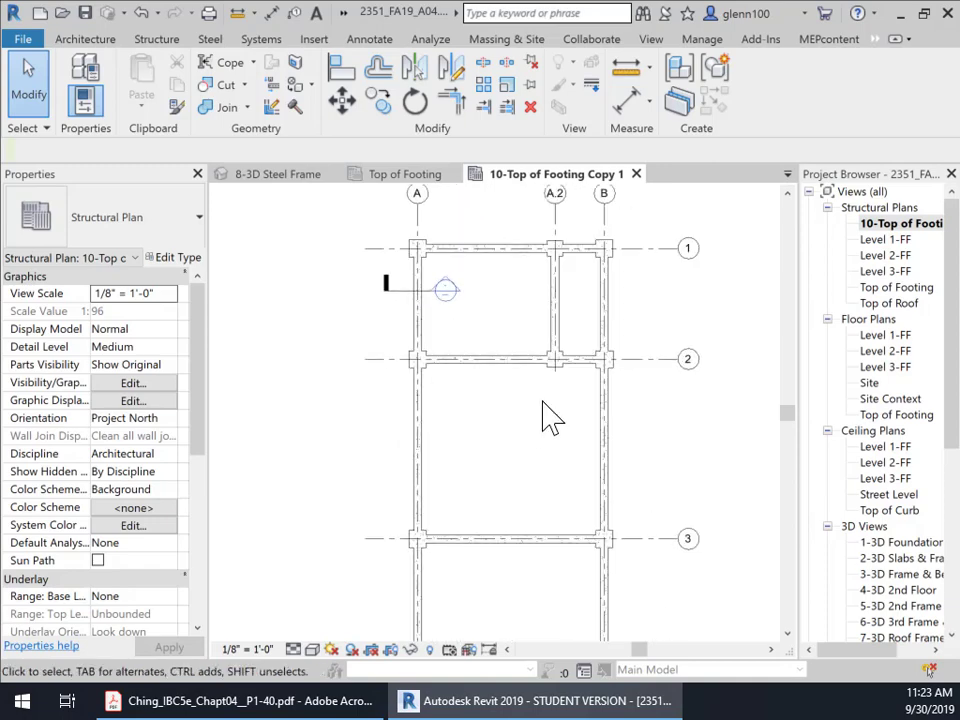
middle_drag(543, 405, 565, 497)
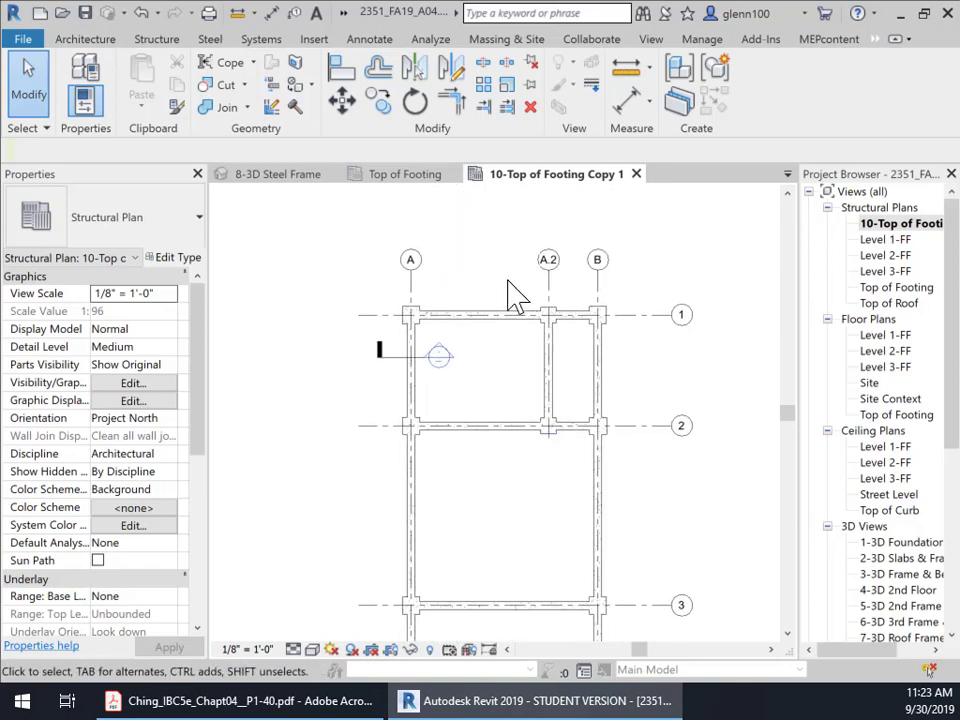
click(271, 14)
click(412, 290)
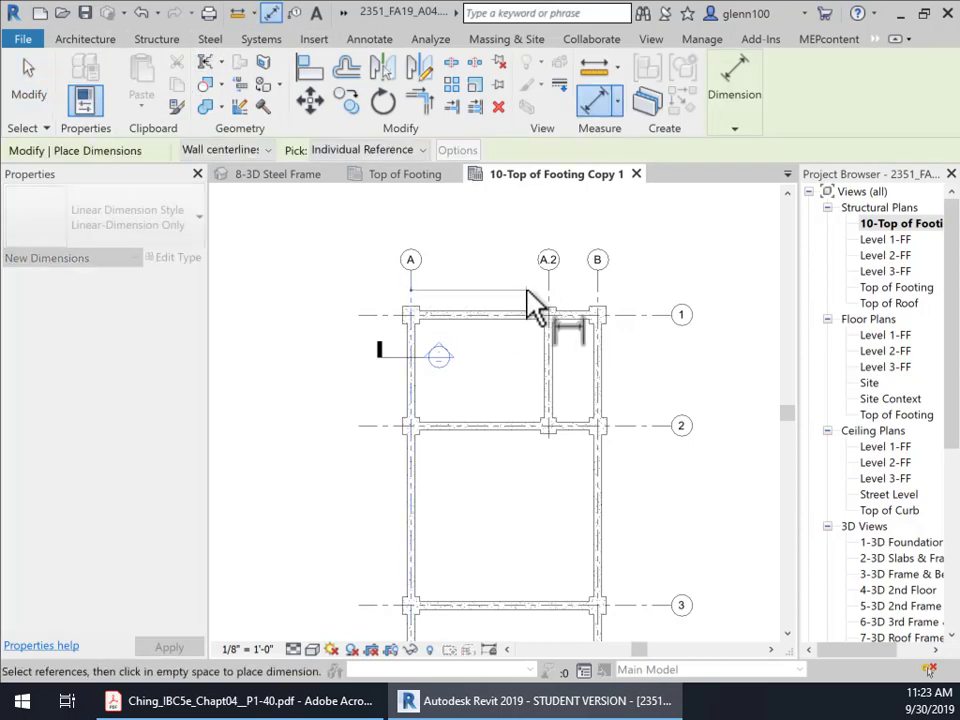
click(548, 290)
click(598, 295)
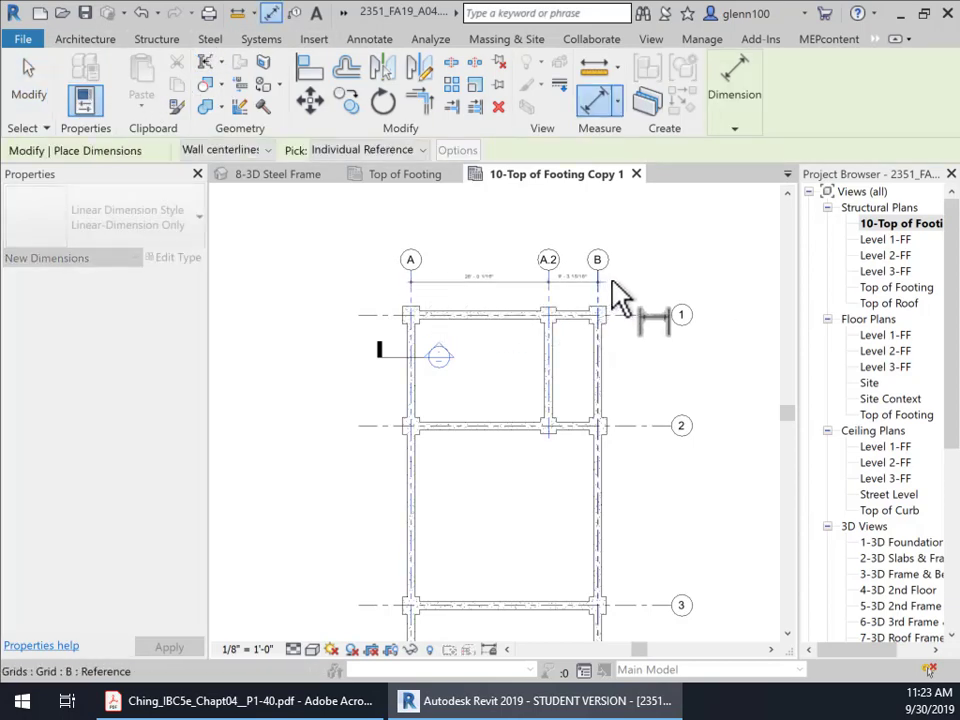
click(700, 295)
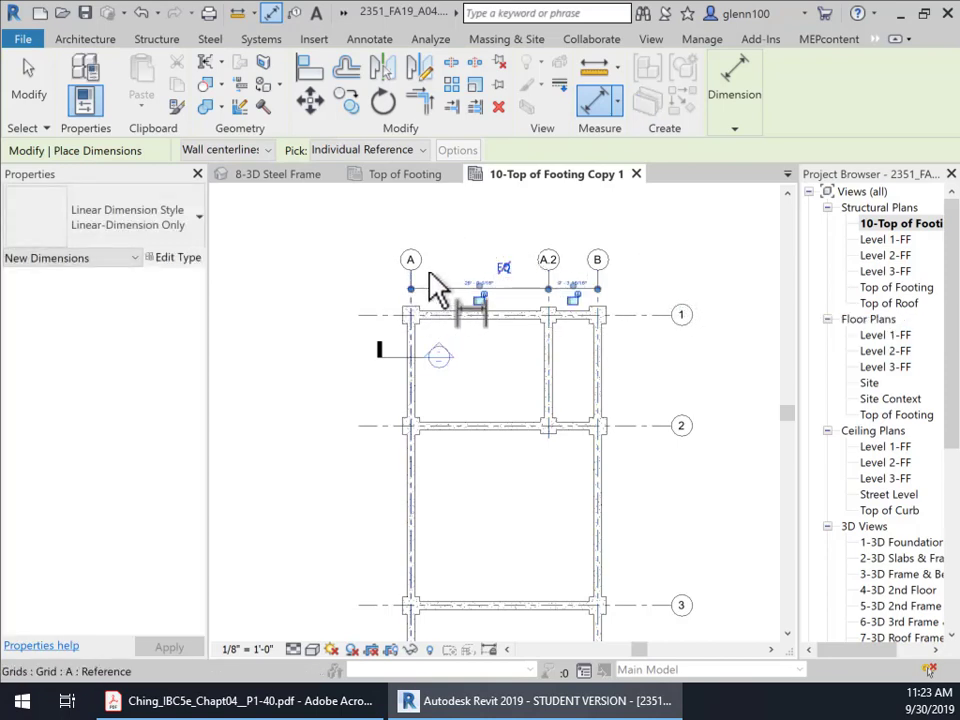
- Add an overall aligned dimension from grid A to grid B, just above the A, A.2, B dimension string
middle_drag(510, 456, 513, 594)
scroll(504, 424, down, 1)
scroll(448, 470, up, 3)
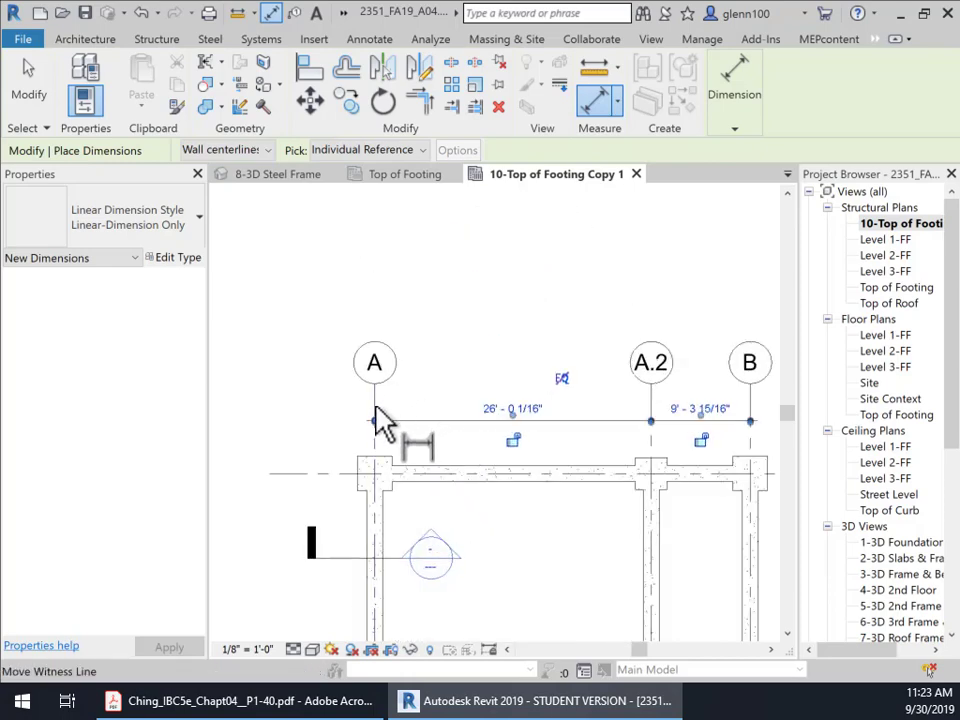
click(377, 411)
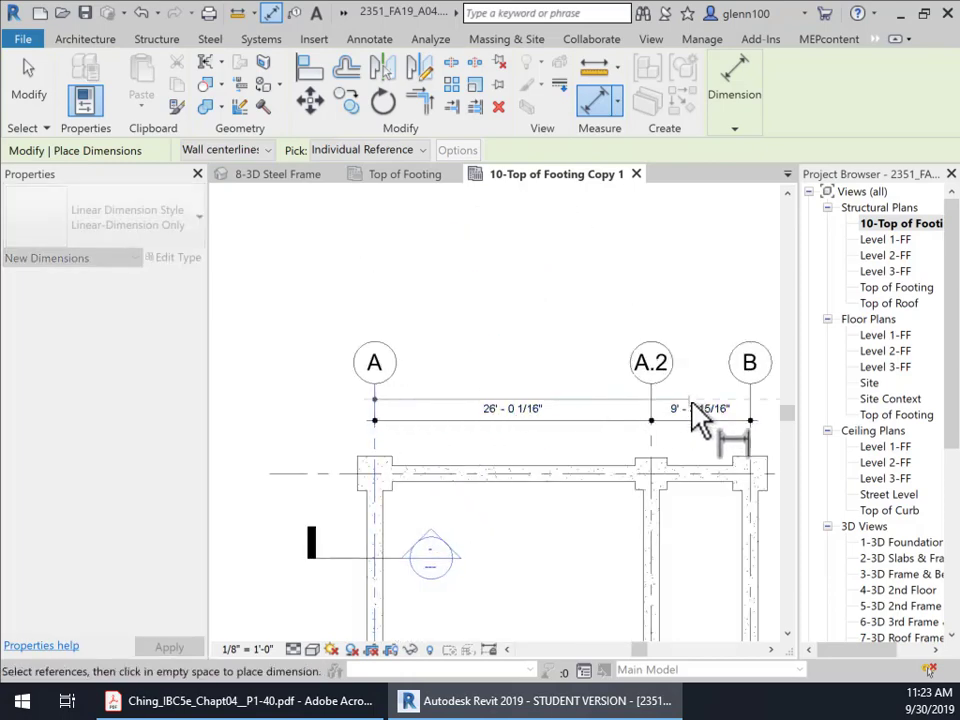
click(749, 402)
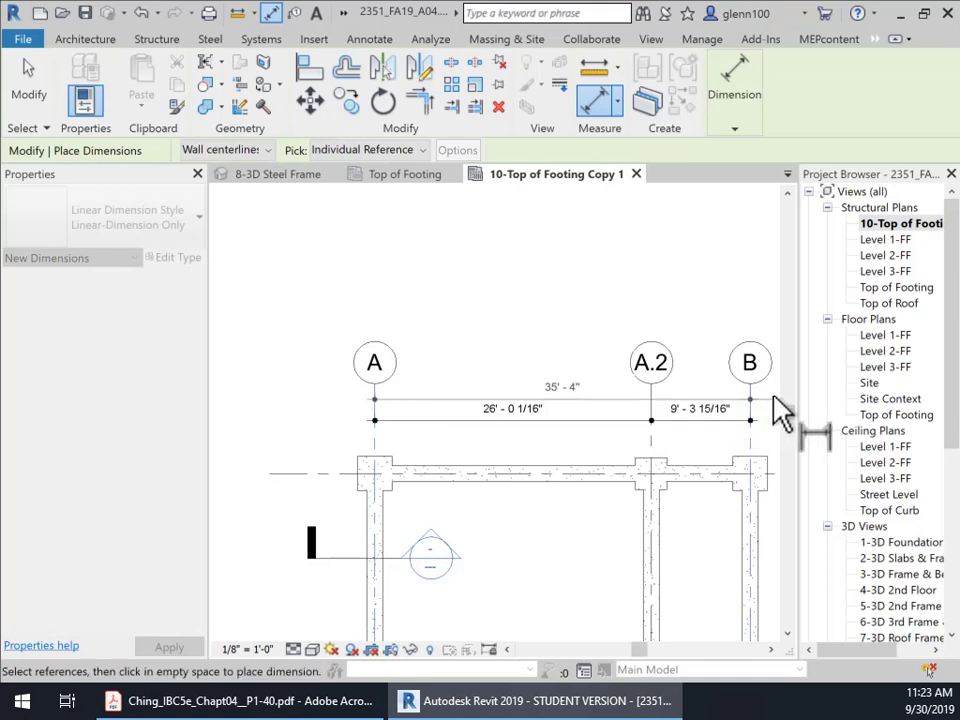
click(775, 400)
- Add an aligned dimension string through grids 1, 2, 3, 4, 4.1 and 5, placed between grid B and the numbered bubbles
scroll(681, 499, down, 1)
middle_drag(700, 508, 691, 310)
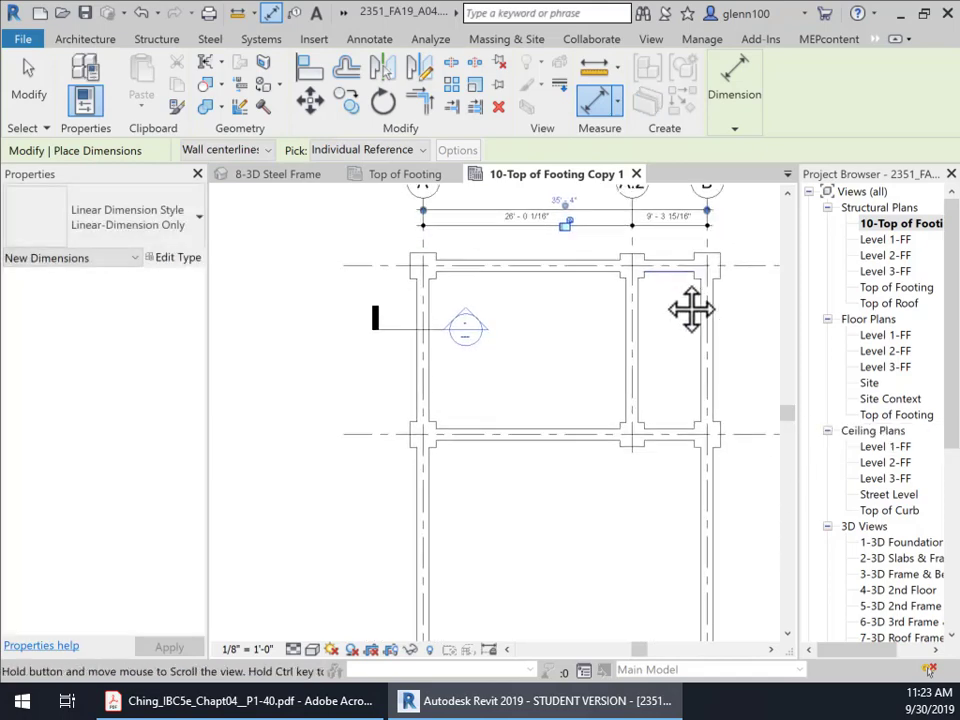
middle_drag(655, 574, 602, 401)
scroll(673, 442, down, 1)
scroll(623, 465, down, 1)
middle_drag(717, 525, 649, 568)
scroll(649, 568, down, 1)
scroll(598, 444, down, 2)
middle_drag(724, 507, 720, 448)
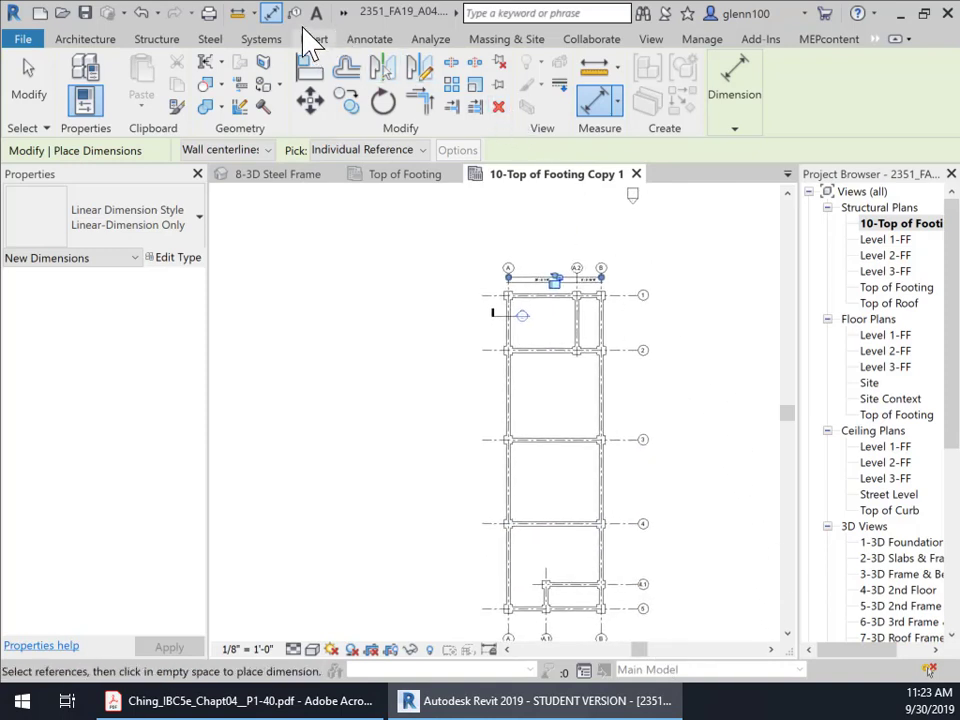
click(270, 13)
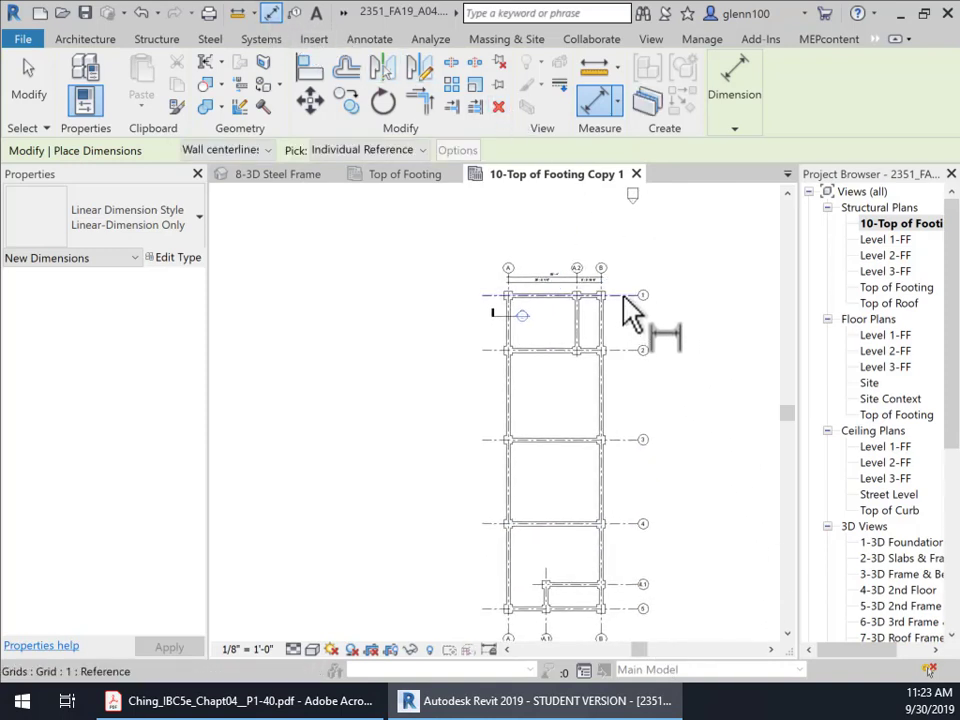
click(622, 298)
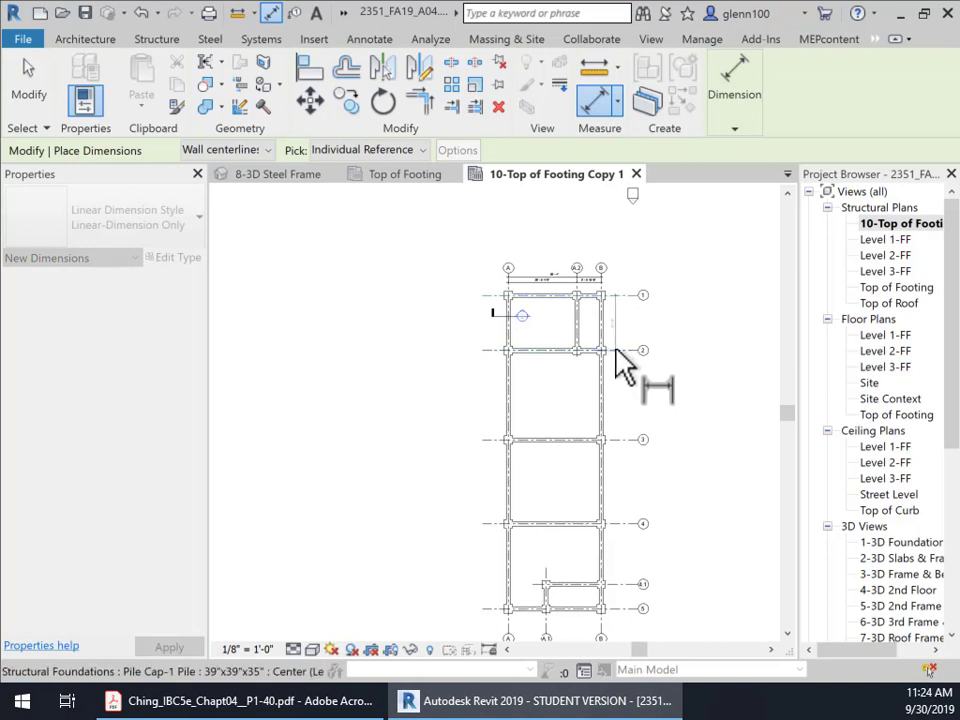
click(616, 351)
click(620, 442)
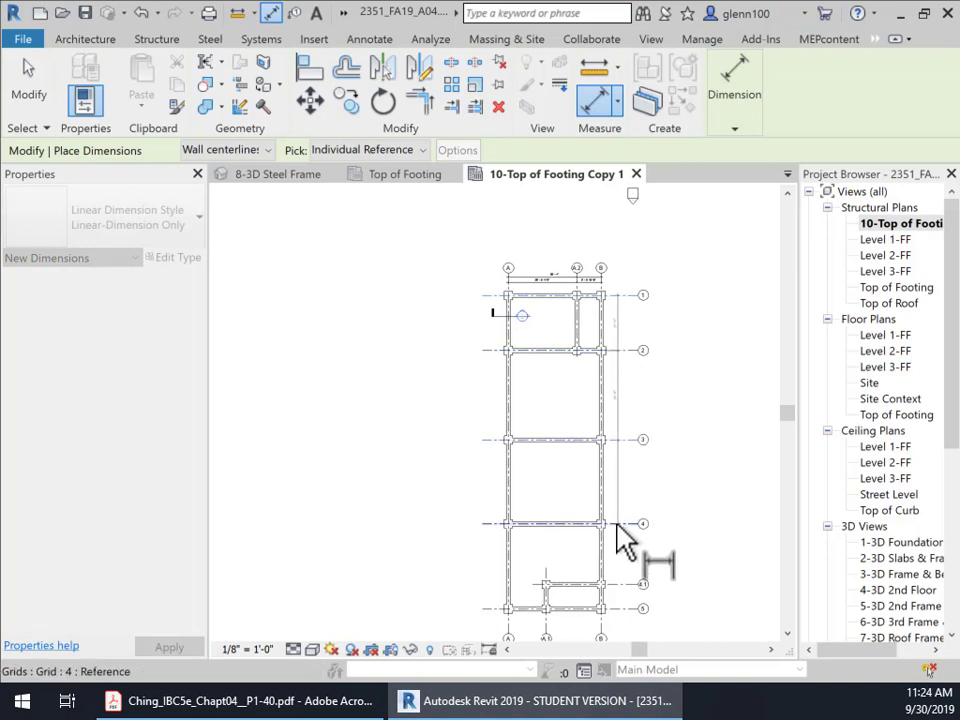
click(619, 528)
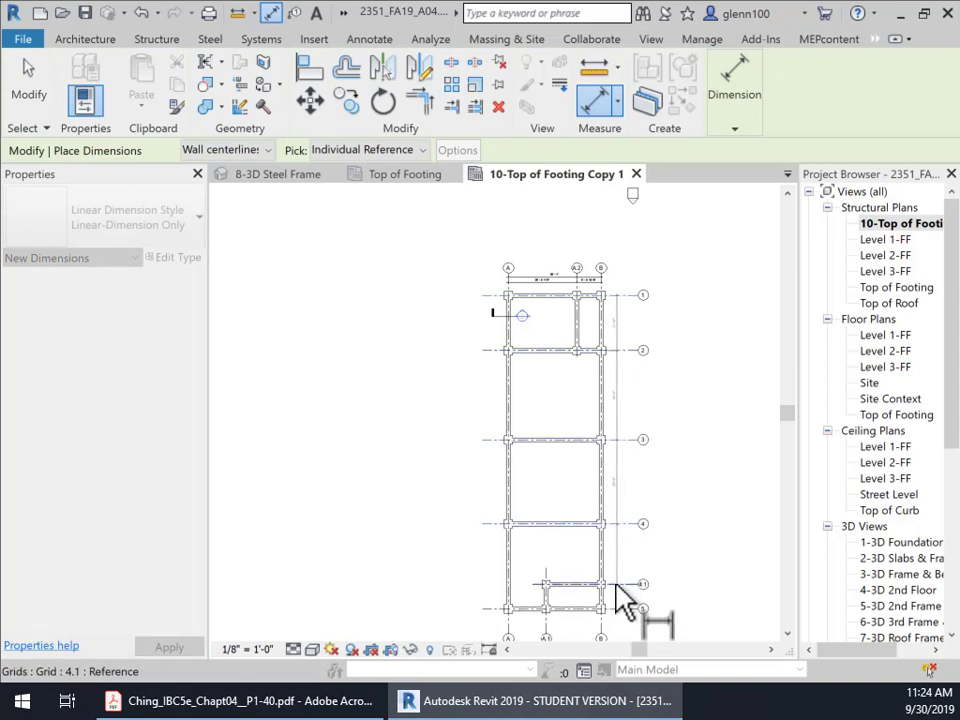
click(624, 600)
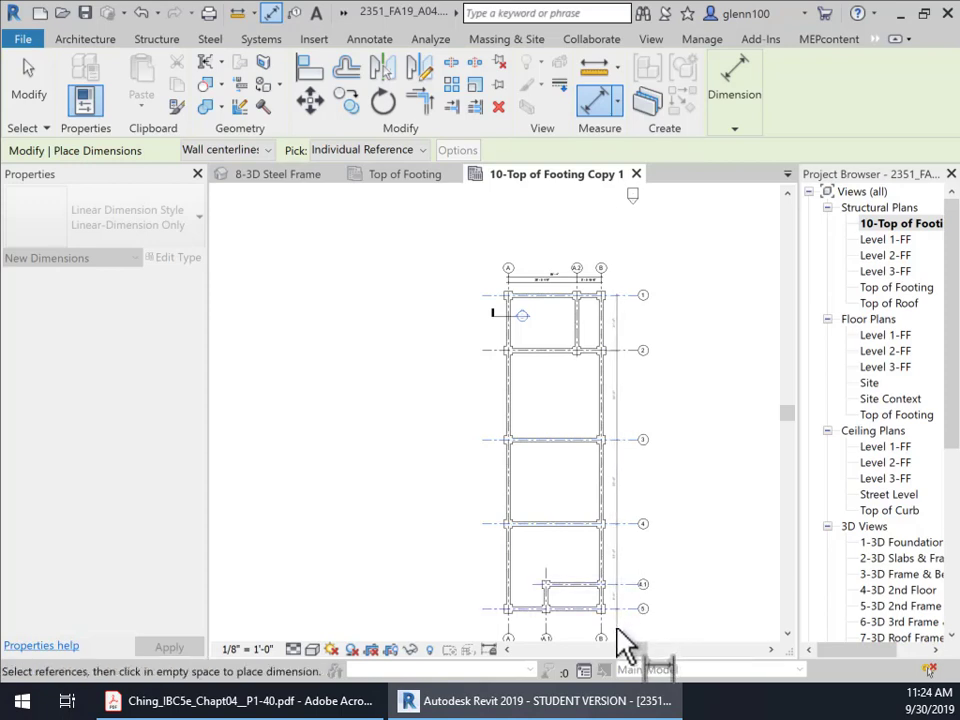
click(620, 645)
- Add an aligned dimension string across grids A, A.1 and B, placed between grid 5 and the lower grid bubbles
middle_drag(654, 600, 691, 274)
scroll(525, 410, up, 3)
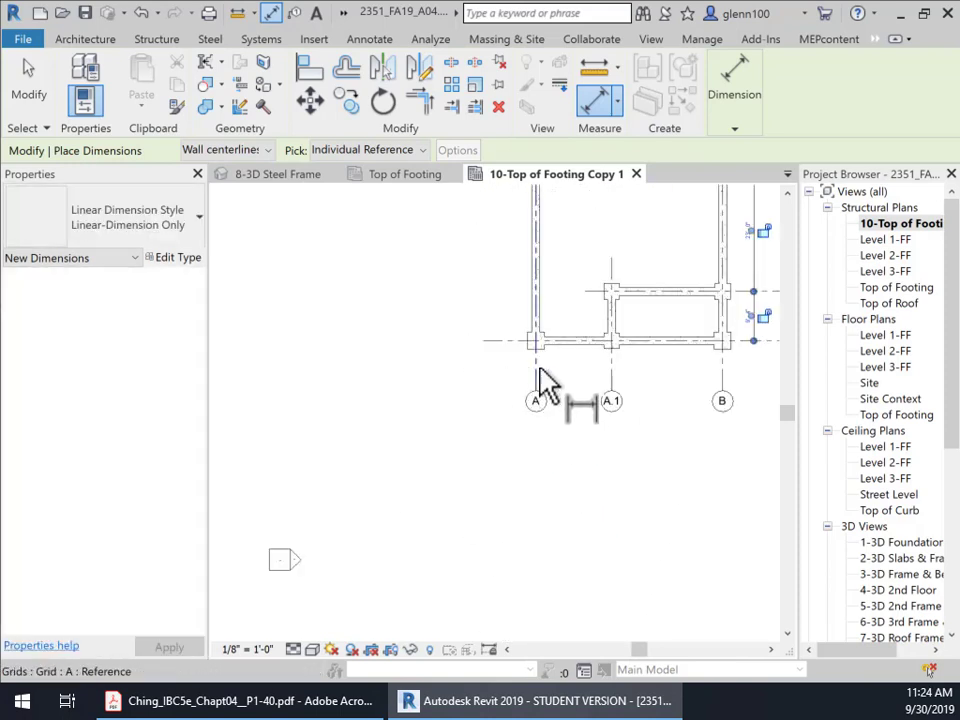
click(540, 388)
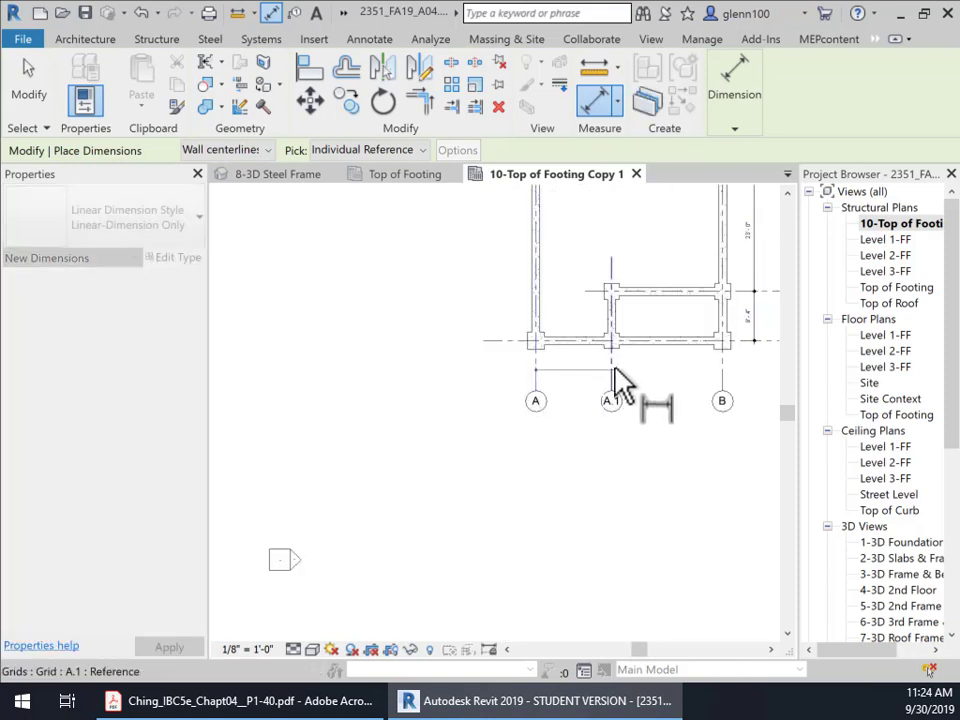
click(617, 386)
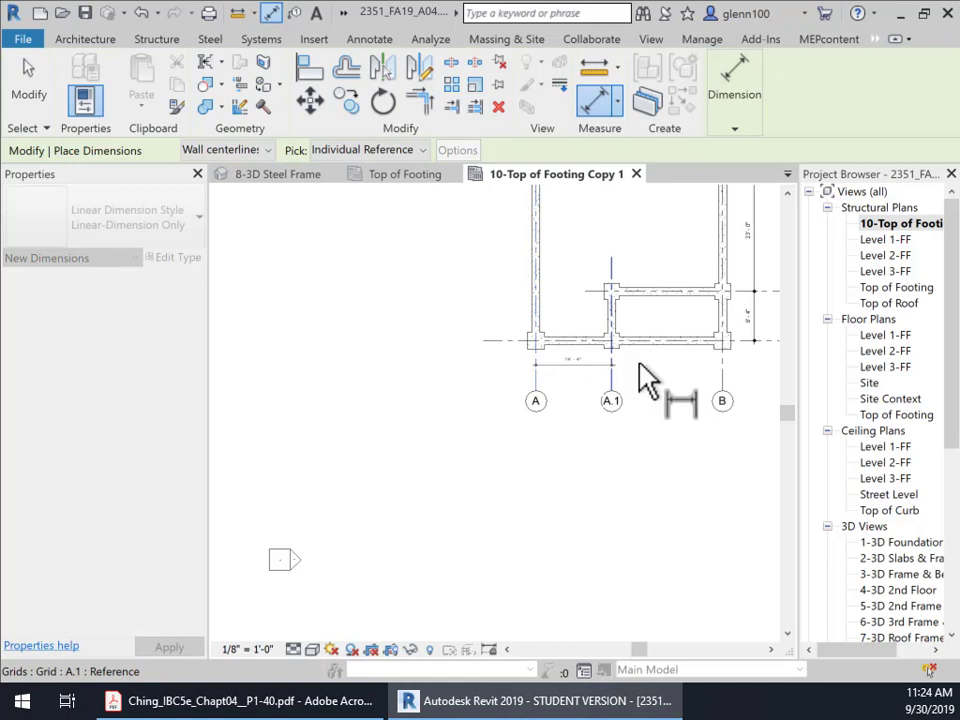
click(726, 378)
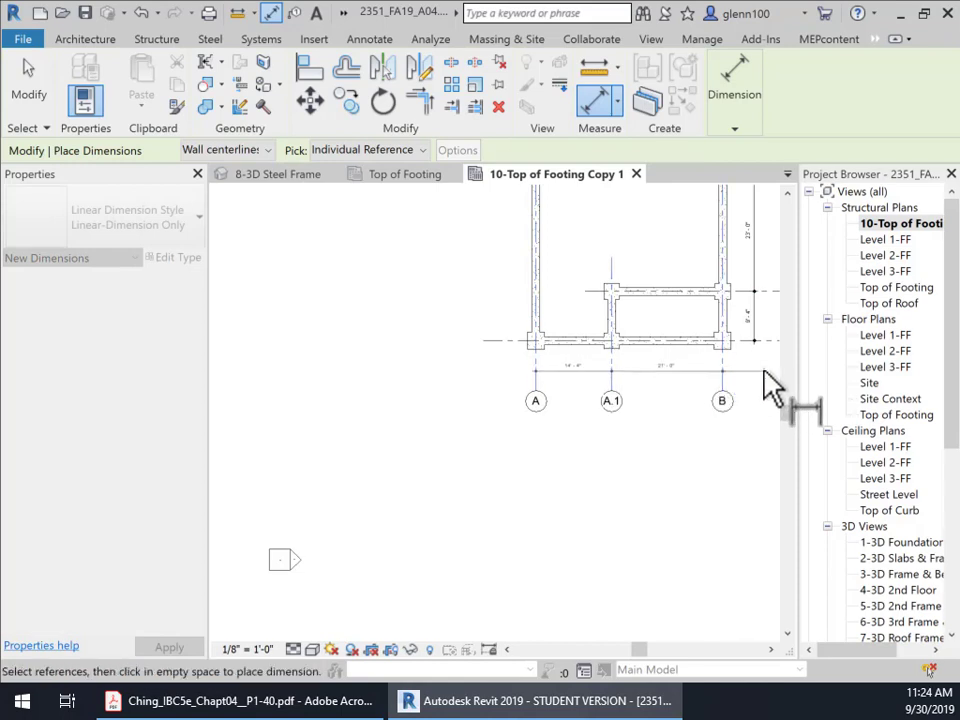
click(768, 372)
- Add an overall aligned dimension from grid 1 to grid 5, between the existing vertical dimension string and the numbered grid bubbles
middle_drag(597, 378, 591, 640)
scroll(557, 561, down, 3)
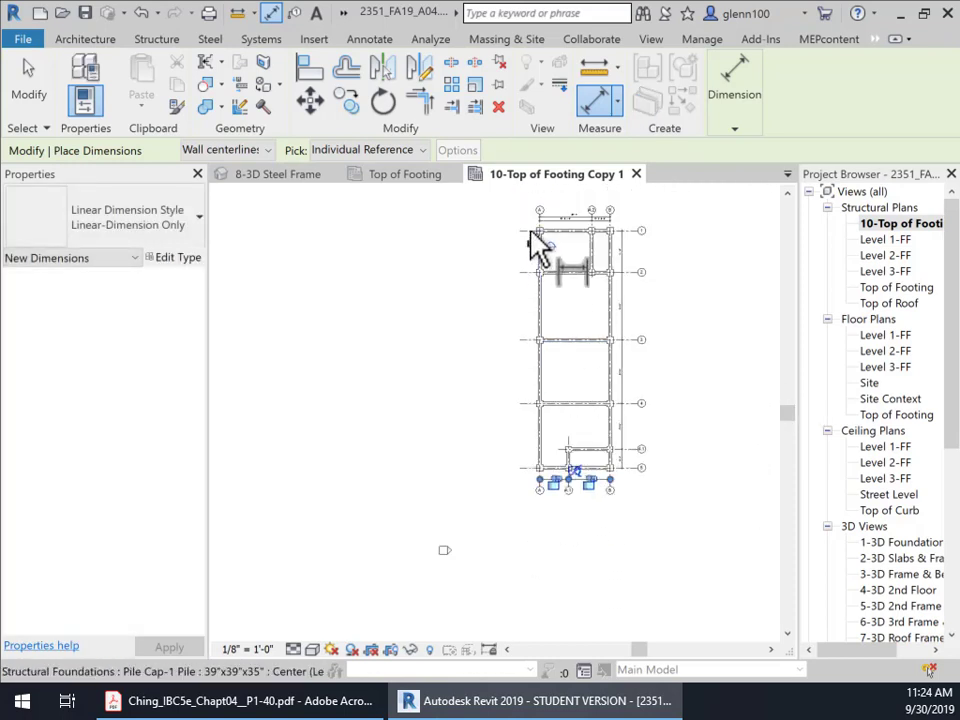
scroll(555, 345, down, 2)
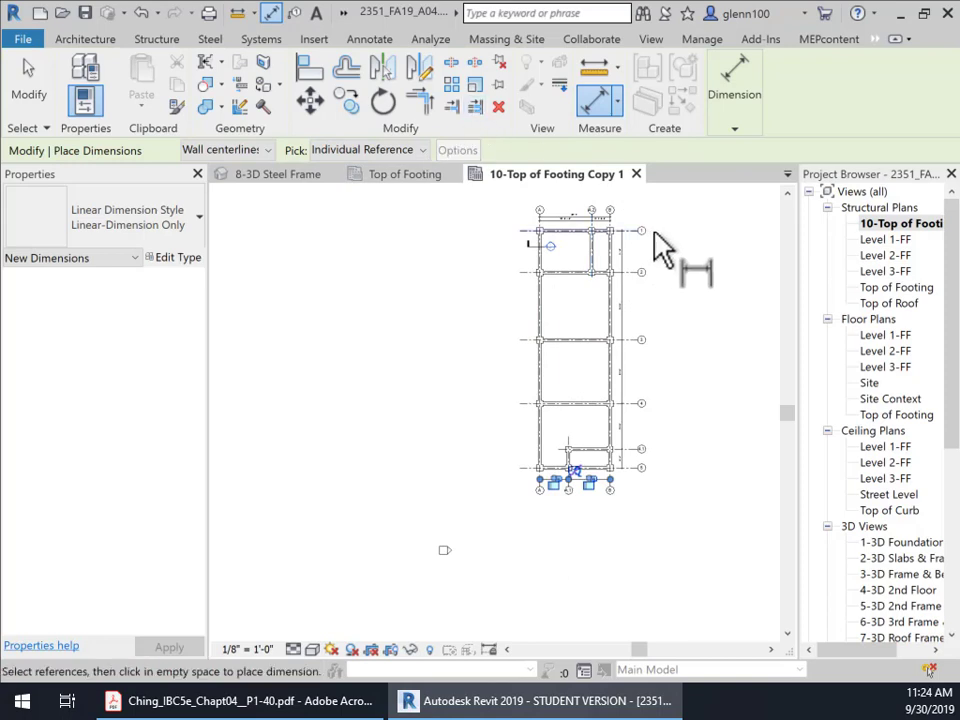
click(630, 231)
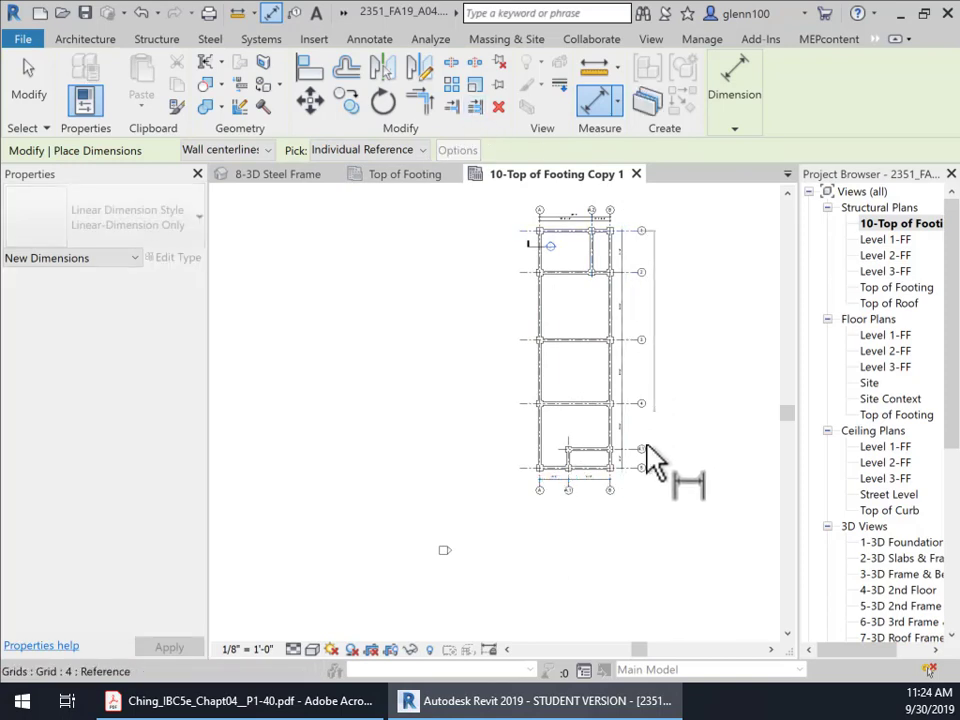
scroll(636, 480, up, 5)
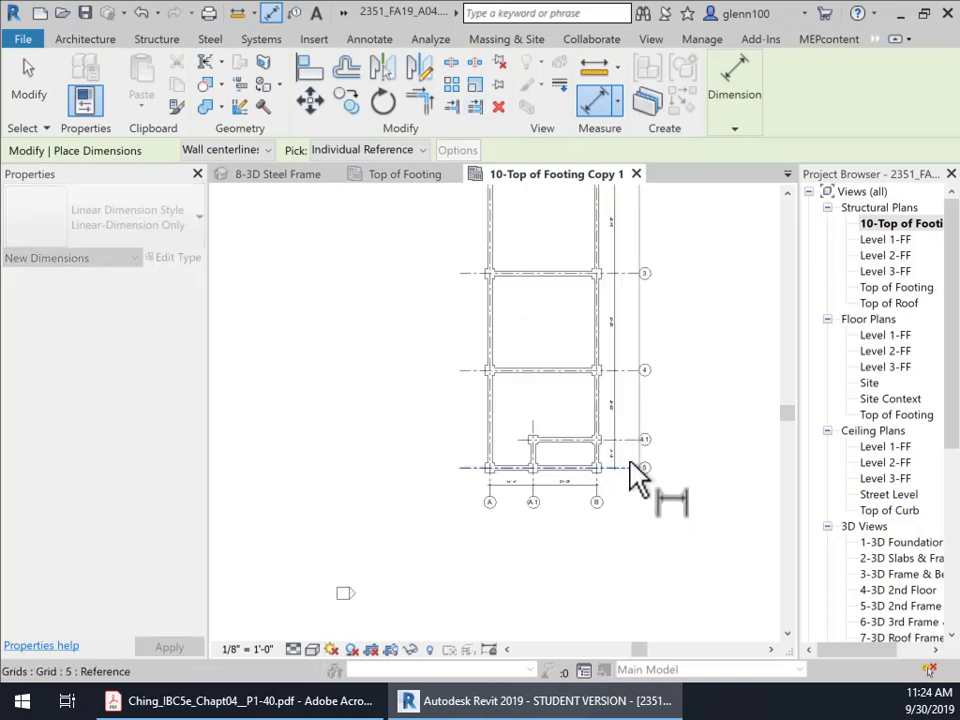
click(634, 478)
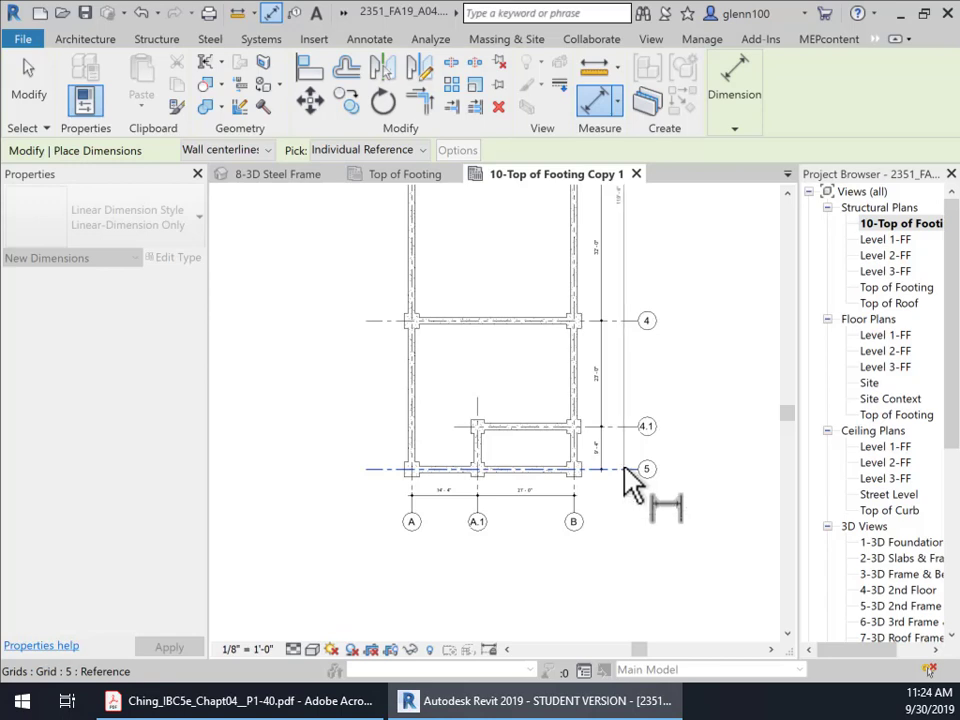
click(630, 548)
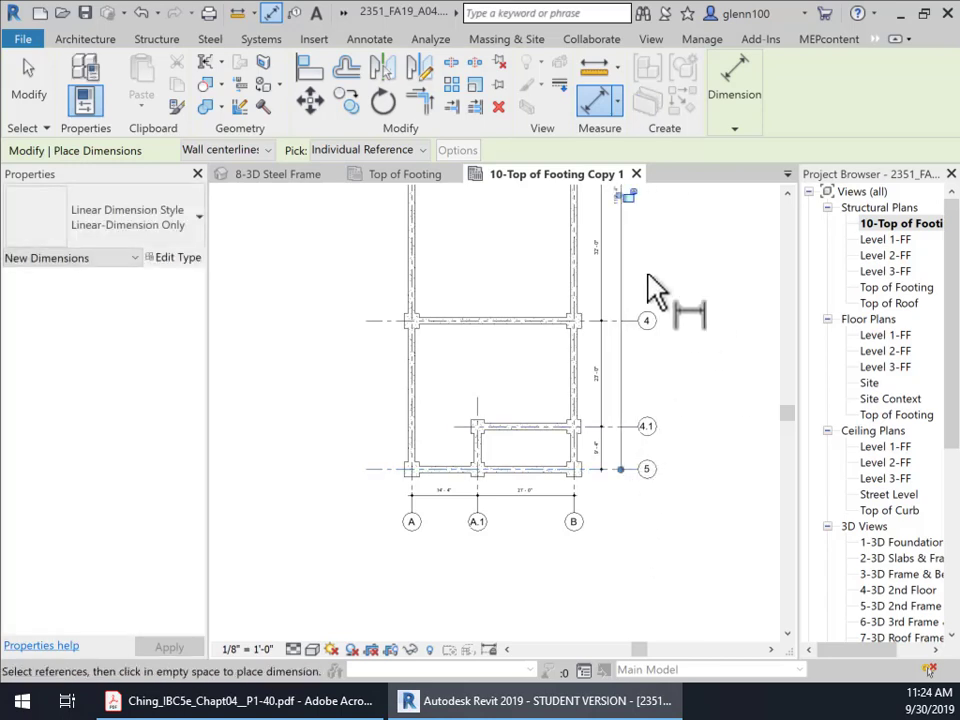
scroll(652, 318, down, 3)
middle_drag(652, 318, 671, 426)
scroll(626, 450, down, 2)
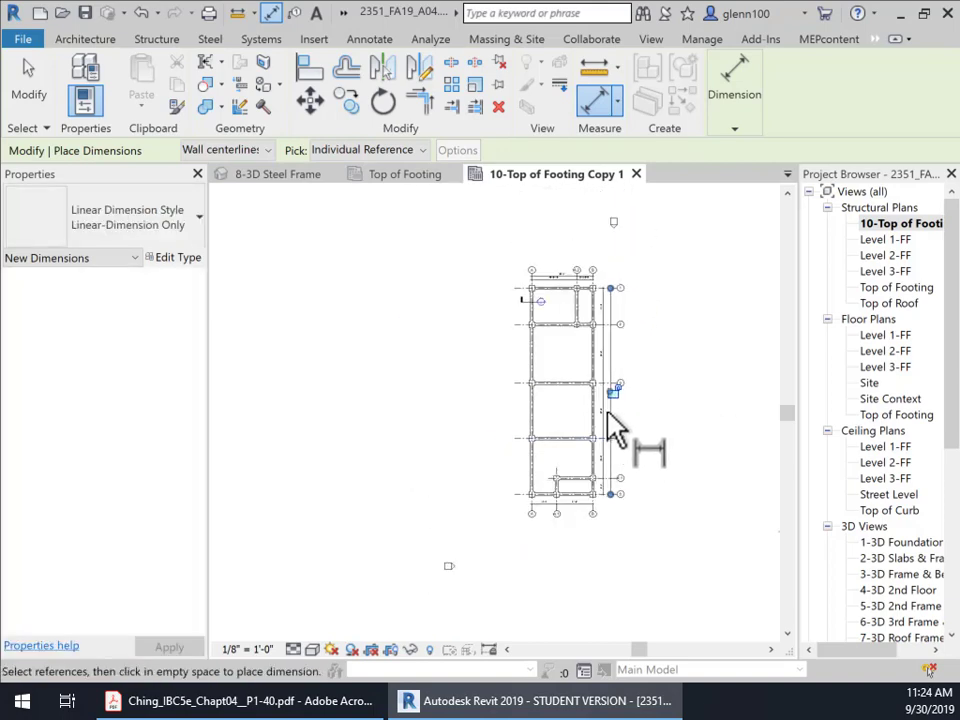
scroll(660, 370, up, 2)
middle_drag(686, 354, 672, 404)
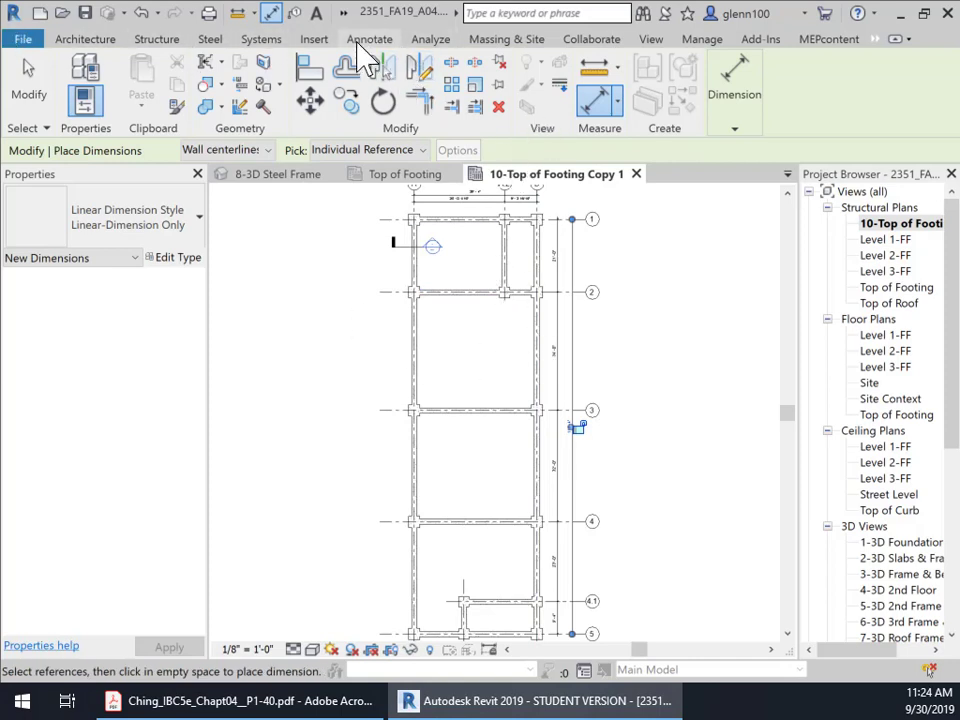
- Tag all untagged structural framing in the current view with the Structural Framing Tag : Boxed type, horizontal and without leaders
click(369, 40)
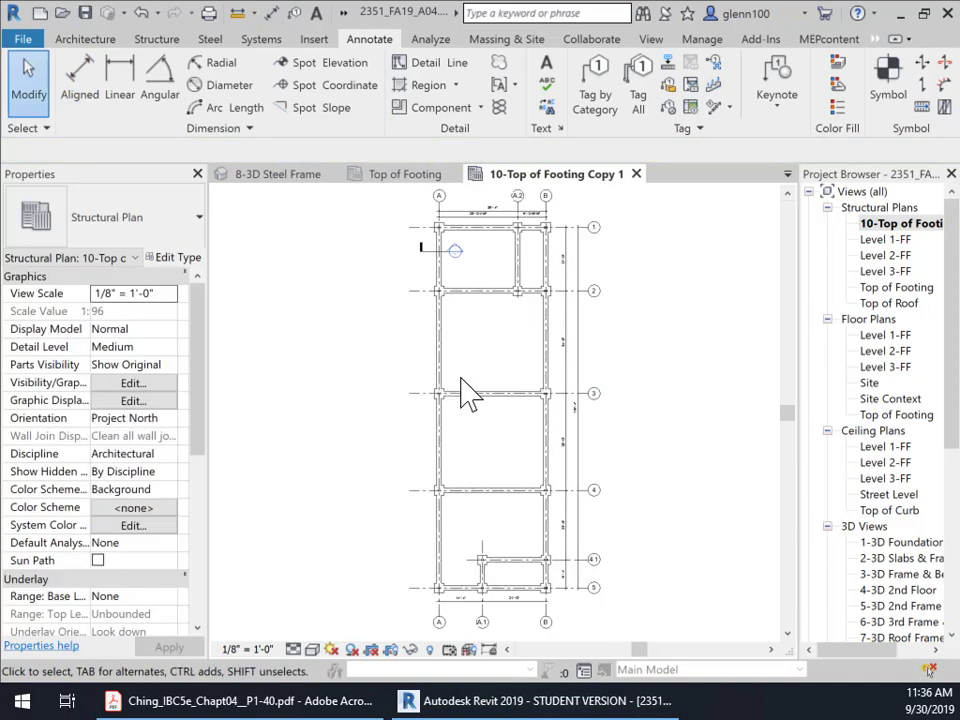
scroll(462, 390, up, 3)
middle_drag(557, 388, 586, 590)
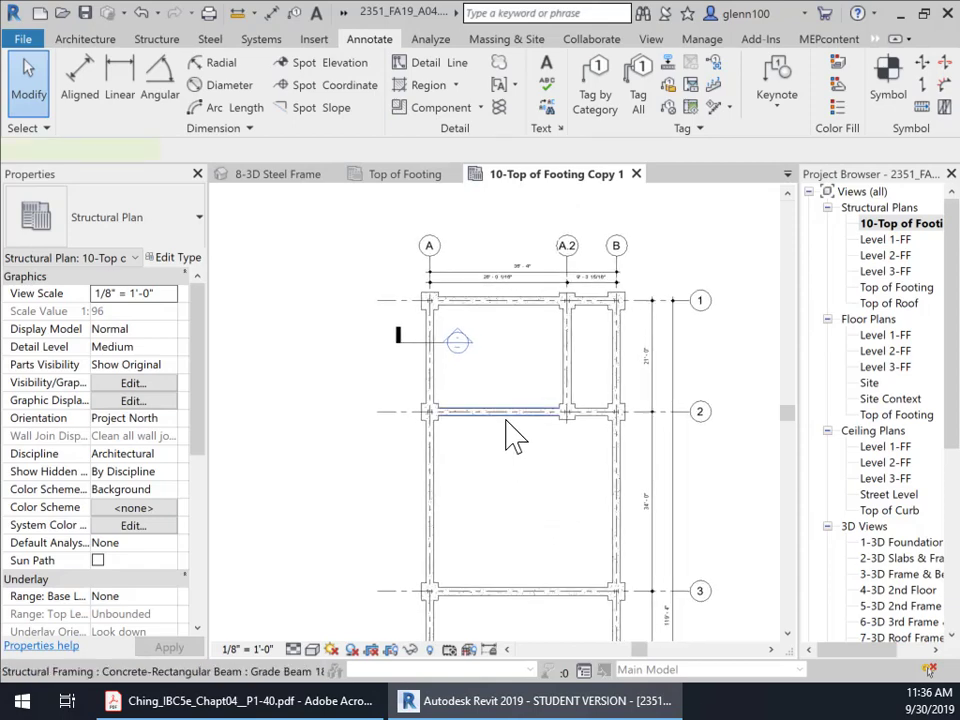
click(515, 436)
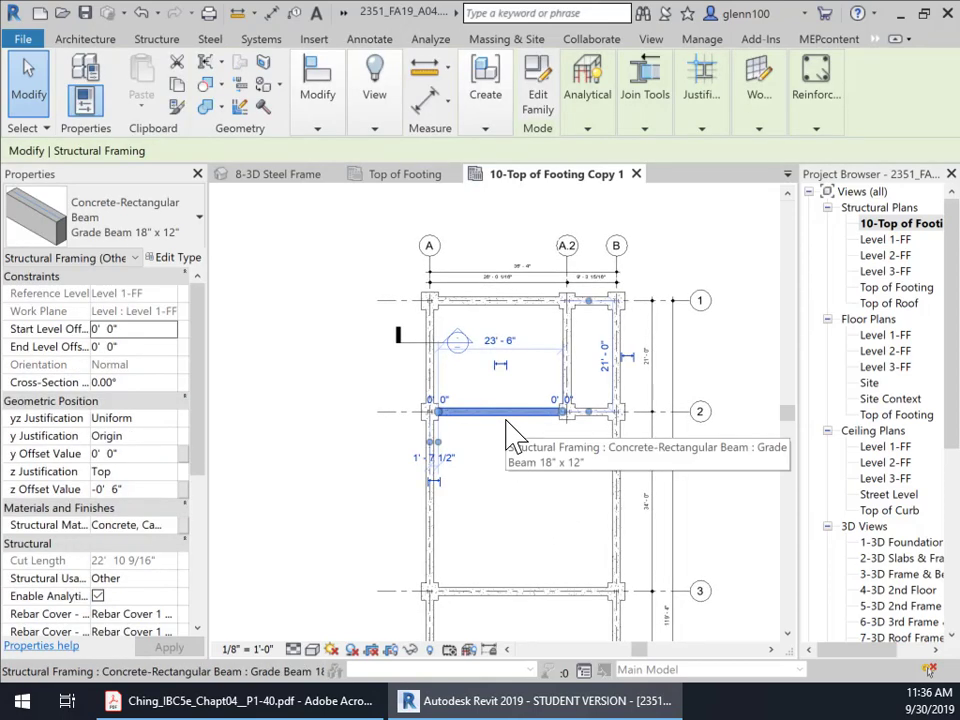
click(372, 40)
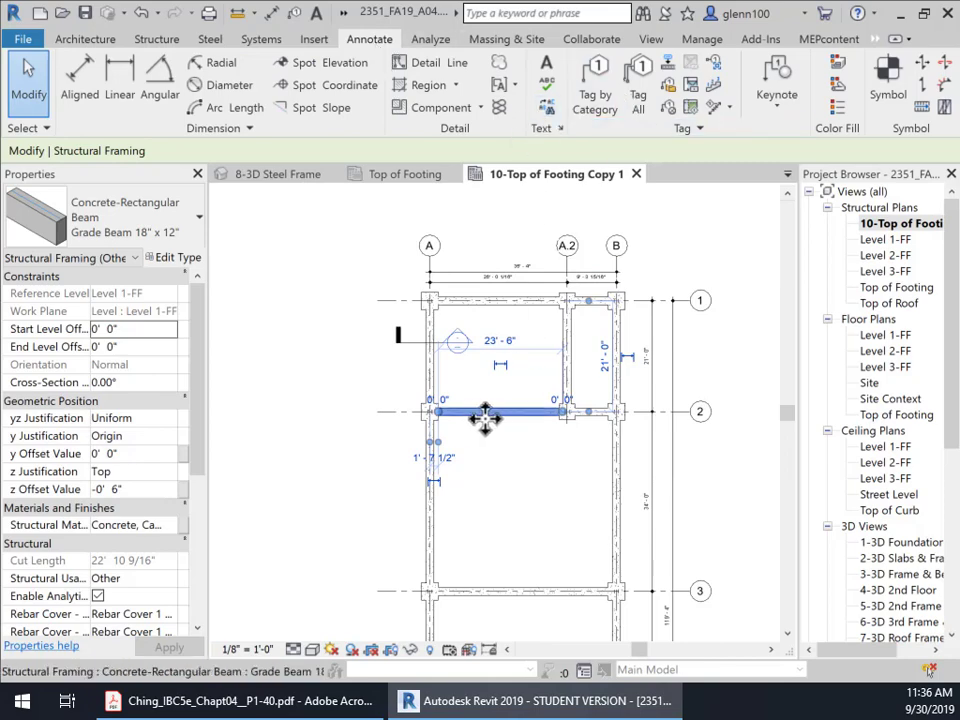
click(514, 493)
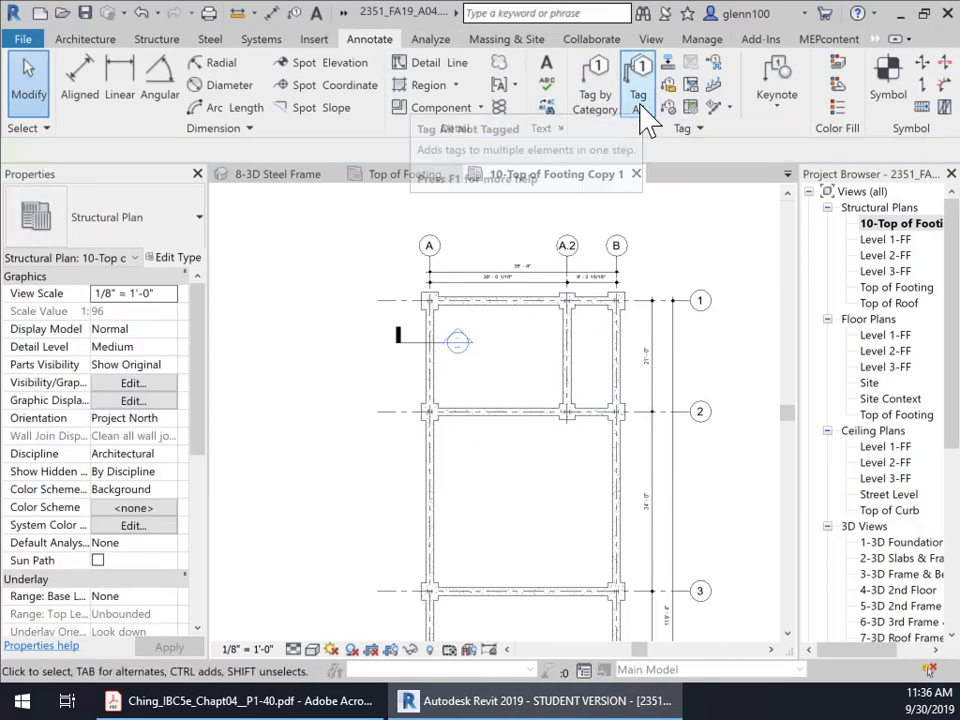
click(640, 106)
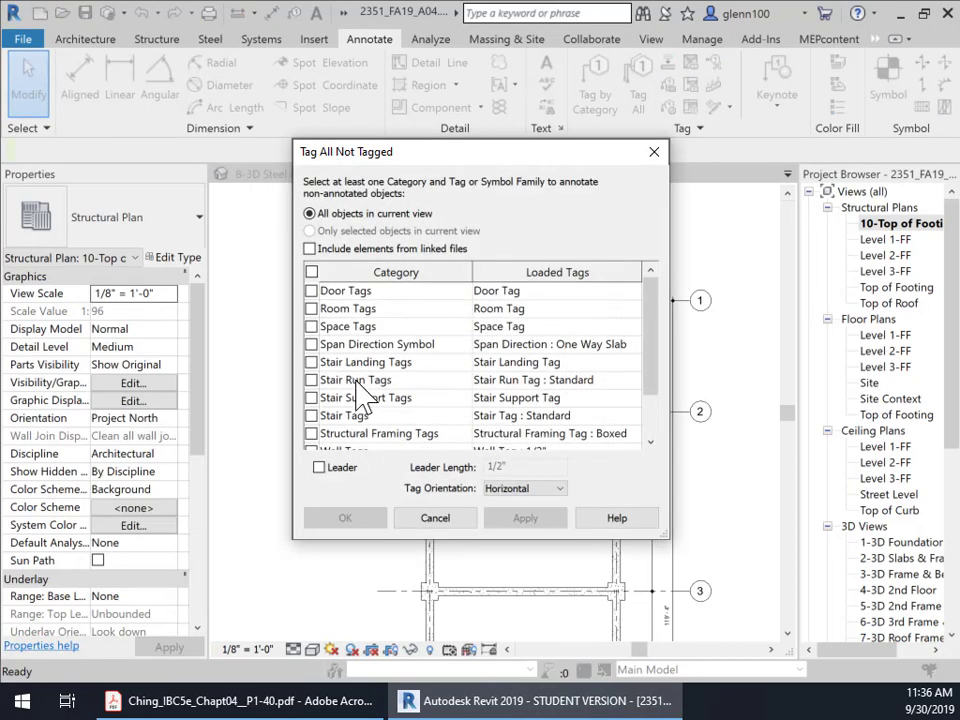
scroll(368, 395, down, 1)
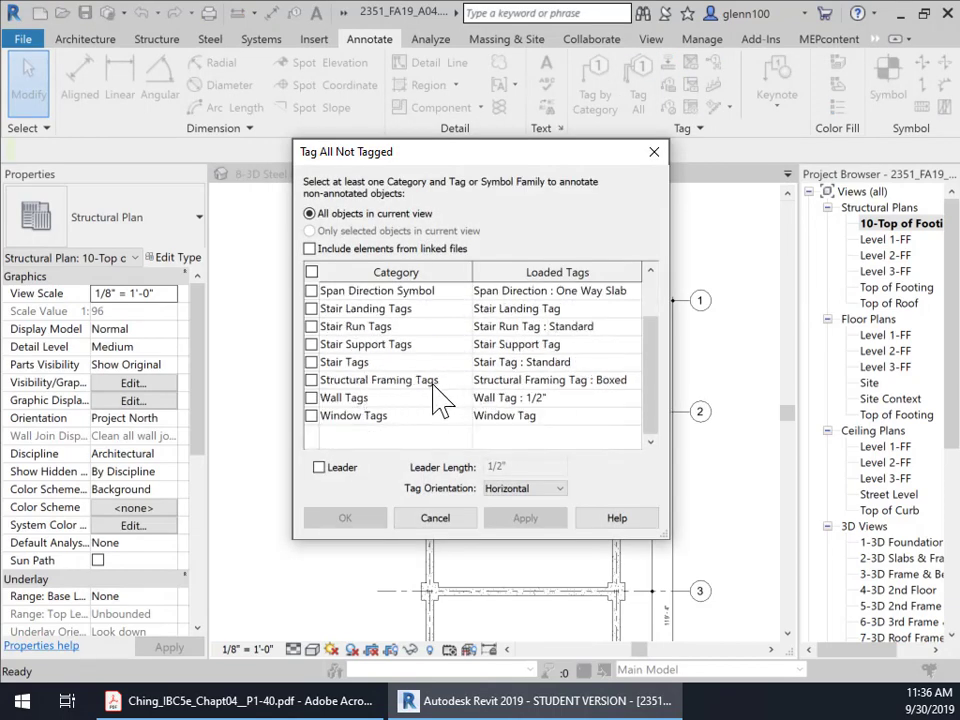
click(312, 381)
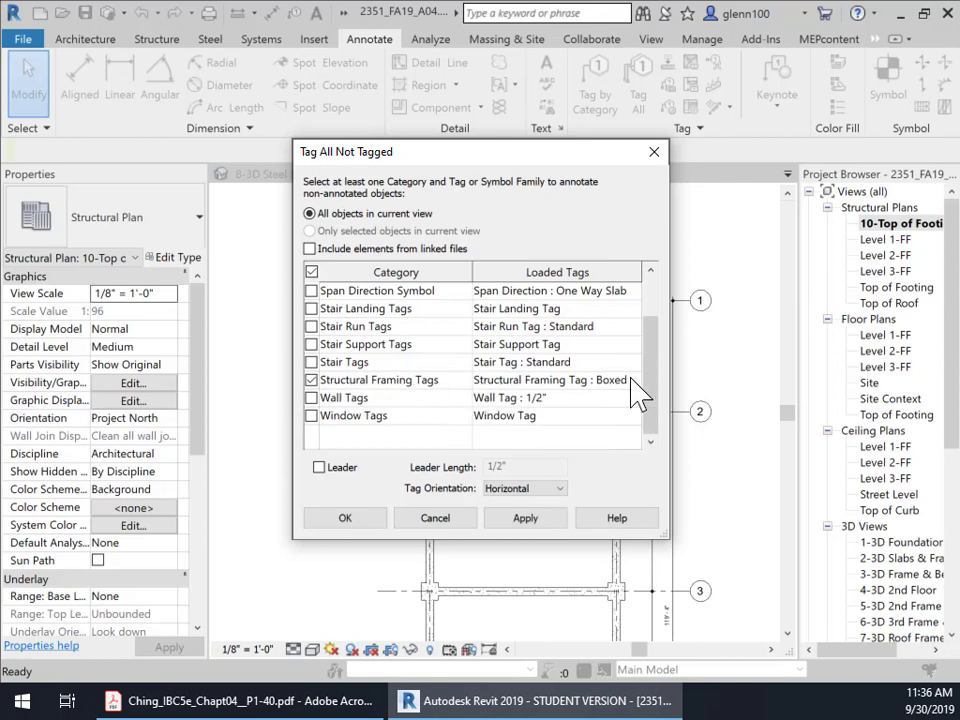
click(525, 518)
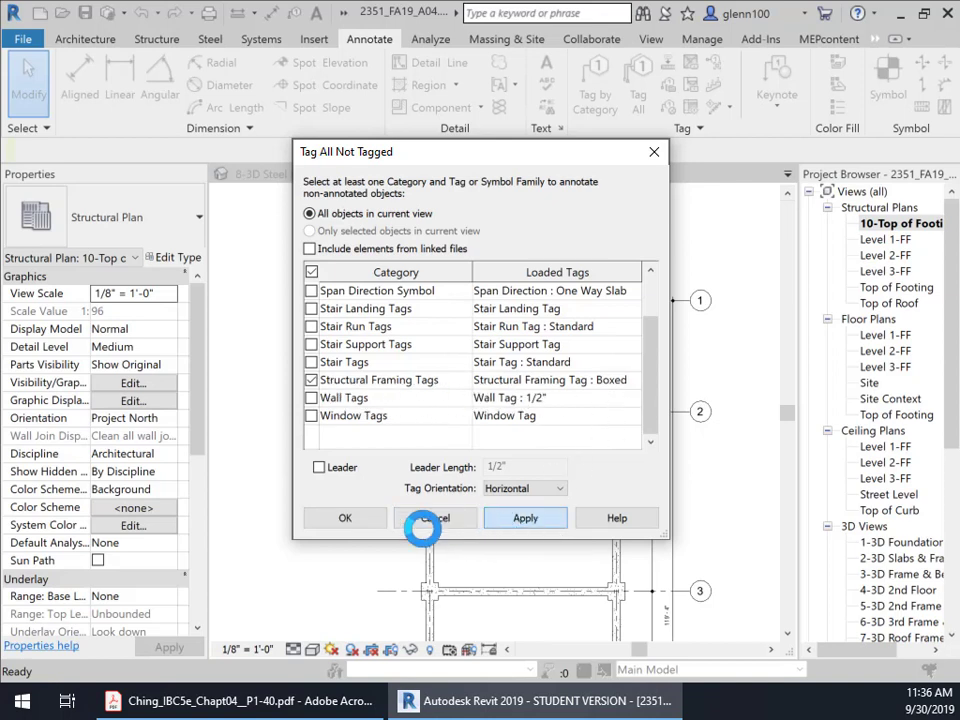
click(344, 518)
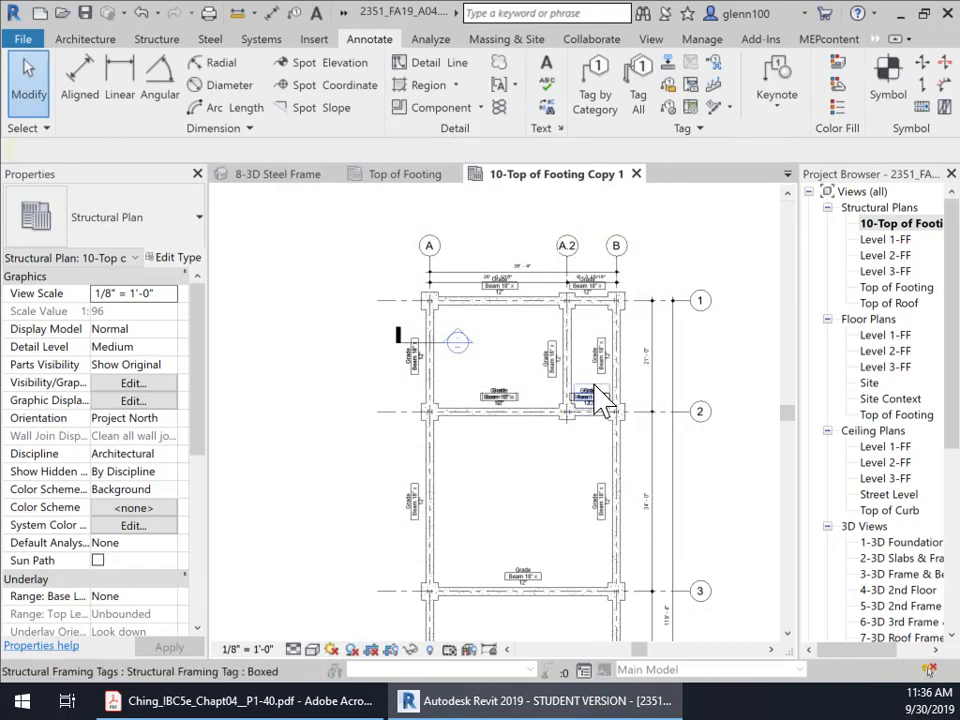
- Delete the duplicate overlapping grade beams on grid 2, between grids A and A.2 and between grids A.2 and B
scroll(514, 450, up, 3)
middle_drag(553, 498, 525, 493)
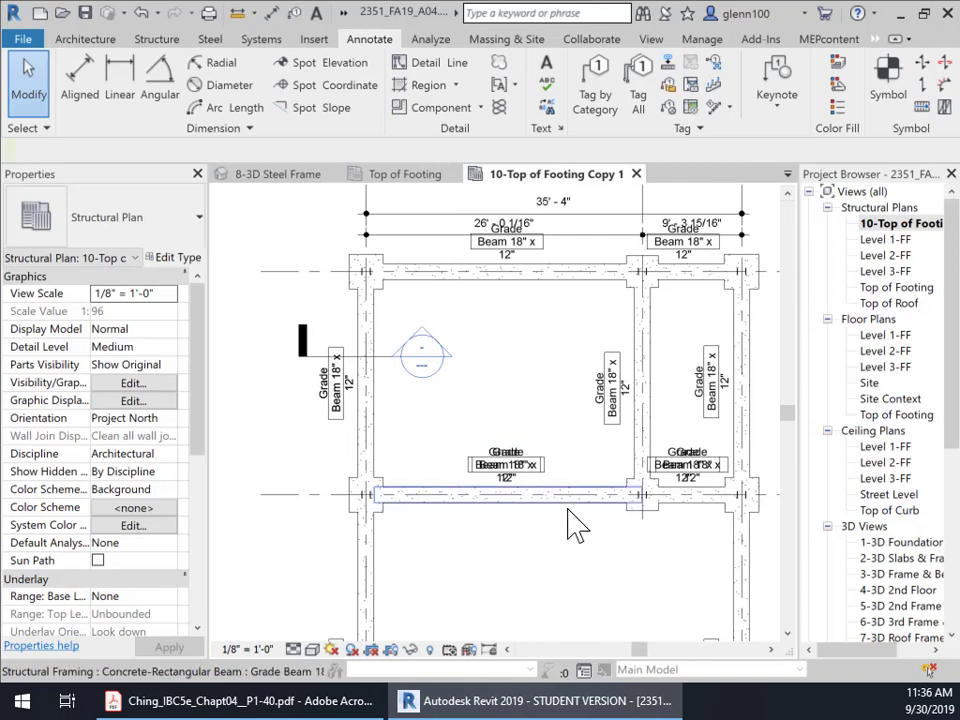
click(572, 517)
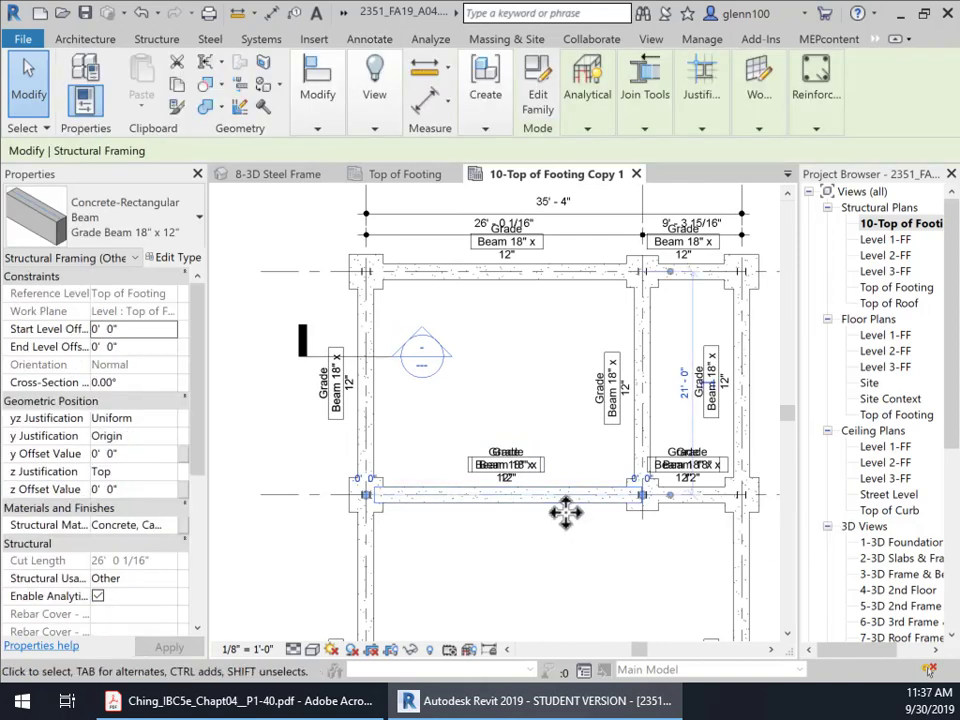
key(Delete)
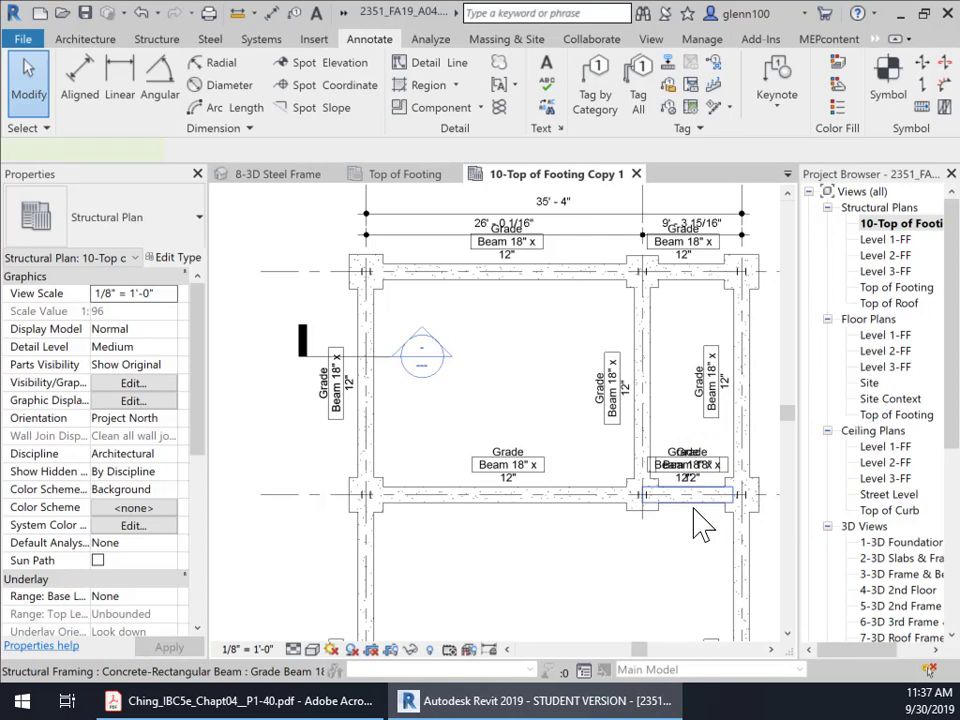
click(694, 510)
key(Delete)
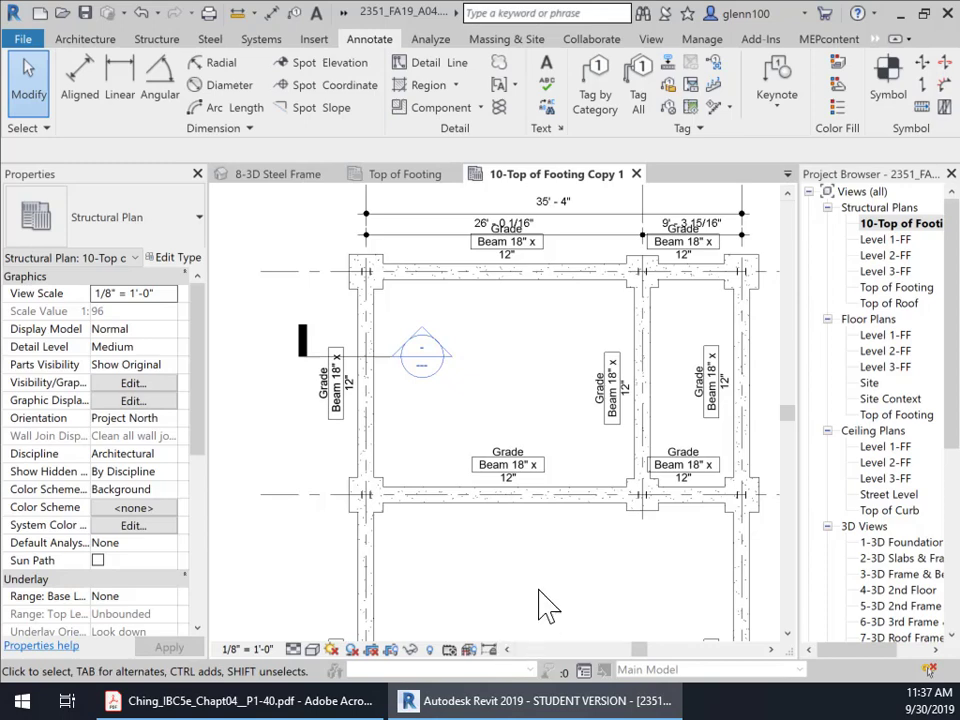
- Move the overall A to B dimension and the A, A.2, B string closer to the grid bubbles, clear of the grade beam tags
middle_drag(548, 605, 621, 672)
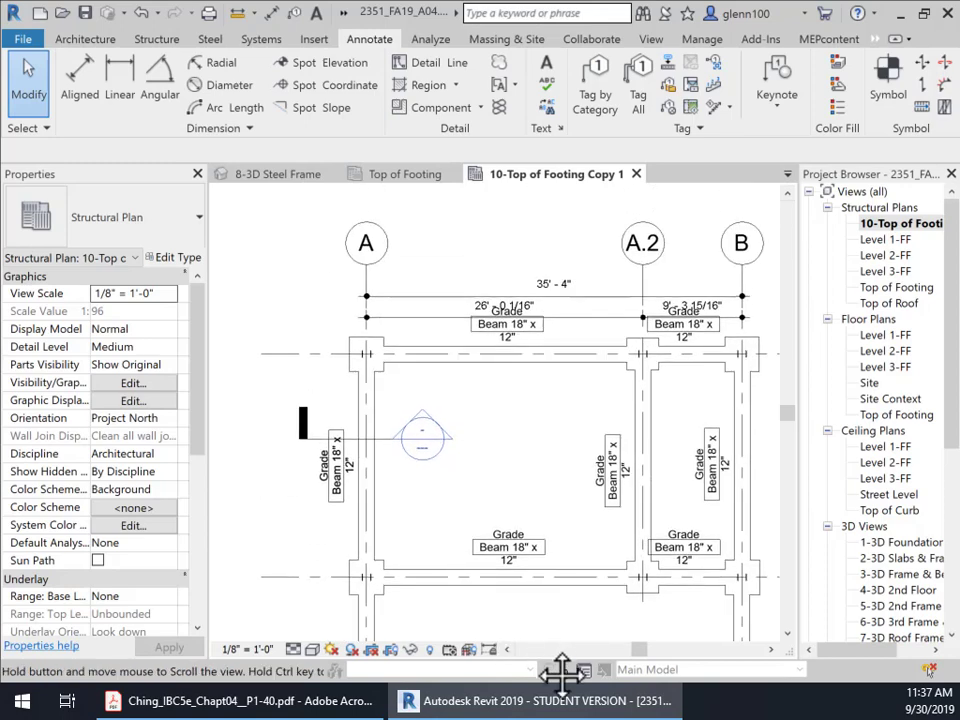
click(409, 302)
mouse_move(401, 288)
mouse_down()
mouse_move(402, 266)
mouse_move(414, 300)
mouse_move(392, 290)
mouse_up()
click(411, 318)
click(316, 320)
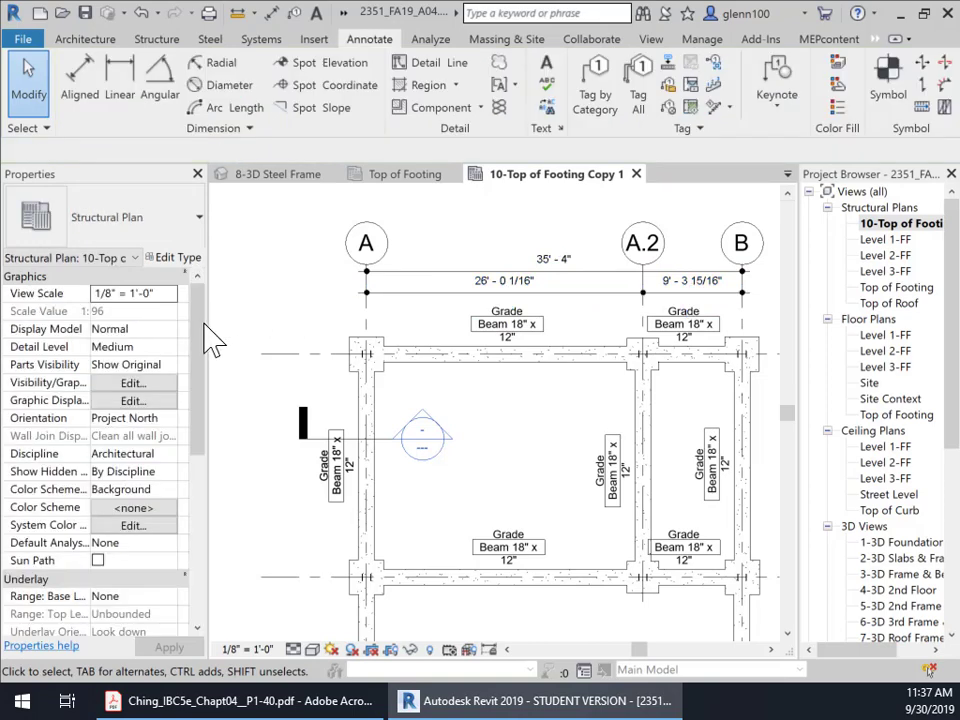
scroll(476, 482, down, 1)
middle_drag(476, 482, 501, 378)
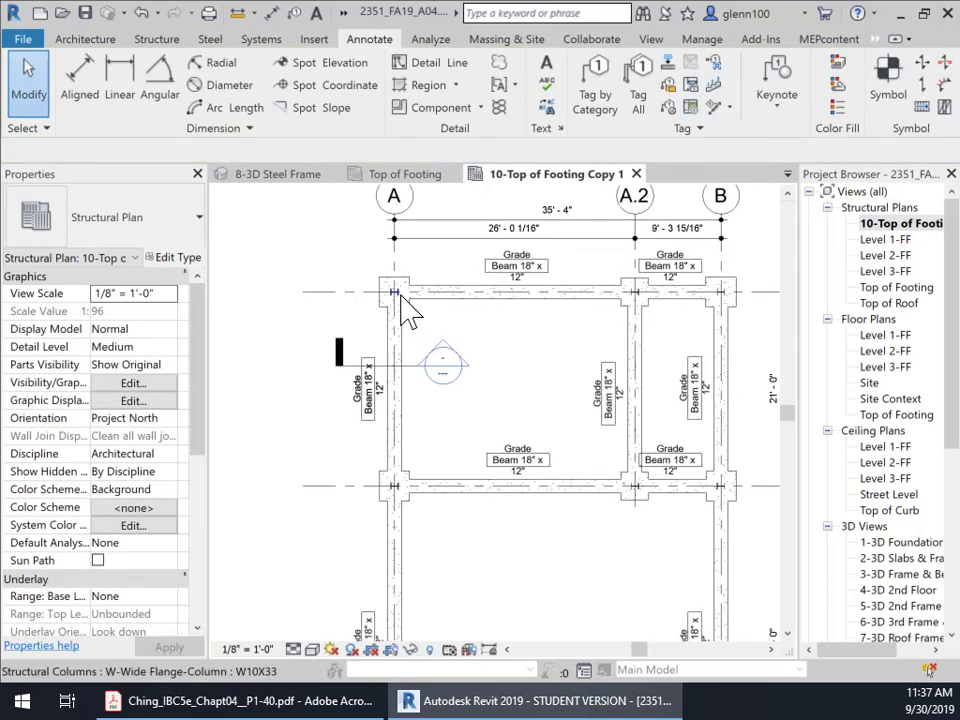
scroll(540, 556, down, 1)
middle_drag(540, 556, 507, 527)
scroll(478, 512, down, 1)
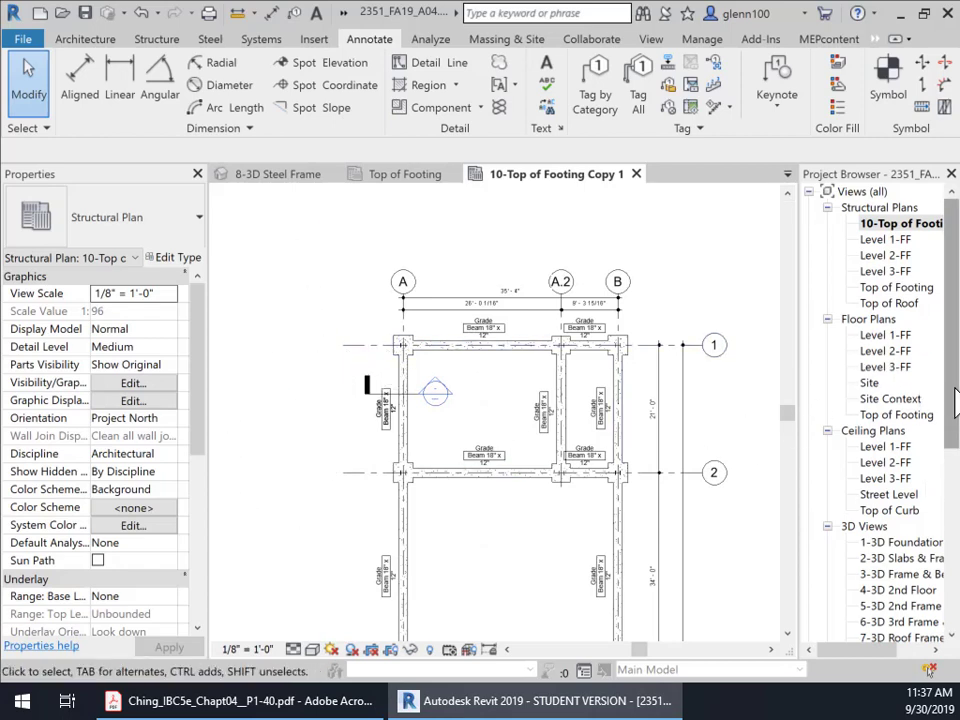
- Examine the loaded annotation symbol families for the types available under the structural framing and structural beam system tags
mouse_move(954, 392)
mouse_down()
mouse_move(957, 493)
mouse_move(957, 390)
mouse_up()
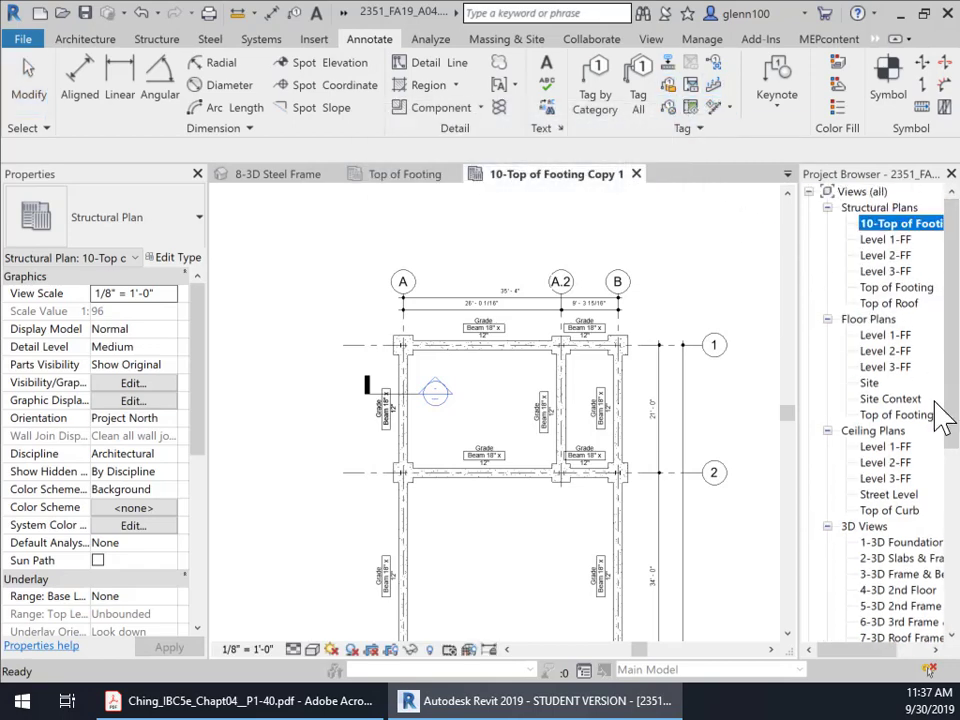
drag(954, 343, 935, 575)
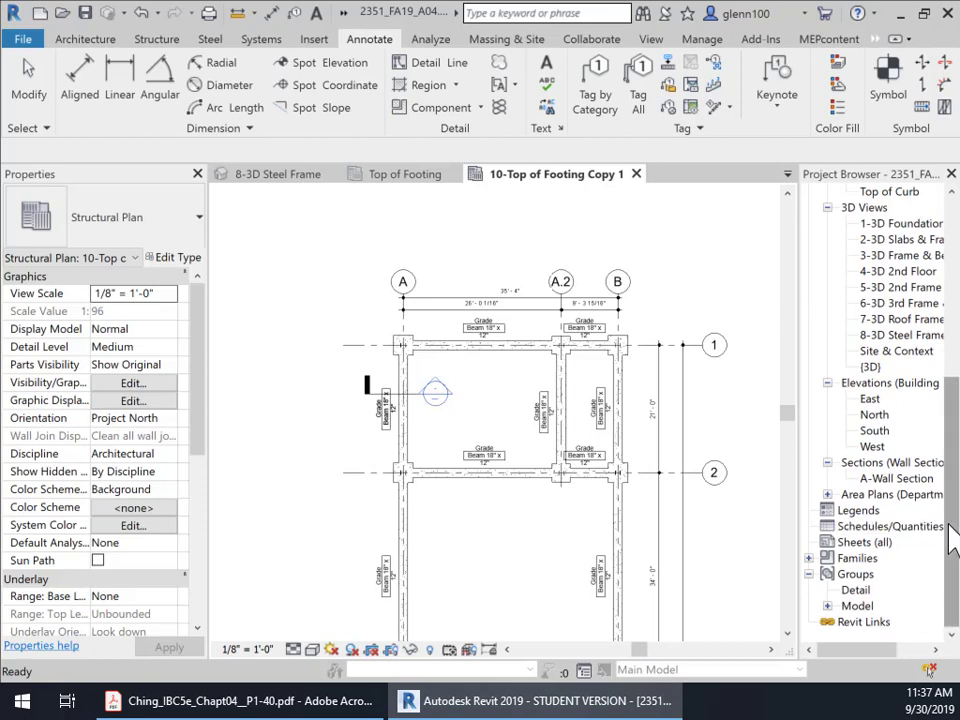
click(810, 559)
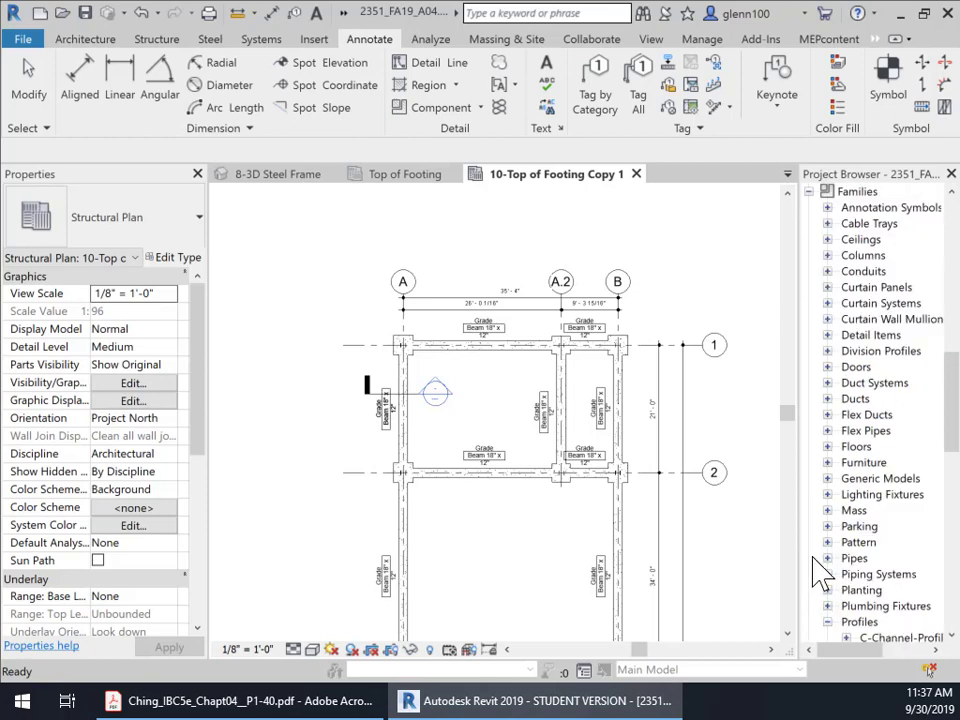
click(827, 208)
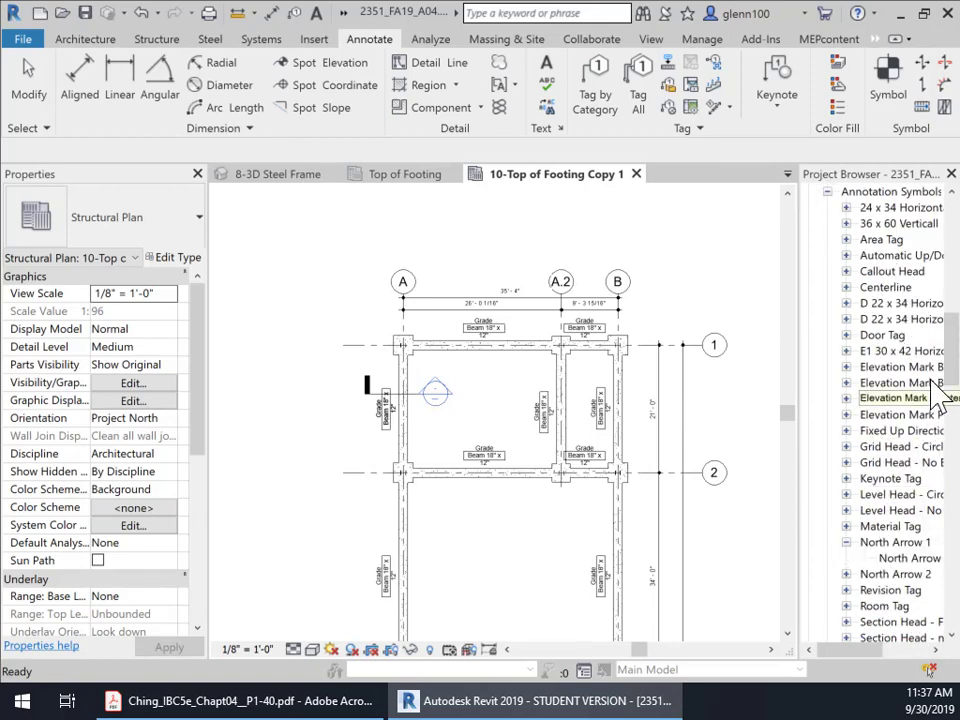
drag(950, 339, 950, 387)
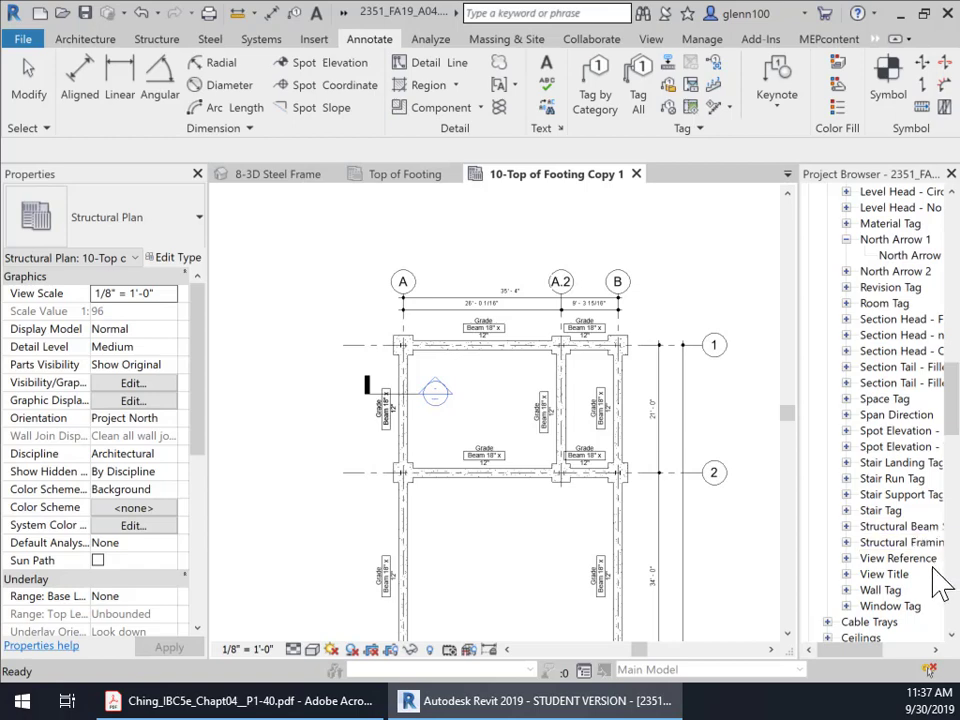
scroll(950, 440, down, 4)
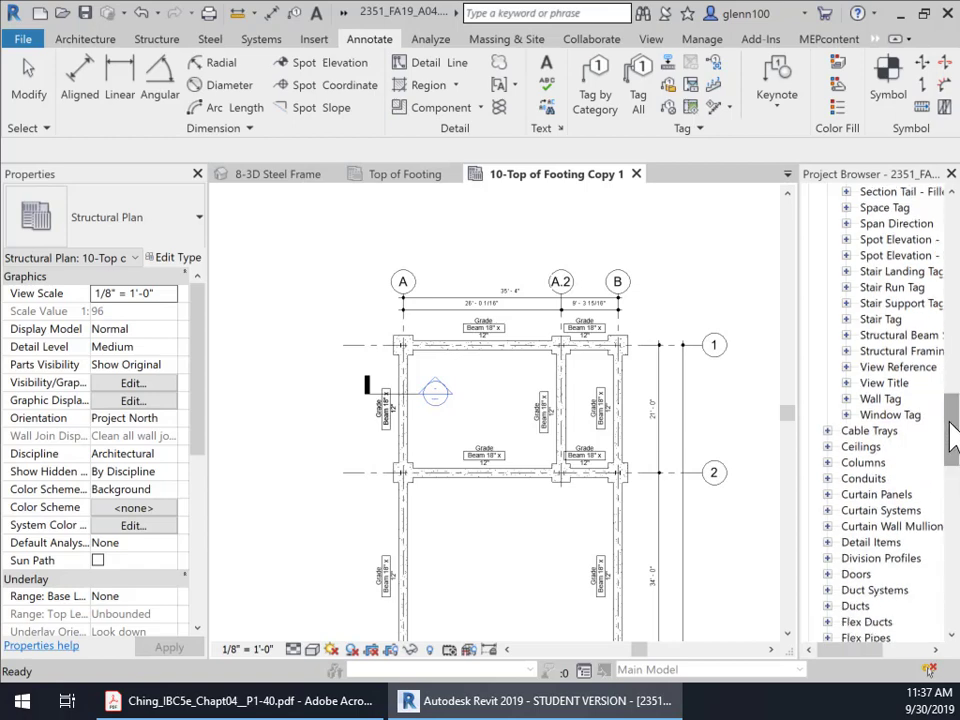
click(846, 351)
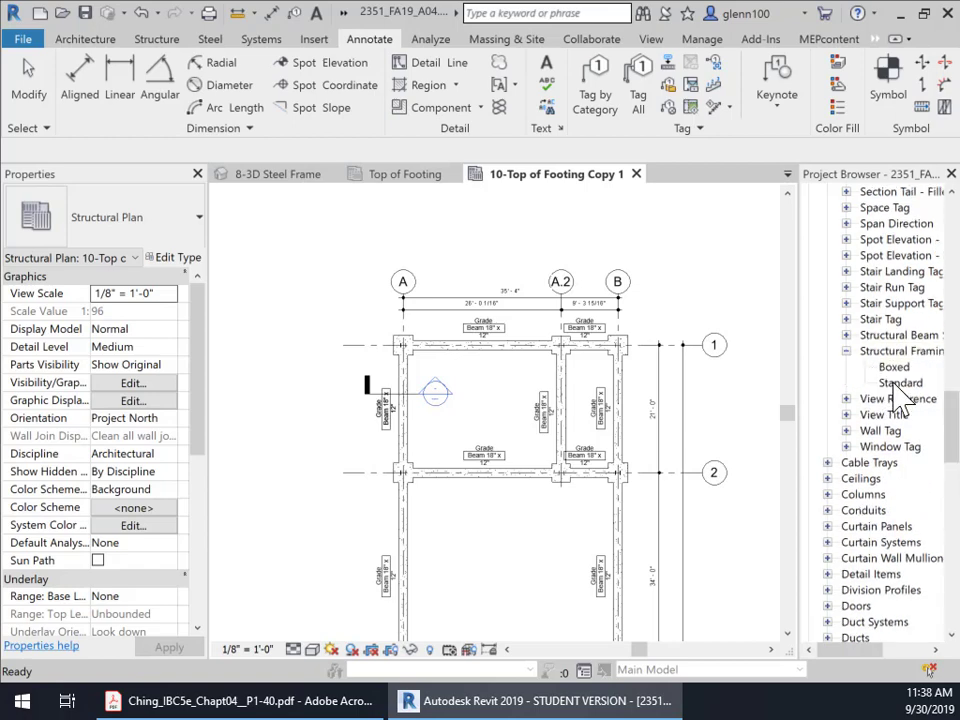
click(846, 336)
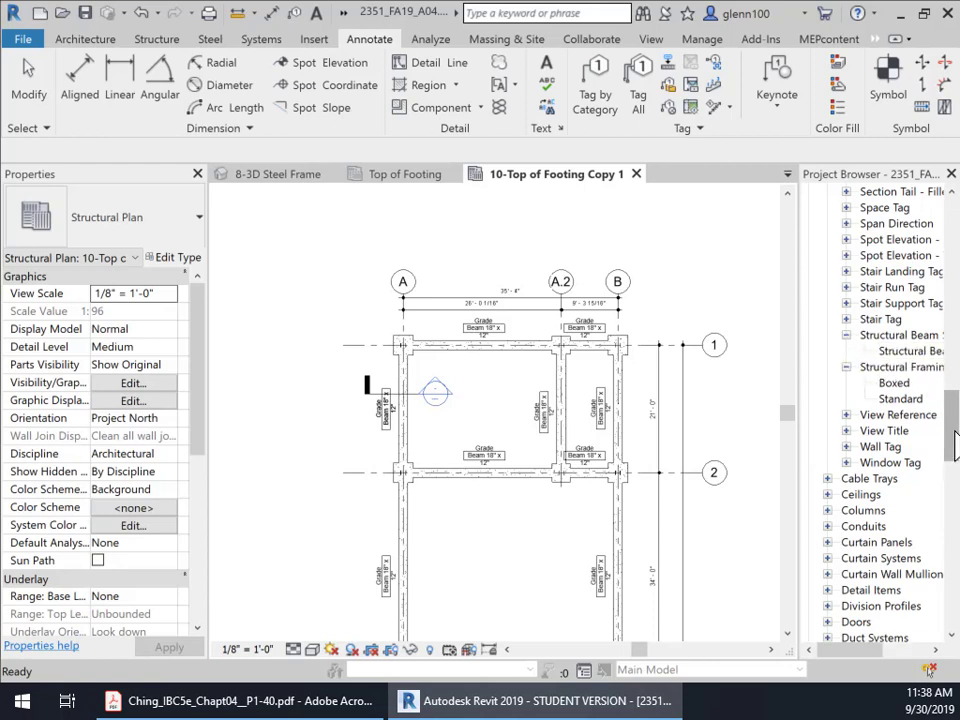
drag(946, 437, 948, 300)
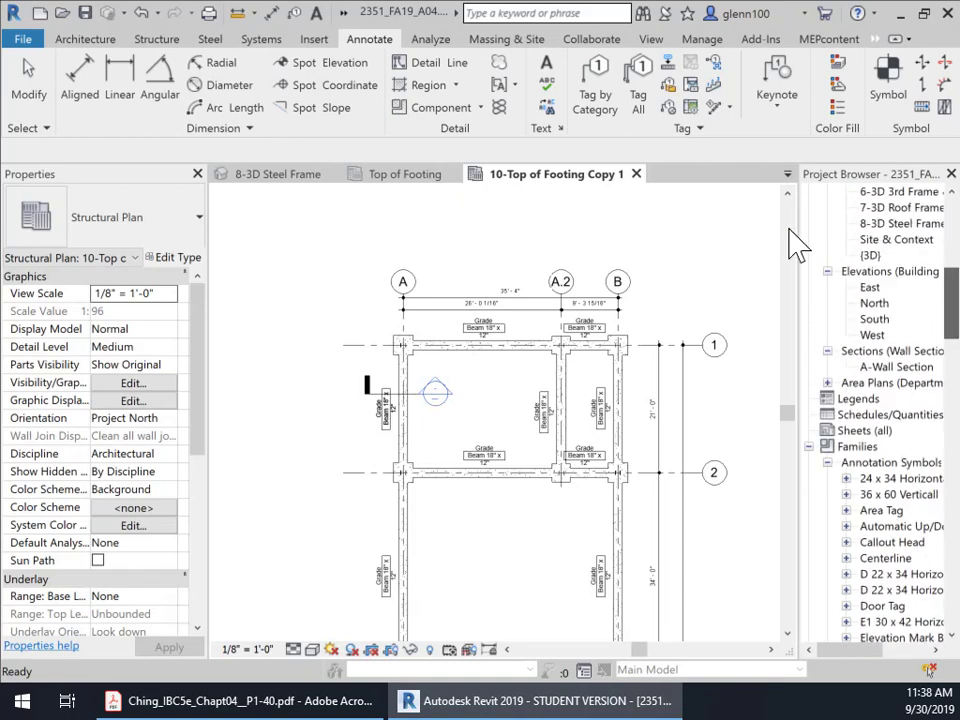
- Start loading a family and browse to the Structural folder under Annotations in the US Imperial library
click(314, 46)
click(676, 82)
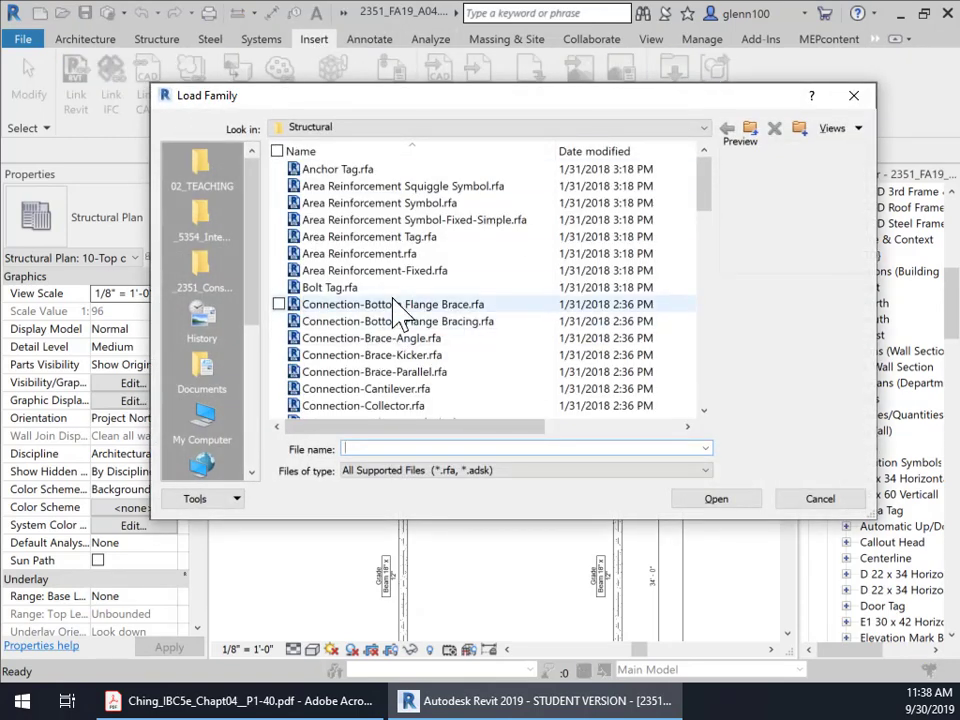
click(628, 128)
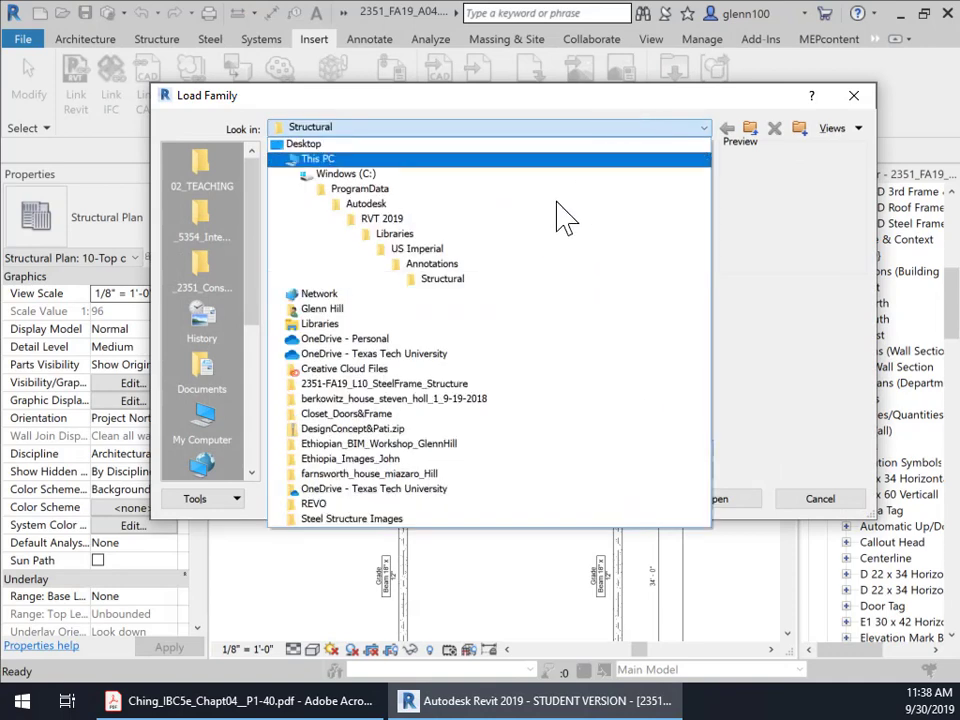
click(458, 268)
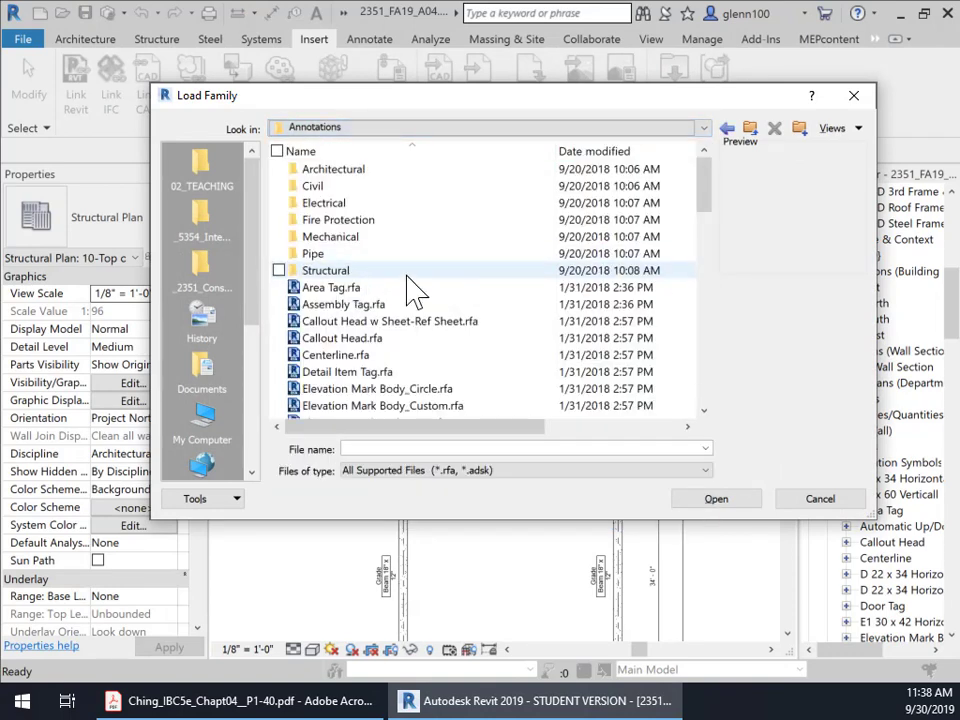
click(728, 130)
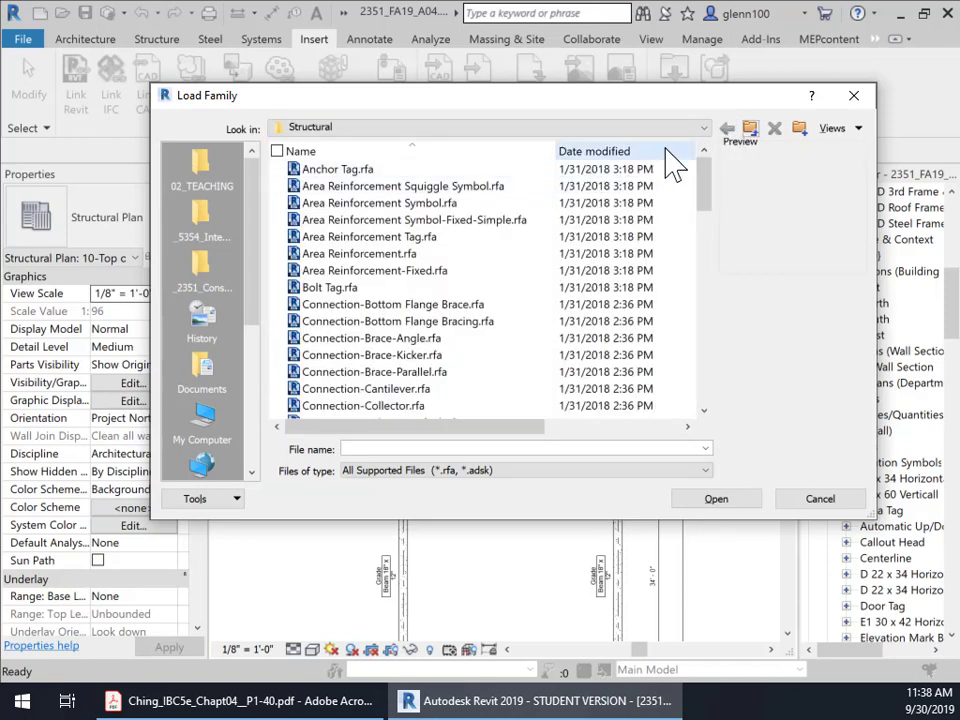
click(504, 135)
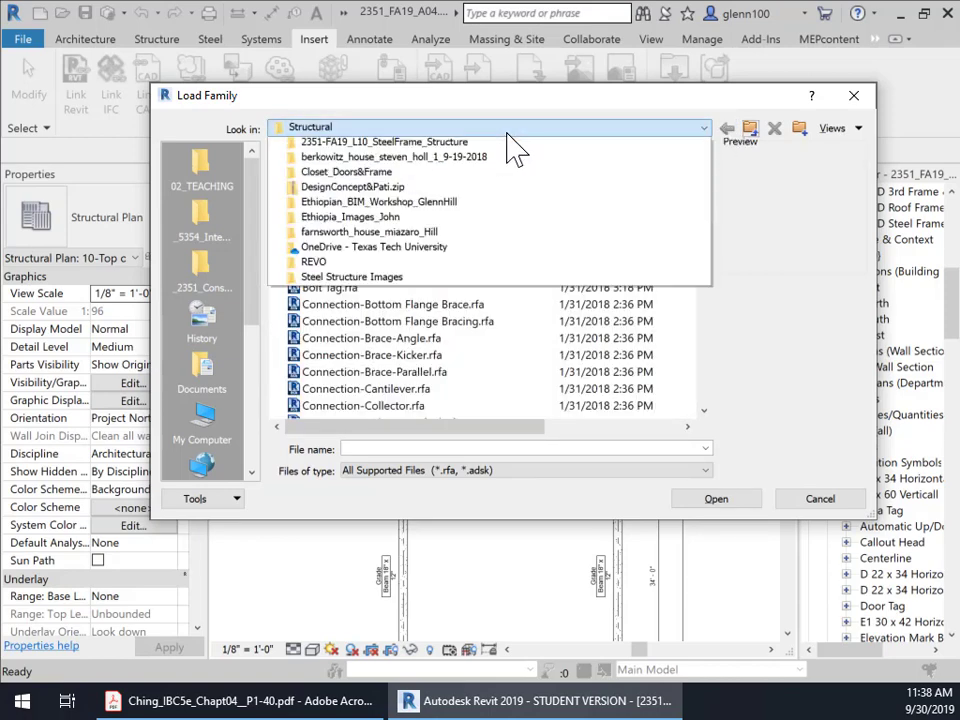
click(440, 250)
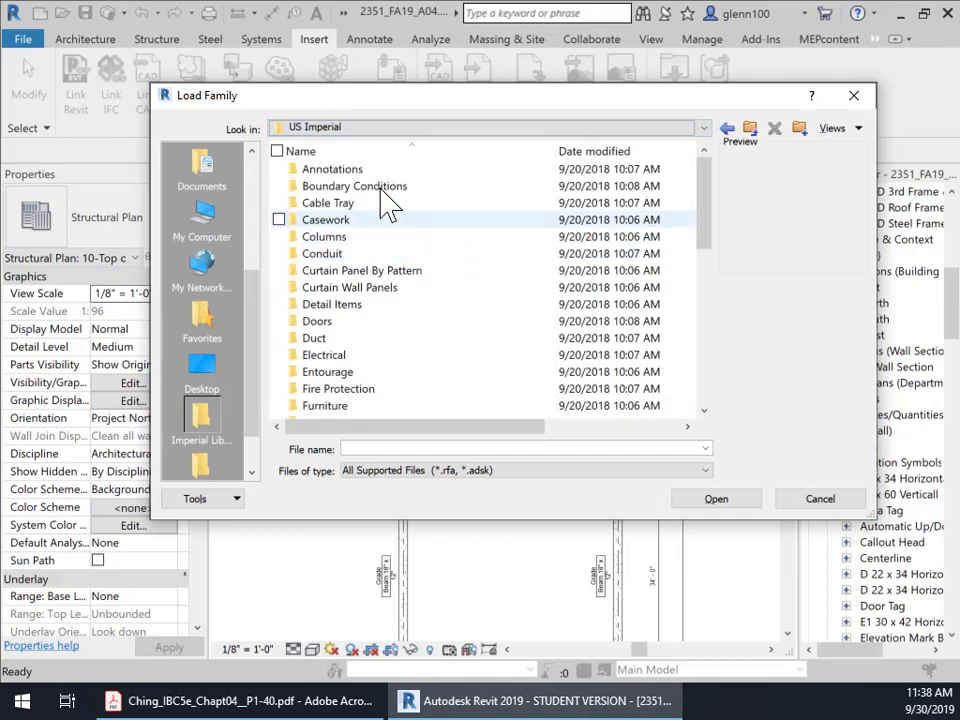
click(326, 170)
click(332, 174)
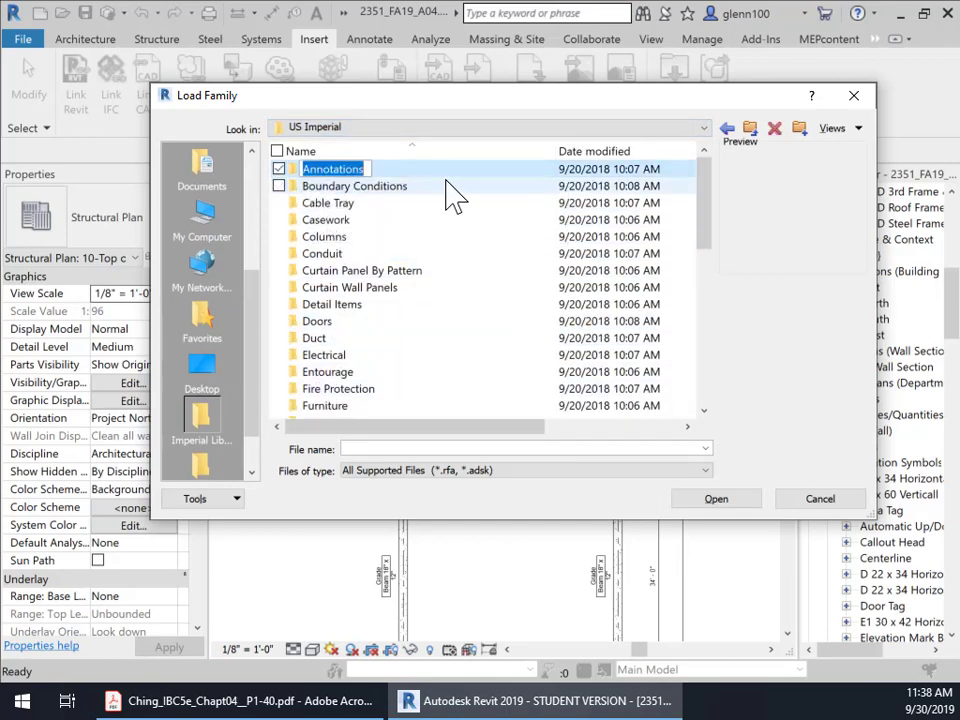
click(448, 257)
click(354, 174)
double_click(354, 172)
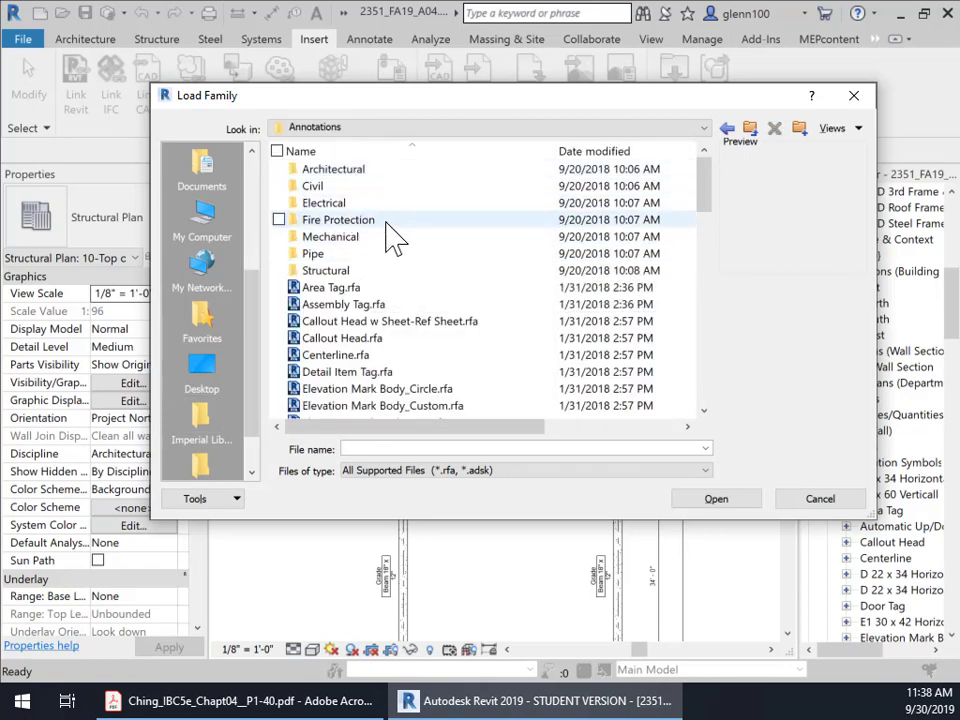
double_click(341, 274)
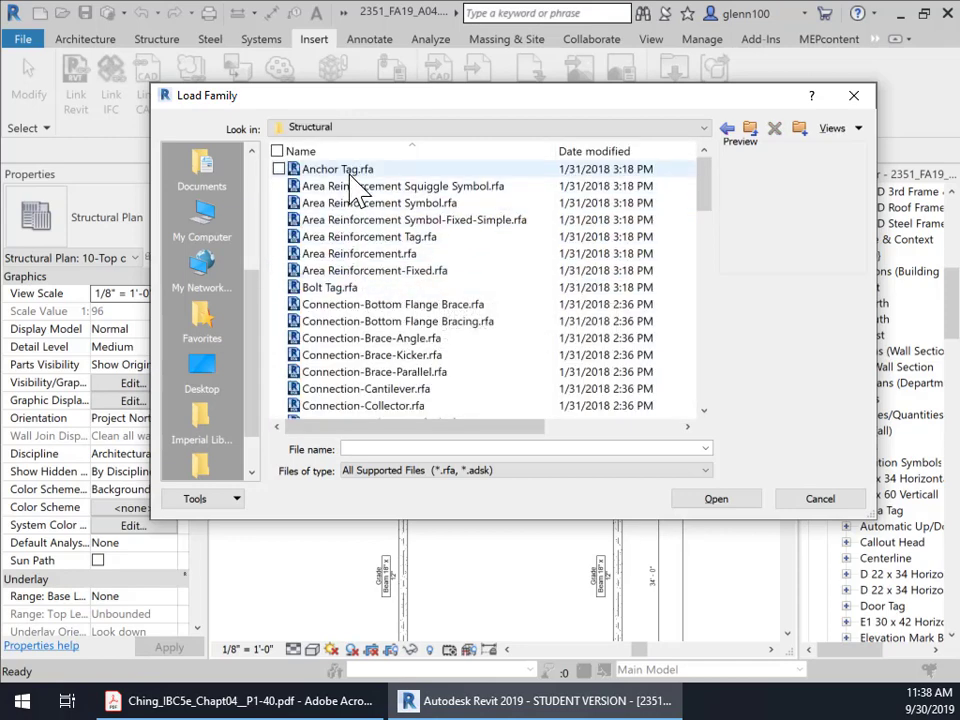
- Load the Structural Foundation Tag.rfa annotation family into the project
scroll(349, 326, down, 10)
scroll(349, 326, down, 3)
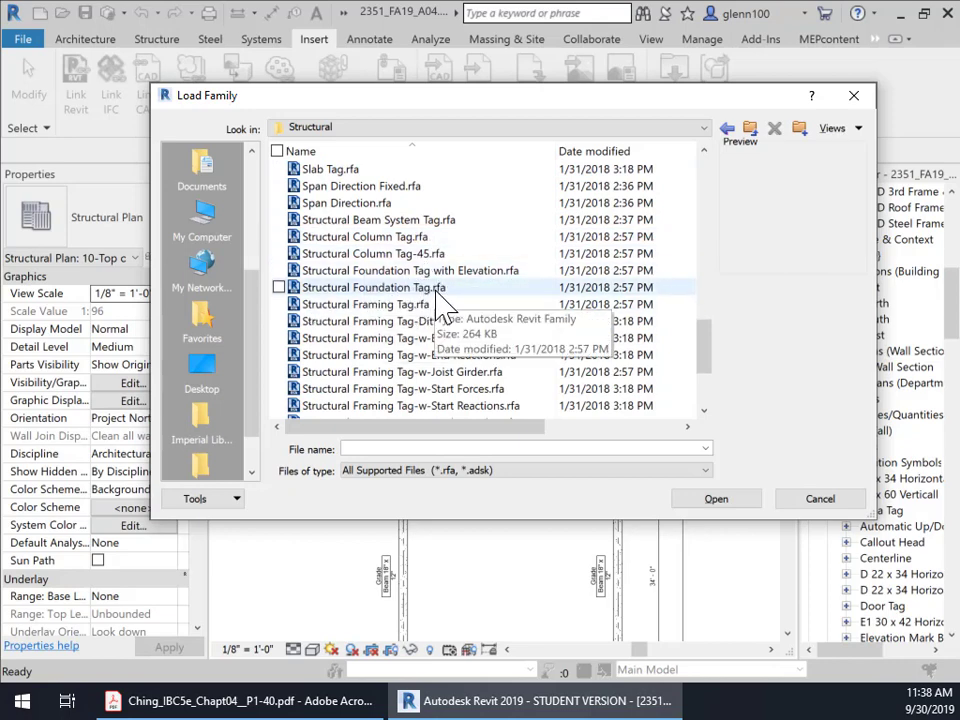
click(380, 289)
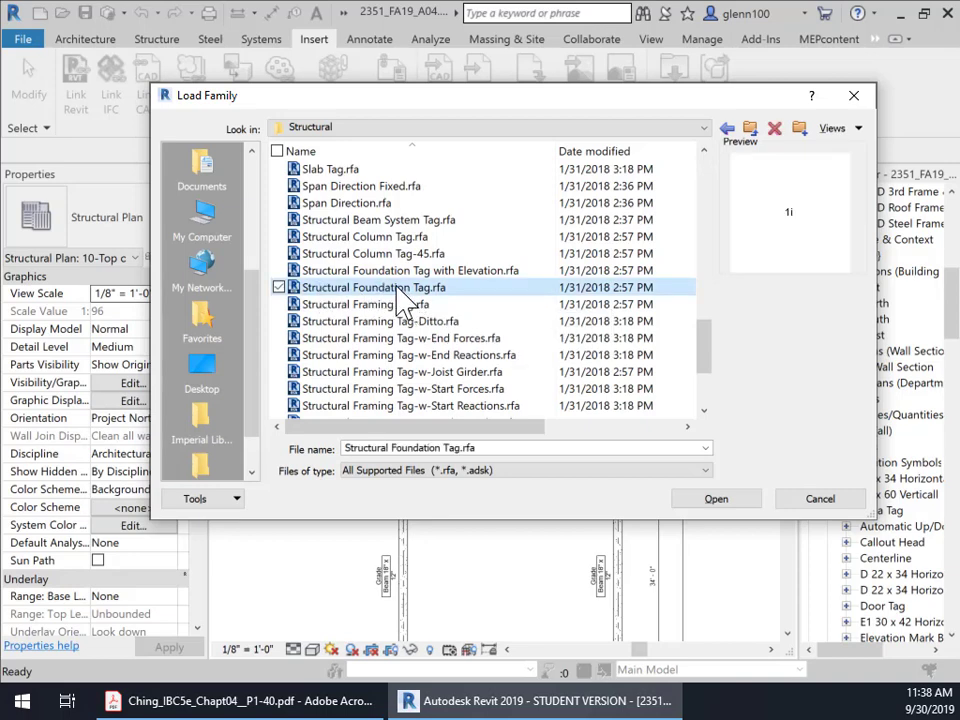
click(716, 498)
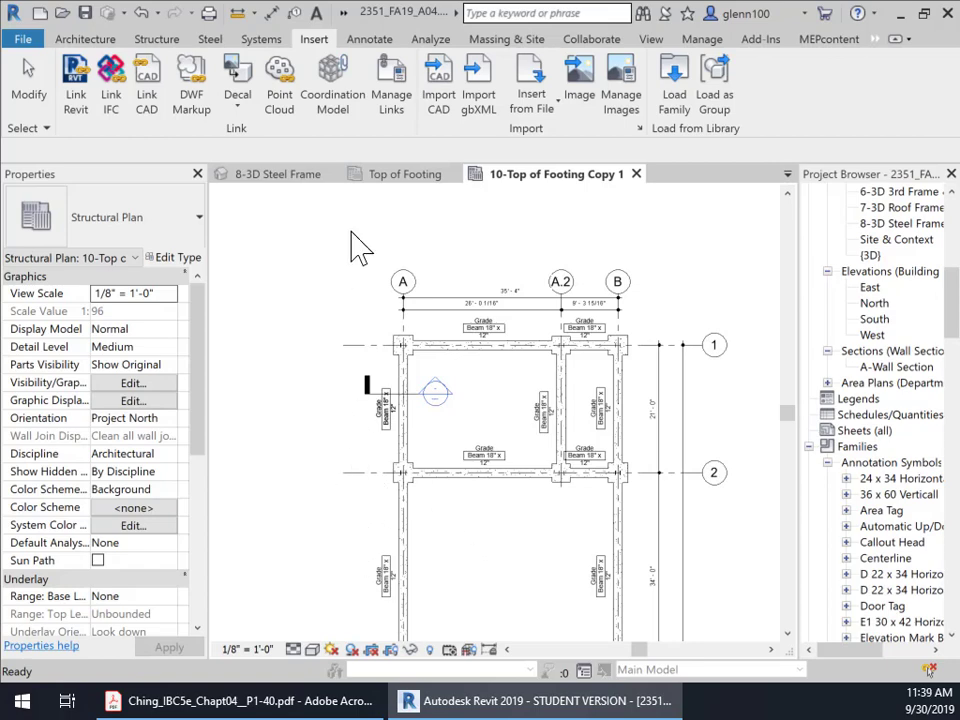
- Tag the three foundations on grid 2 at grids A, A.2 and B by category, using horizontal tags with attached-end leaders
click(373, 39)
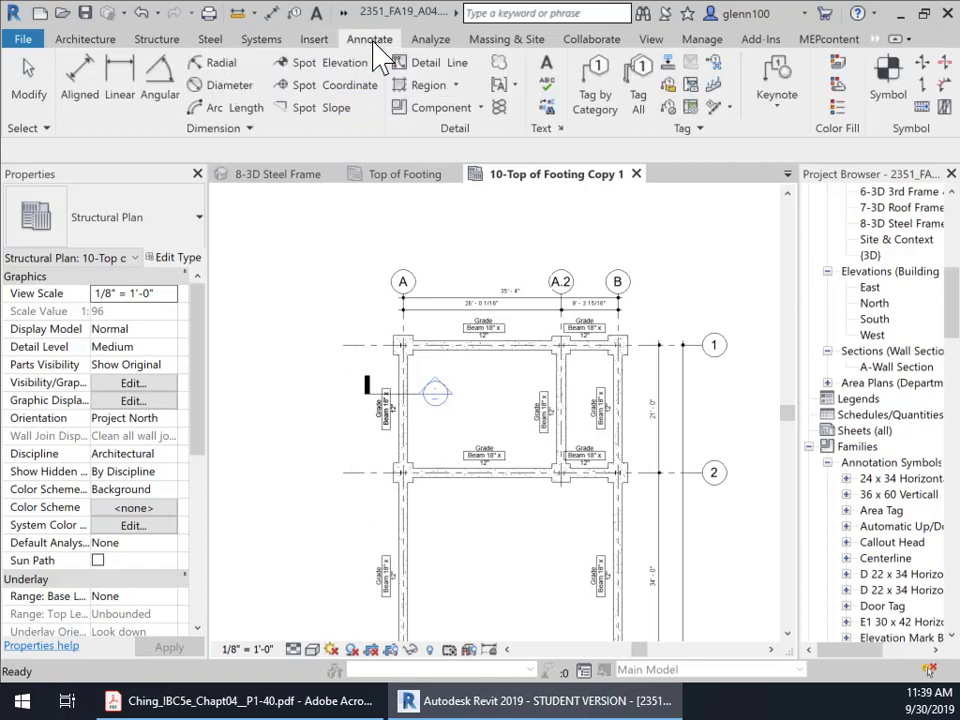
click(597, 108)
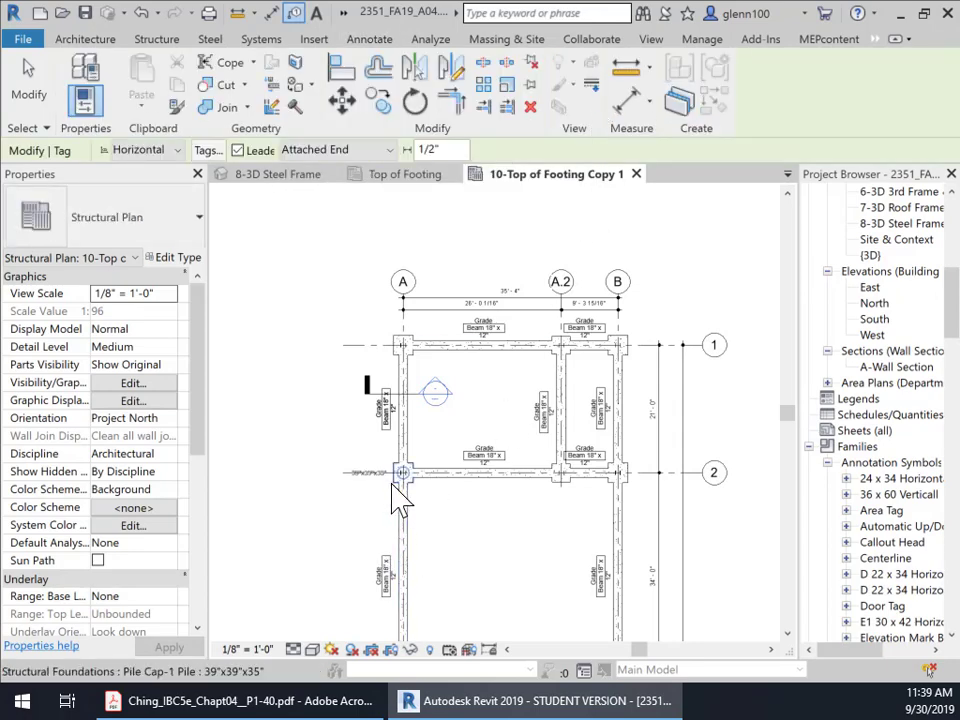
click(393, 490)
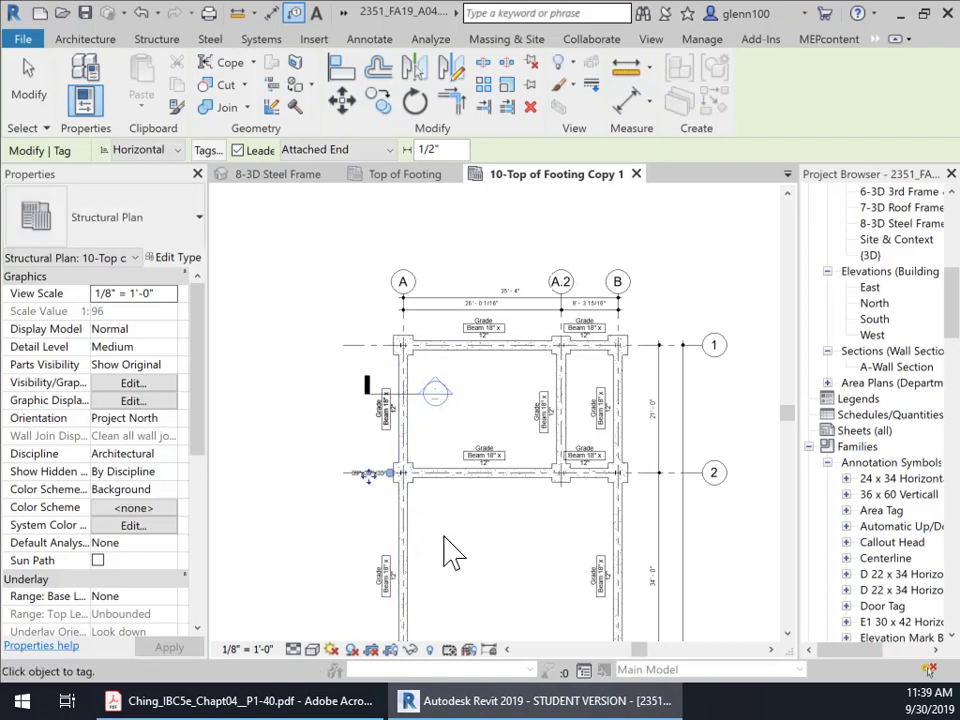
middle_drag(450, 553, 444, 265)
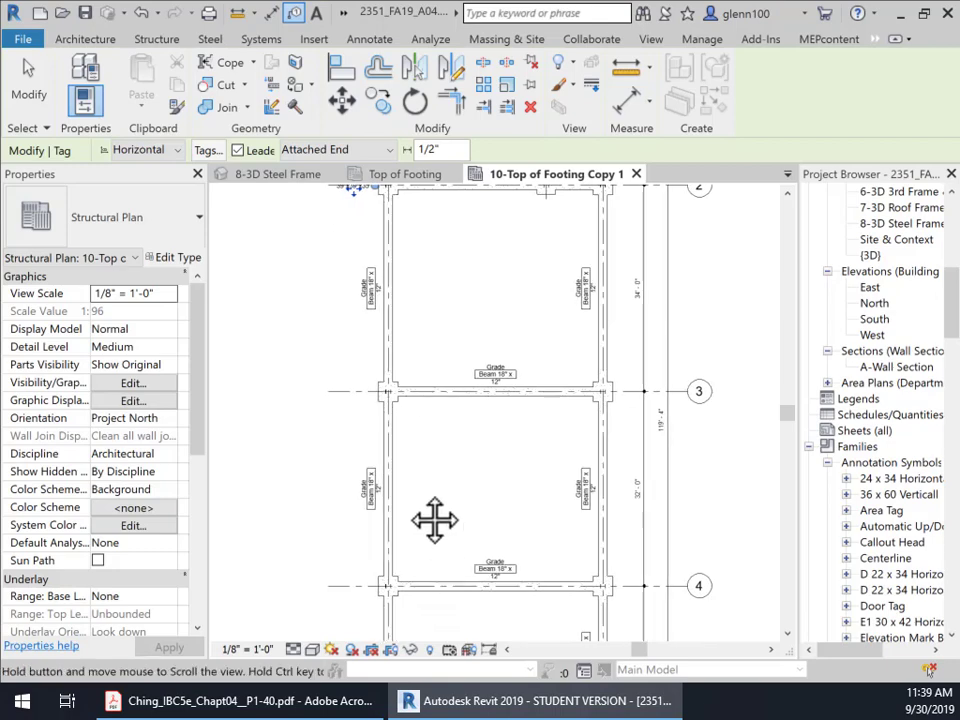
middle_drag(435, 519, 432, 293)
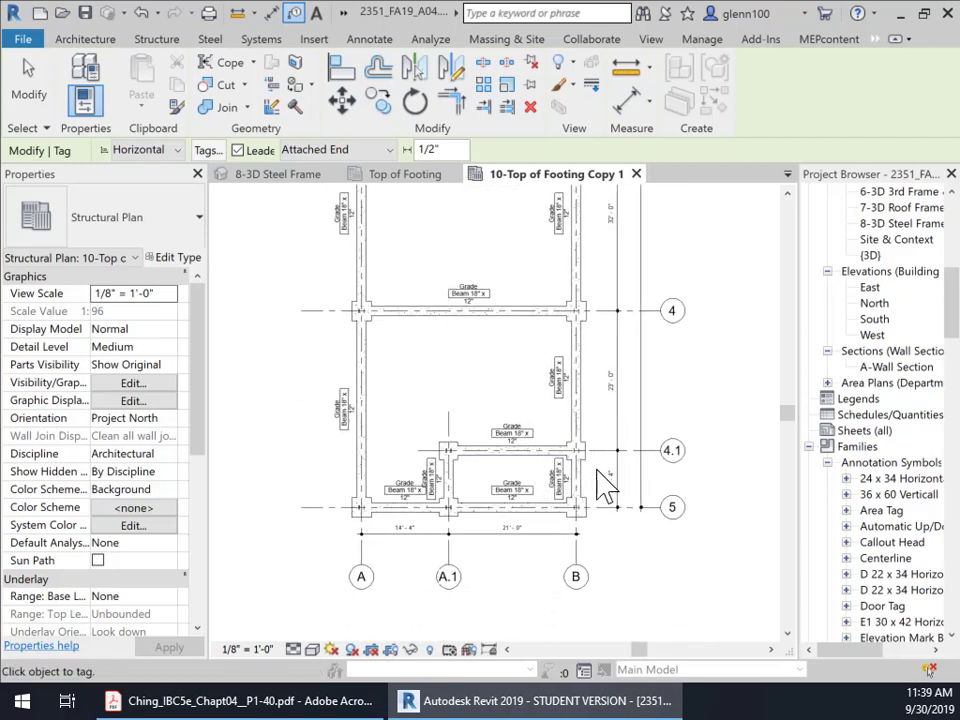
middle_drag(610, 430, 527, 667)
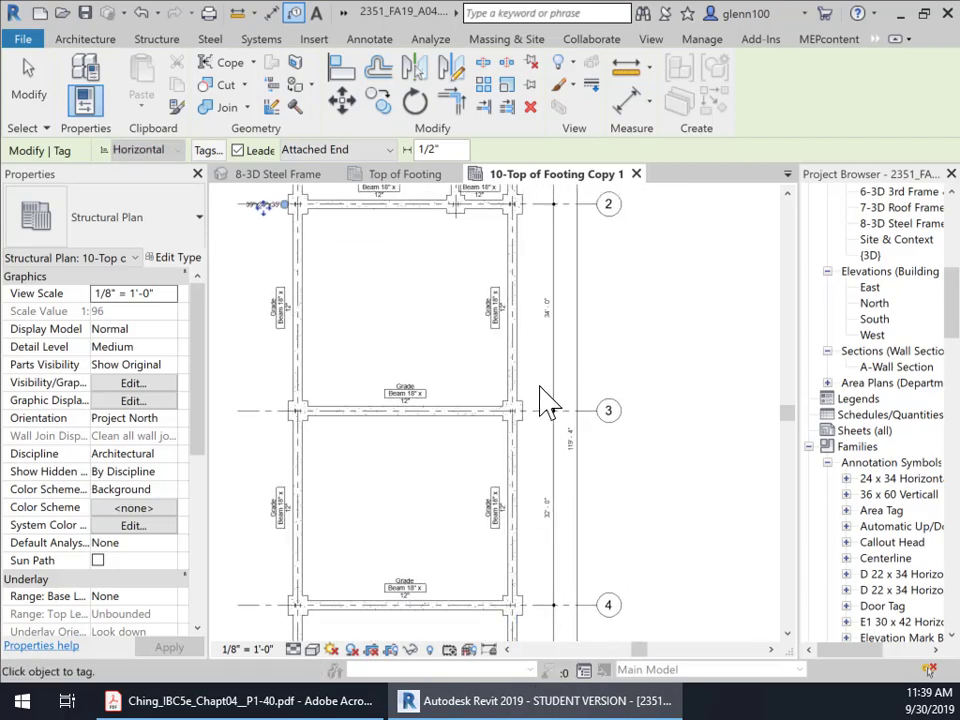
middle_drag(390, 332, 405, 700)
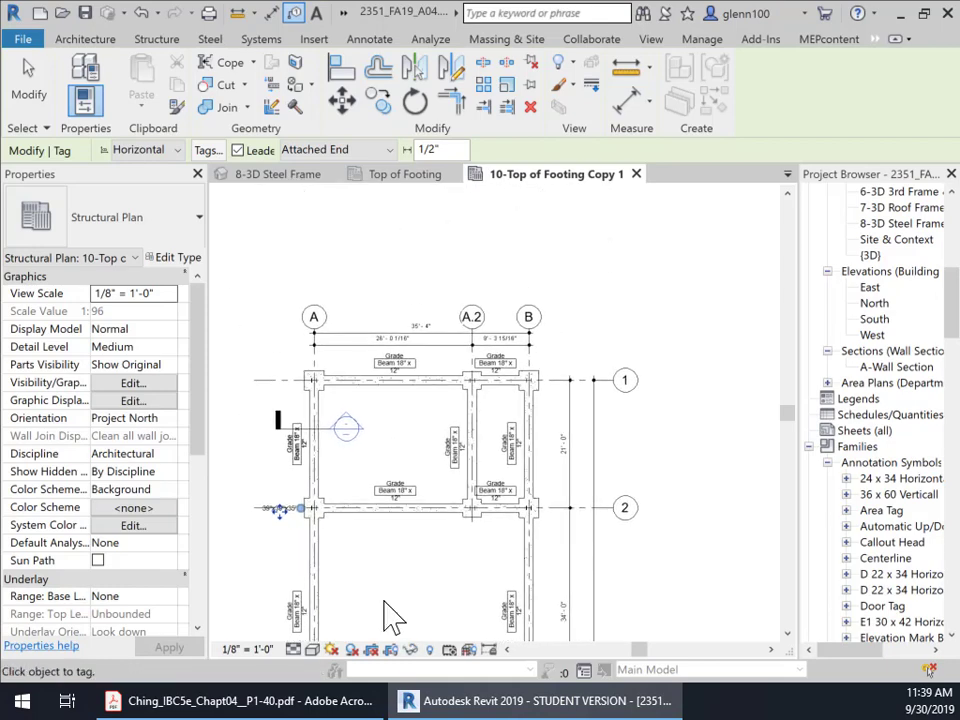
click(479, 528)
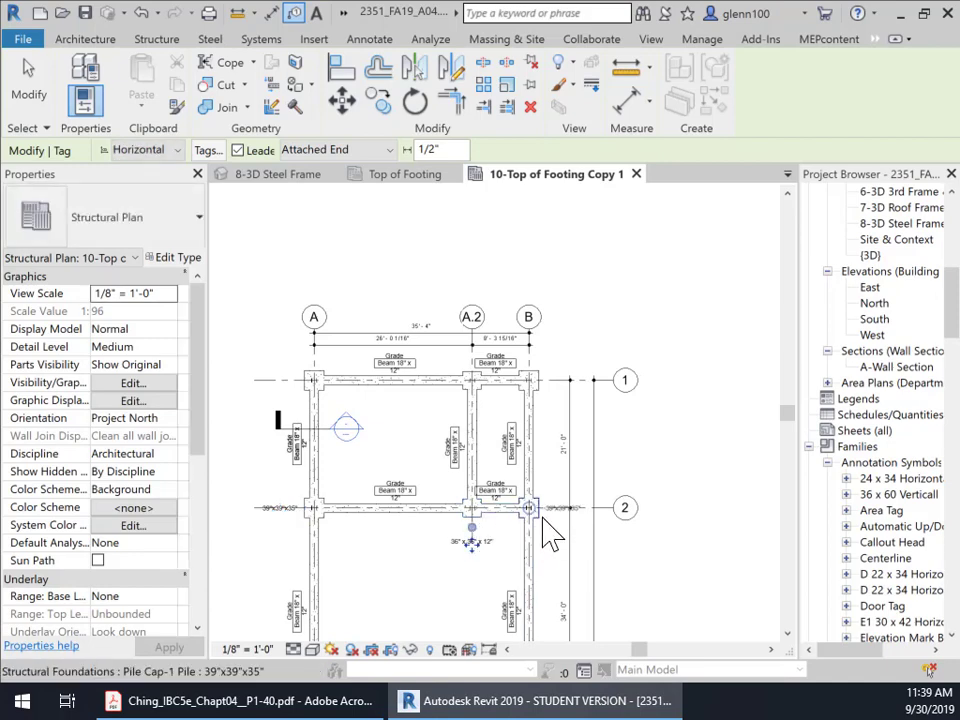
click(549, 535)
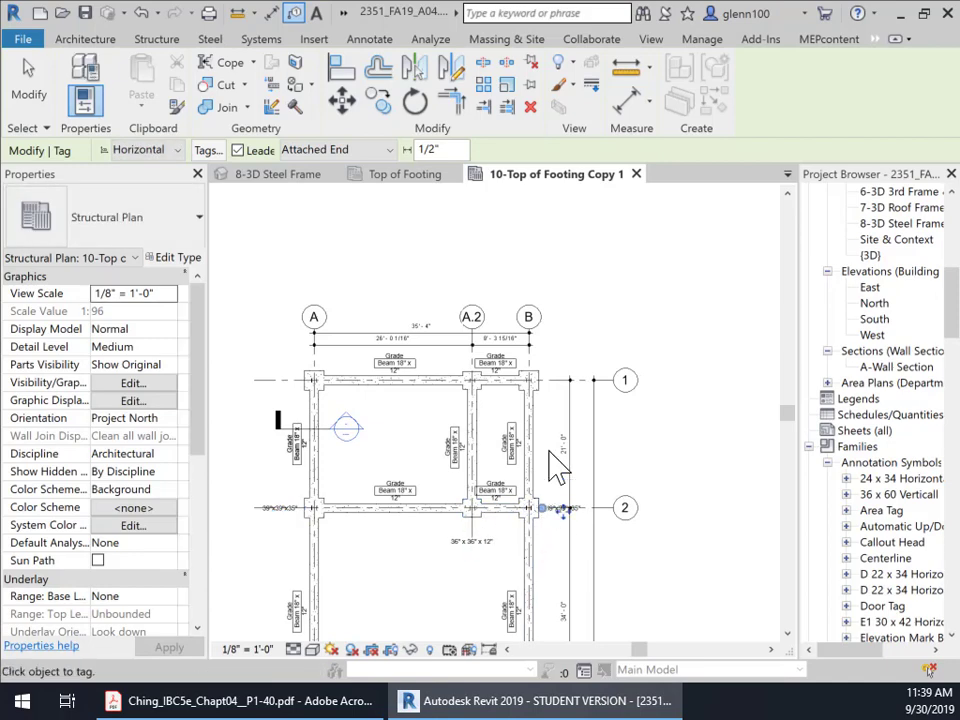
- Tag the three foundations on grid 1 at grids B, A.2 and A with the same leadered foundation tag
click(550, 398)
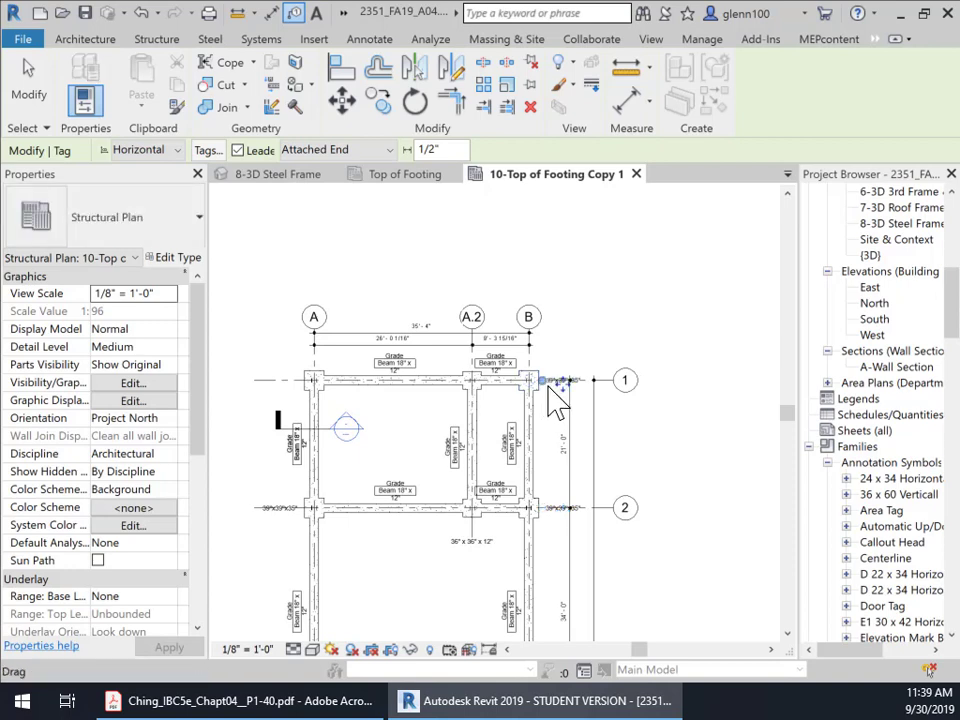
click(466, 380)
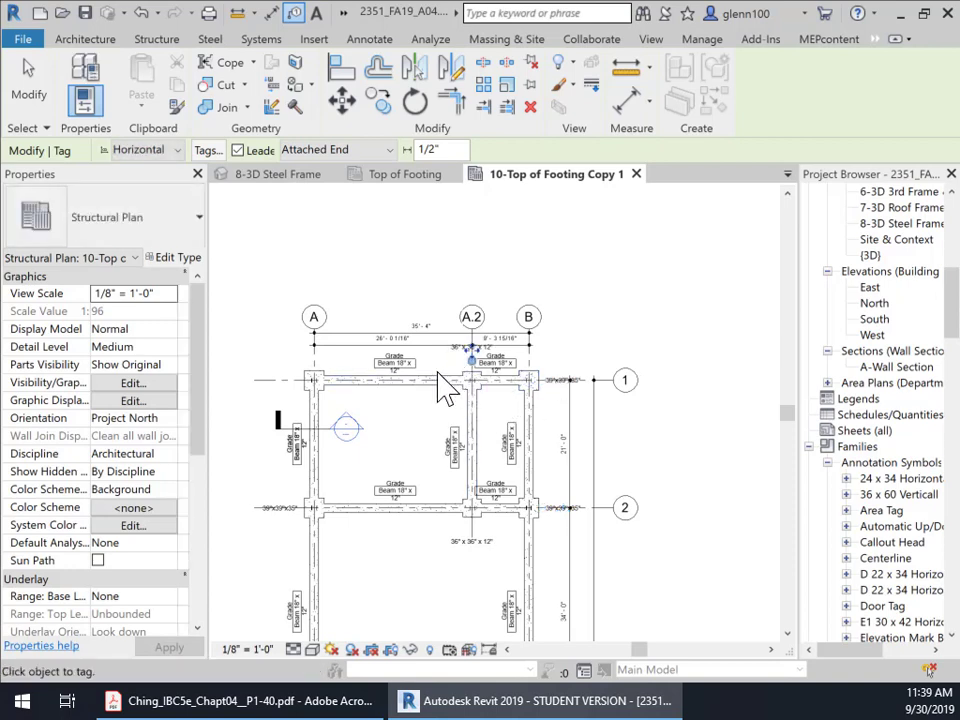
click(311, 381)
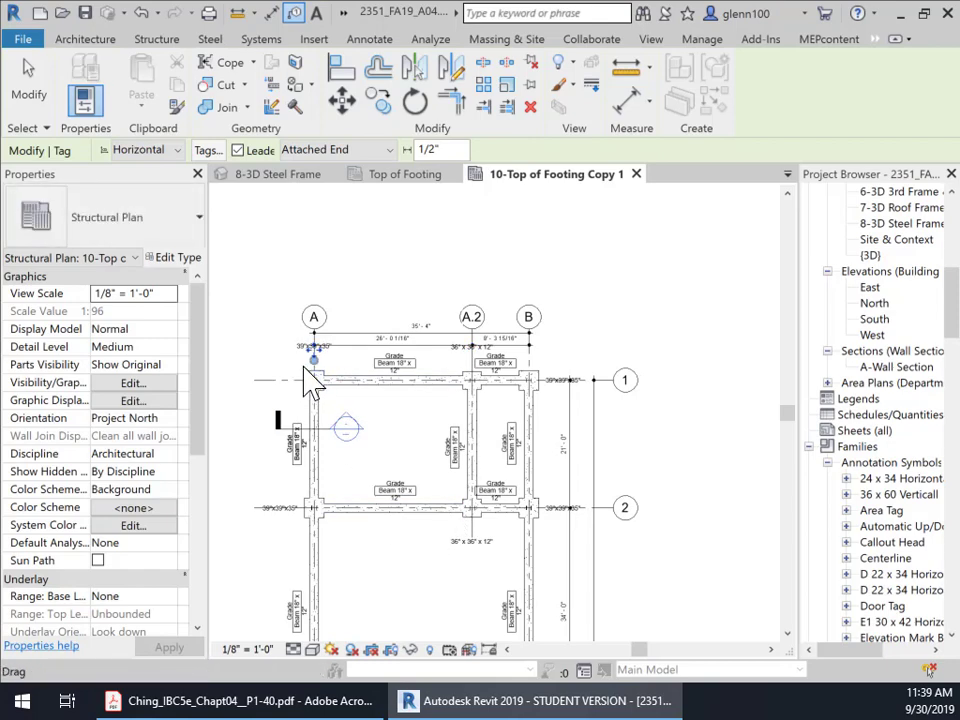
- Move the foundation tag at A-1 off the dimension lines to just above and left of its pile cap
middle_drag(340, 377, 450, 480)
scroll(450, 478, up, 8)
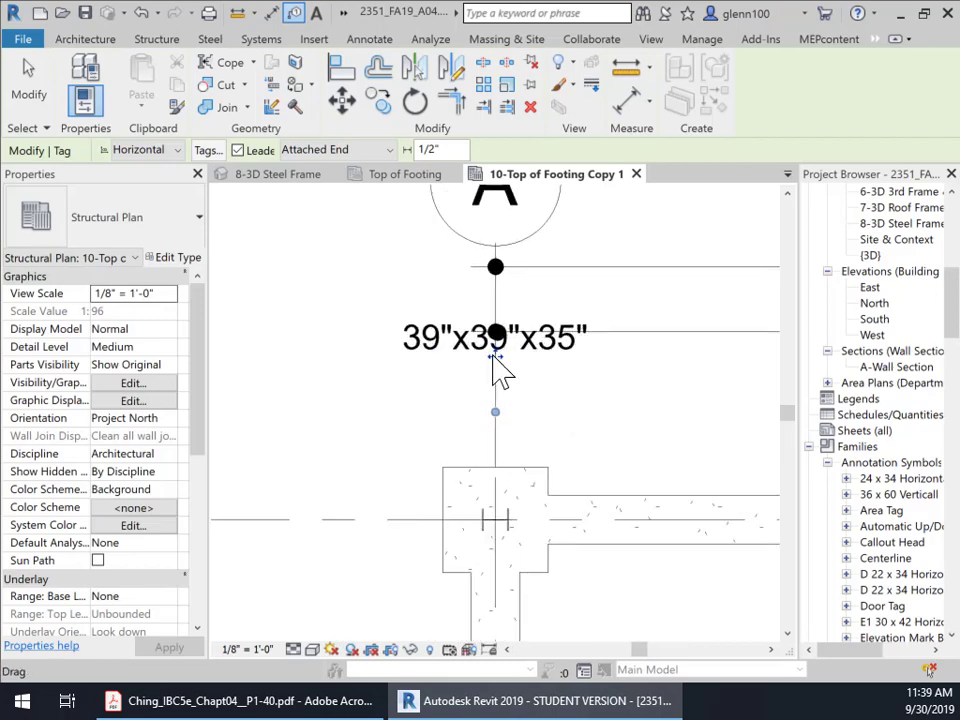
drag(495, 357, 354, 450)
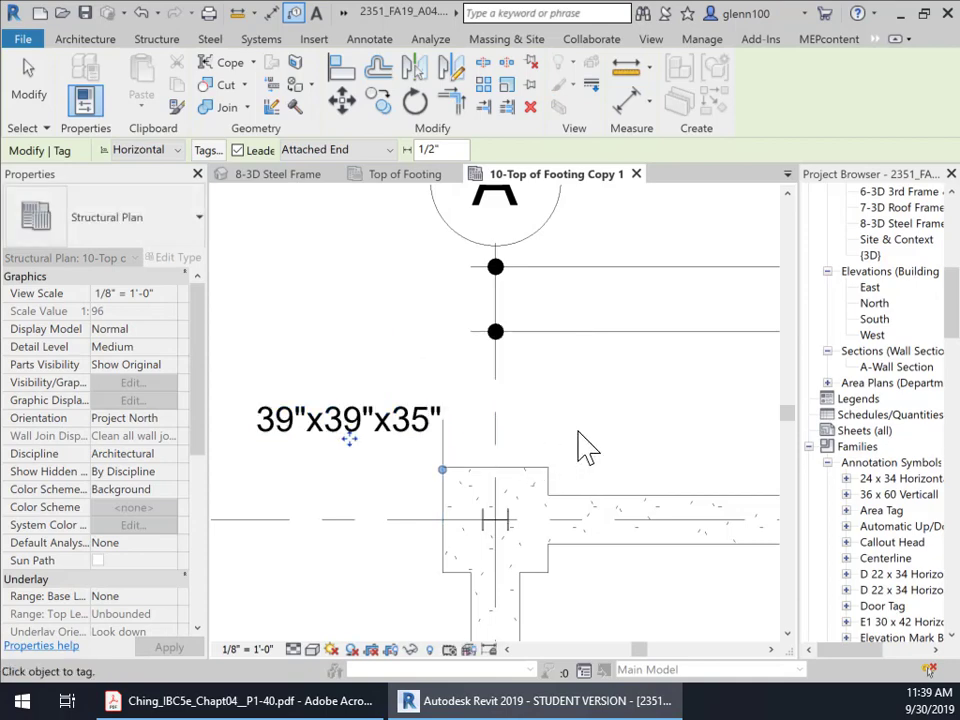
- End tagging and move the foundation tag at A.2-1 below the dimension strings, to the left of grid A.2
scroll(680, 453, down, 2)
middle_drag(675, 453, 396, 418)
middle_drag(701, 424, 306, 392)
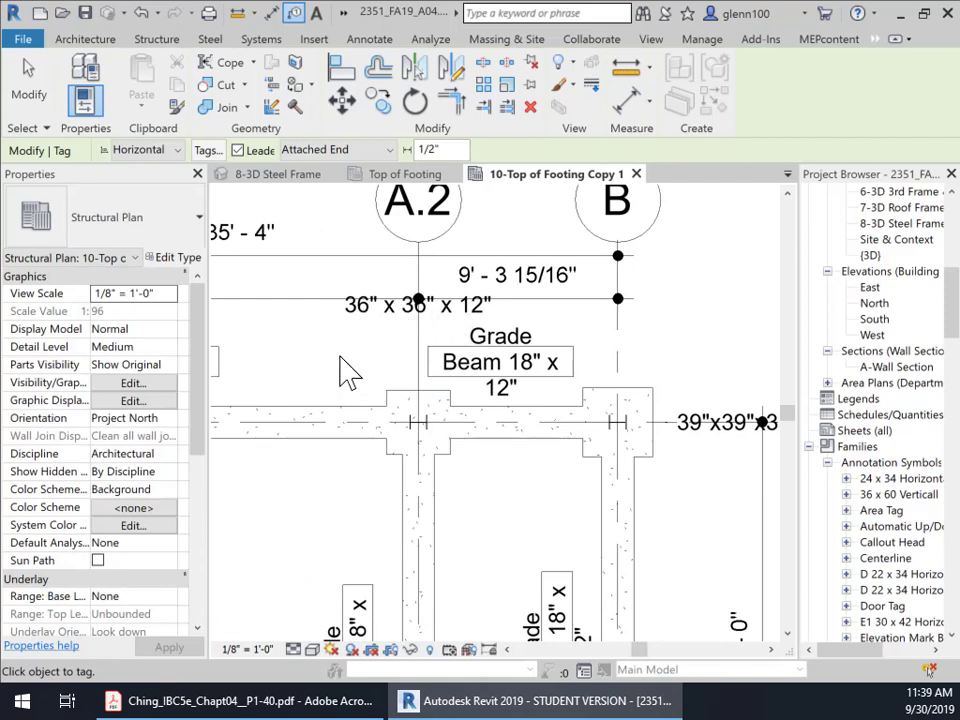
key(Escape)
click(418, 318)
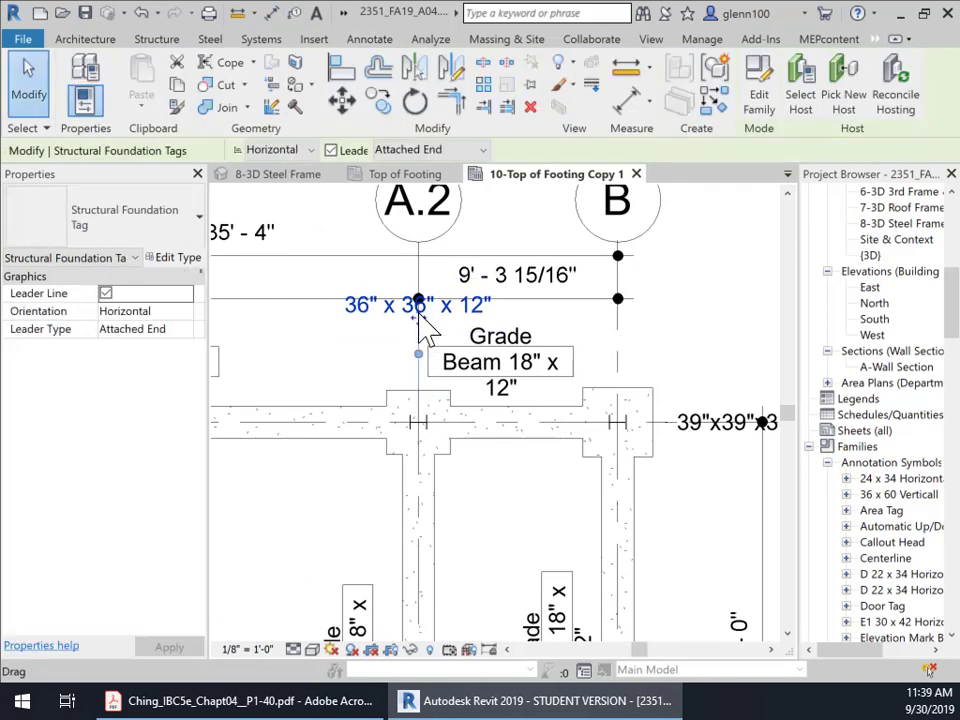
drag(418, 318, 326, 358)
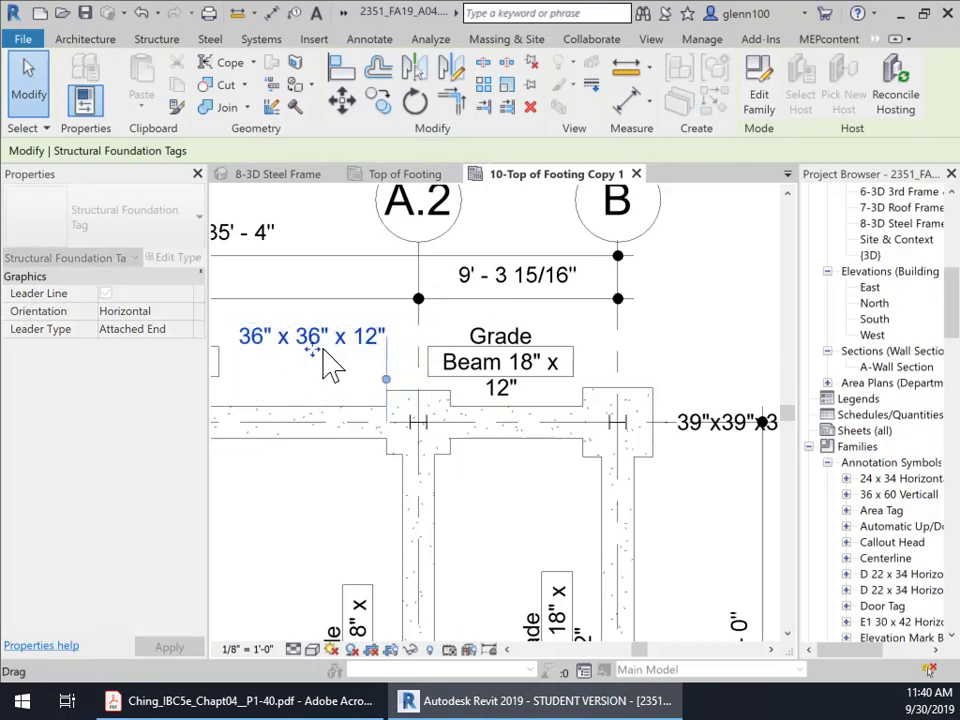
- Move the foundation tag at B-1 above the grid 1 line and attach its leader to the pile cap's upper right corner
scroll(431, 463, down, 1)
scroll(431, 475, down, 2)
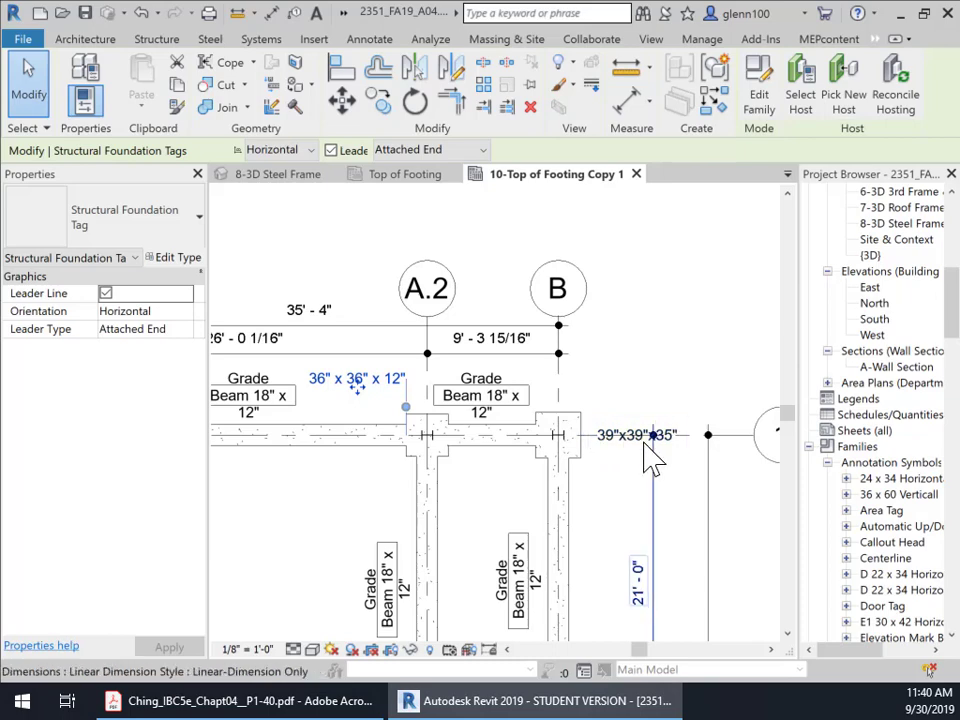
click(652, 458)
drag(643, 452, 647, 395)
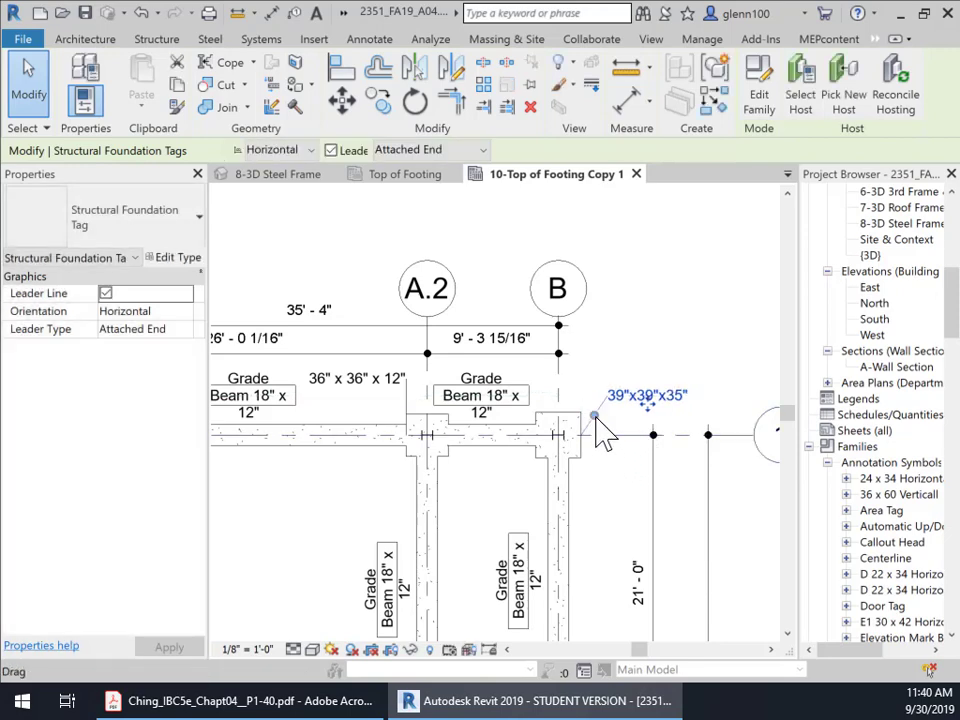
drag(596, 419, 582, 412)
click(609, 358)
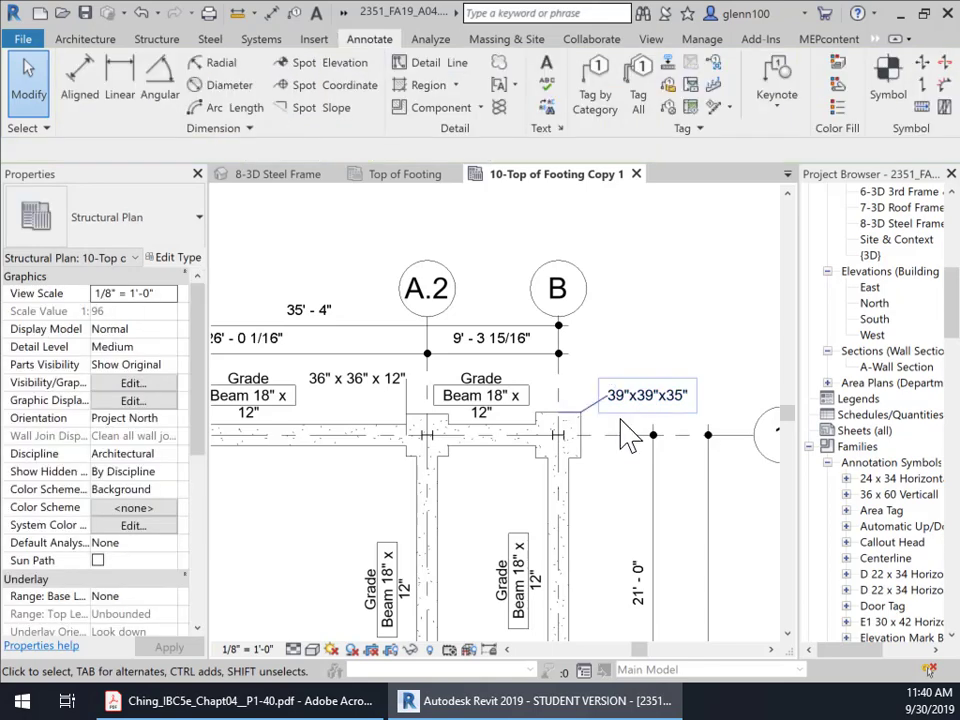
- Move the foundation tag at B-2 just below the grid 2 line, clear of the dimension's witness point
scroll(625, 435, down, 1)
middle_drag(640, 420, 634, 270)
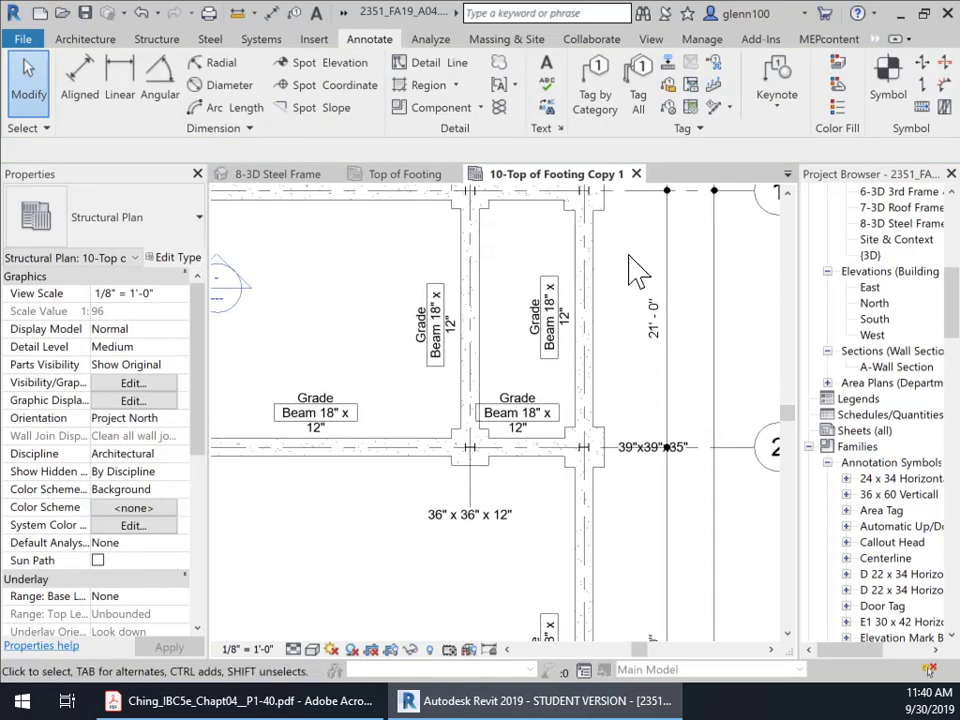
click(643, 467)
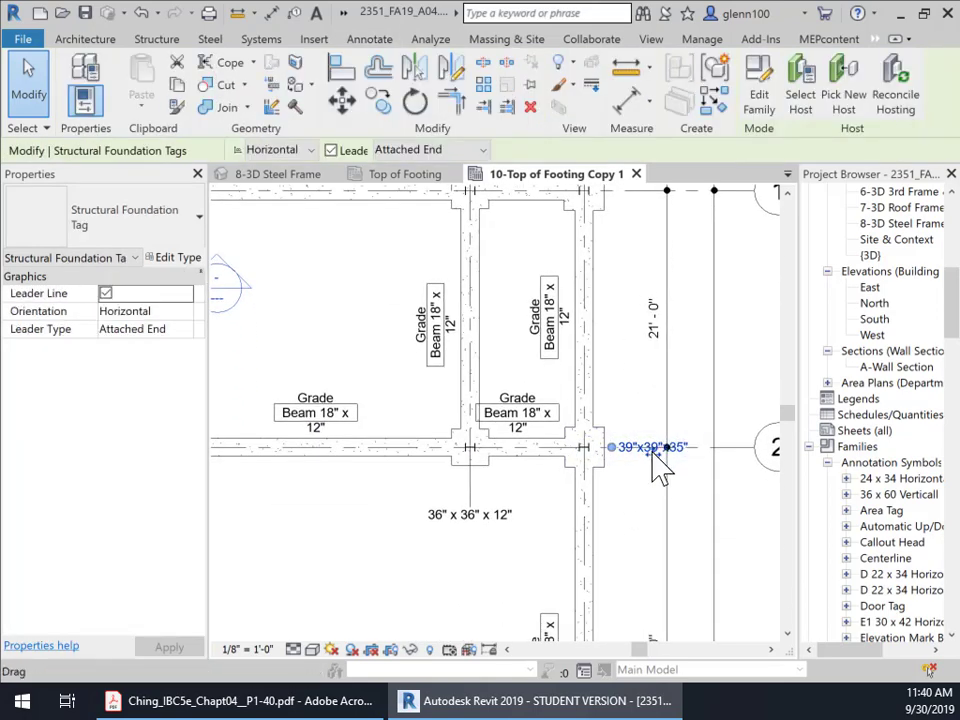
drag(655, 482, 611, 482)
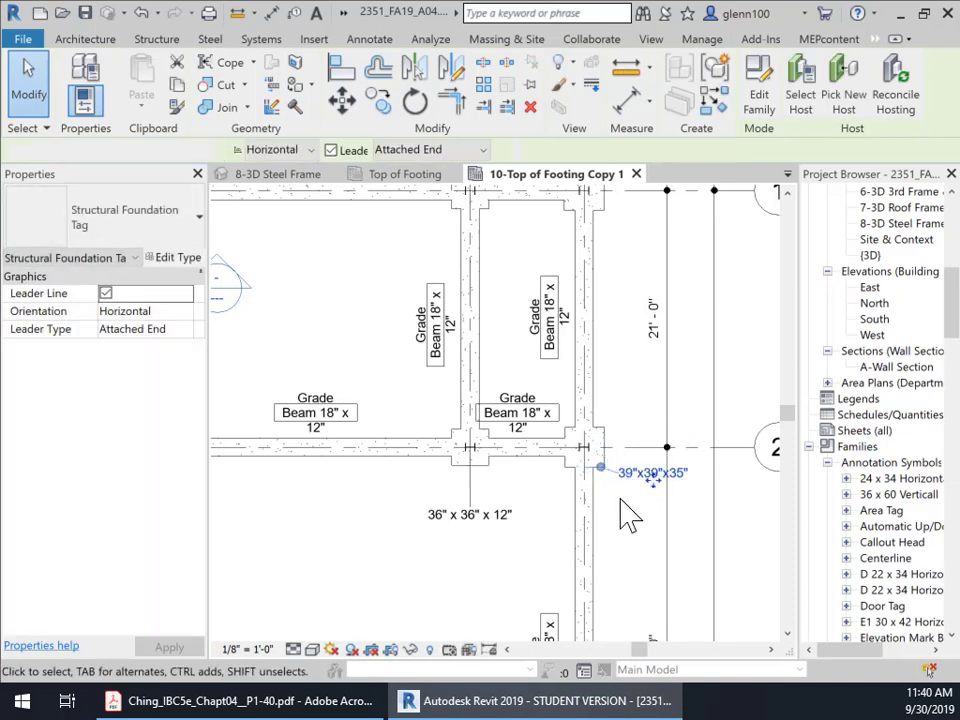
- Move the foundation tag at A-2 just below the grid 2 line, to the left of its pile cap
key(Escape)
scroll(395, 532, down, 1)
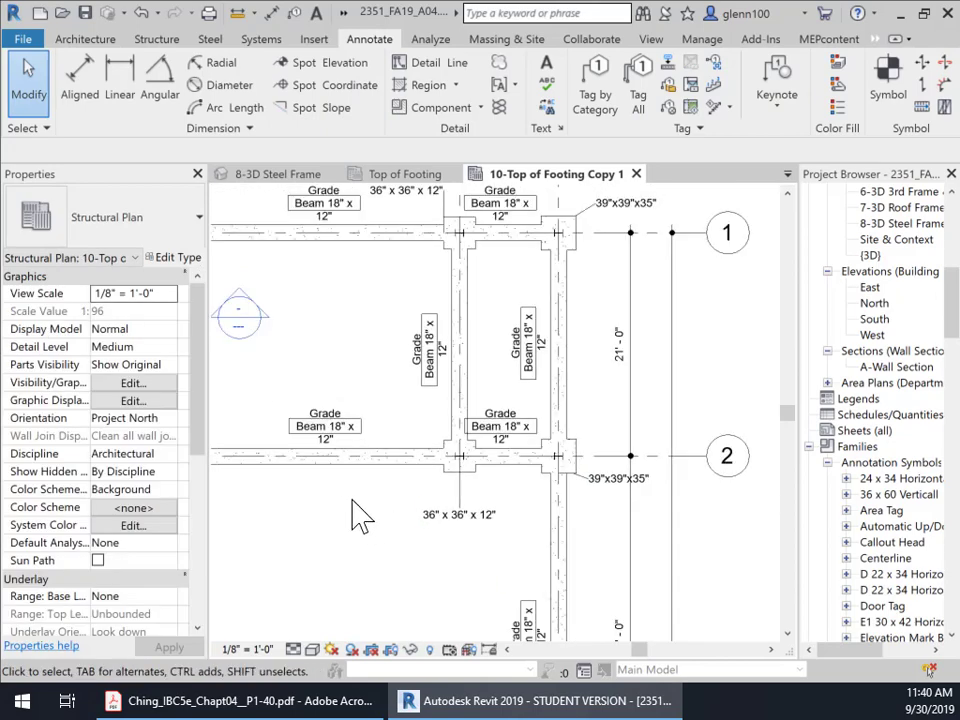
middle_drag(380, 520, 535, 432)
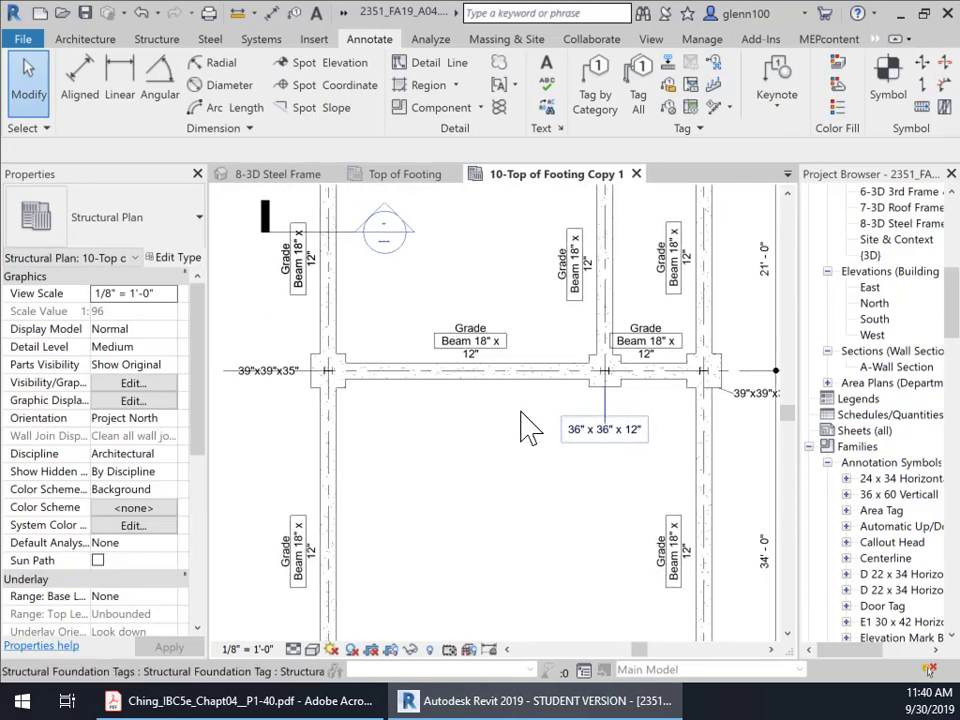
mouse_move(267, 377)
mouse_down()
mouse_move(277, 394)
mouse_move(259, 388)
mouse_move(266, 399)
mouse_move(321, 396)
mouse_up()
click(408, 437)
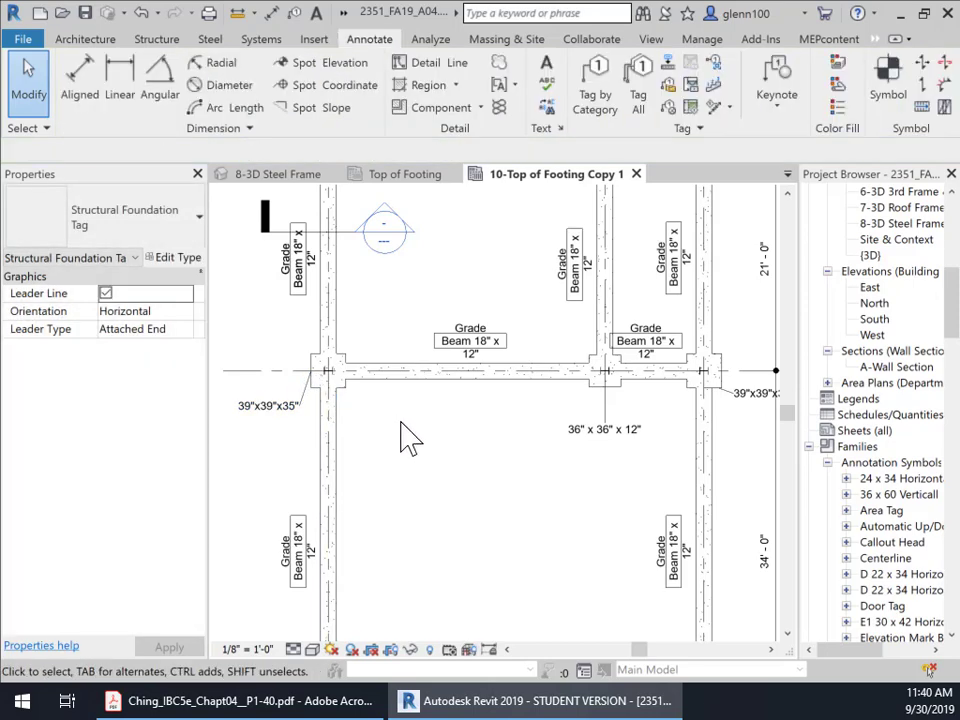
- Open the Level 2-FF structural plan
scroll(408, 437, down, 3)
middle_drag(441, 461, 452, 372)
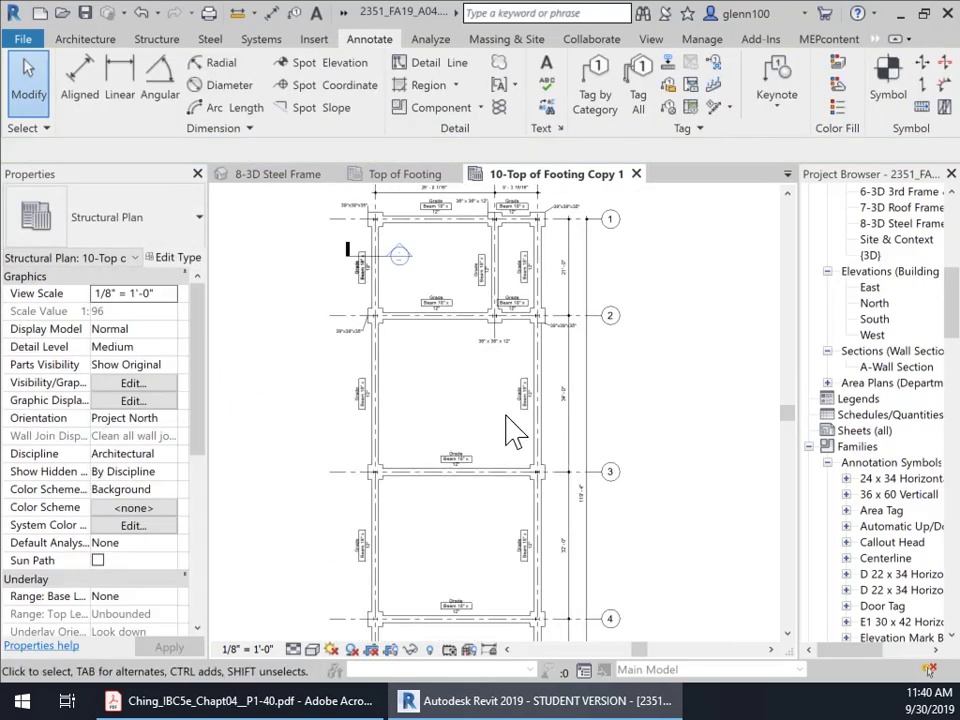
scroll(448, 420, down, 2)
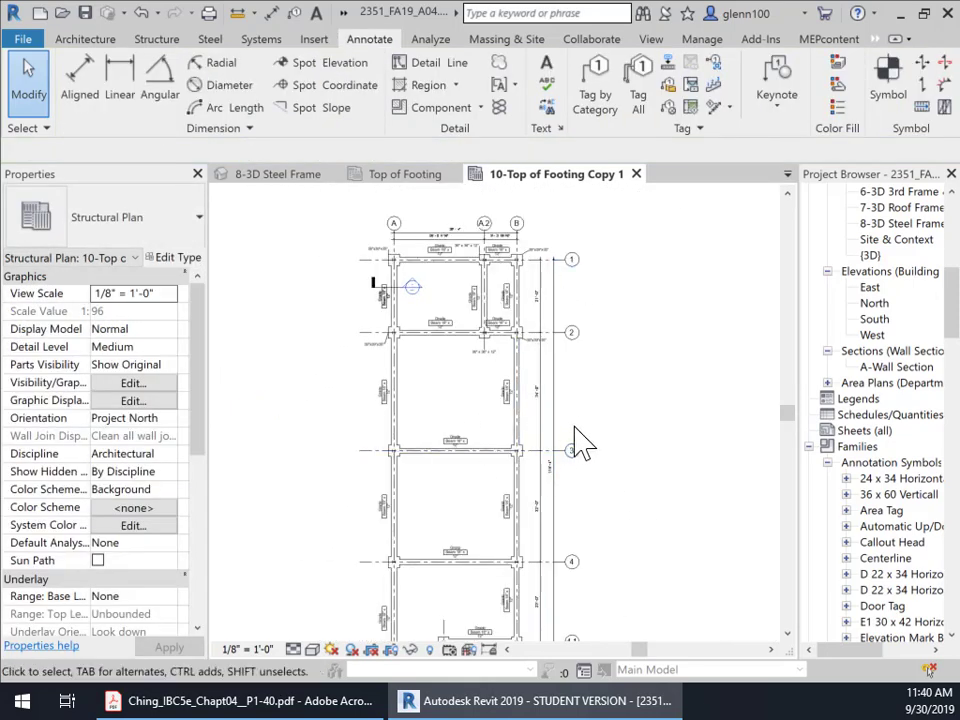
scroll(590, 430, down, 1)
middle_drag(600, 414, 746, 388)
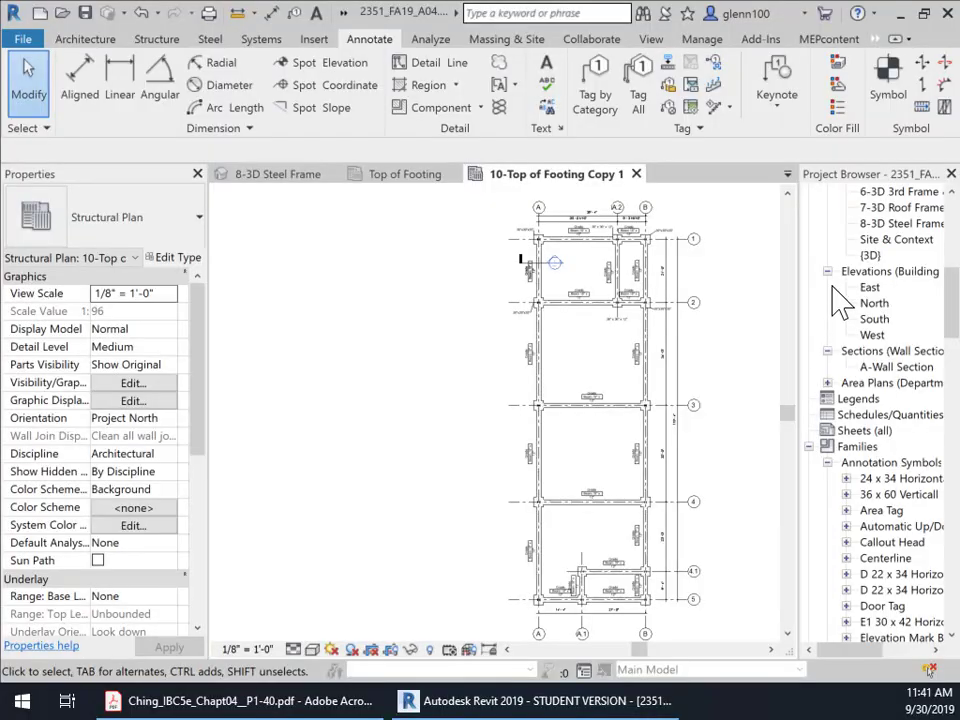
drag(955, 310, 955, 240)
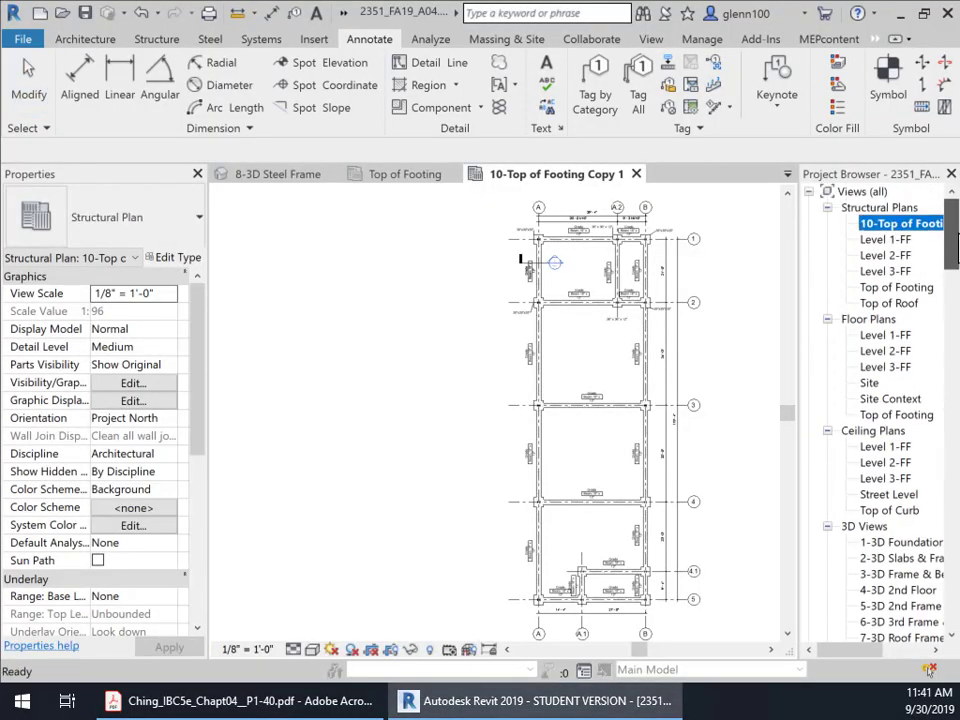
double_click(885, 256)
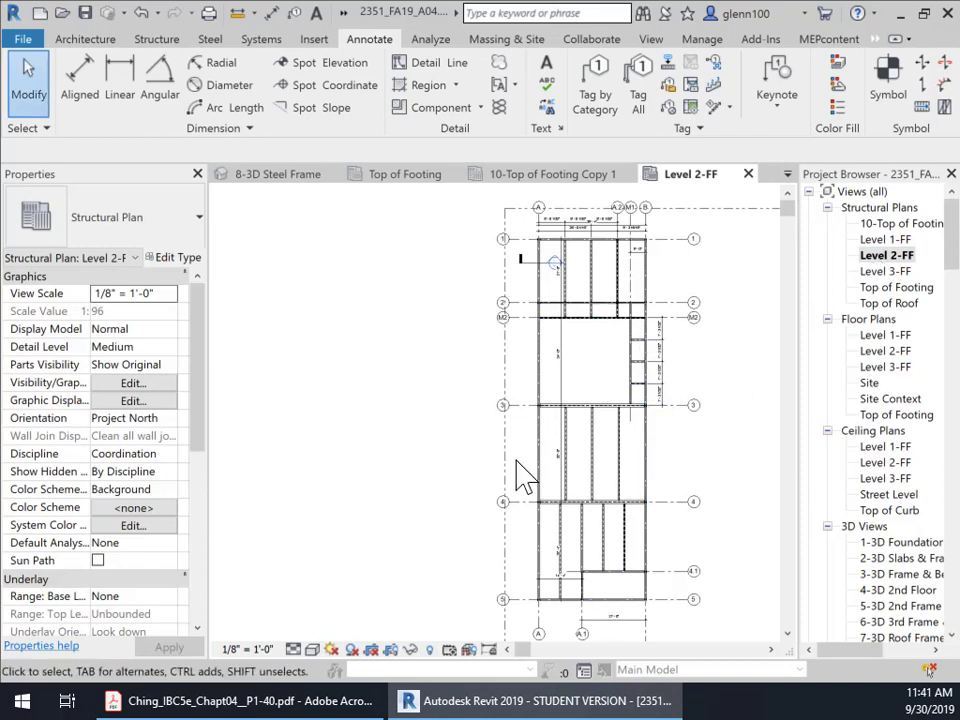
scroll(681, 452, up, 1)
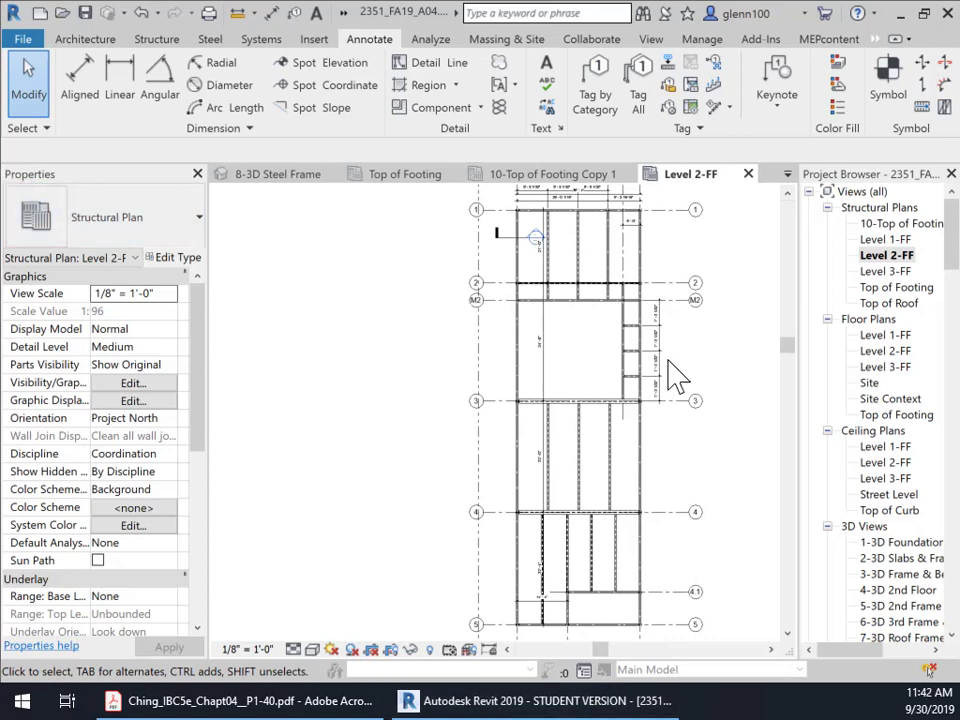
right_click(873, 258)
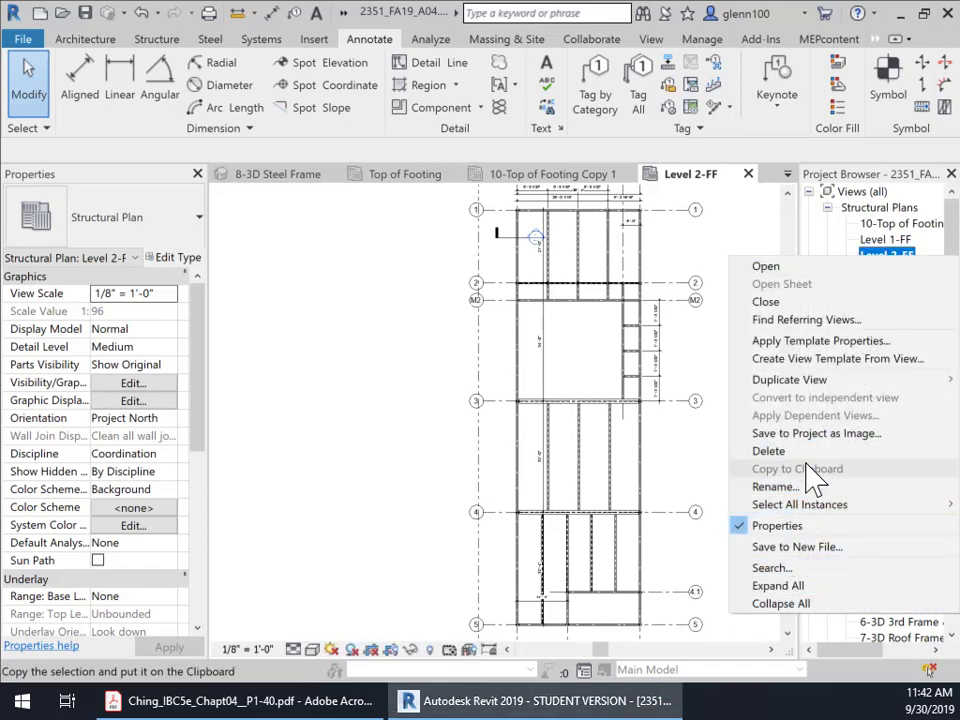
click(785, 487)
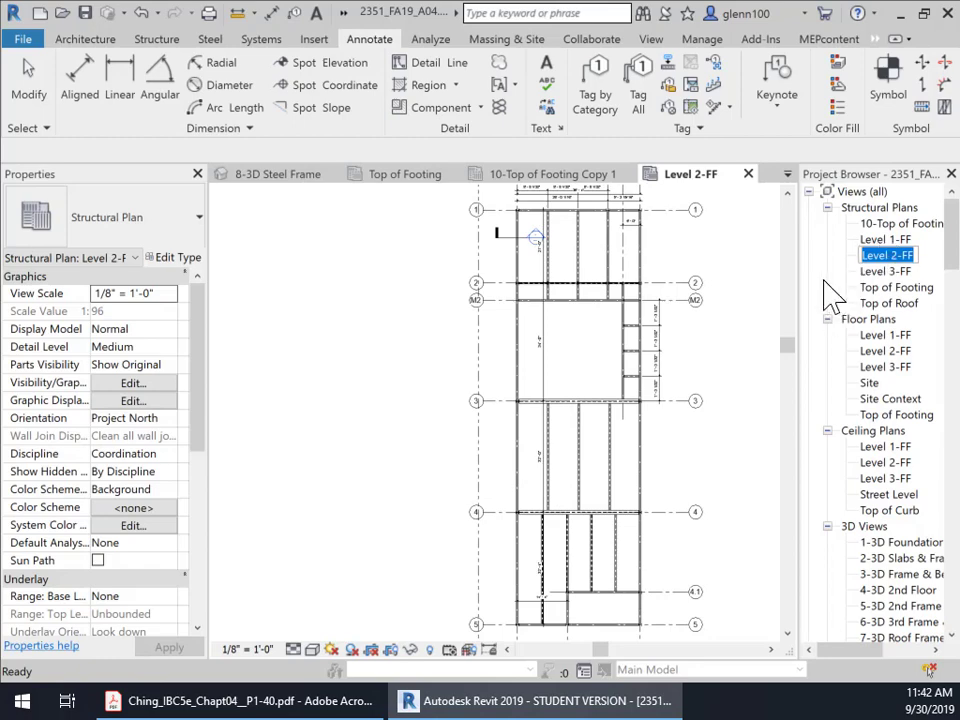
click(833, 292)
- Duplicate the Level 2-FF structural plan with its detailing and select the copy
right_click(879, 257)
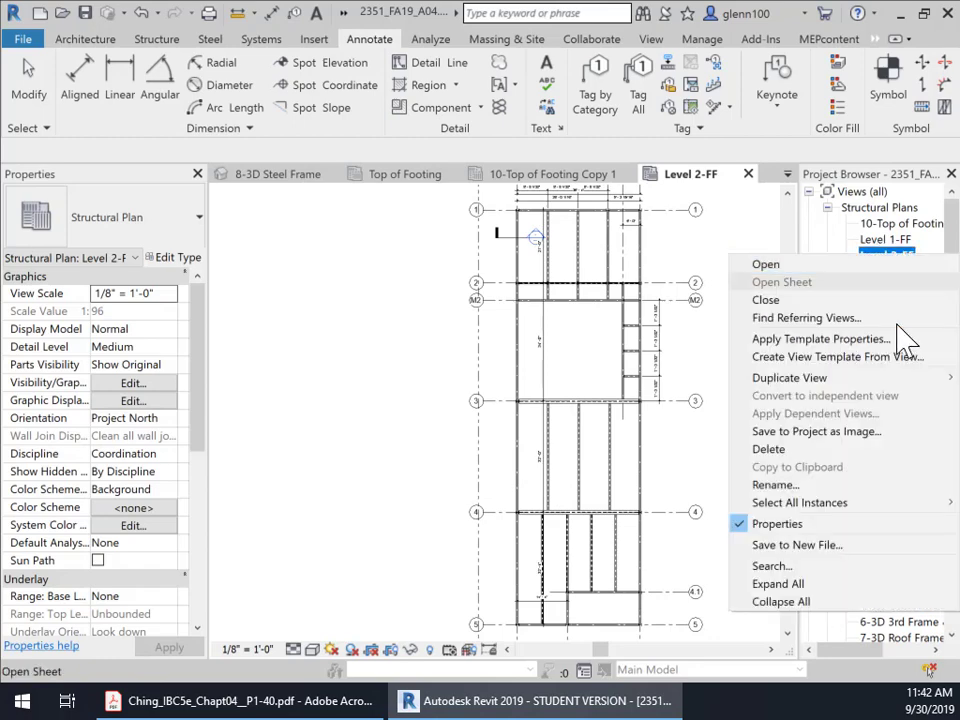
mouse_move(764, 382)
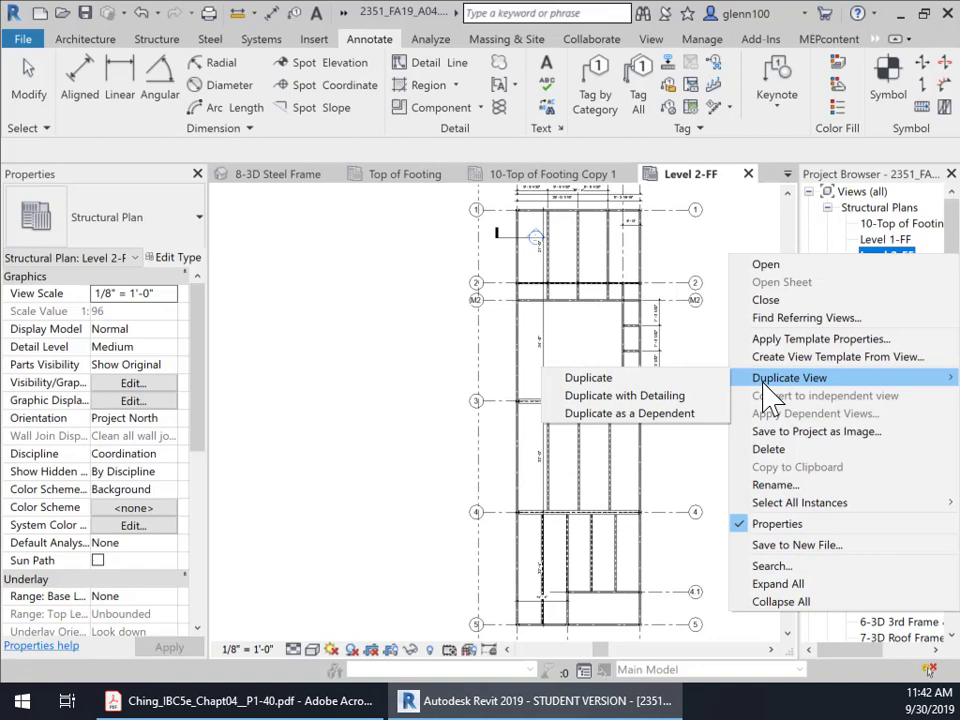
click(672, 398)
click(905, 271)
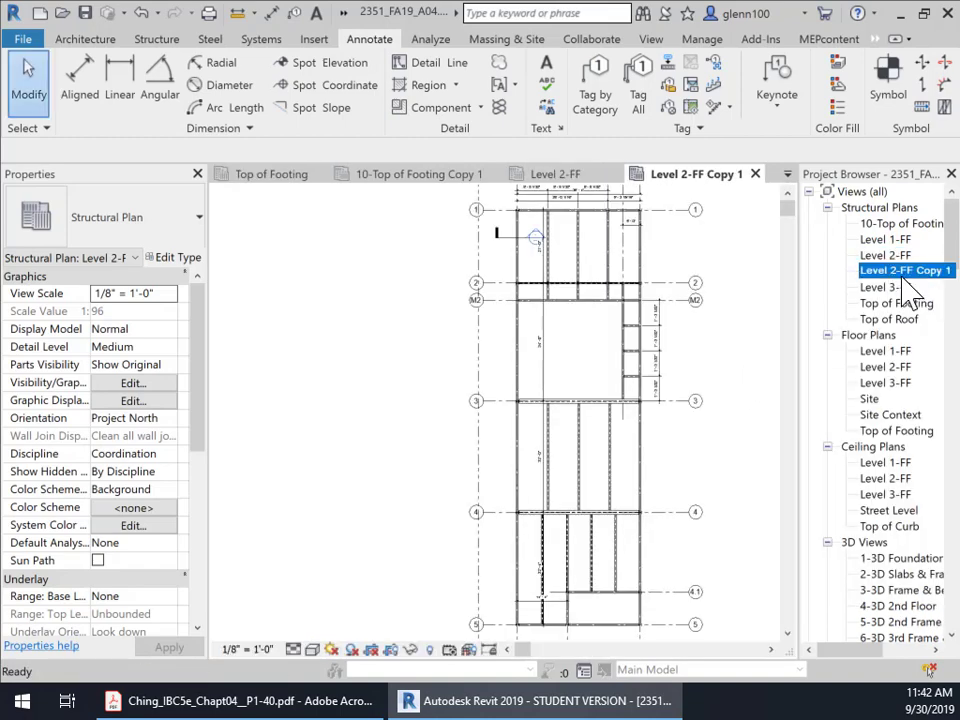
- Rename the duplicated Level 2 plan as 10 Level 2-Structural Plan
right_click(900, 278)
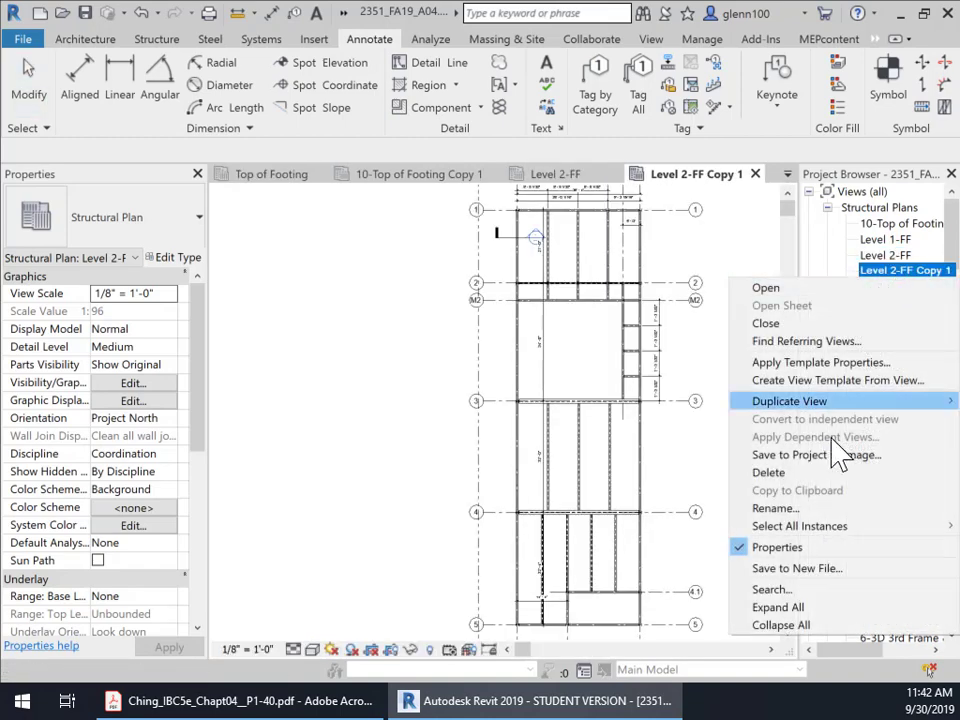
click(785, 506)
click(875, 272)
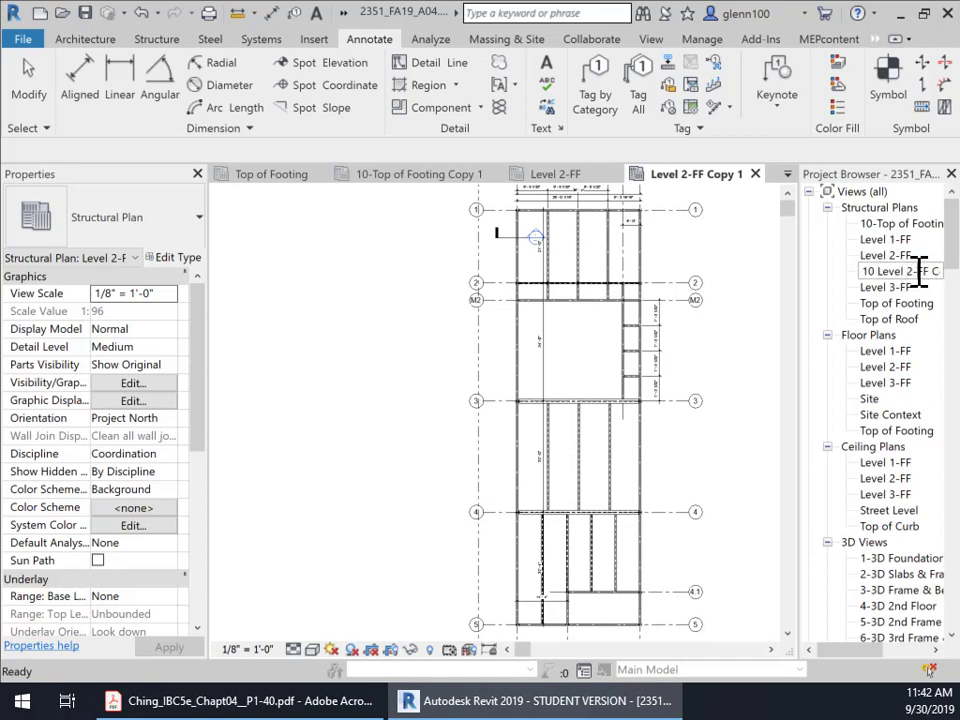
drag(918, 272, 945, 272)
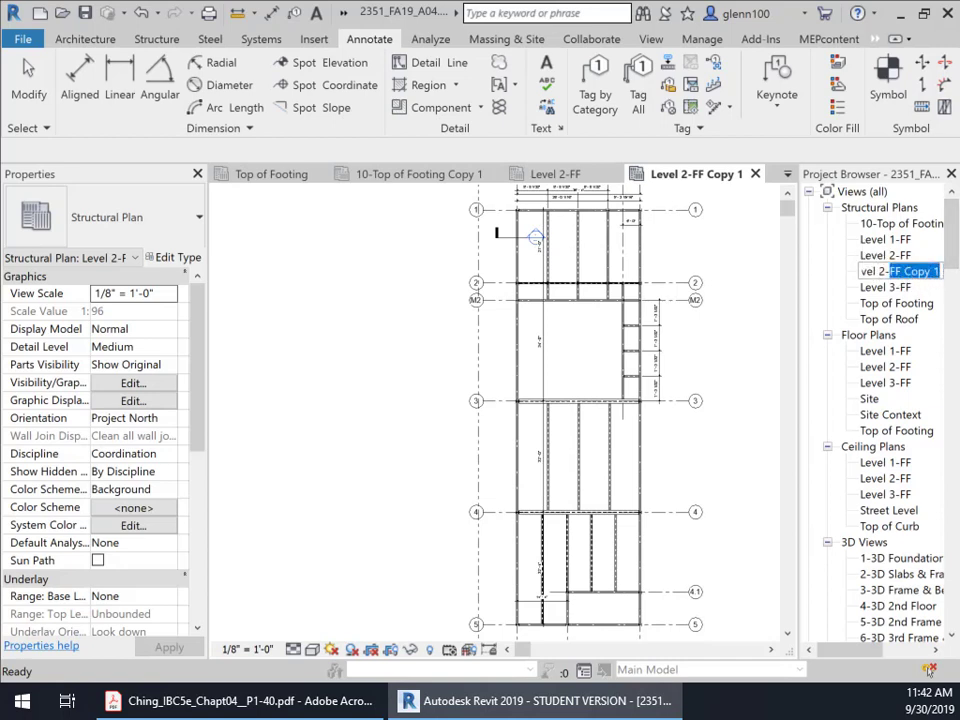
text(STr)
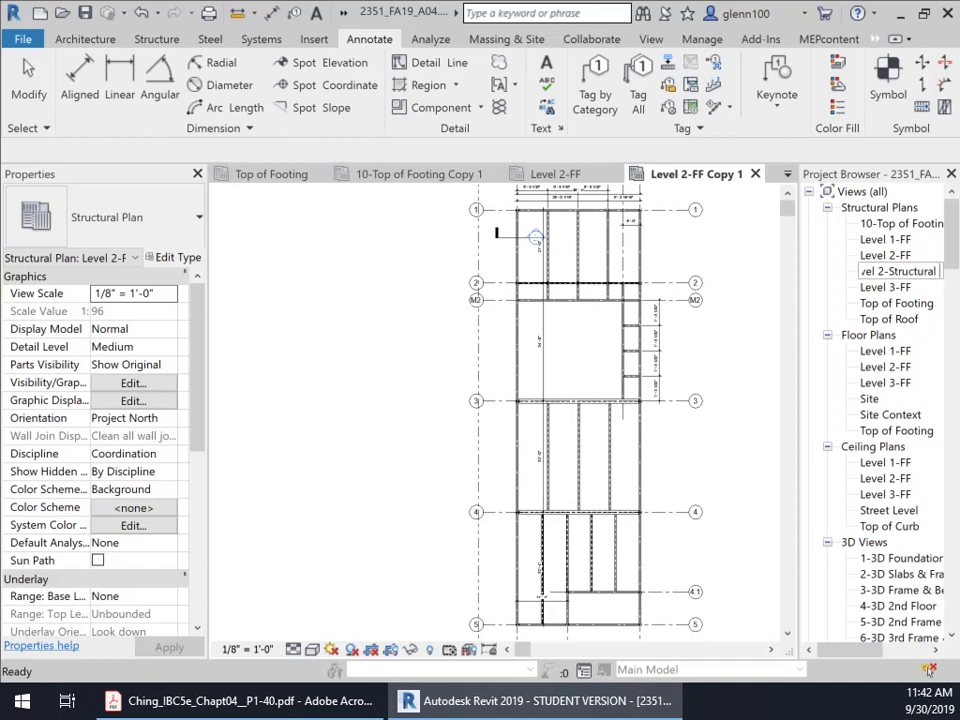
key(Return)
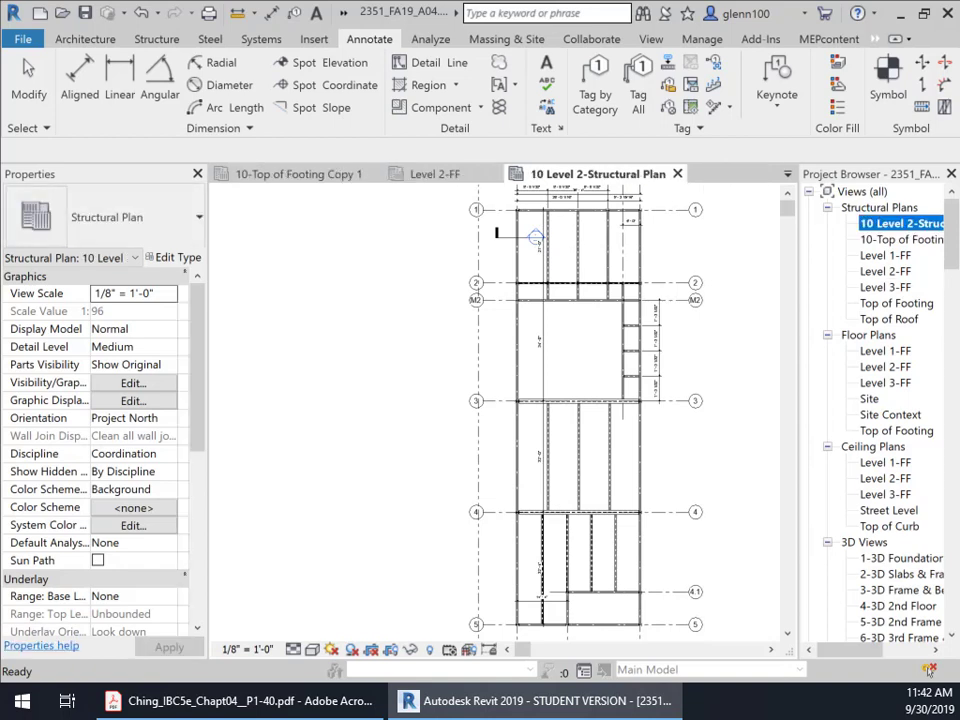
- Change the number prefix of the duplicated plan's name to 11, making it 11 Level 2-Structural Plan
click(870, 226)
click(870, 228)
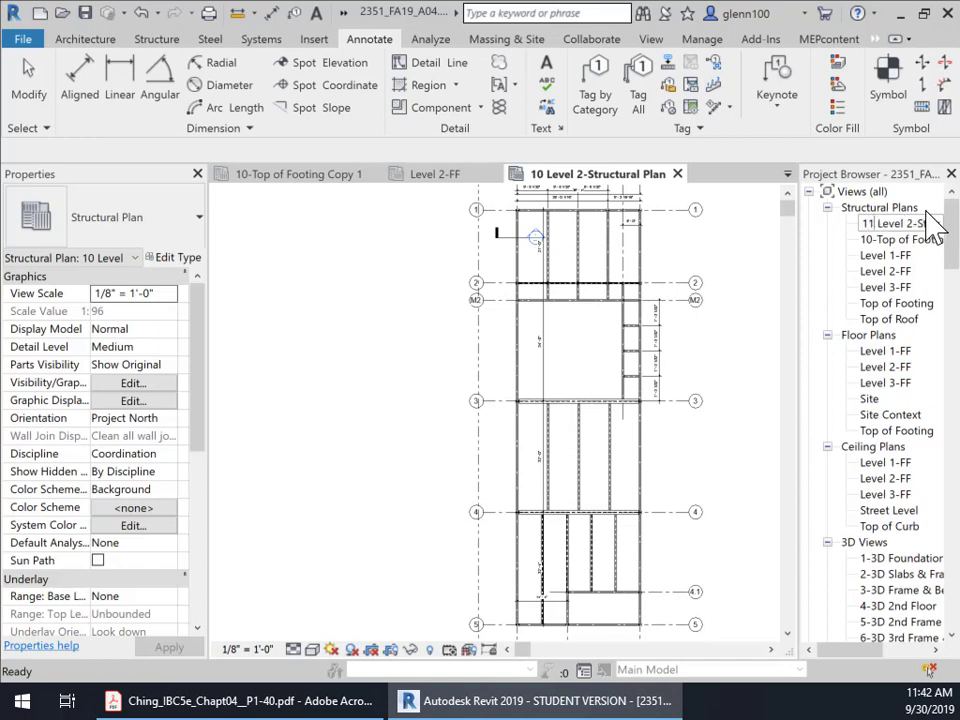
key(Return)
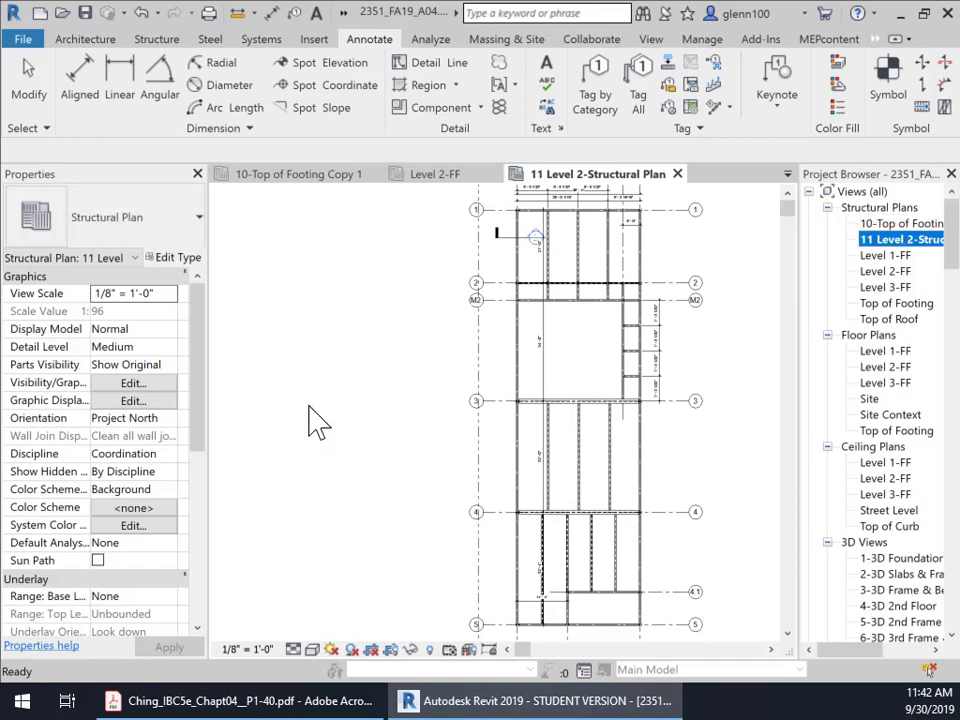
- Hide the property line around the building in the Level 2 structural plan
scroll(415, 410, down, 1)
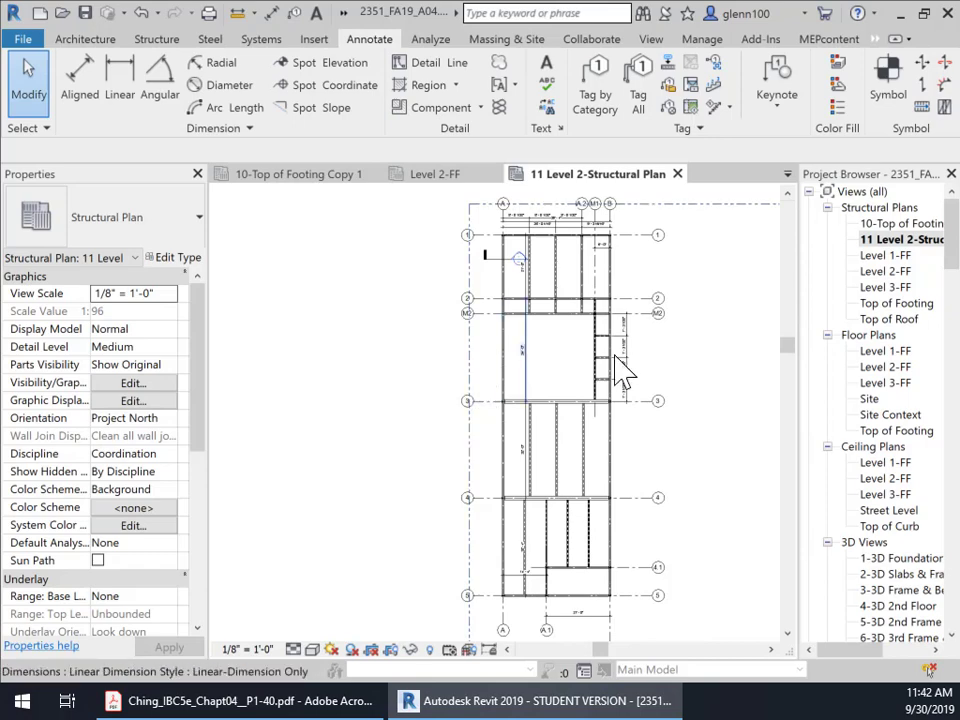
click(712, 221)
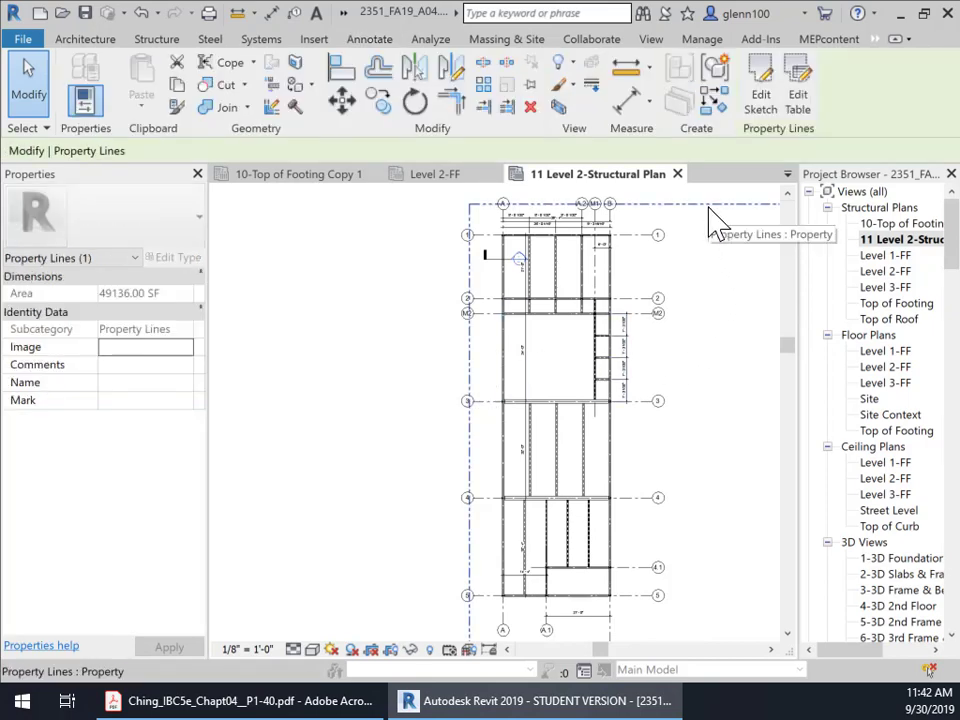
right_click(710, 212)
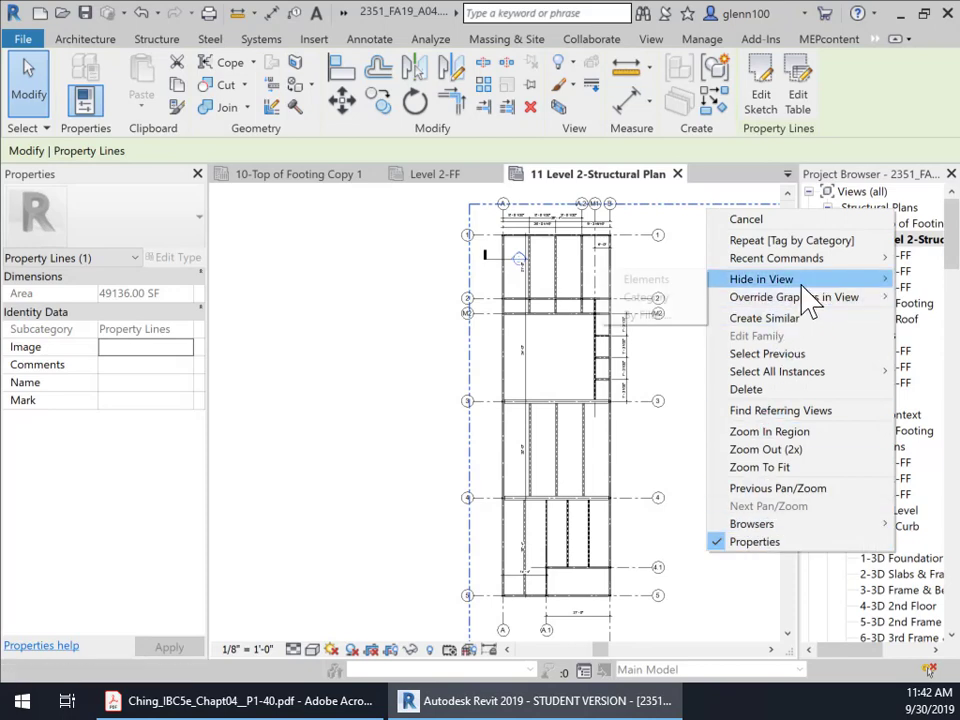
mouse_move(728, 303)
mouse_move(735, 279)
- Add an aligned dimension string from grid M2 through grid 2 to grid 1, in line with the existing beam spacing dimensions outside grid B
scroll(664, 399, up, 5)
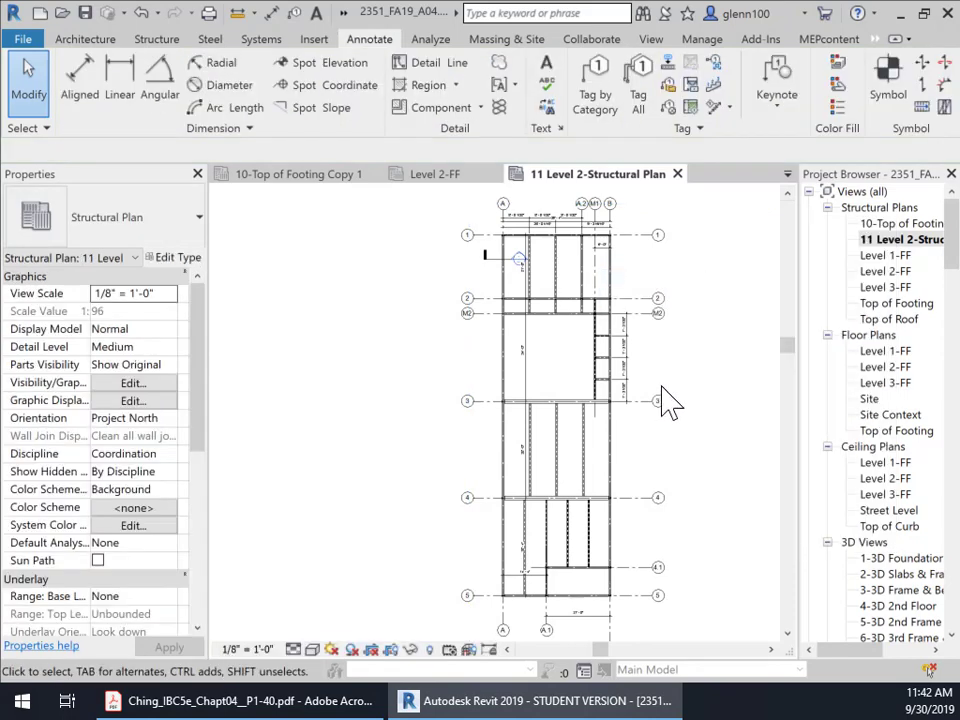
middle_drag(645, 373, 726, 504)
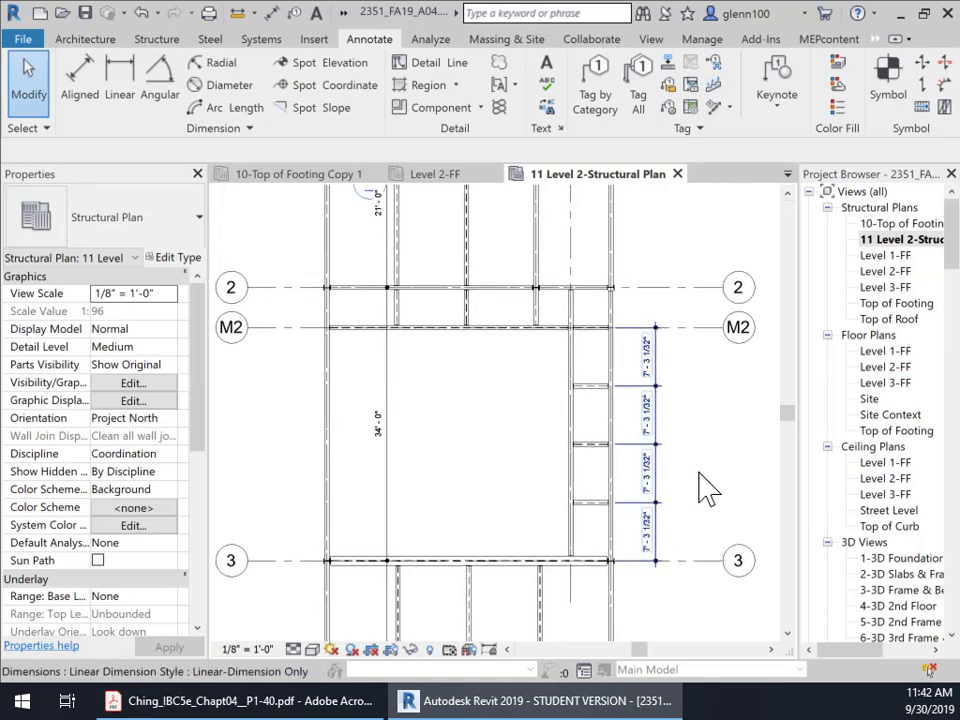
middle_drag(707, 490, 714, 480)
scroll(698, 444, down, 3)
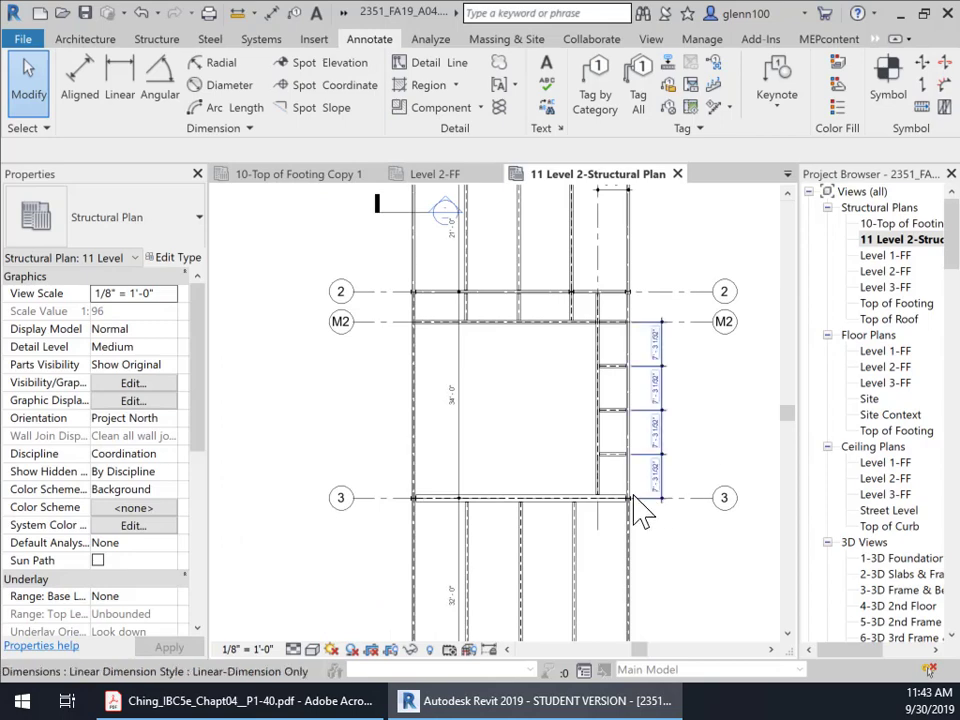
middle_drag(728, 446, 690, 543)
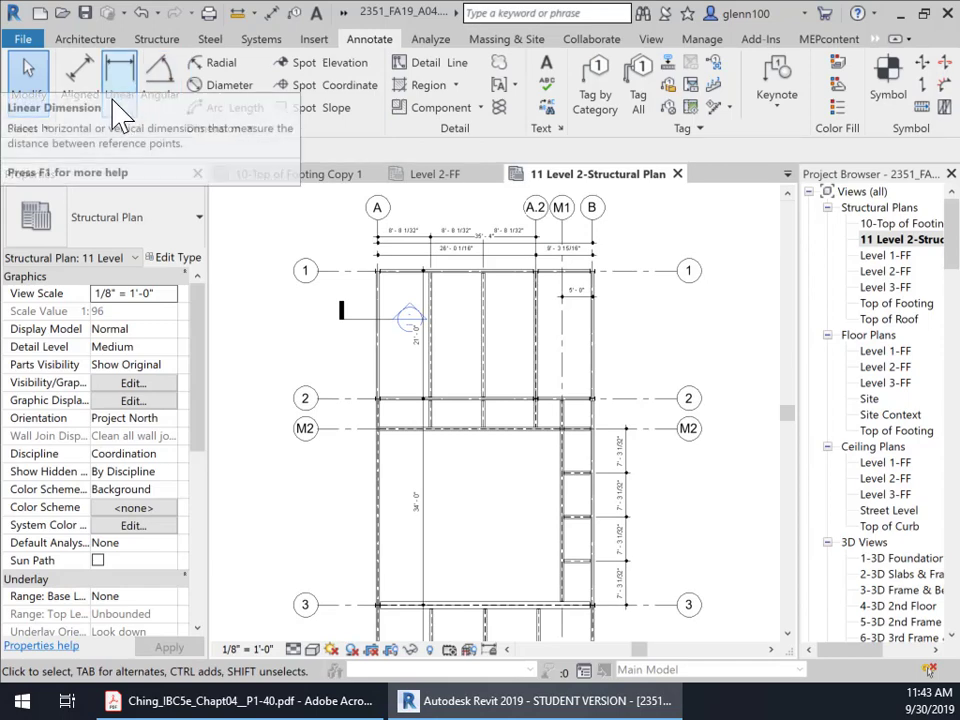
click(78, 85)
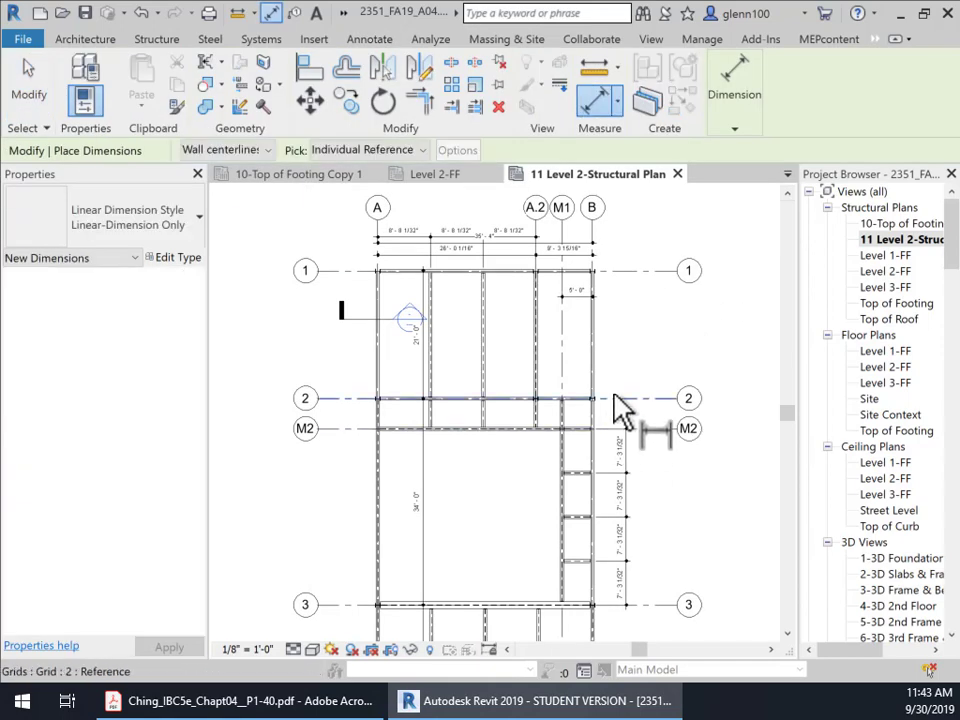
click(630, 405)
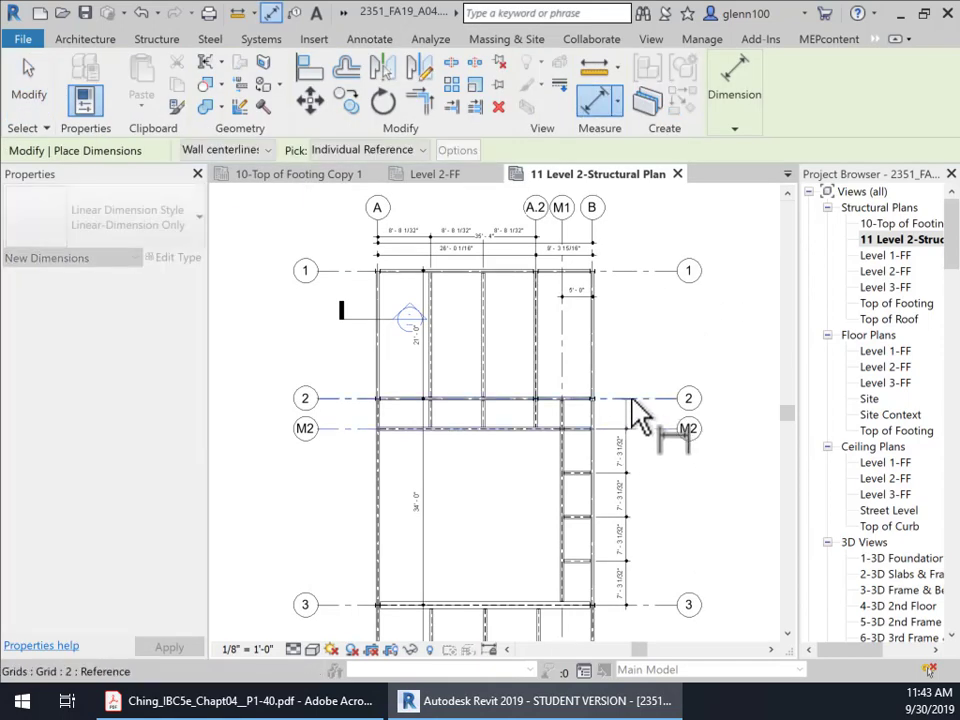
click(624, 271)
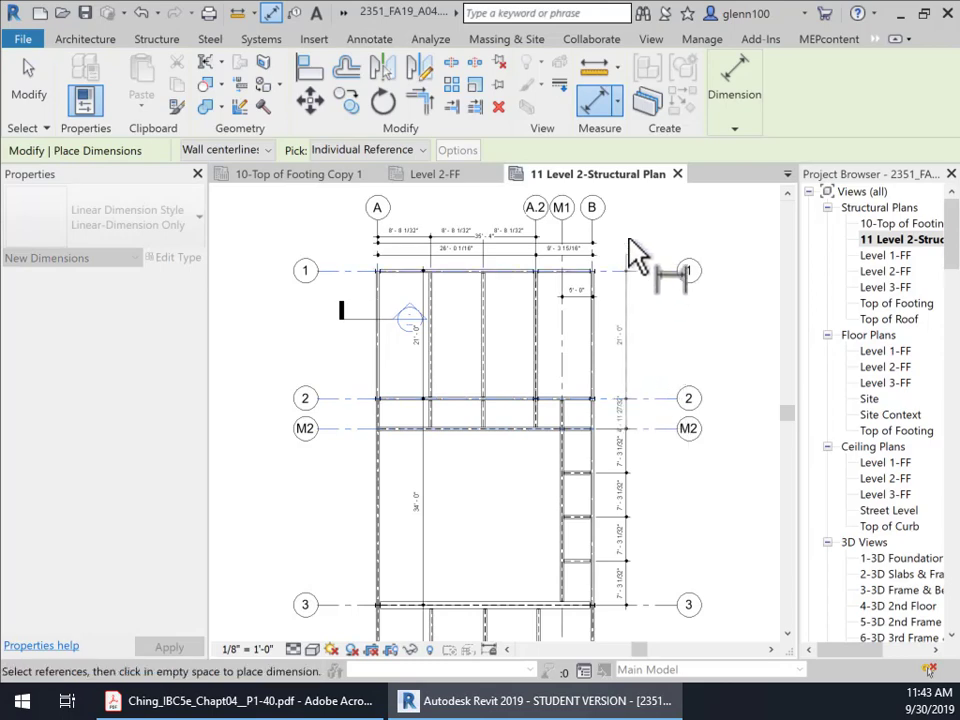
click(624, 240)
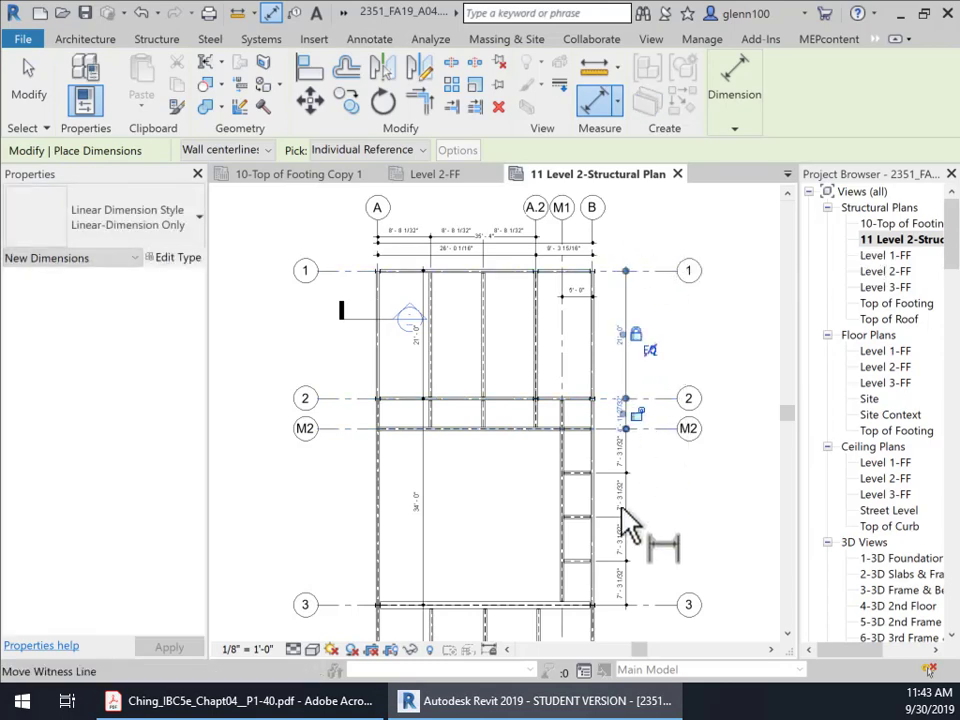
- Add an aligned dimension string from grid 3 through grids 4 and 4.1 to grid 5, in line with the existing string outside grid B
scroll(681, 497, down, 1)
middle_drag(681, 497, 684, 191)
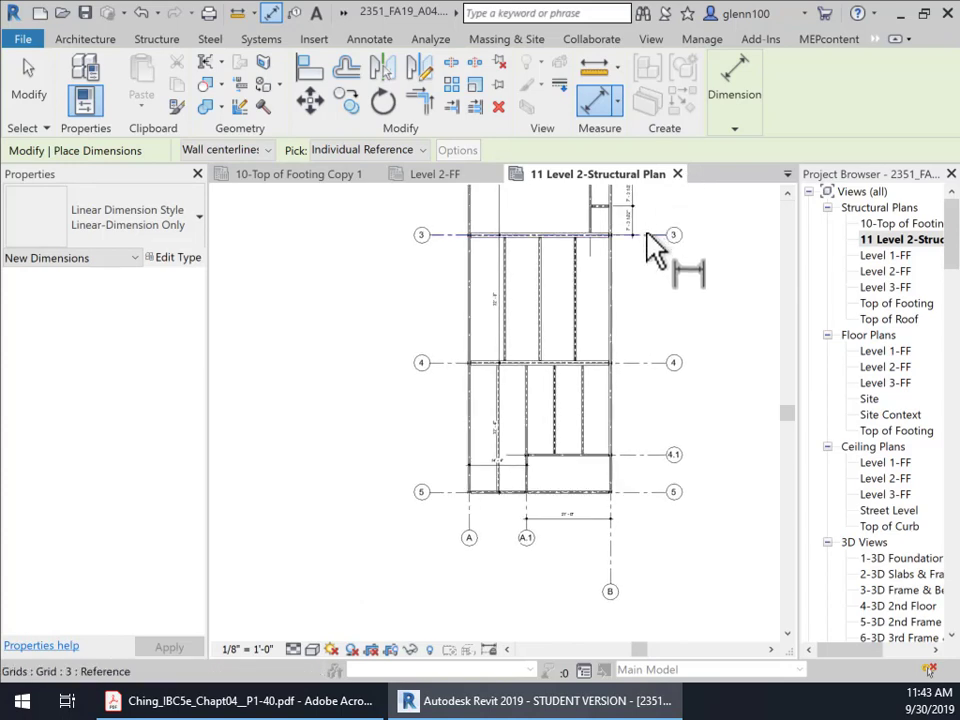
click(646, 237)
click(642, 362)
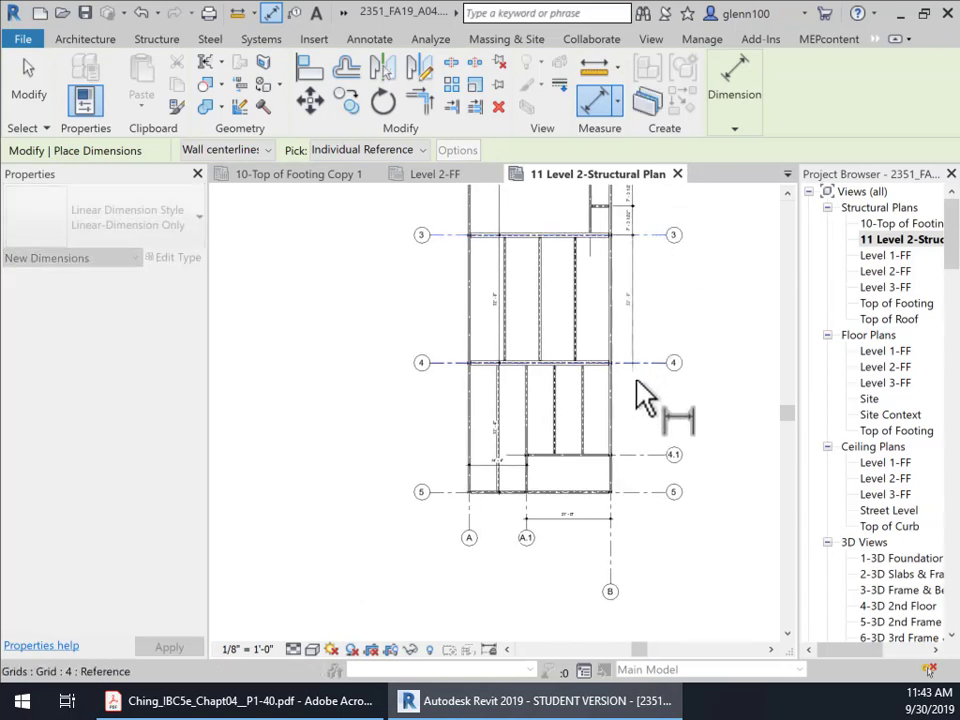
click(630, 465)
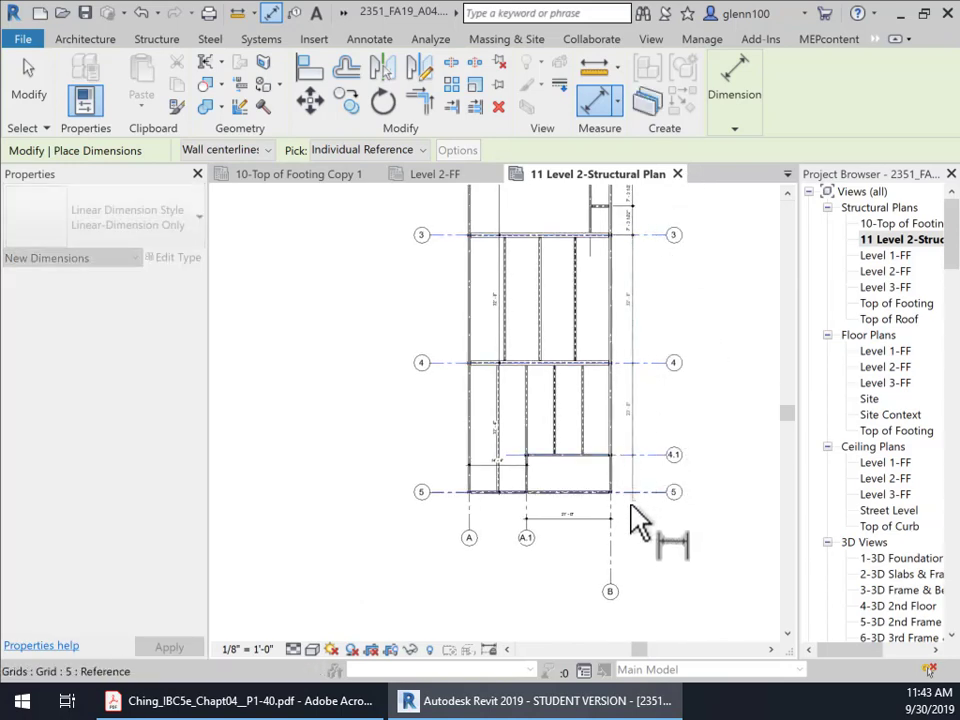
click(632, 496)
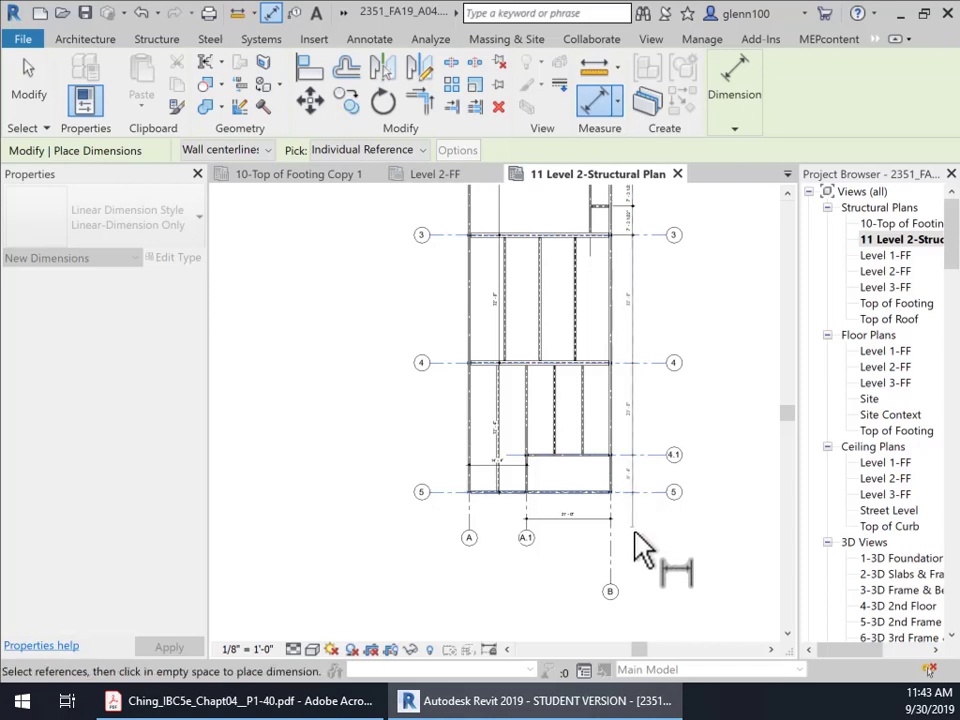
click(633, 545)
- Add an overall aligned dimension from grid B to grid A outside grid 5, beyond the existing dimension between A.1 and B
scroll(614, 547, up, 2)
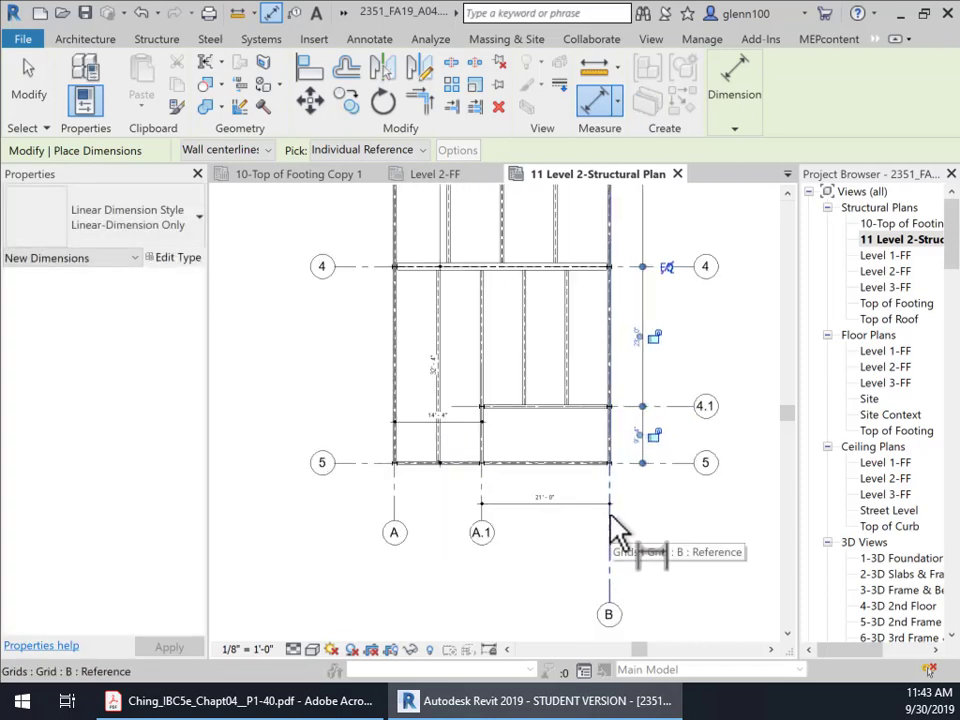
click(617, 533)
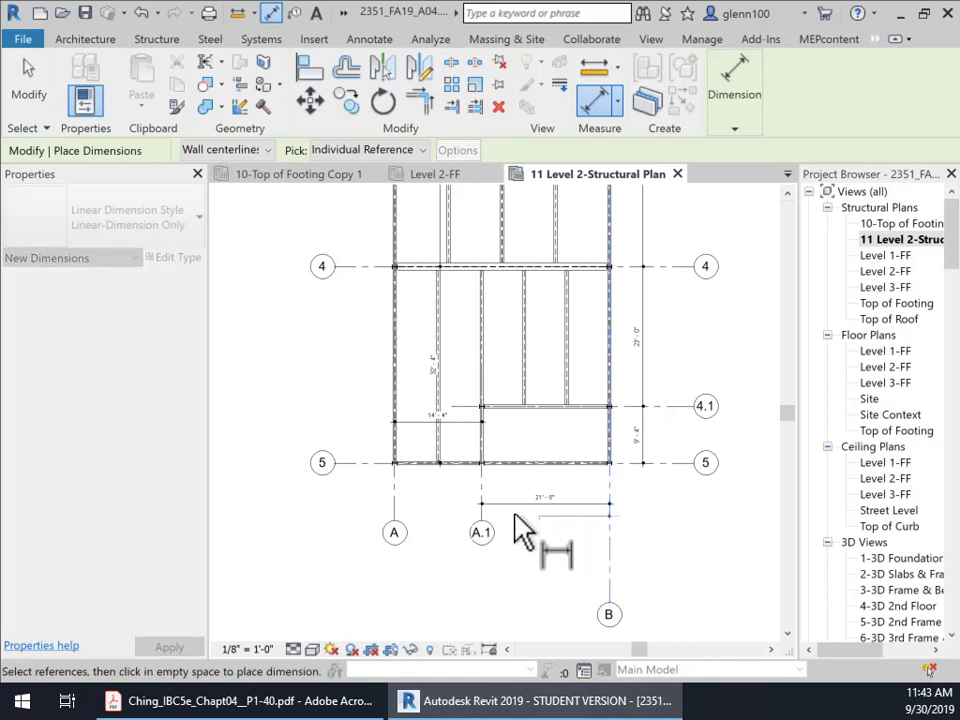
click(398, 530)
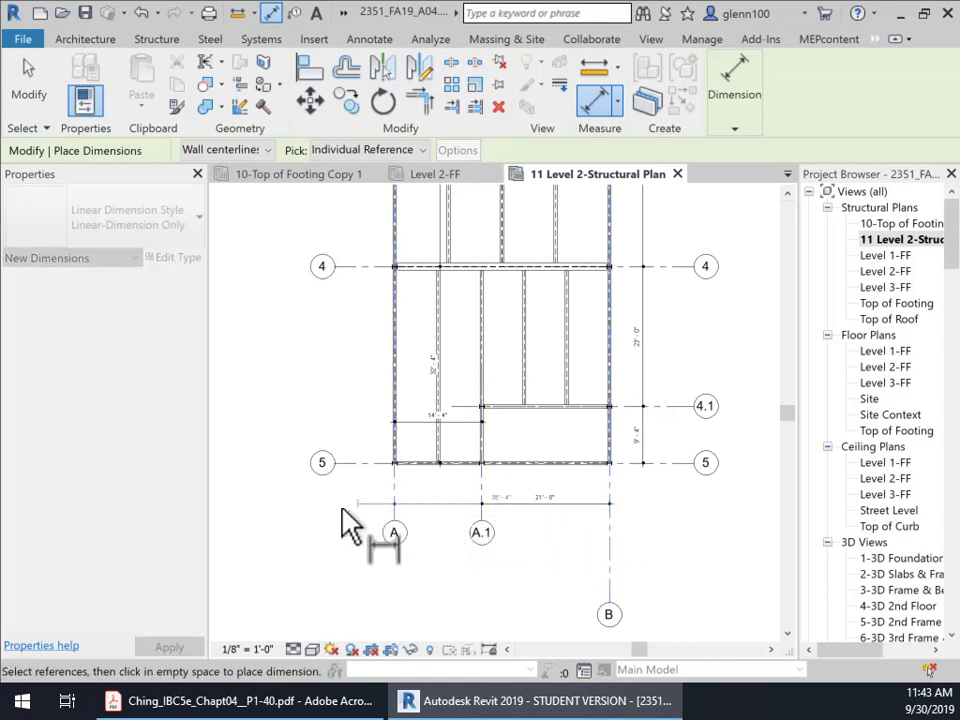
click(305, 538)
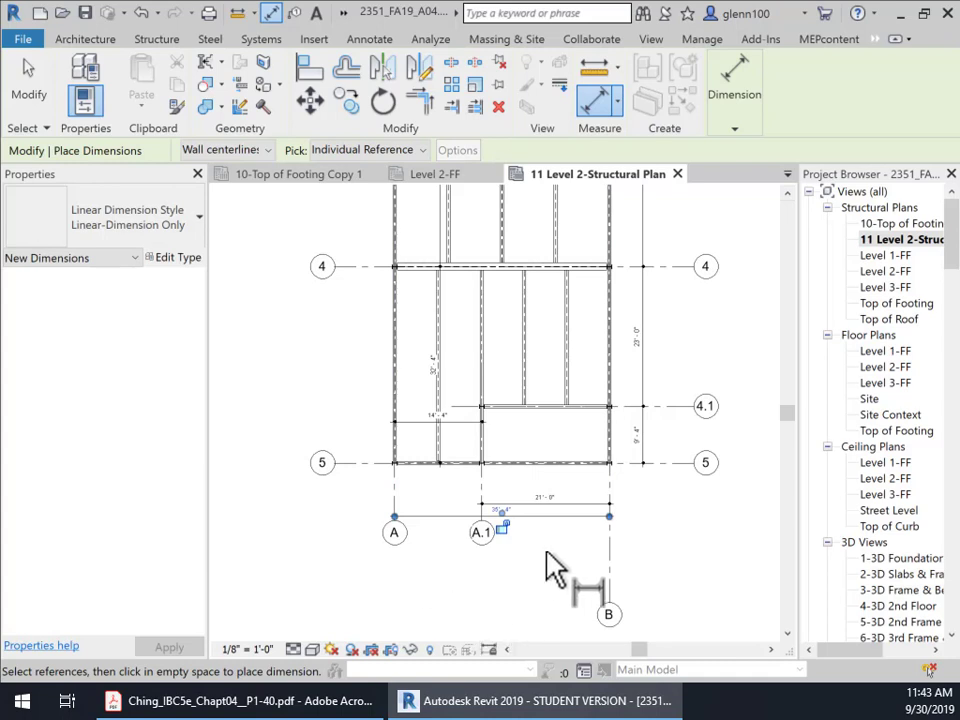
- Add an aligned dimension from grid A.1 to grid A outside grid 5, in line with the dimension between A.1 and B
scroll(545, 560, up, 2)
click(432, 462)
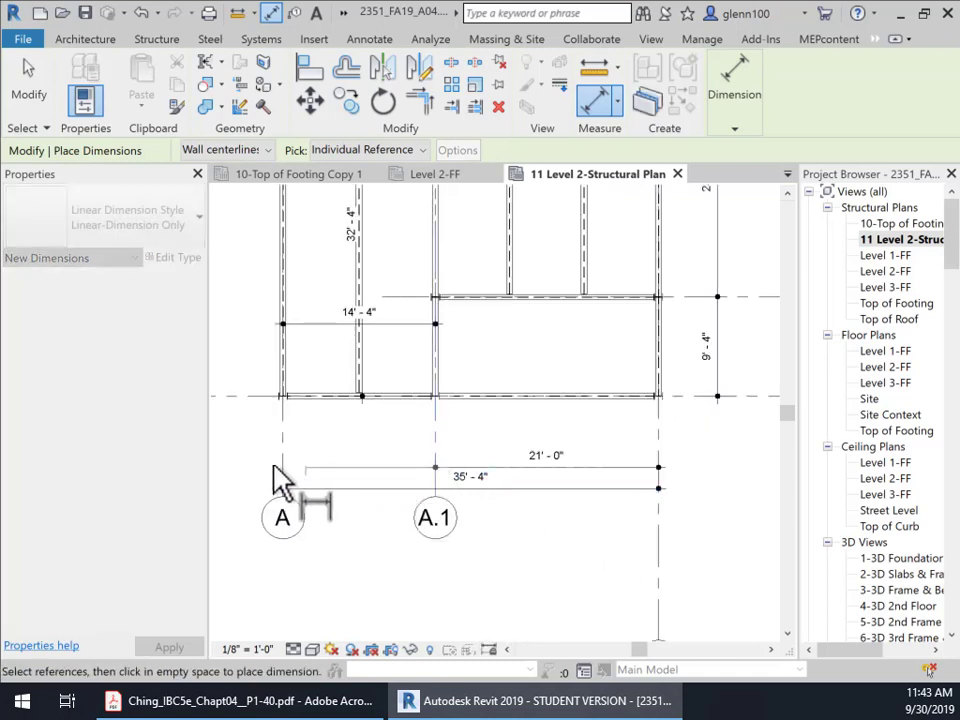
click(284, 481)
click(226, 474)
scroll(542, 574, down, 2)
middle_drag(549, 524, 514, 454)
click(27, 78)
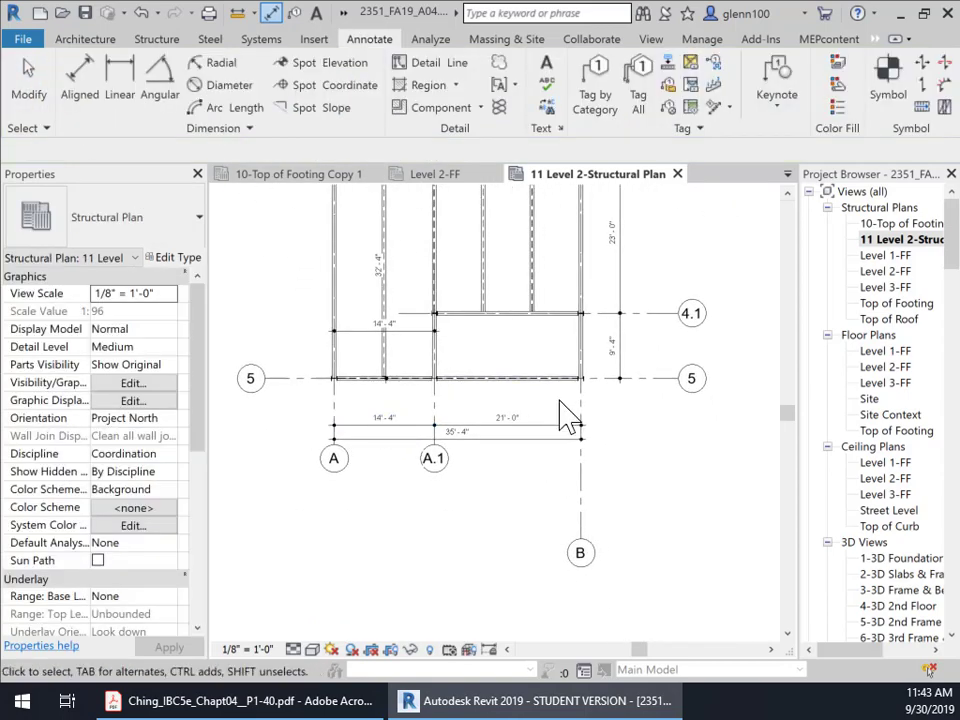
- Shorten grid B's end beyond grid 5 so its bubble aligns with the bubbles of grids A and A.1
click(584, 532)
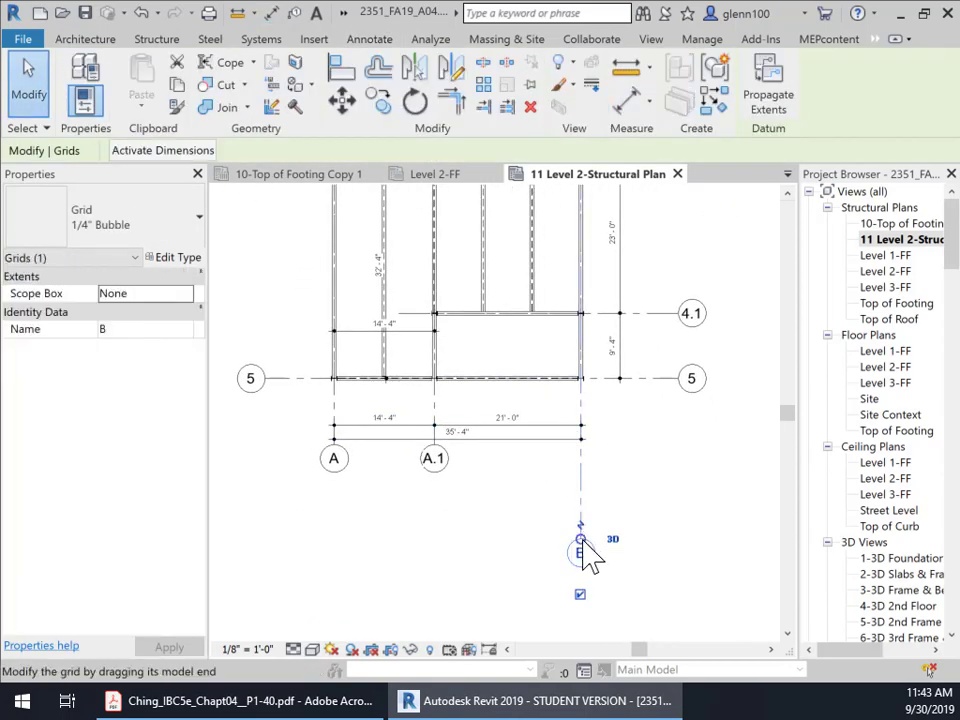
drag(590, 555, 581, 444)
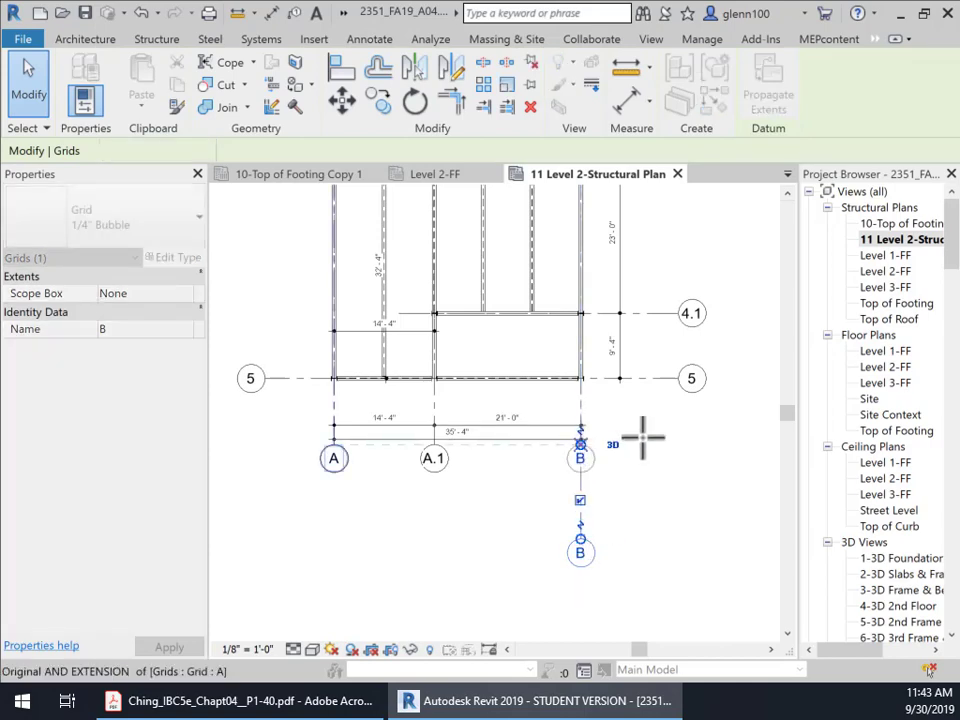
click(643, 456)
- Move the dimension between grids M1 and B out of the framing bay to just outside grid 1
scroll(668, 555, down, 5)
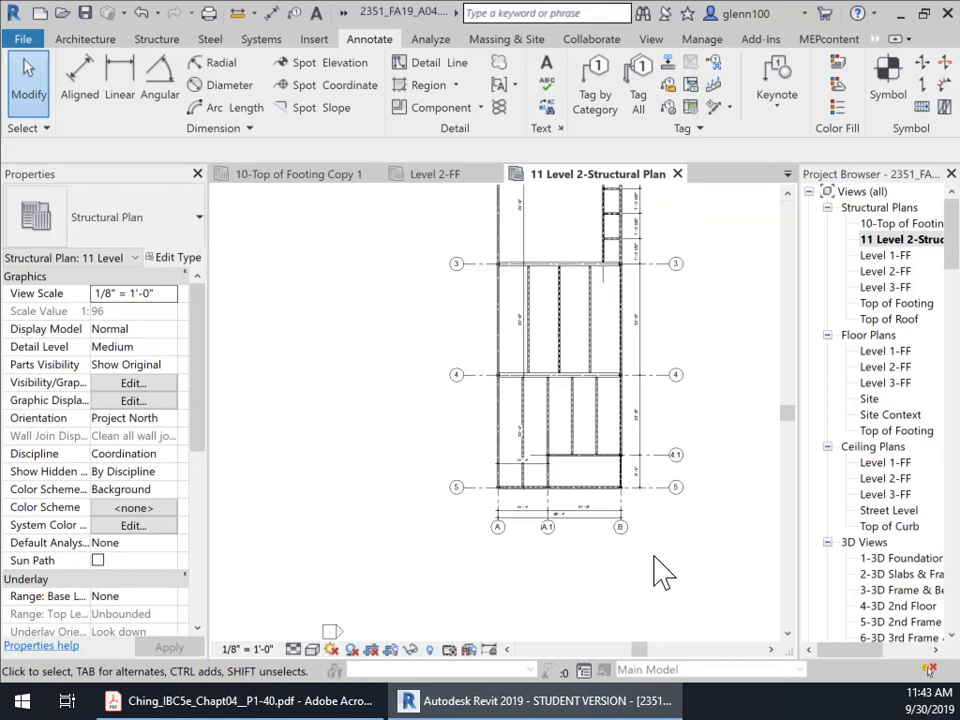
scroll(663, 572, down, 1)
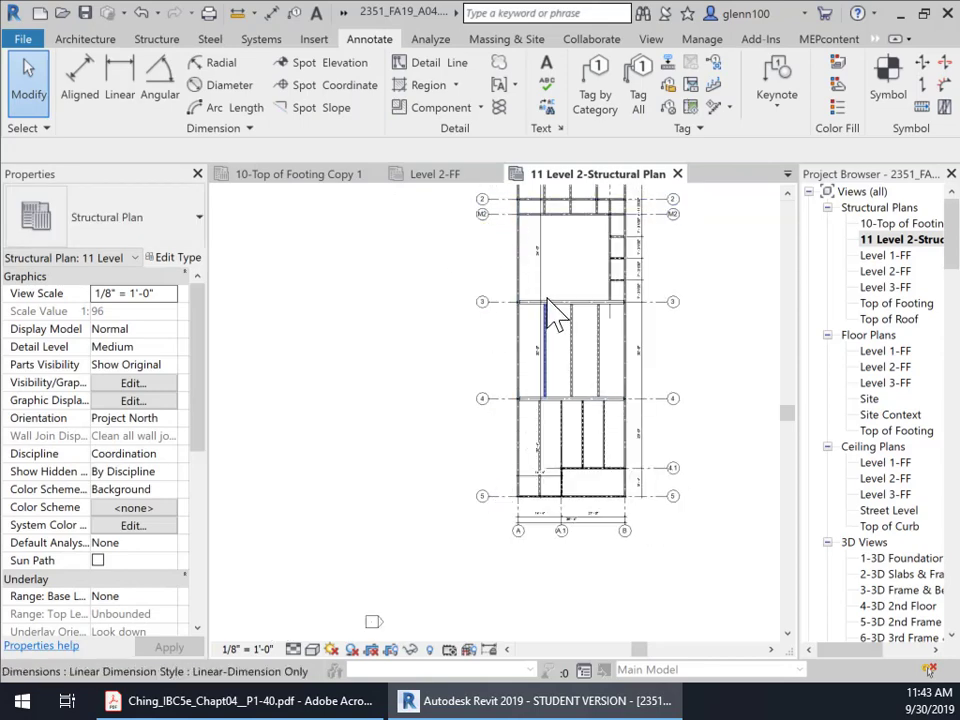
middle_drag(553, 317, 486, 514)
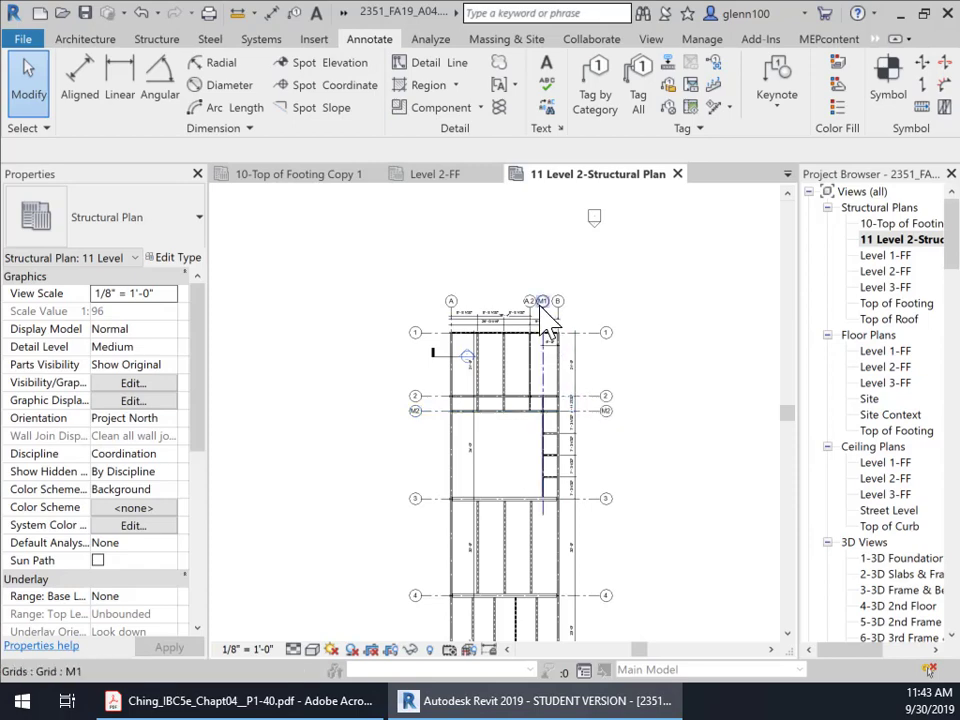
scroll(529, 392, up, 5)
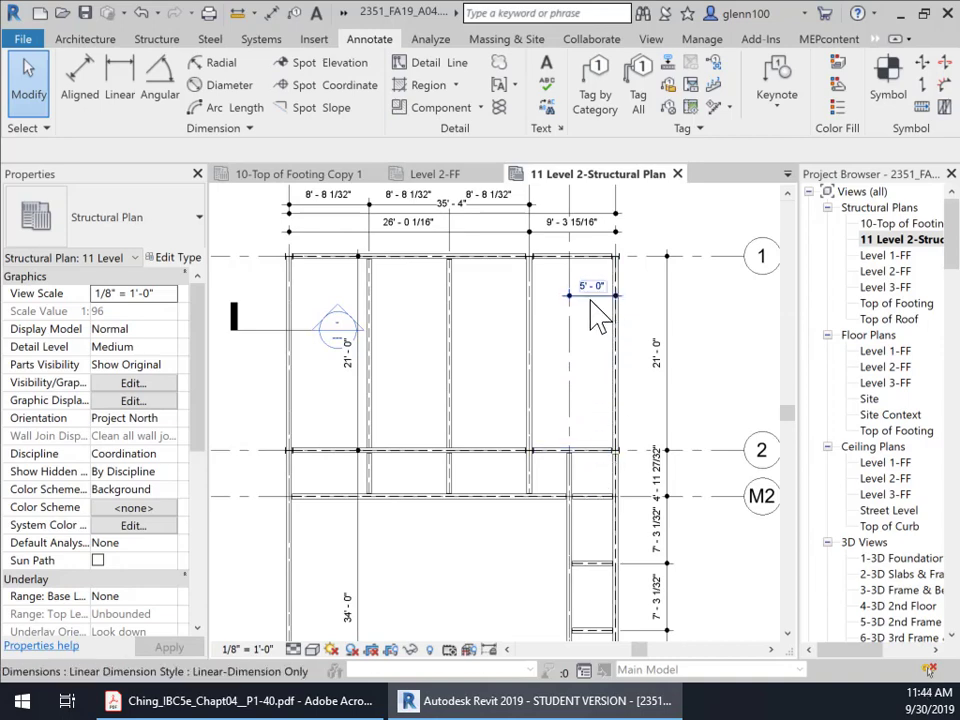
middle_drag(600, 427, 598, 568)
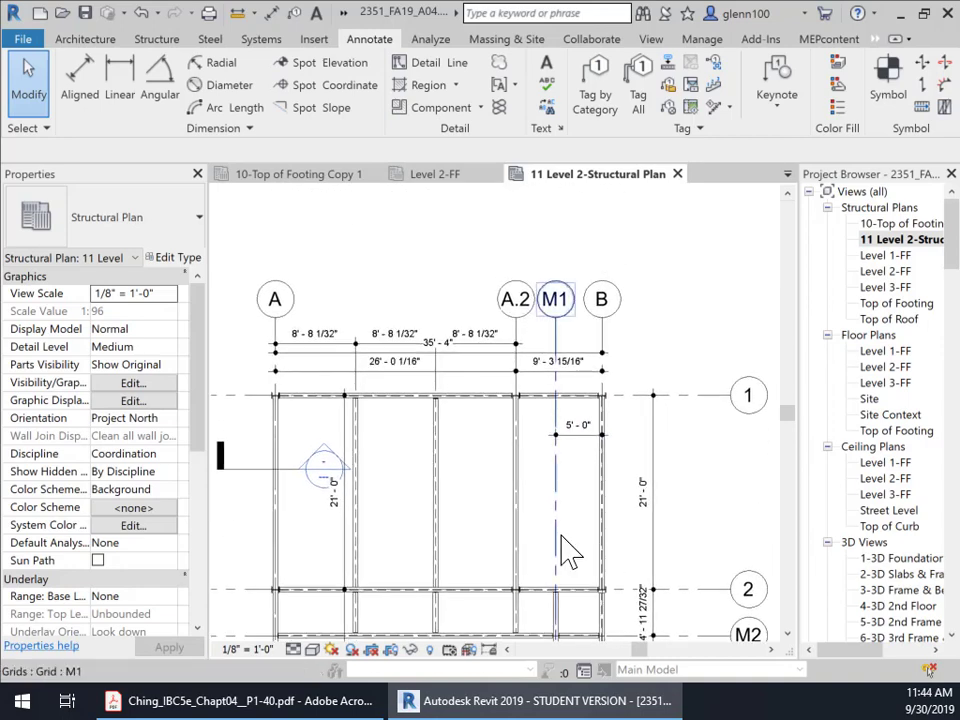
click(578, 455)
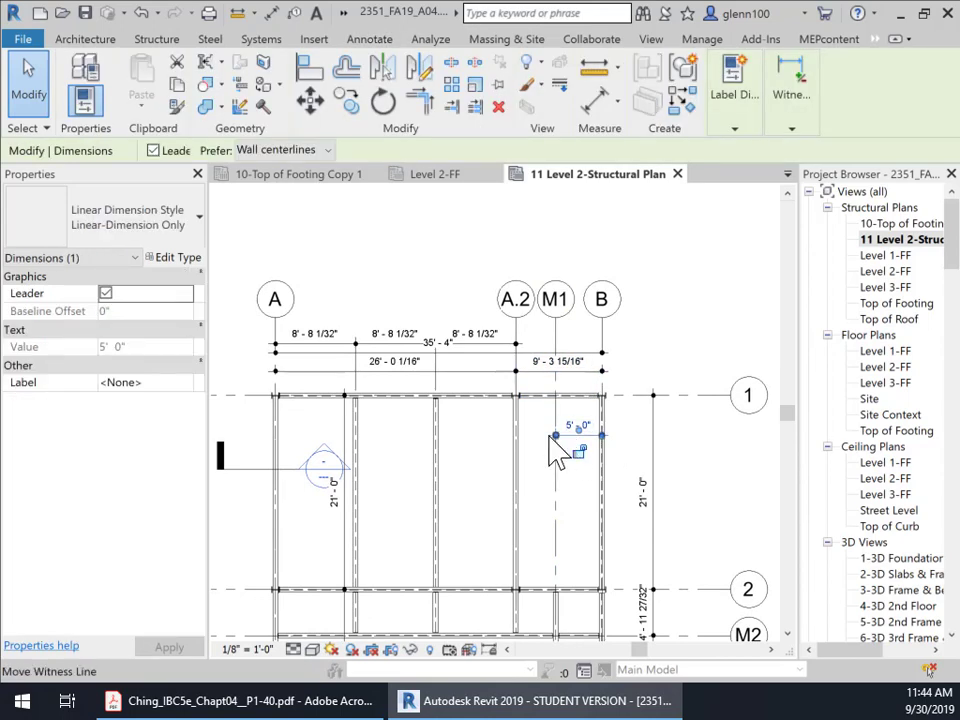
click(530, 443)
click(578, 455)
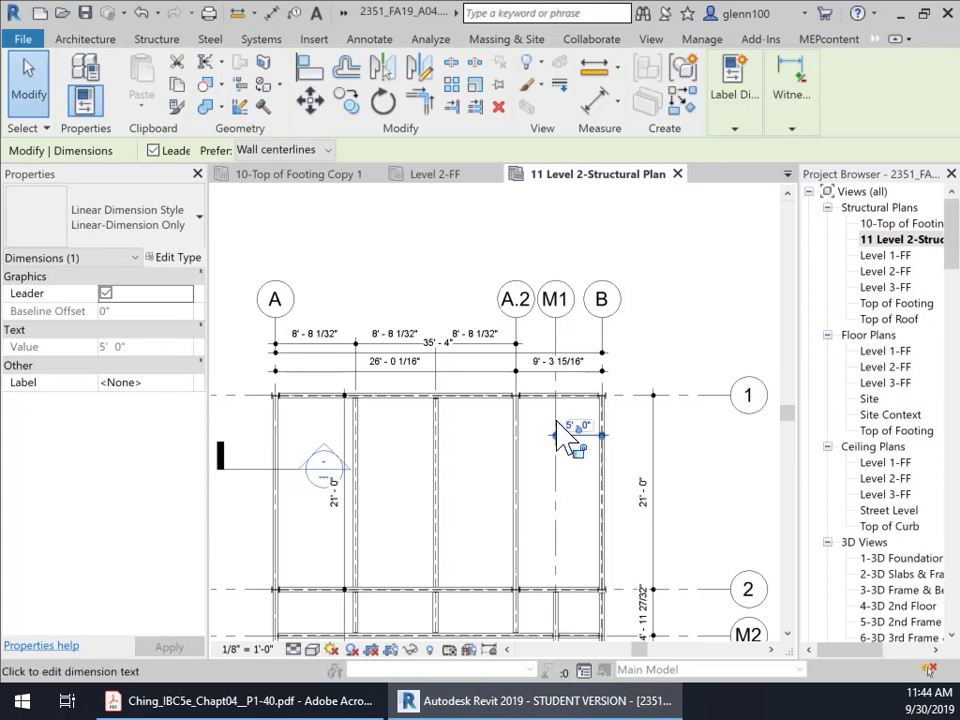
scroll(568, 439, up, 1)
scroll(573, 438, up, 1)
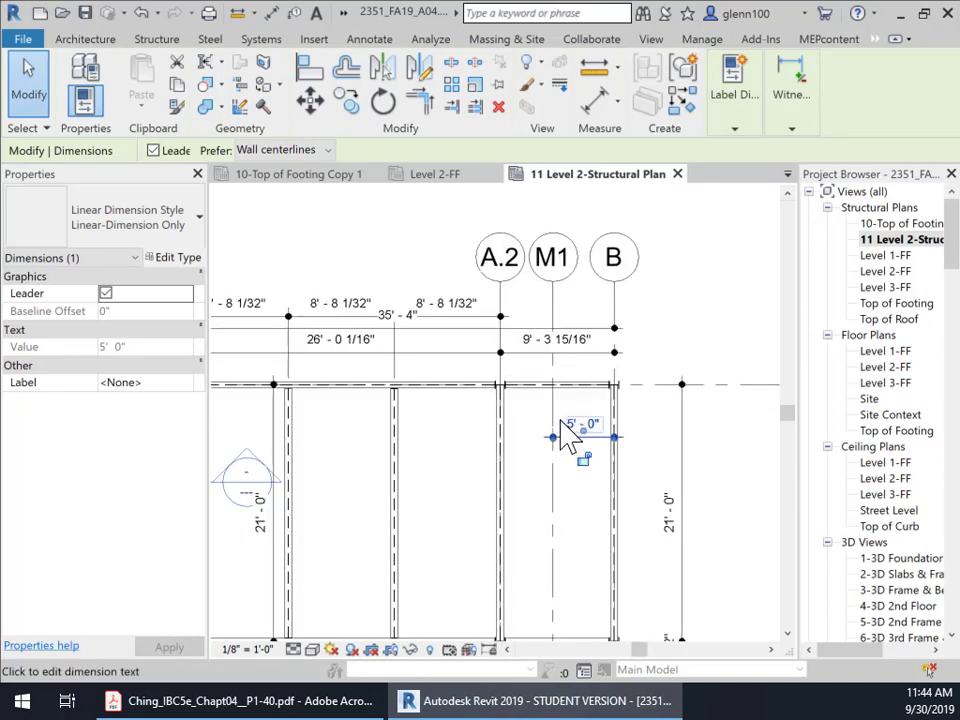
drag(556, 390, 557, 364)
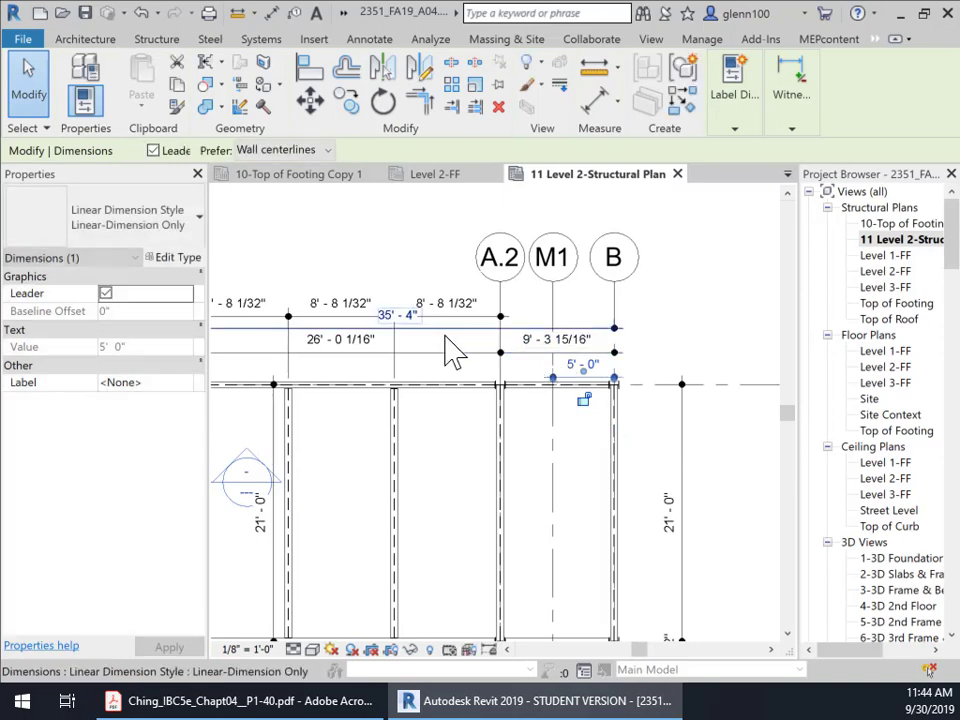
- Examine the dimension strings and grid bubbles around the plan from grid 1 to grid 5 for crowding and overlaps
scroll(450, 349, down, 2)
middle_drag(494, 378, 677, 384)
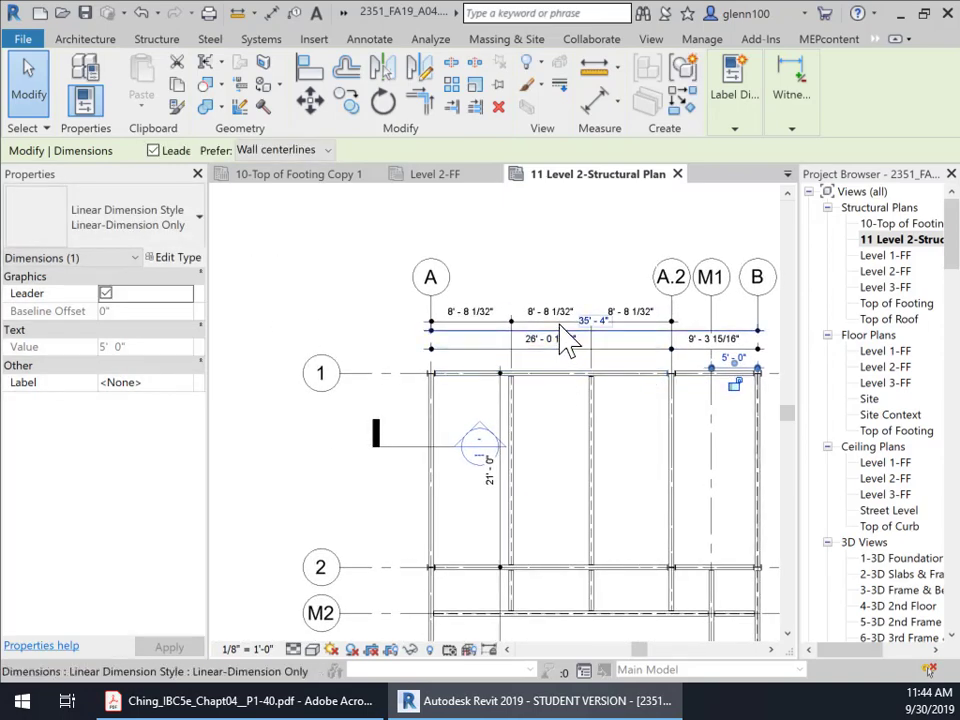
click(561, 331)
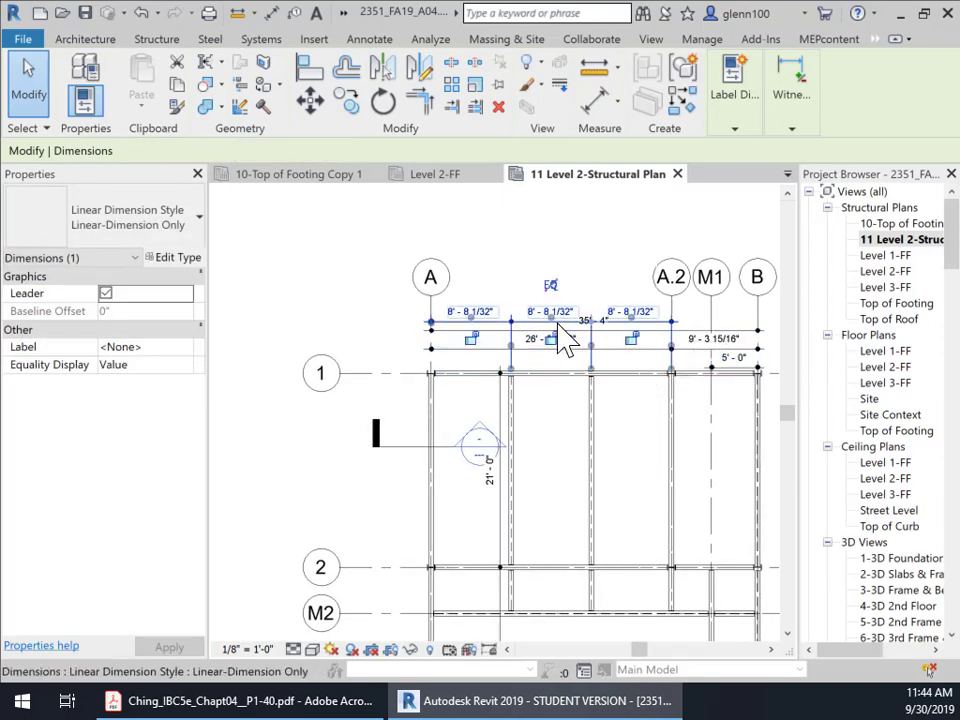
click(619, 276)
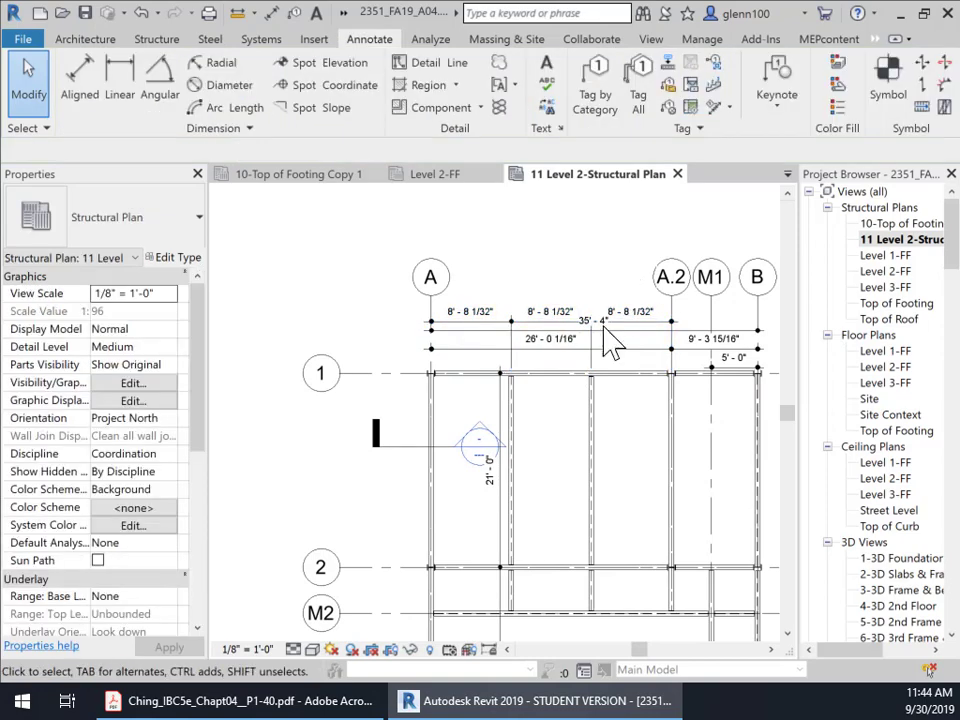
scroll(560, 462, down, 1)
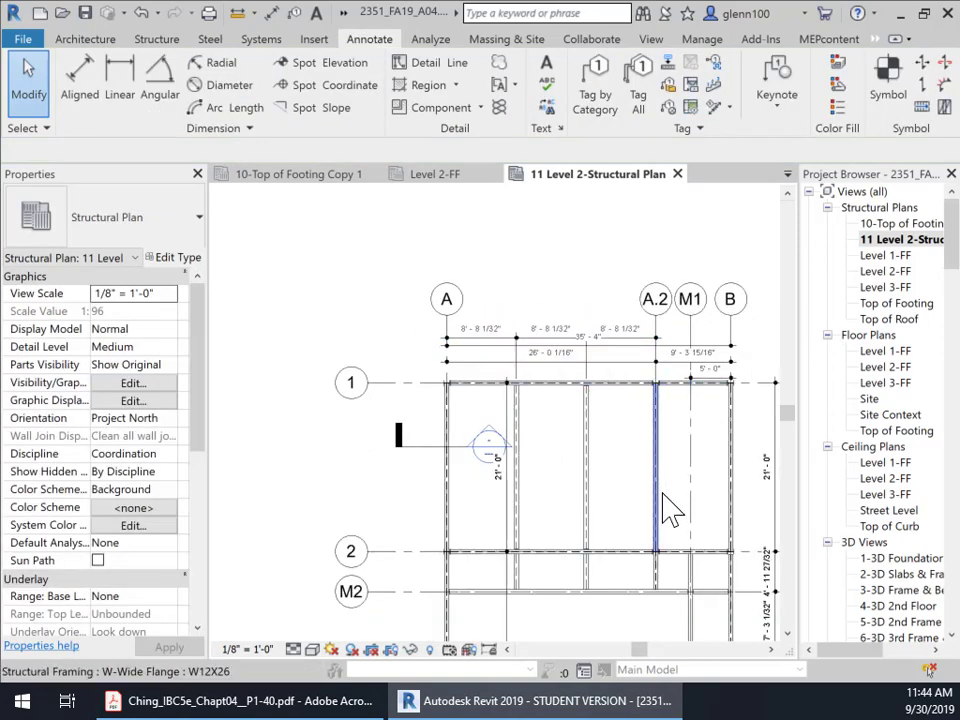
middle_drag(672, 506, 613, 266)
scroll(600, 624, down, 2)
middle_drag(599, 622, 611, 315)
middle_drag(567, 462, 571, 176)
scroll(606, 491, up, 4)
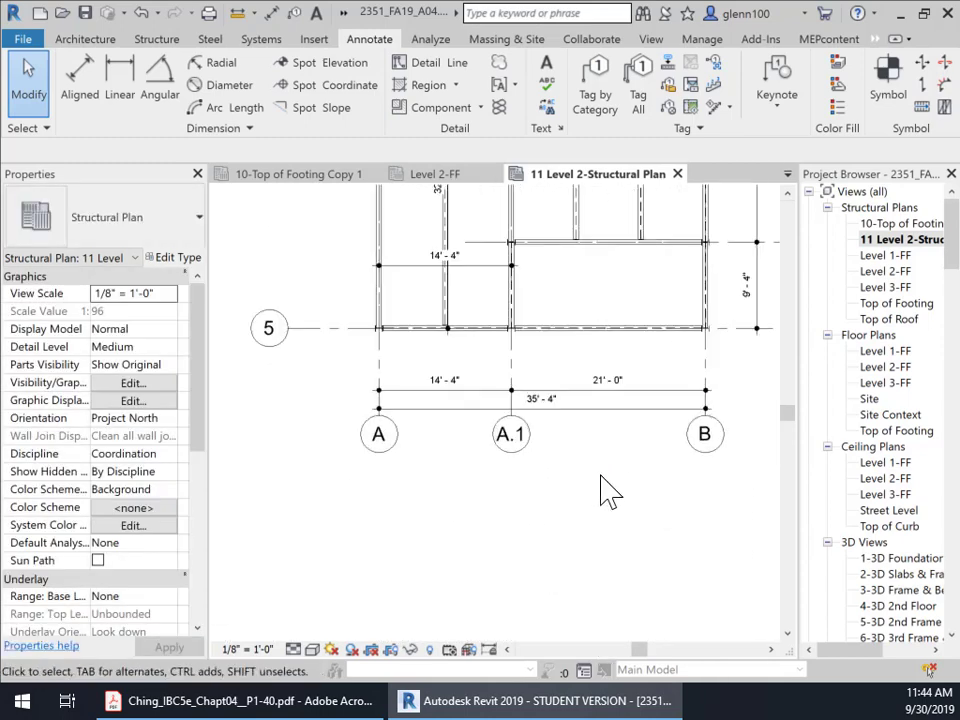
scroll(610, 492, down, 3)
mouse_move(617, 274)
middle_down()
mouse_move(574, 454)
mouse_move(654, 639)
middle_up()
middle_drag(575, 290, 575, 437)
scroll(560, 425, up, 2)
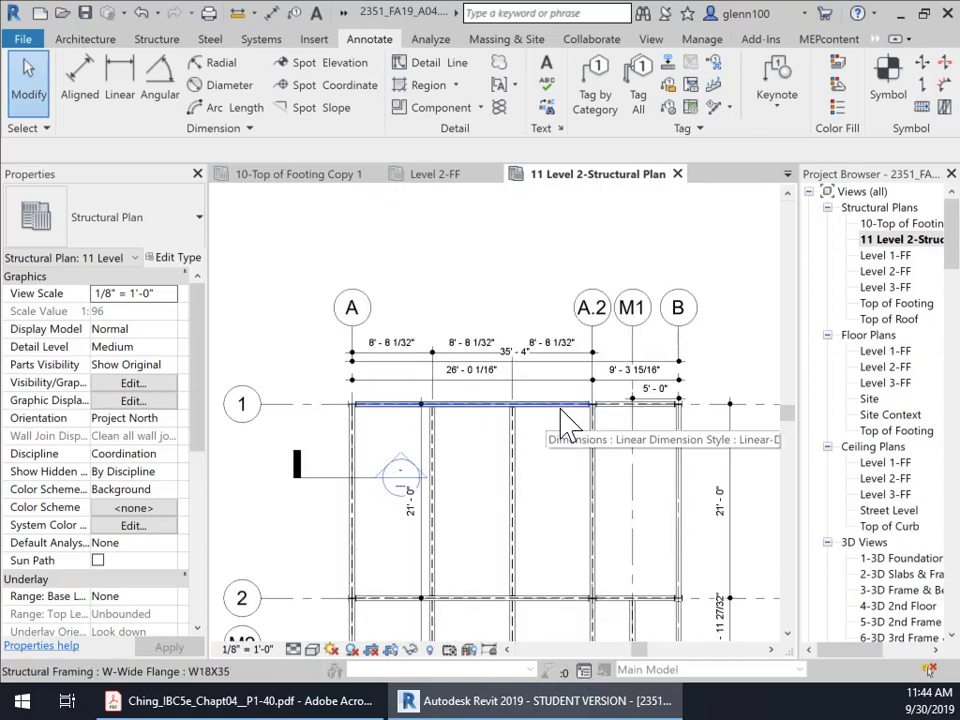
- Extend the aligned grid bubbles farther beyond grid 1 and restack the dimension strings there, with beam spacing nearest the building and the overall dimension outermost
click(560, 390)
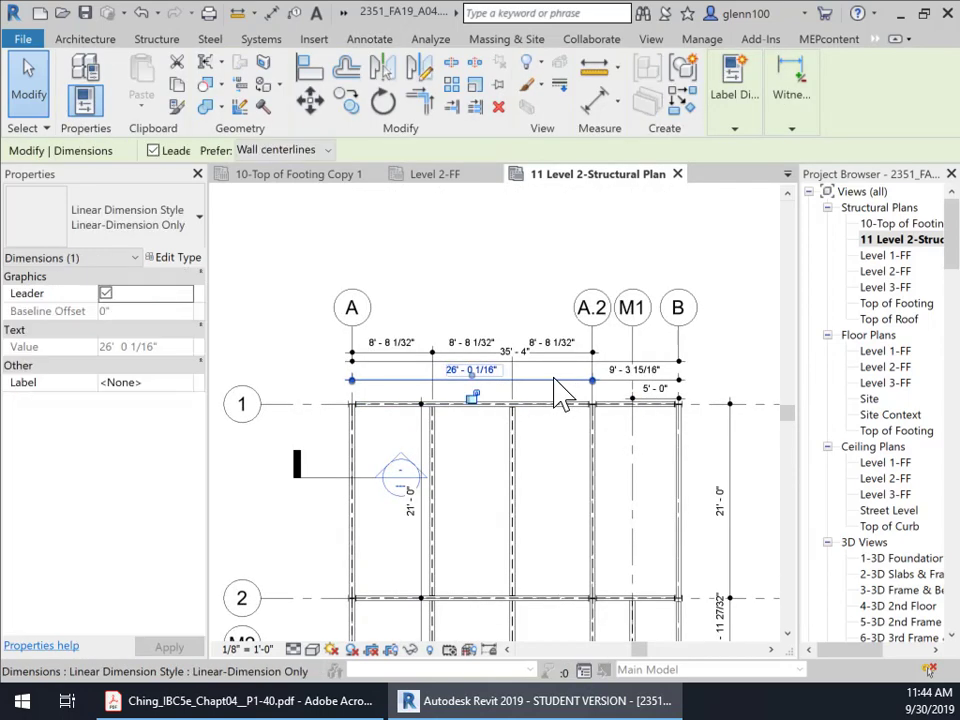
click(682, 350)
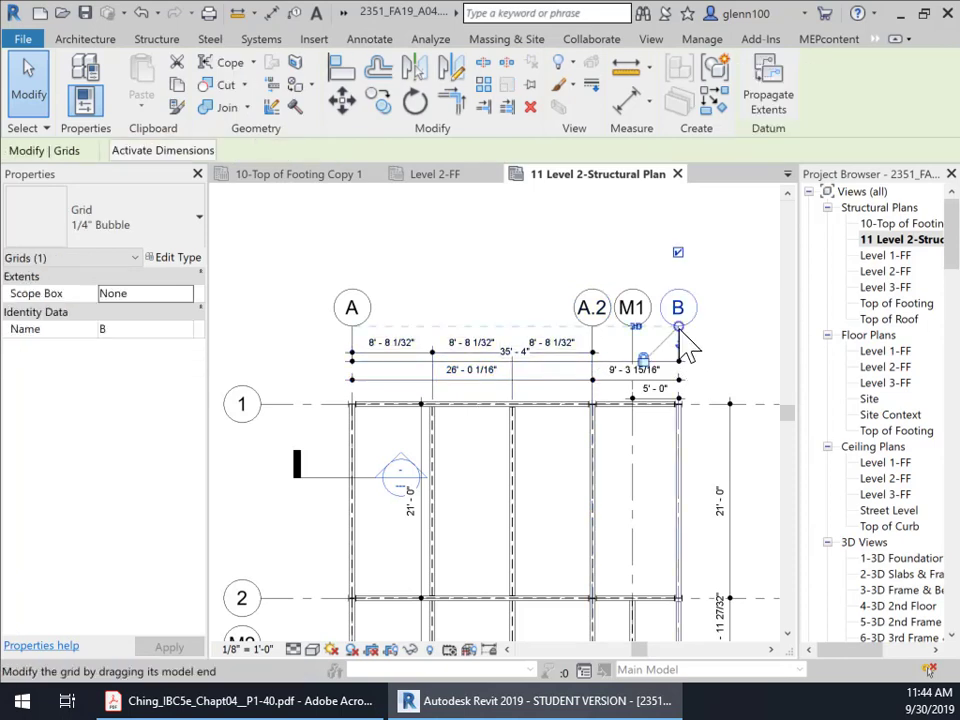
mouse_move(678, 327)
mouse_down()
mouse_move(684, 336)
mouse_move(678, 281)
mouse_move(679, 290)
mouse_up()
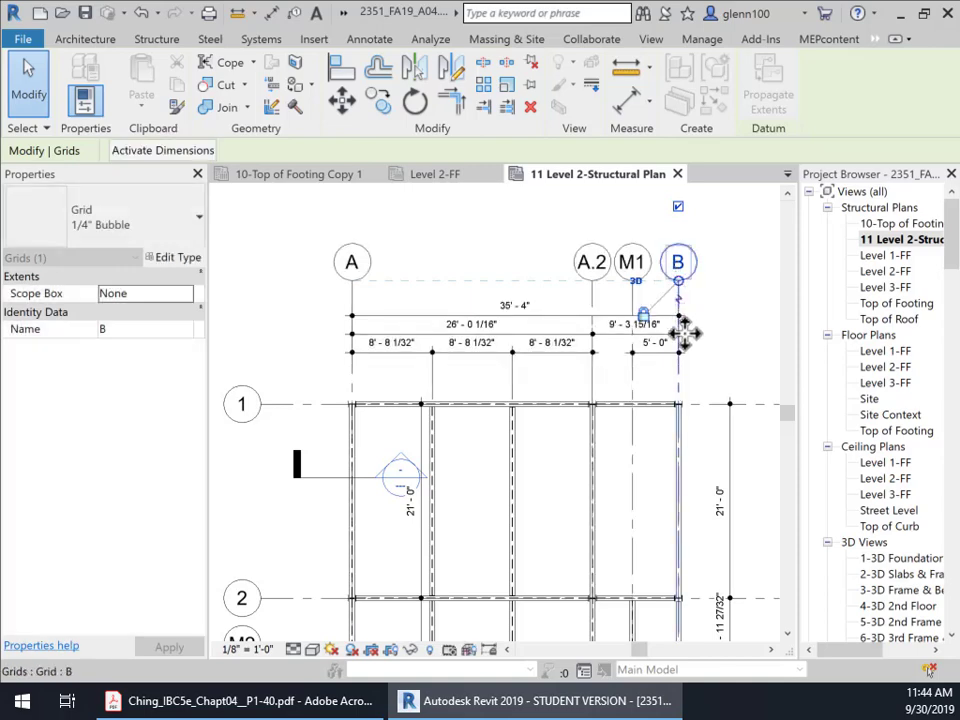
click(745, 368)
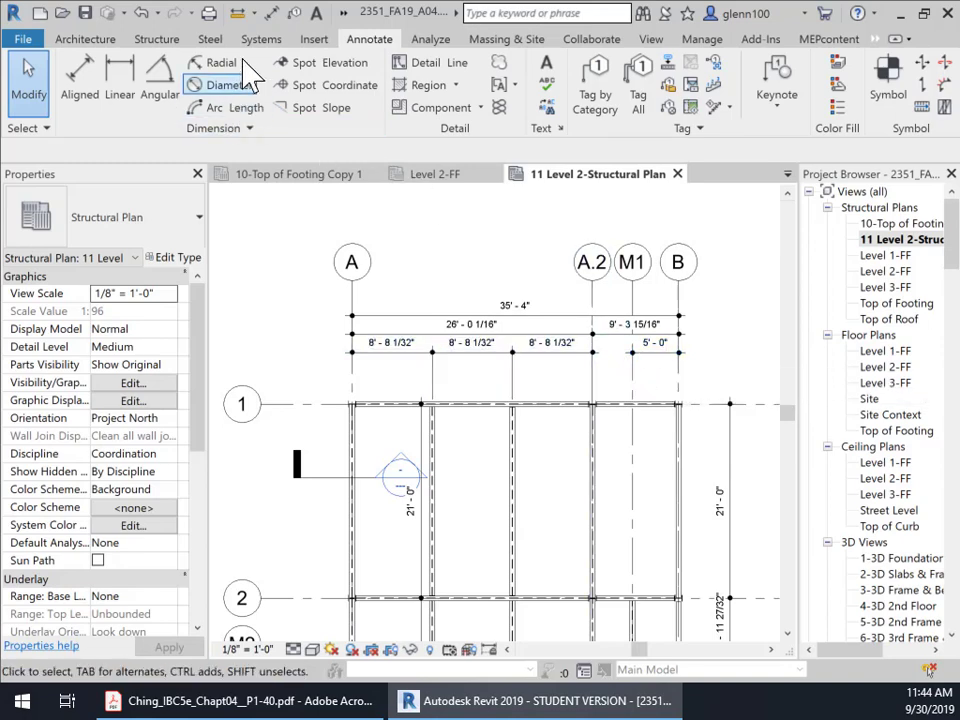
- Add an aligned dimension between grids M1 and A.2 outside grid 1, in line with the beam spacing dimensions
click(271, 14)
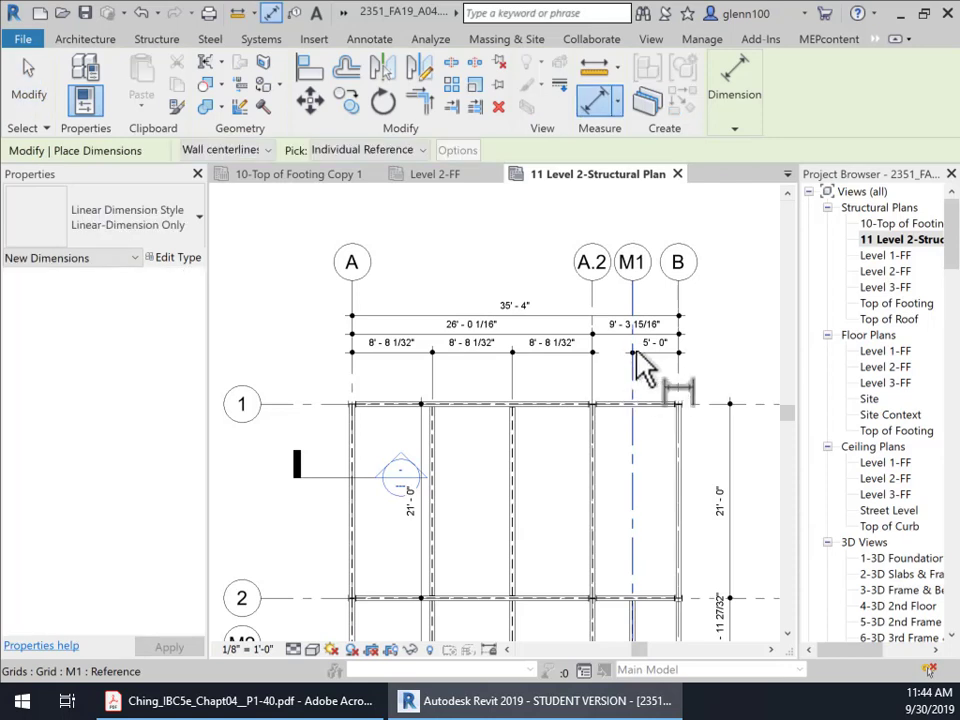
click(640, 380)
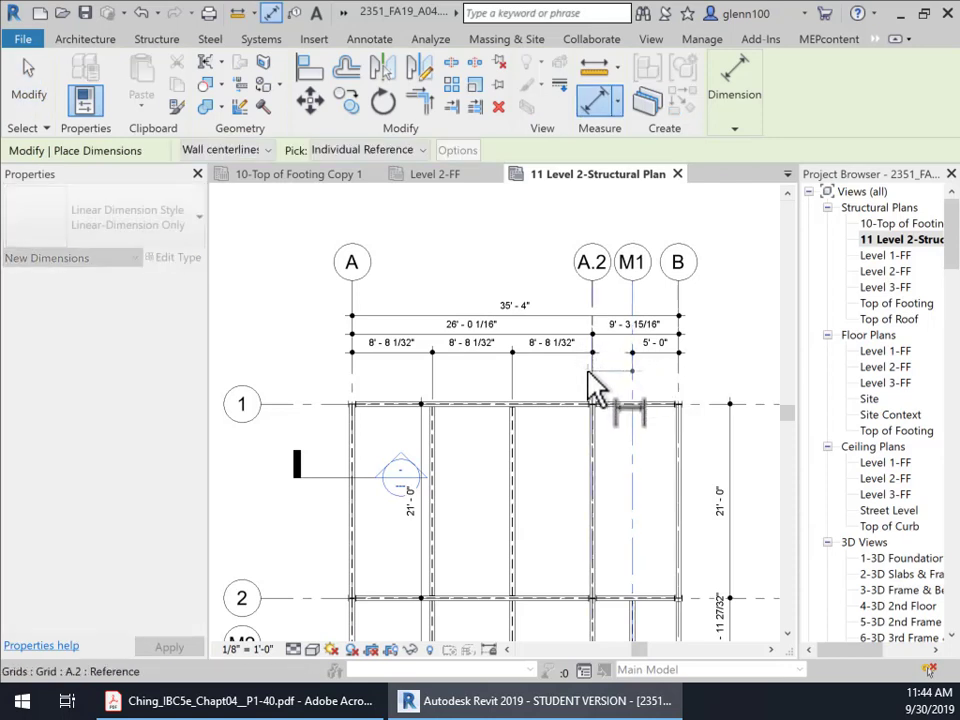
click(590, 378)
click(574, 364)
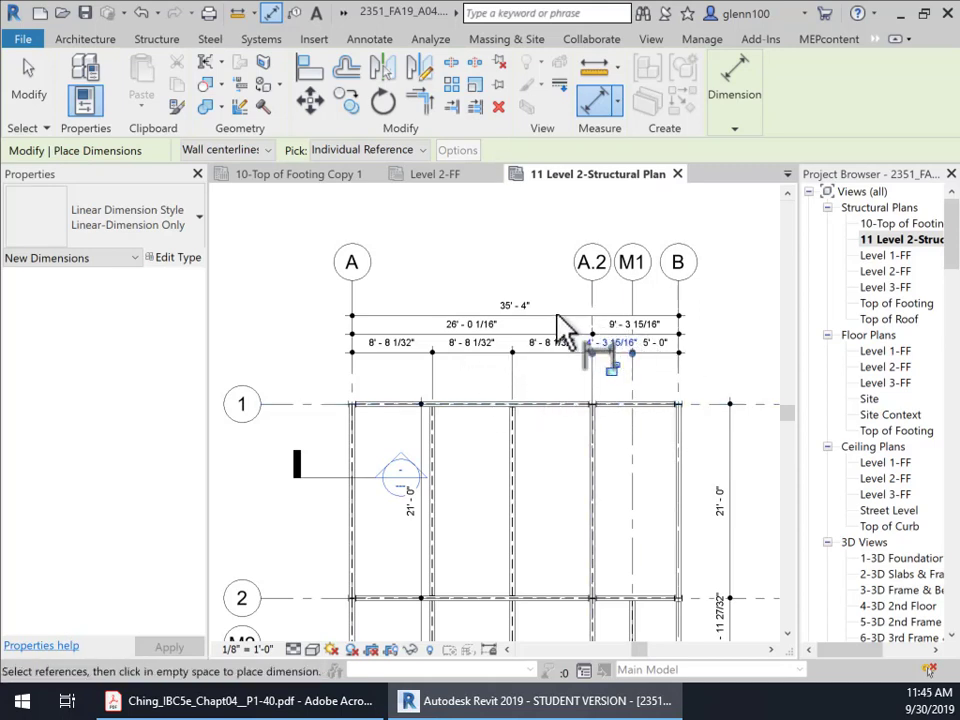
click(28, 78)
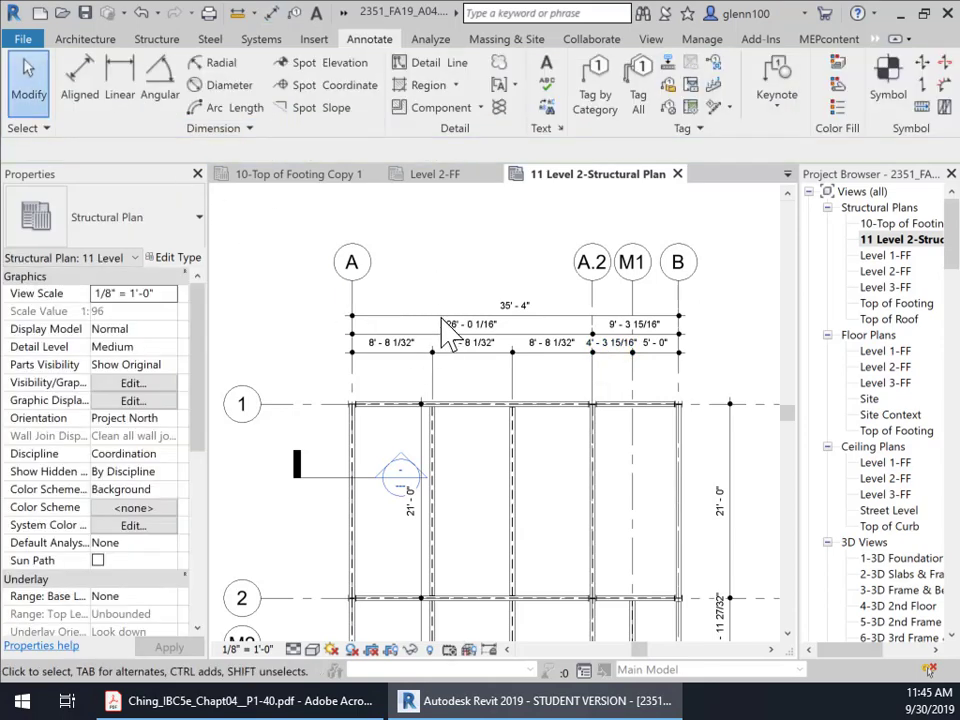
- Move the overall dimension between grids A and B outside grid 1 farther out toward the grid bubbles
click(447, 333)
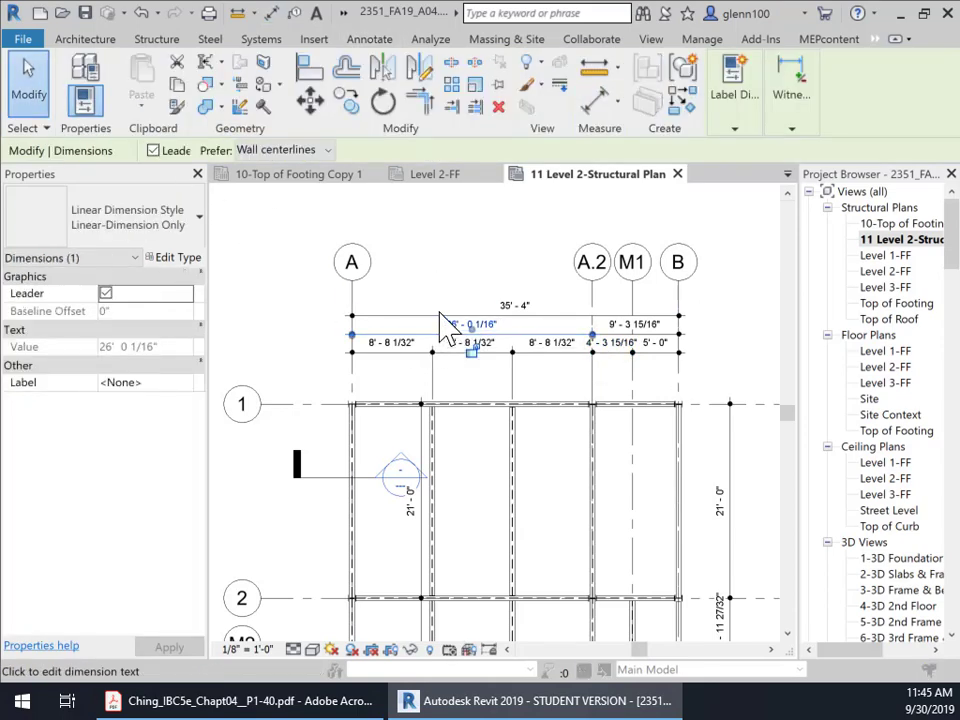
click(439, 315)
click(551, 540)
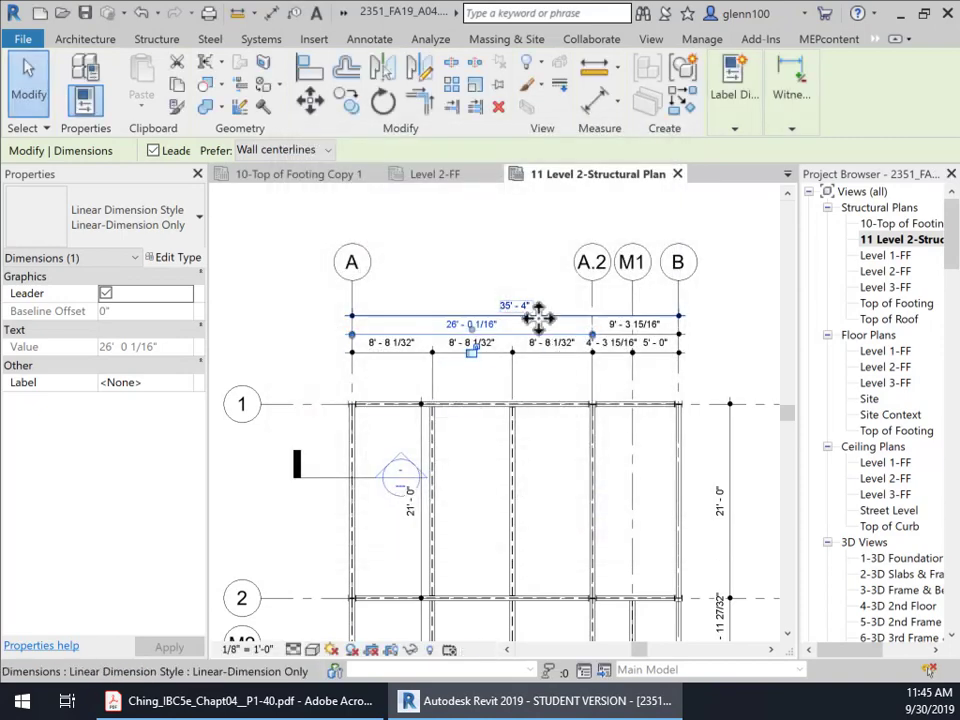
click(540, 318)
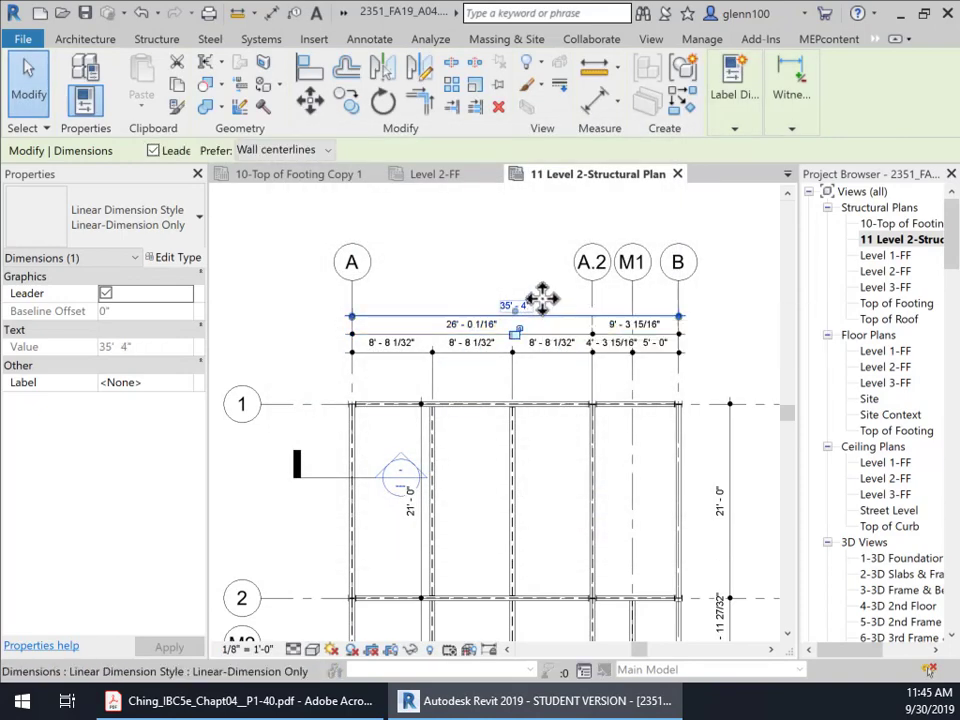
drag(540, 283, 541, 297)
- Move the A to A.2 and A.2 to B dimensions outward into one line just inside the overall dimension
click(546, 337)
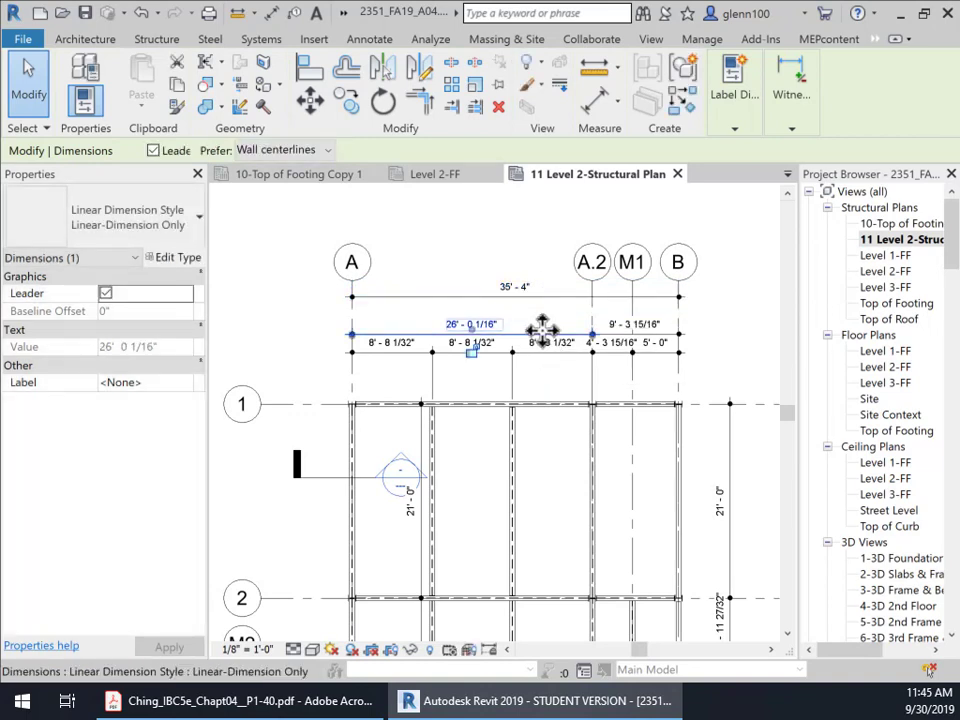
drag(538, 305, 558, 317)
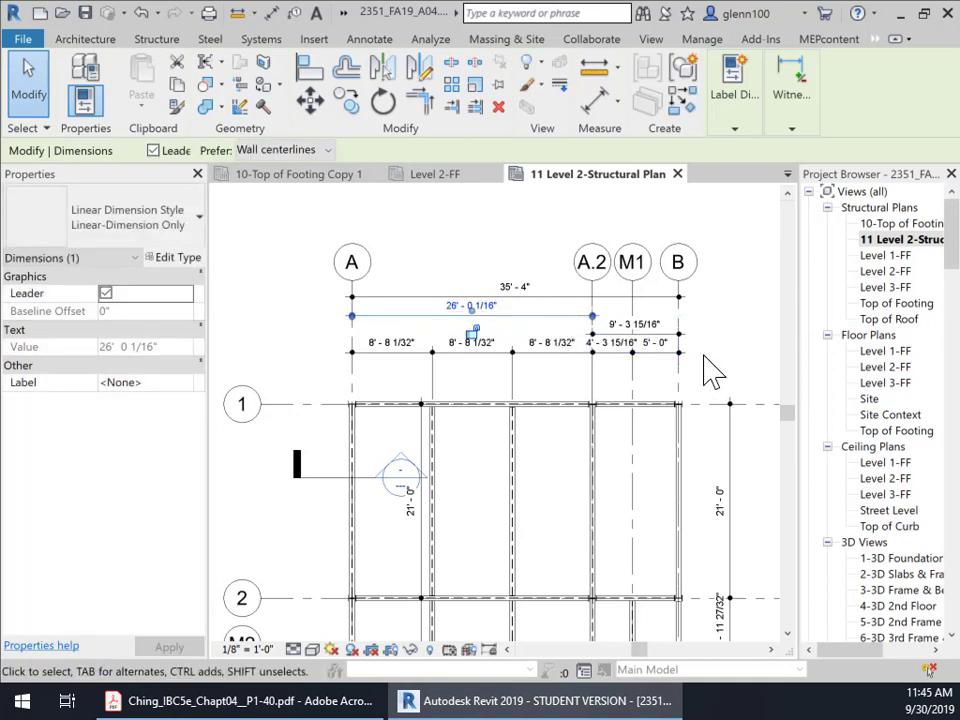
click(670, 336)
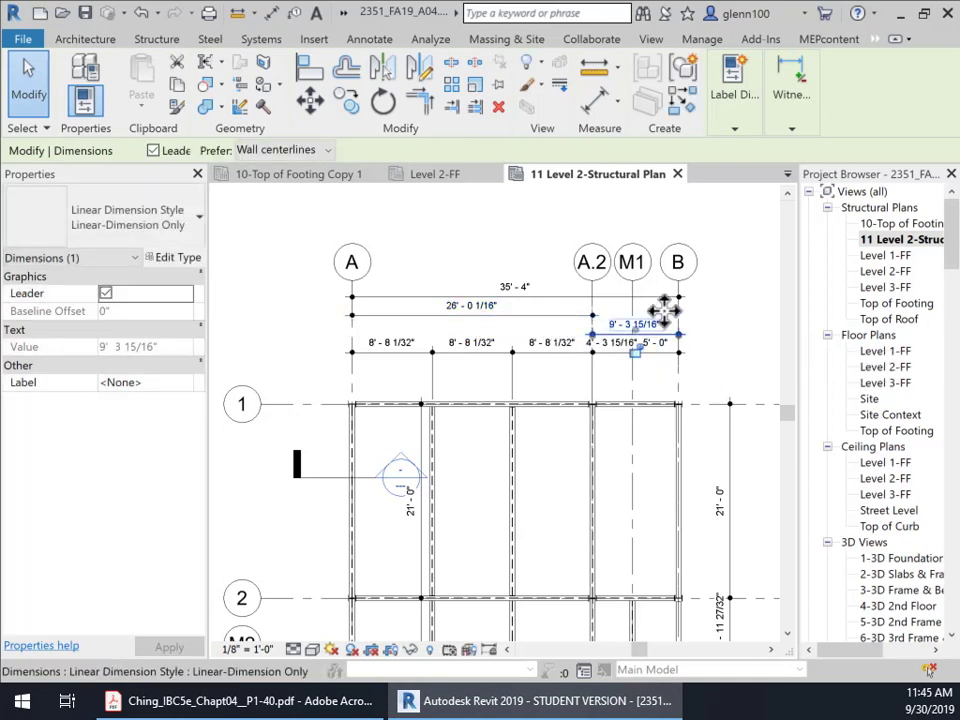
mouse_move(670, 336)
mouse_down()
mouse_move(666, 288)
mouse_move(665, 316)
mouse_up()
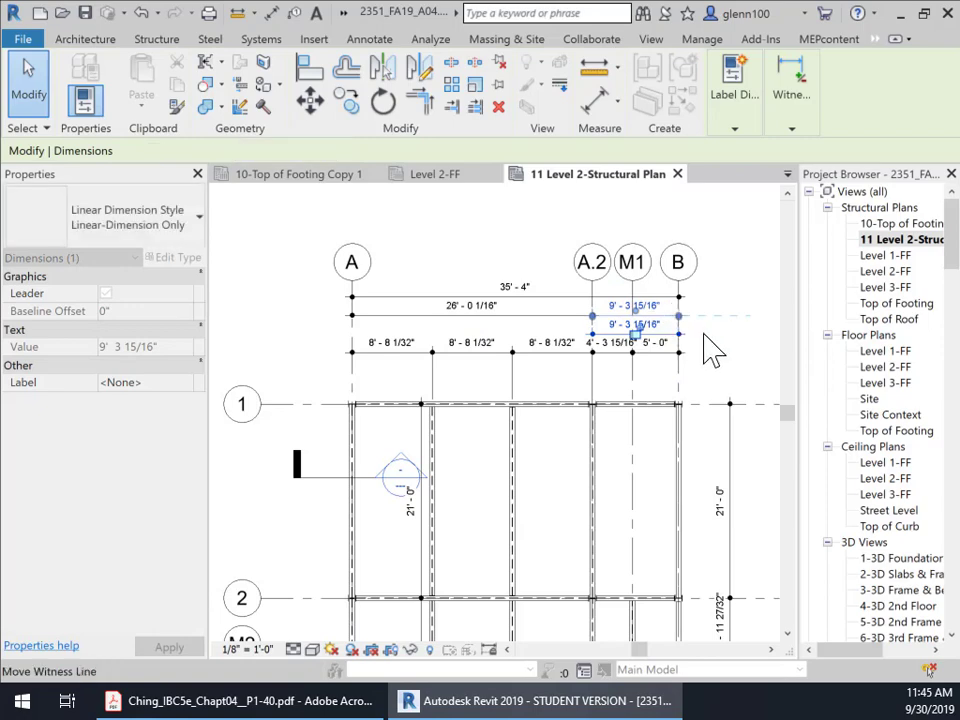
click(705, 420)
- Set the Level 2 structural plan's detail level to Coarse
scroll(591, 527, down, 2)
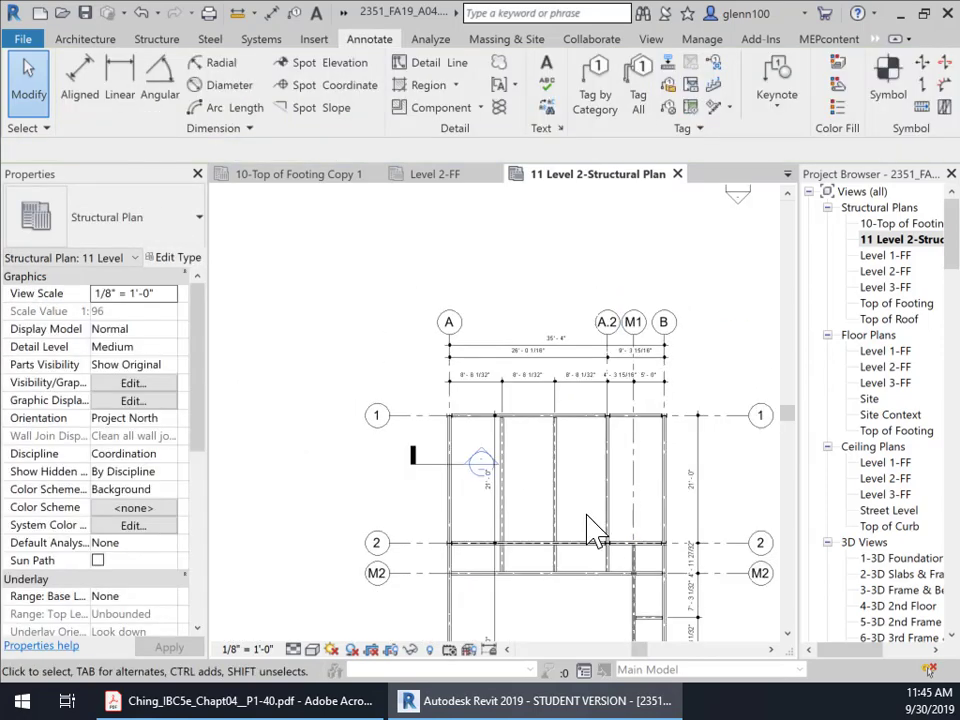
middle_drag(591, 527, 602, 339)
scroll(555, 424, down, 1)
middle_drag(555, 424, 512, 611)
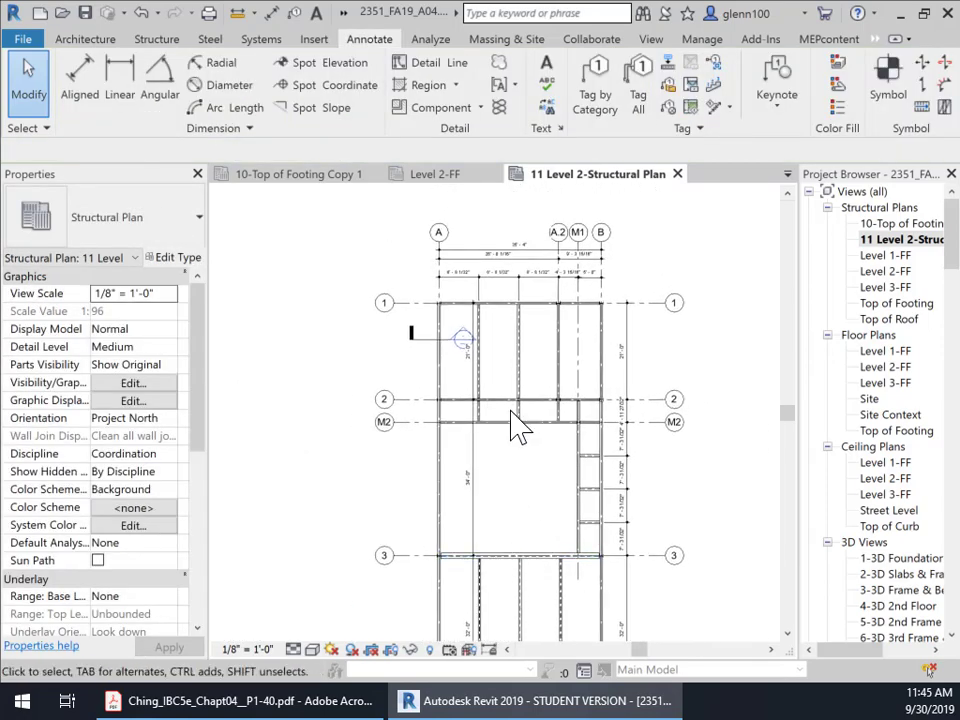
middle_drag(612, 590, 612, 406)
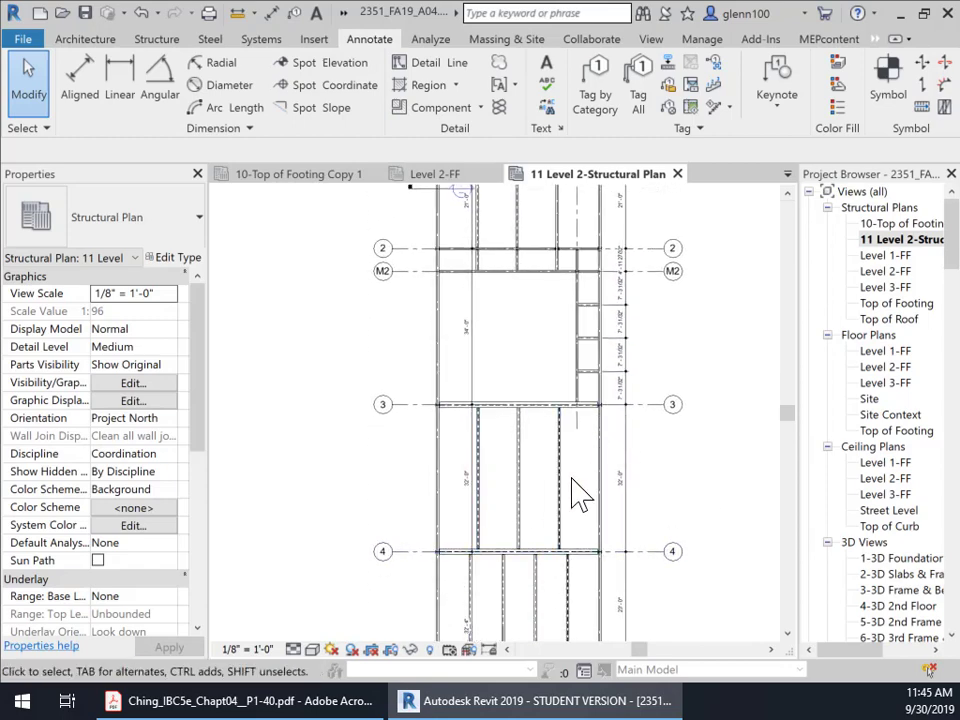
middle_drag(574, 493, 573, 542)
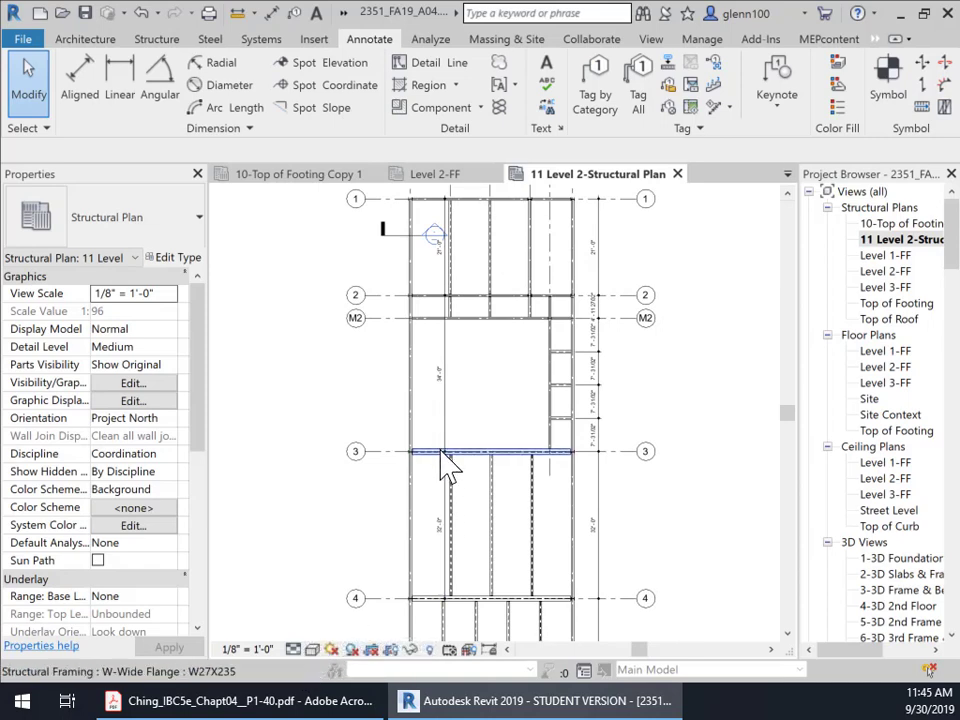
click(313, 650)
click(292, 649)
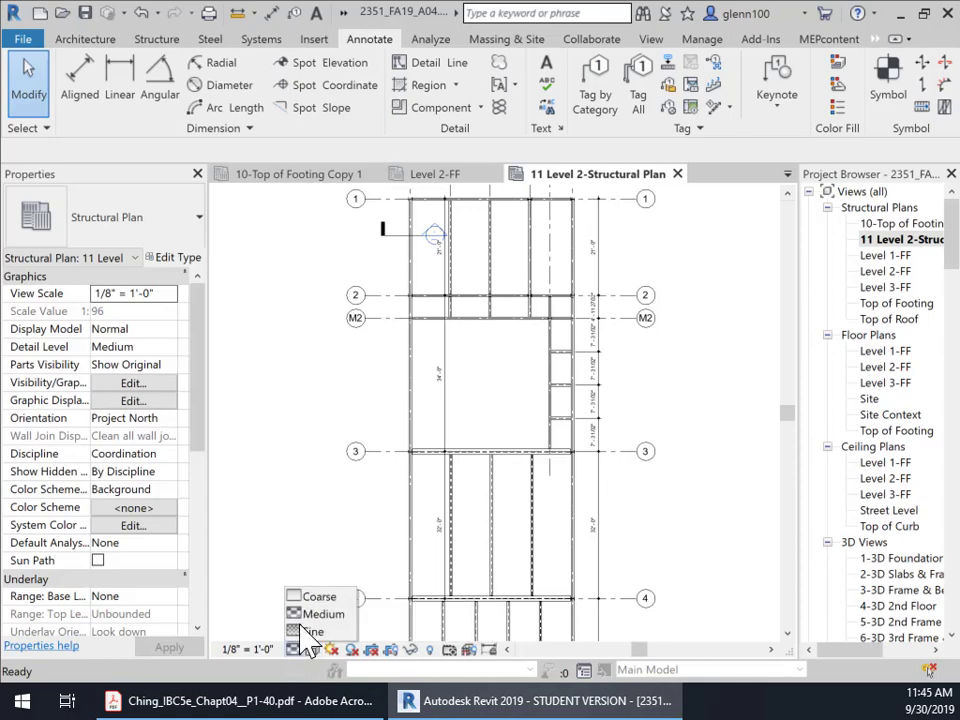
click(314, 597)
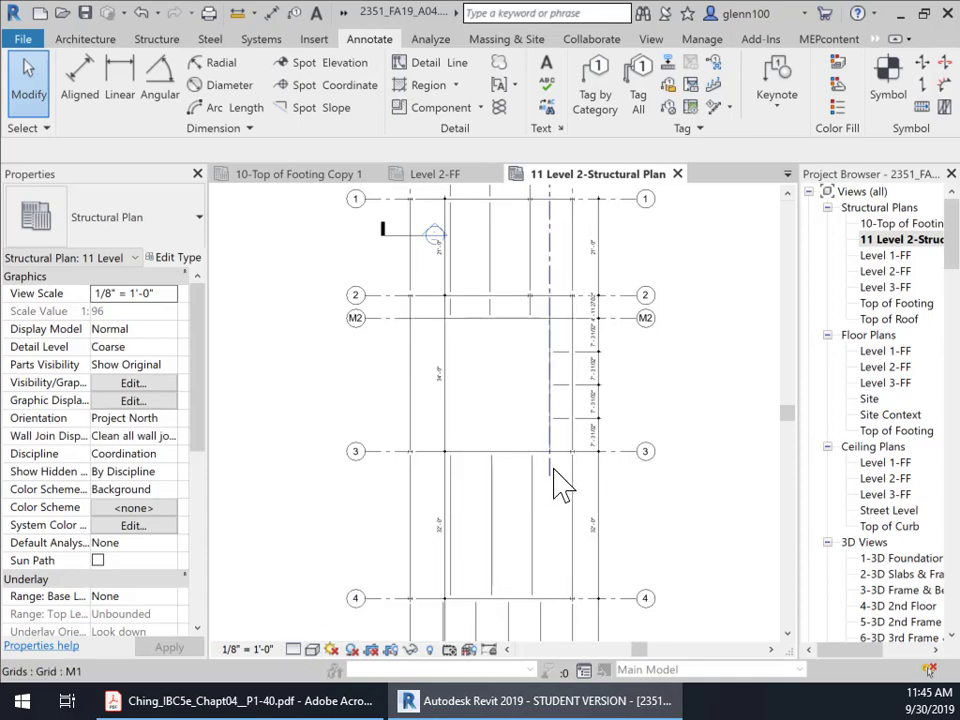
- Move the dimension between grids 4 and 5 inside the plan off the adjacent beam line, closer to grid A
middle_drag(585, 453, 593, 379)
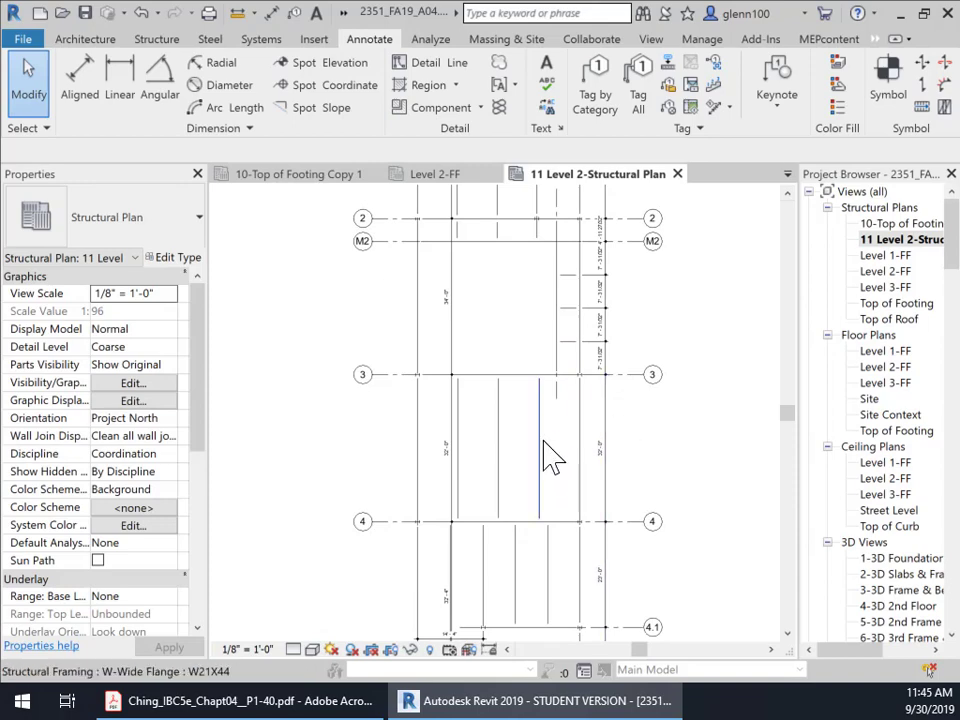
middle_drag(540, 453, 549, 326)
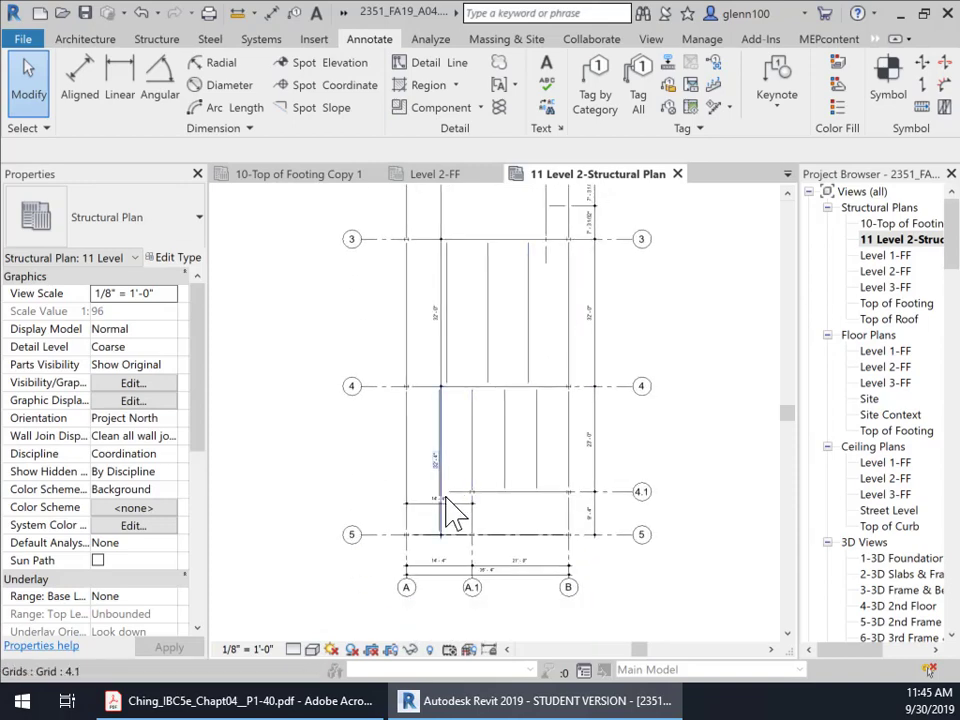
scroll(480, 497, up, 4)
middle_drag(490, 440, 536, 371)
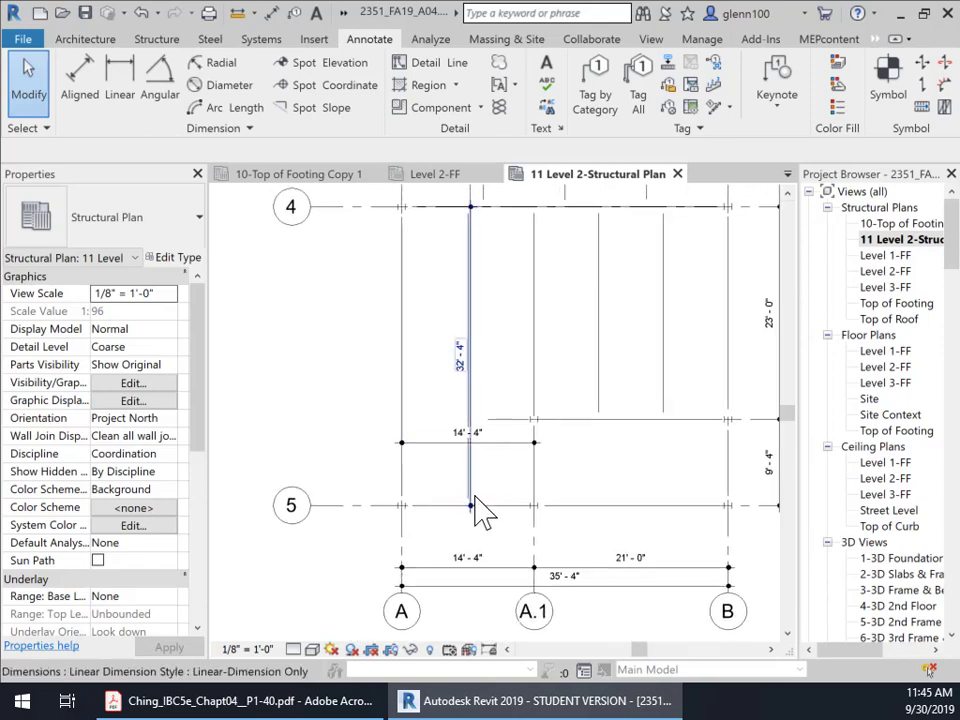
click(473, 500)
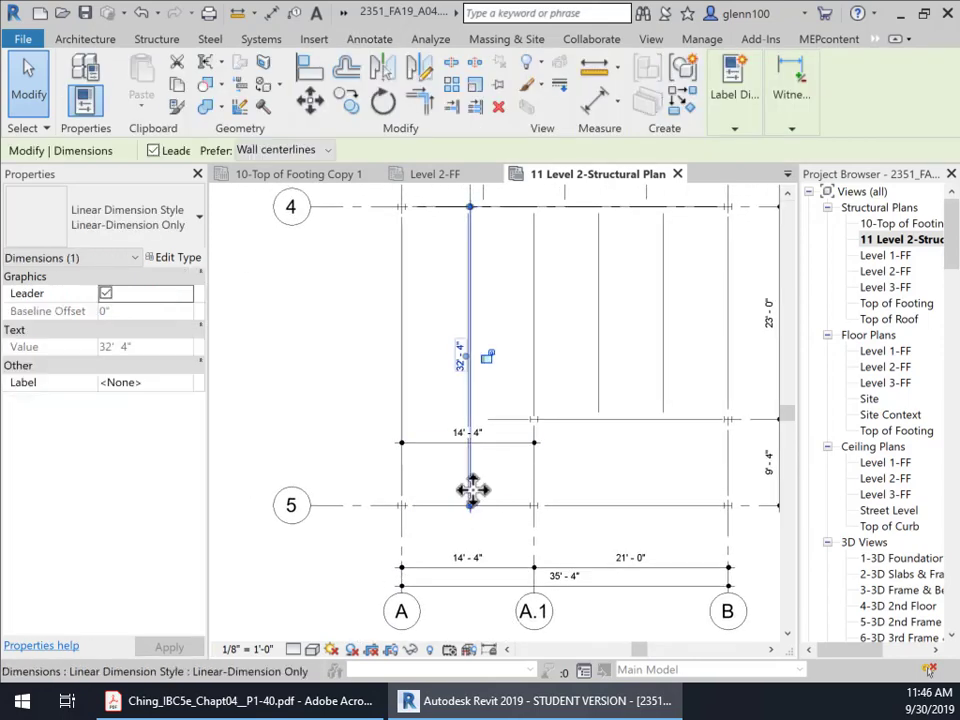
drag(472, 490, 436, 500)
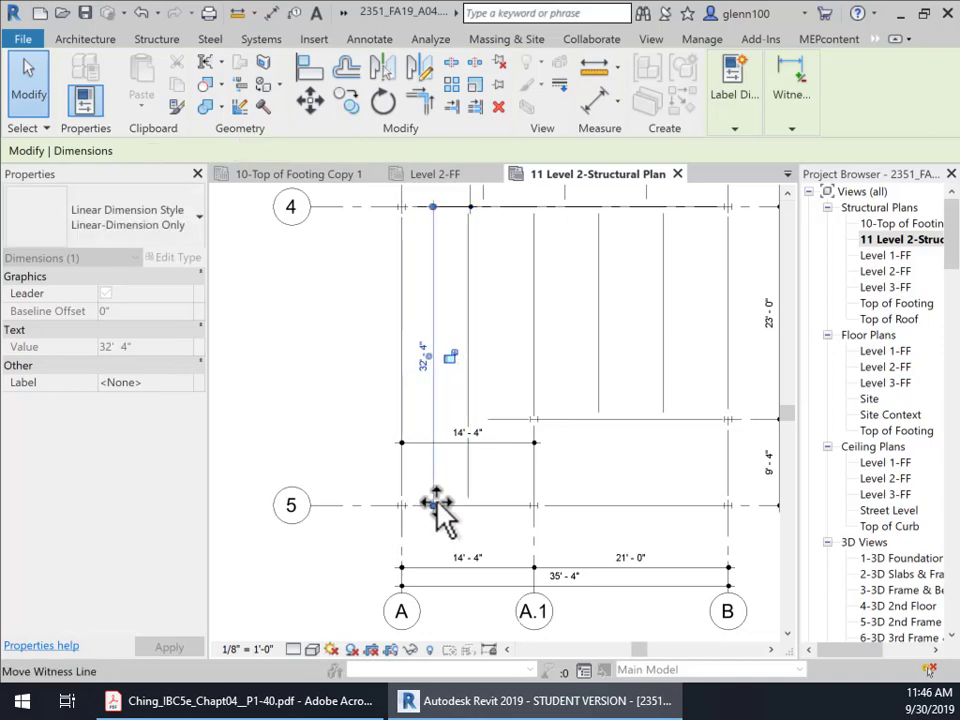
click(321, 407)
- Delete the dimension between grids 4 and 5 near grid A and the duplicate A to A.1 dimension inside the plan
scroll(315, 418, down, 2)
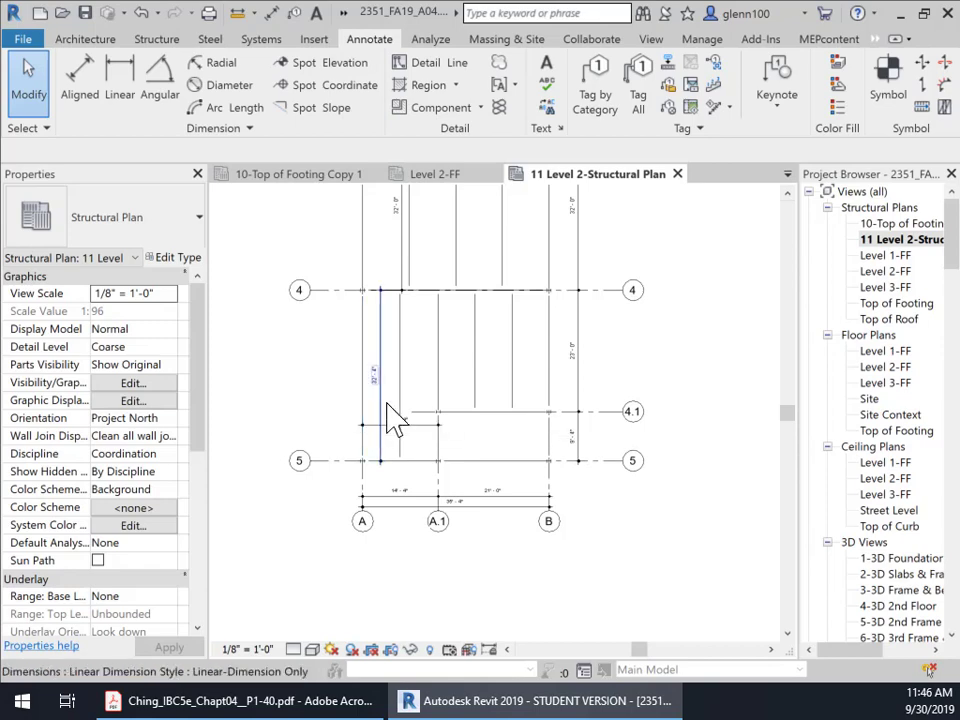
mouse_move(395, 418)
mouse_down()
mouse_move(390, 447)
mouse_move(379, 406)
mouse_move(383, 414)
mouse_up()
click(393, 443)
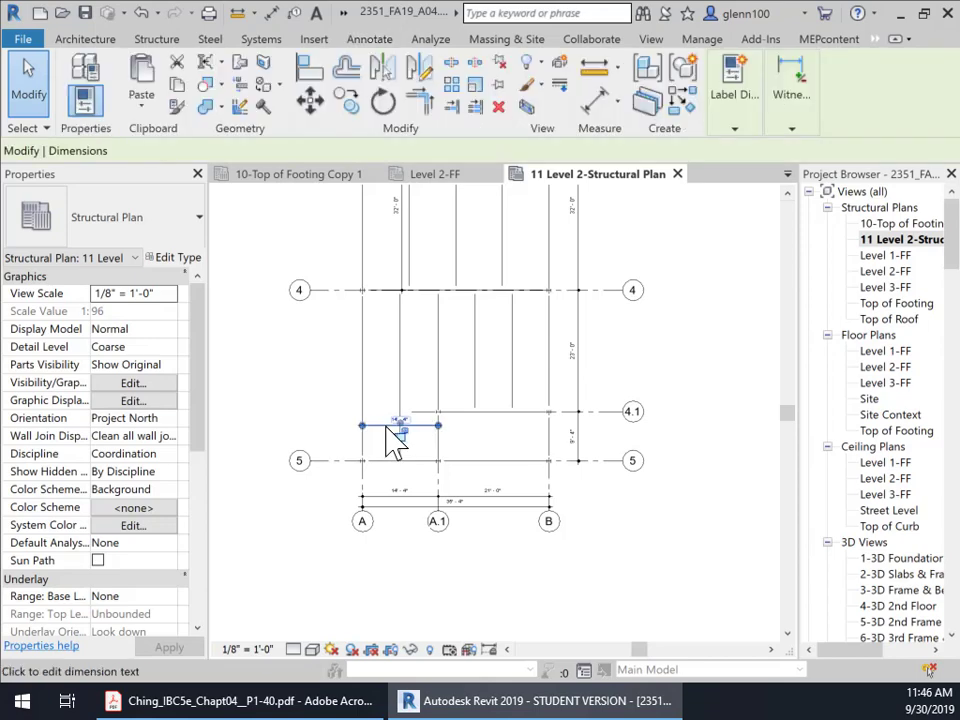
key(Escape)
- Delete the dimensions between grids 3 and 4 and between grids 2 and 3 inside the plan near grid A
scroll(525, 429, down, 1)
middle_drag(530, 445, 577, 497)
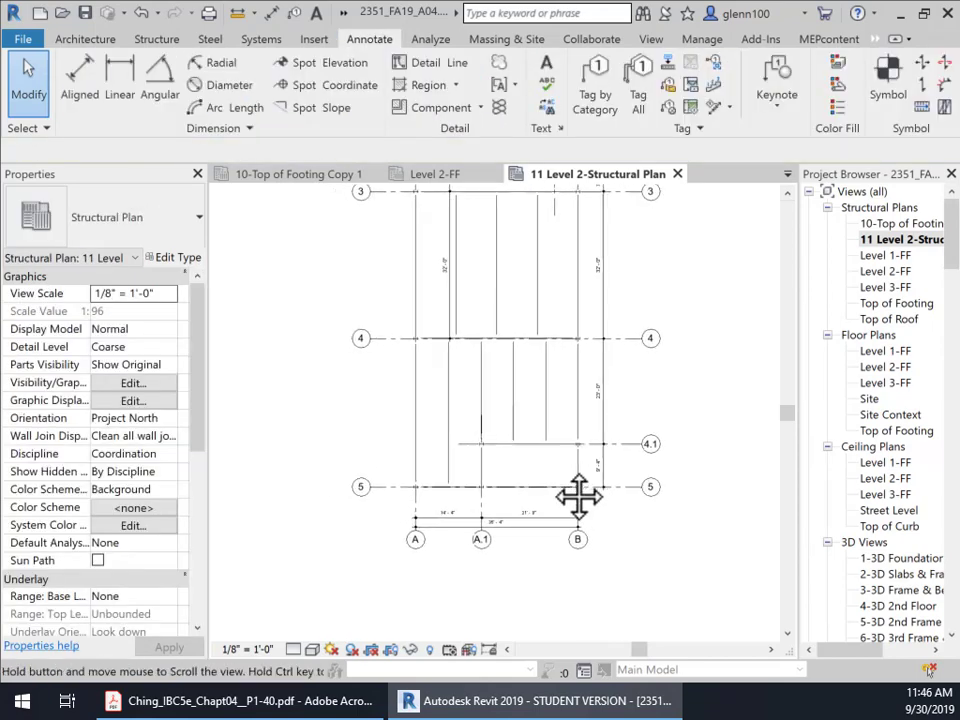
click(448, 302)
key(Delete)
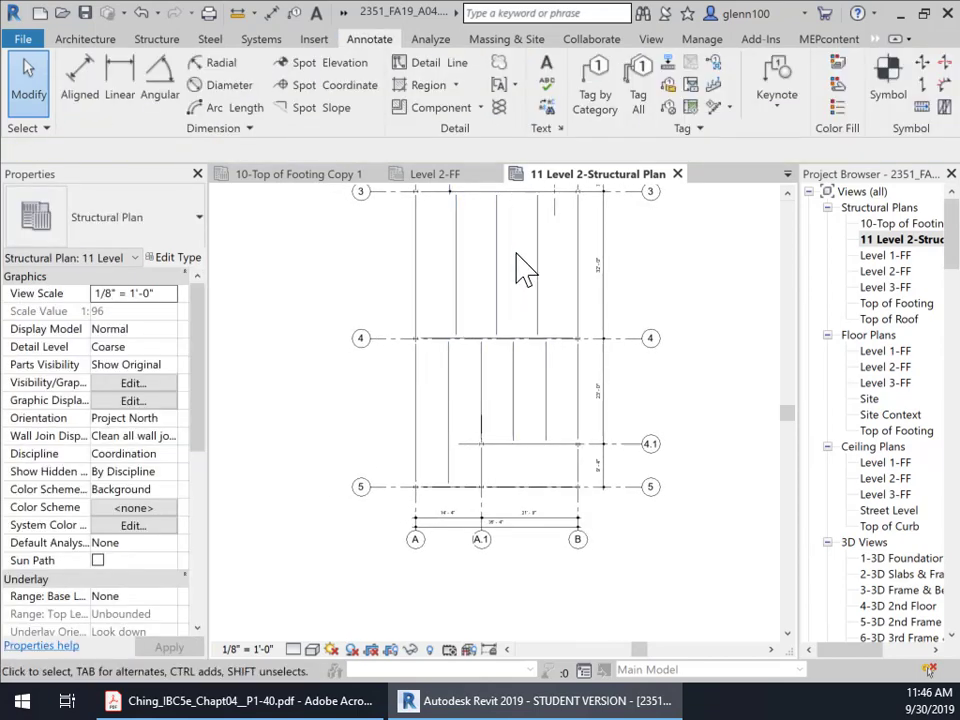
mouse_move(540, 345)
middle_down()
mouse_move(551, 469)
mouse_move(540, 563)
middle_up()
click(448, 365)
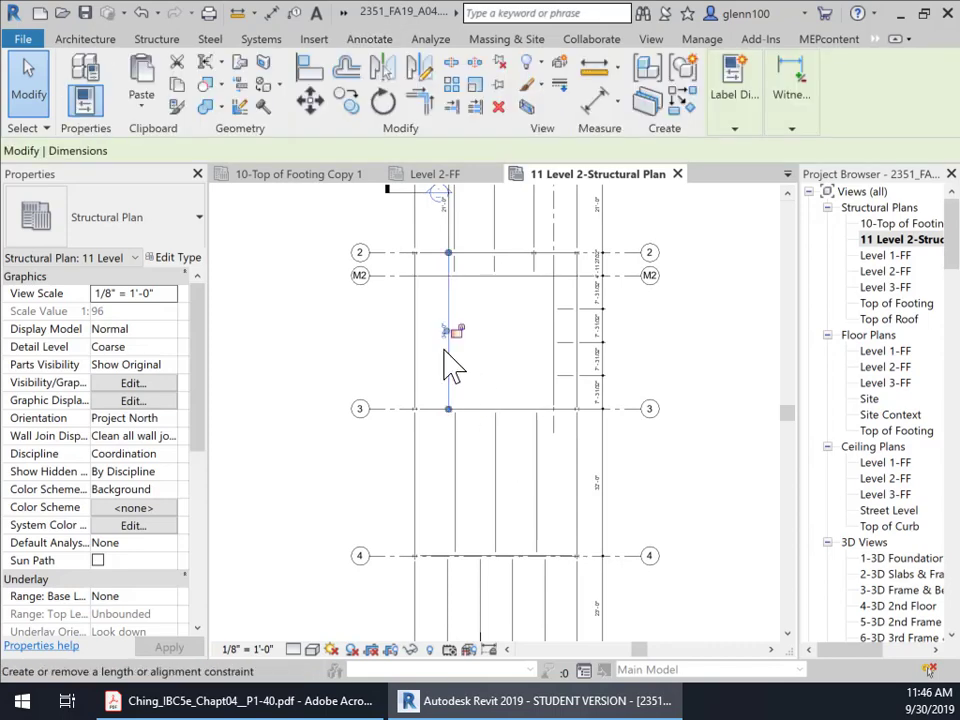
key(Delete)
- Delete the locked dimension between grids 1 and 2 inside the plan near grid A and remove its constraints
middle_drag(497, 343, 514, 536)
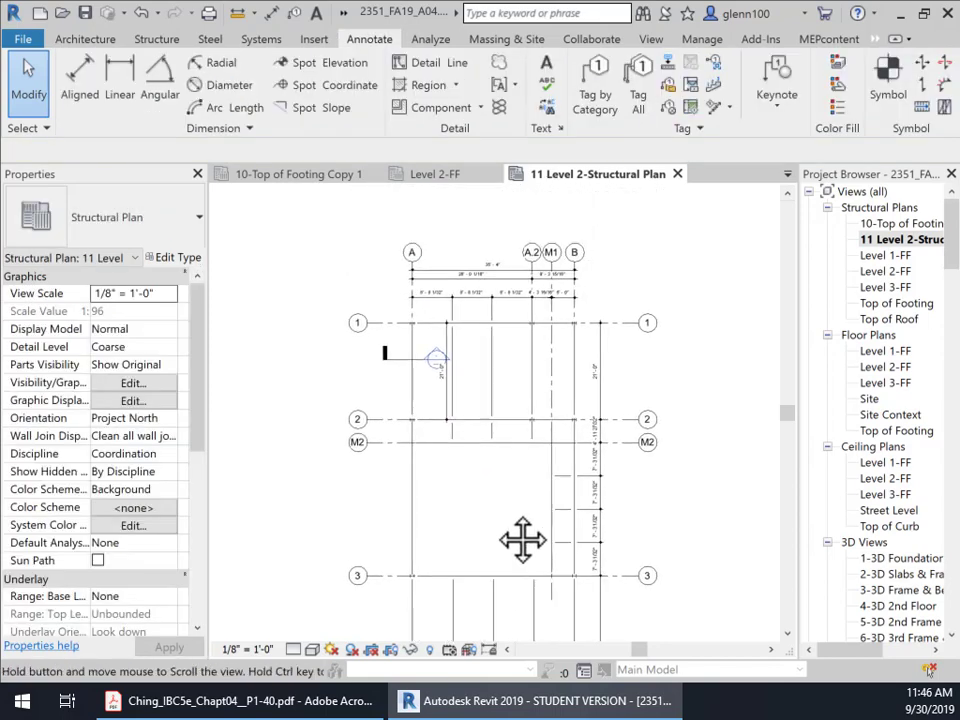
click(443, 372)
key(Delete)
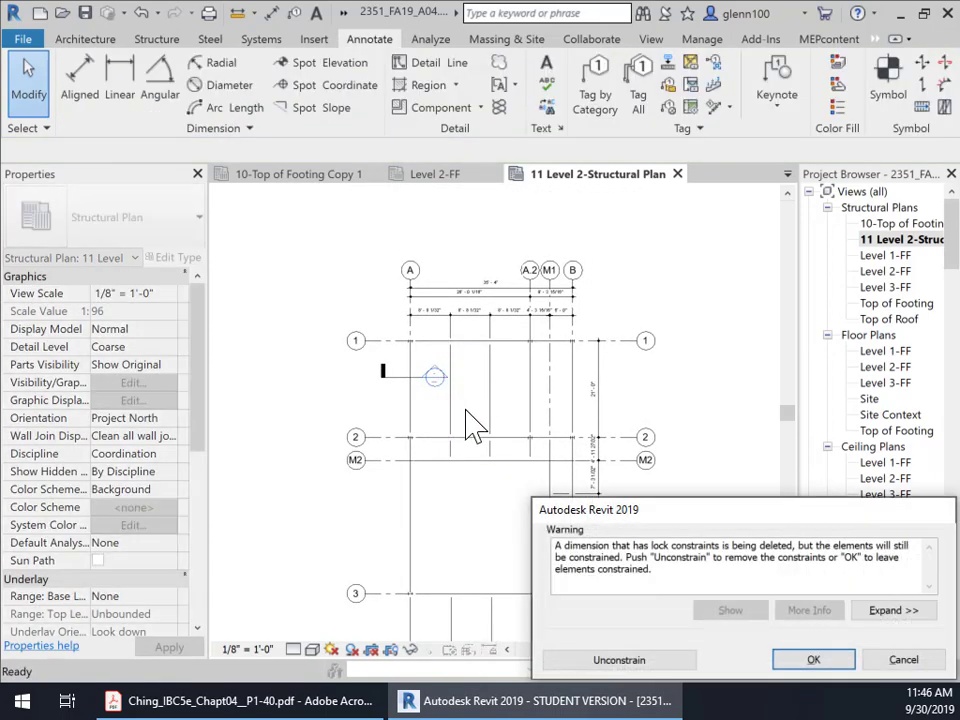
middle_drag(471, 422, 462, 335)
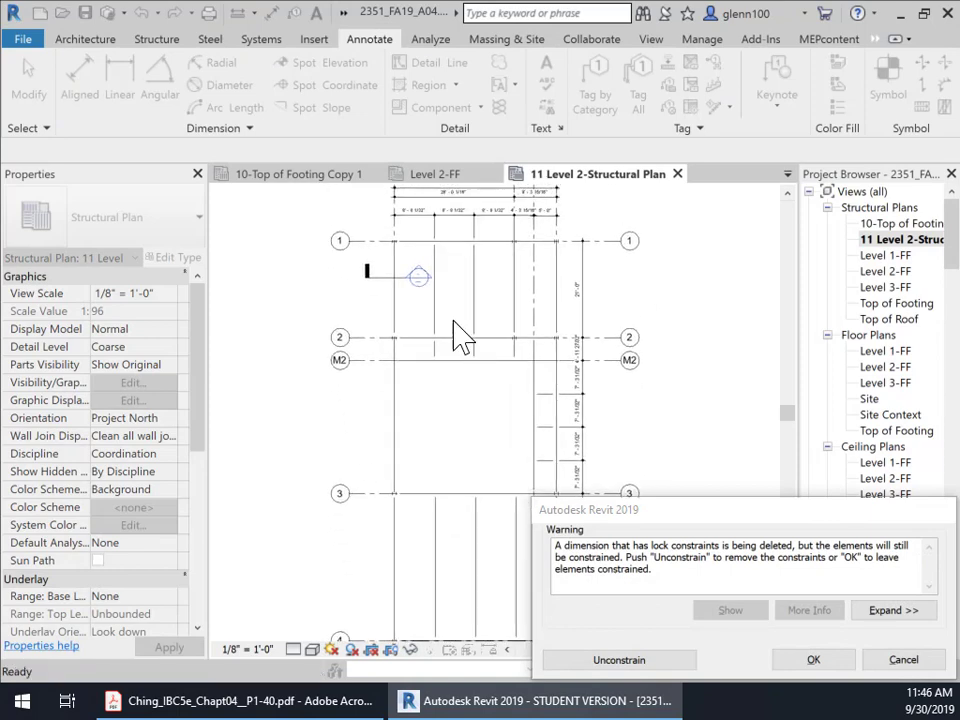
click(653, 664)
- Add a continuous aligned dimension string through grids 1, 2, M2, 3, 4 and 5, placed just outside grid A
scroll(430, 412, down, 2)
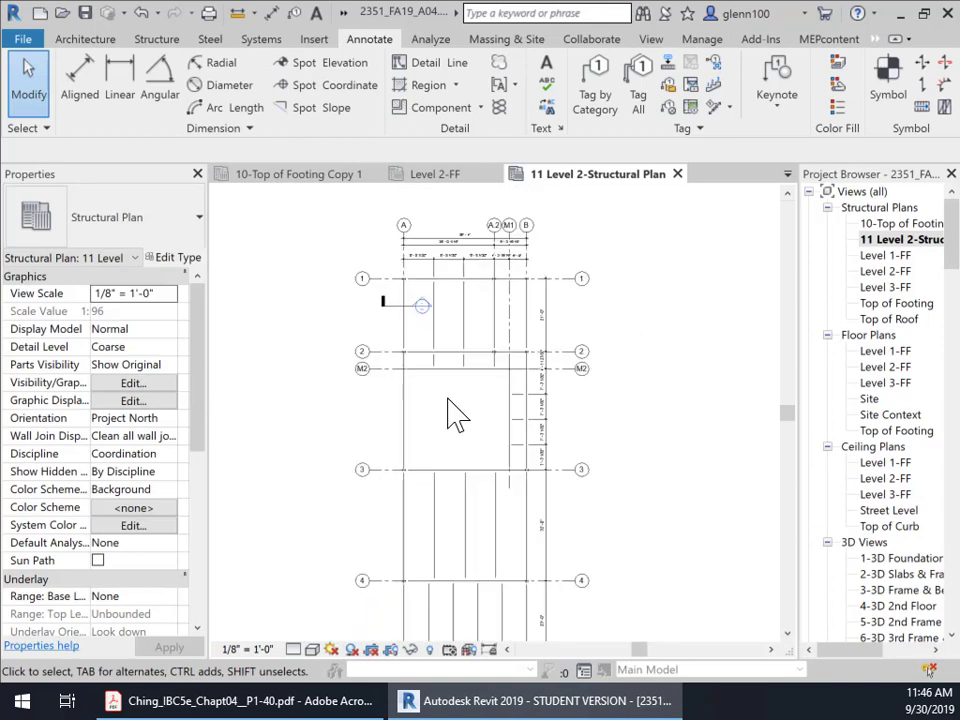
middle_drag(454, 414, 439, 253)
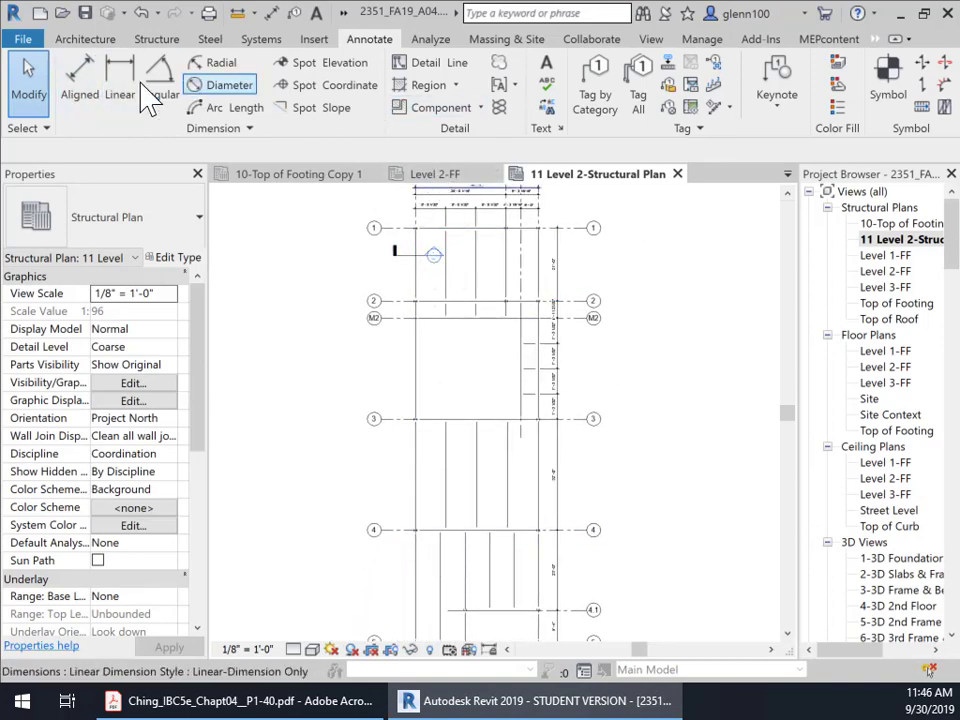
click(80, 76)
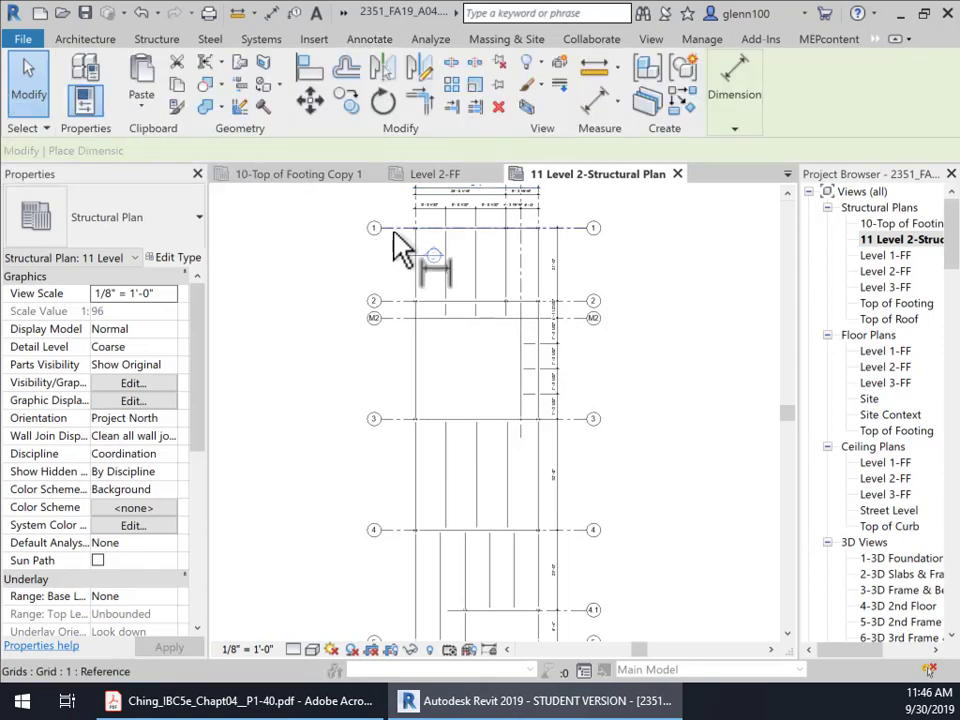
click(405, 243)
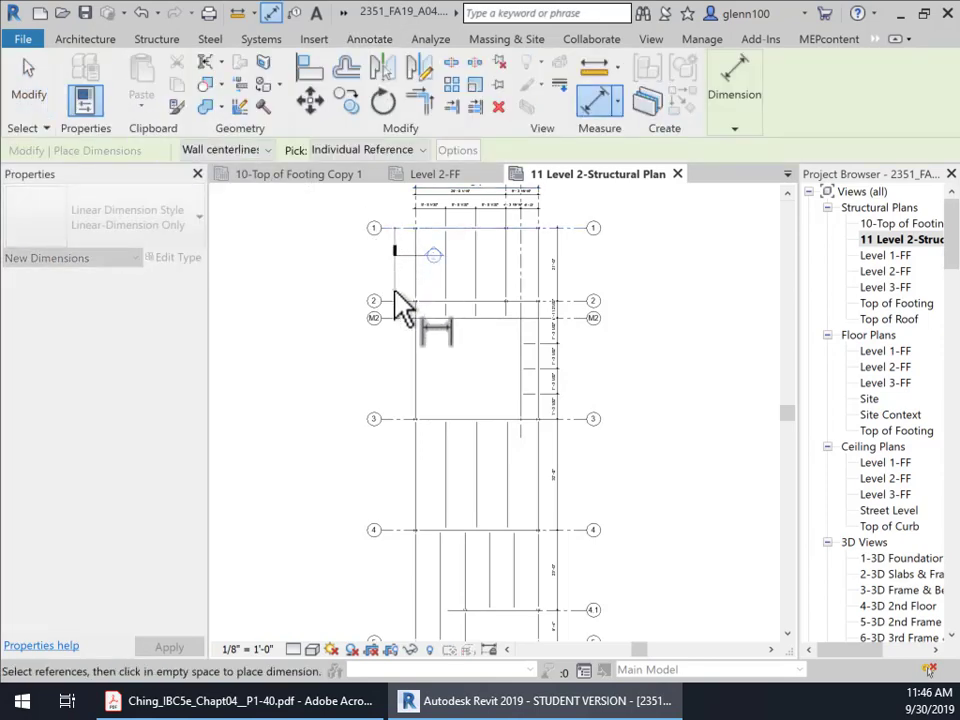
click(397, 302)
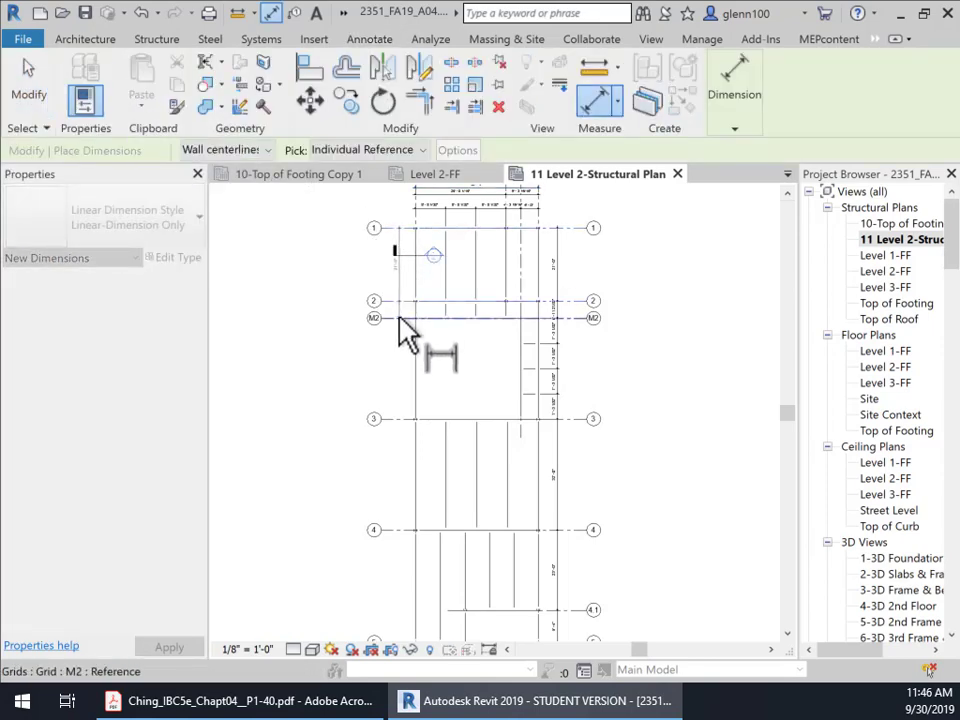
click(397, 420)
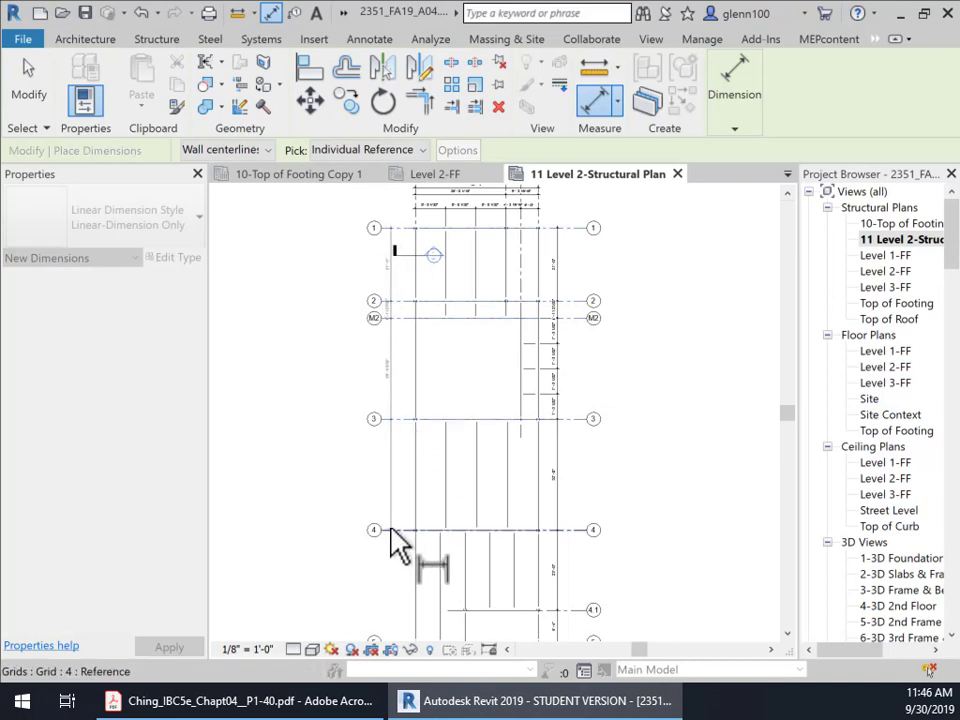
click(397, 540)
scroll(403, 621, down, 1)
middle_drag(403, 621, 386, 396)
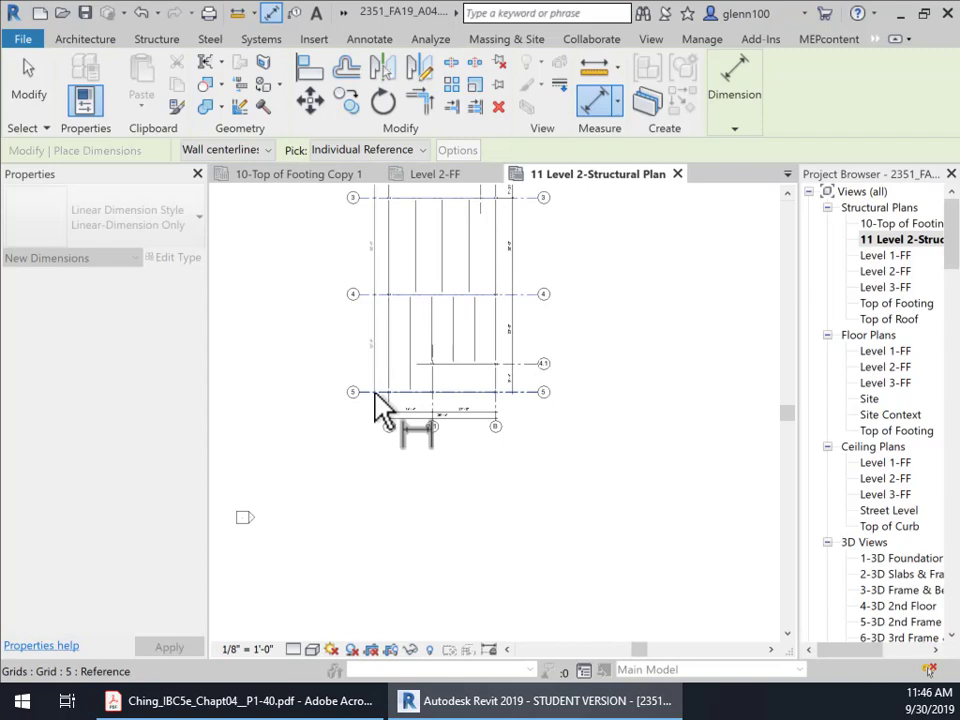
click(374, 393)
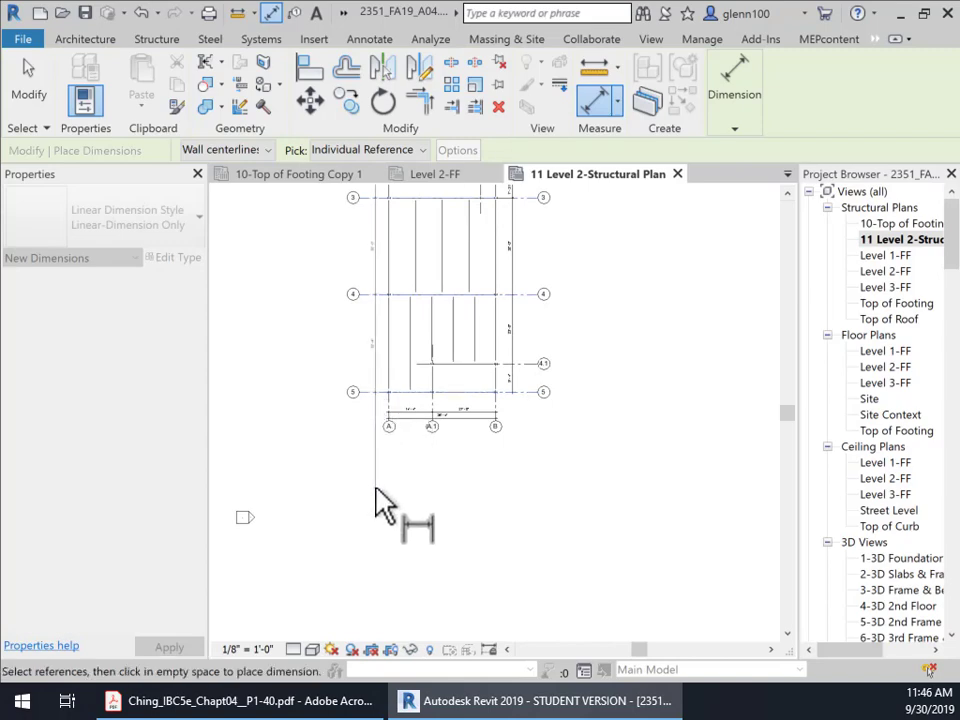
click(380, 505)
middle_drag(544, 444, 475, 719)
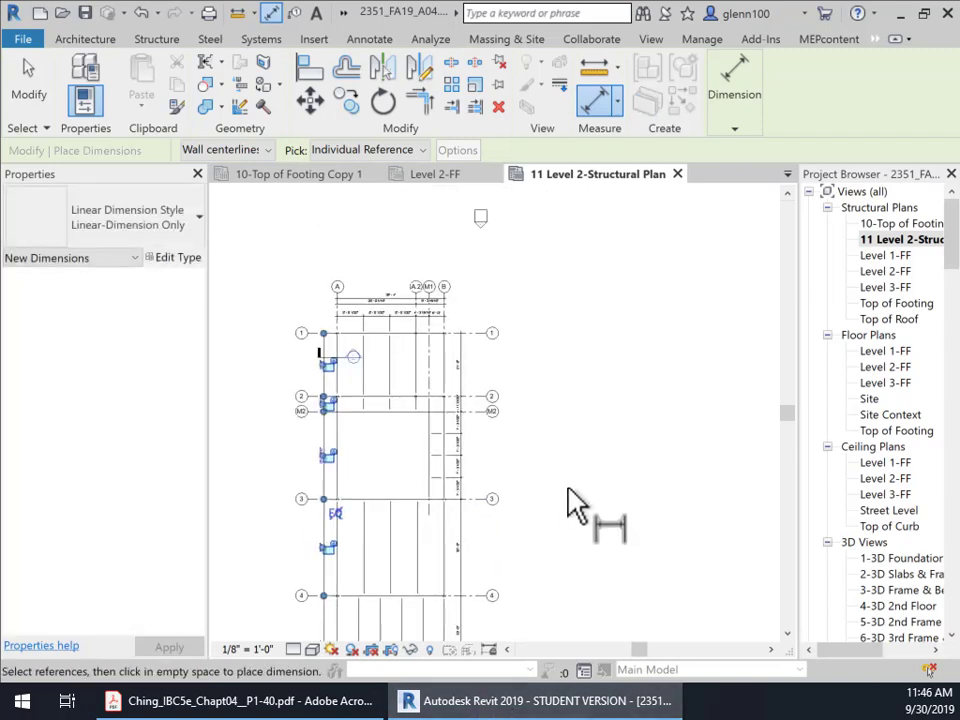
- Tag all untagged structural framing in the current view with the Boxed Structural Framing Tag, horizontal and without leaders
scroll(568, 489, up, 2)
middle_drag(502, 398, 703, 528)
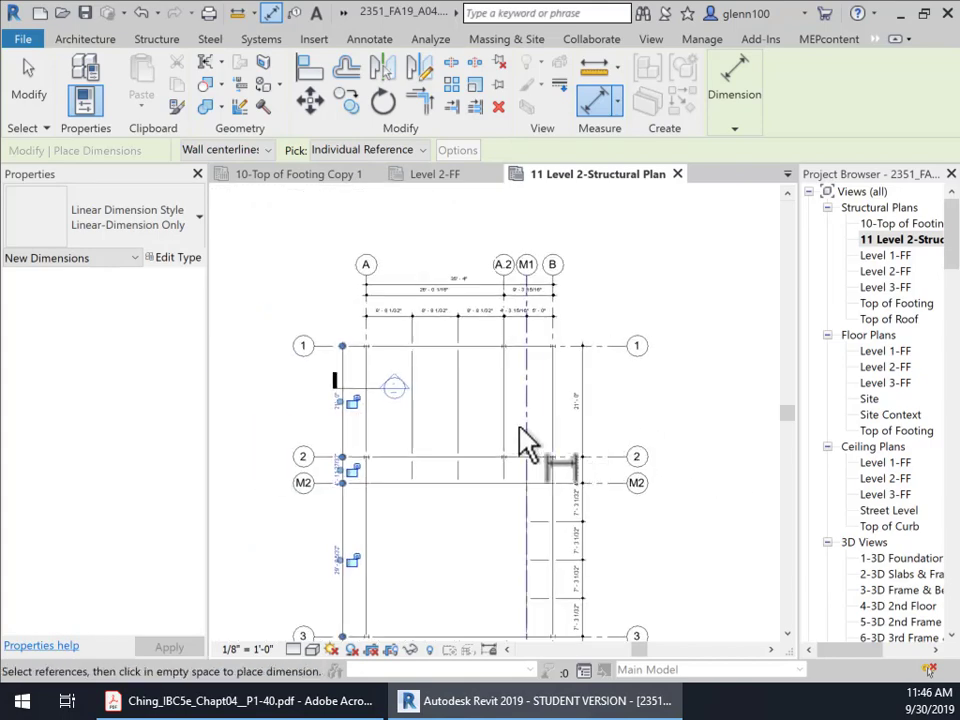
click(24, 96)
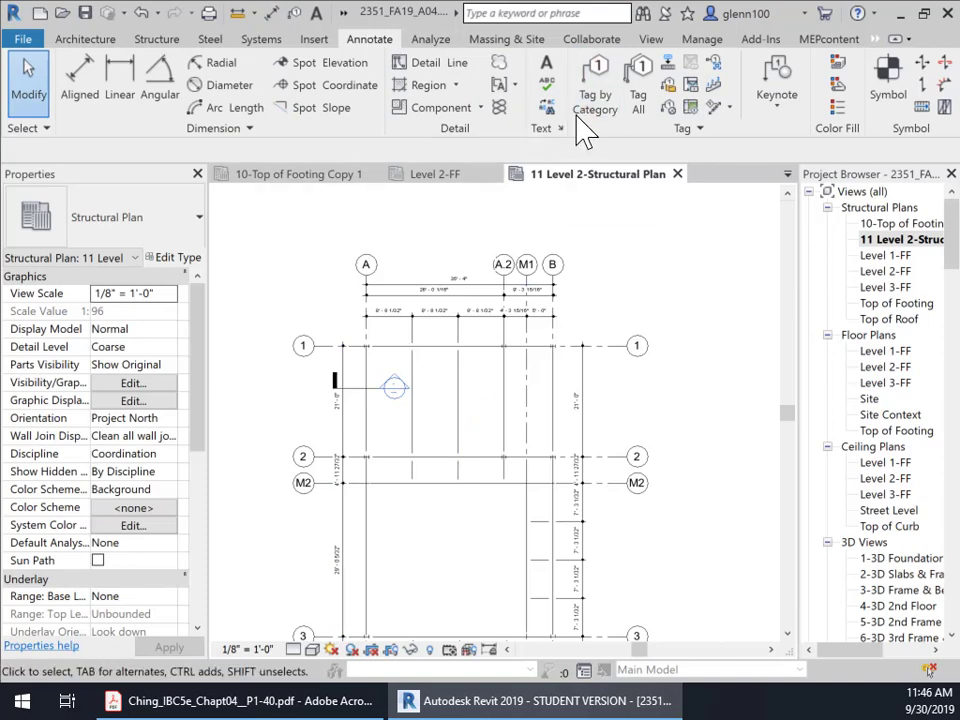
click(638, 100)
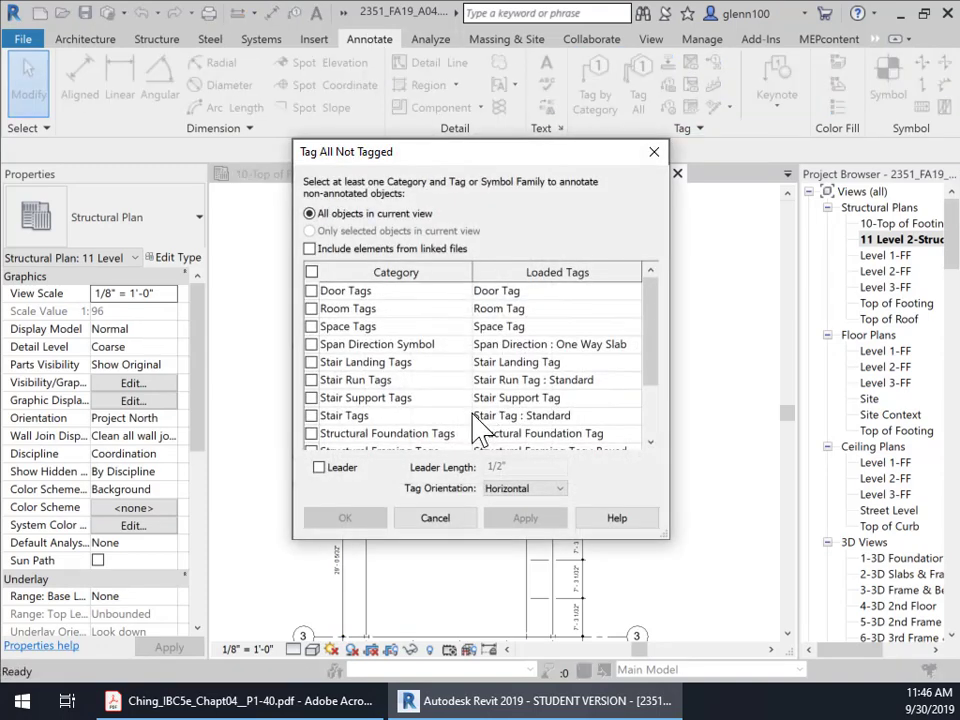
scroll(432, 372, down, 2)
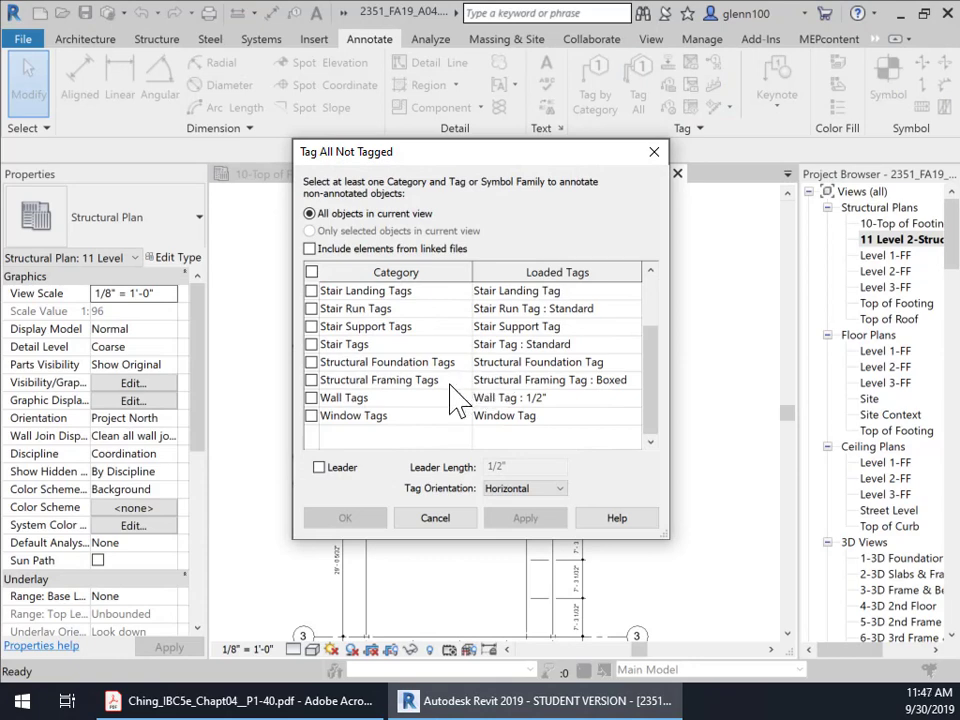
click(311, 381)
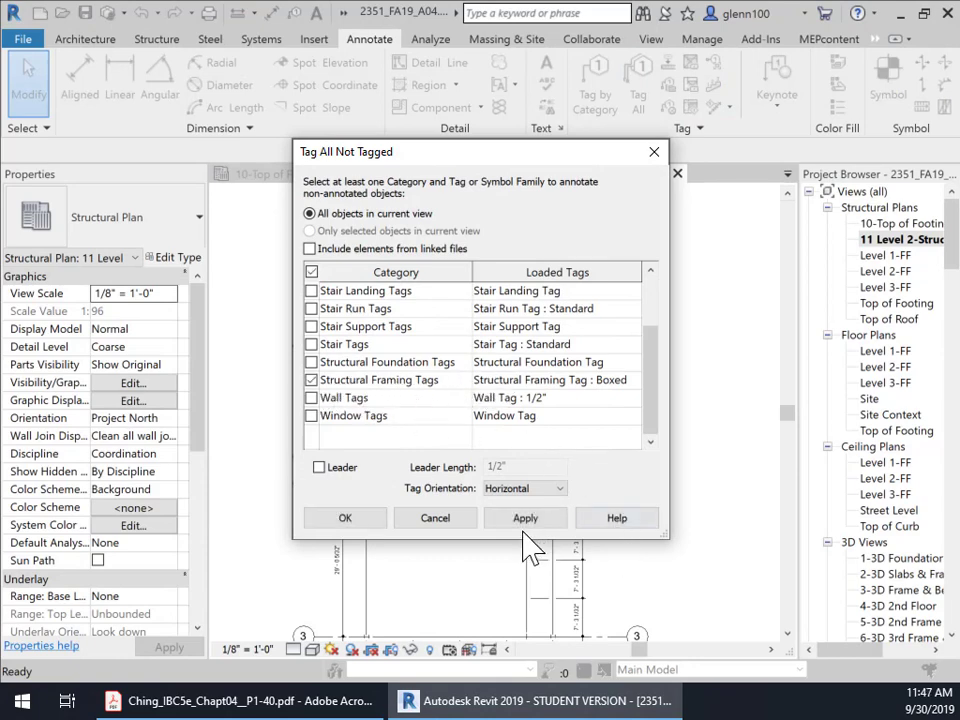
click(527, 521)
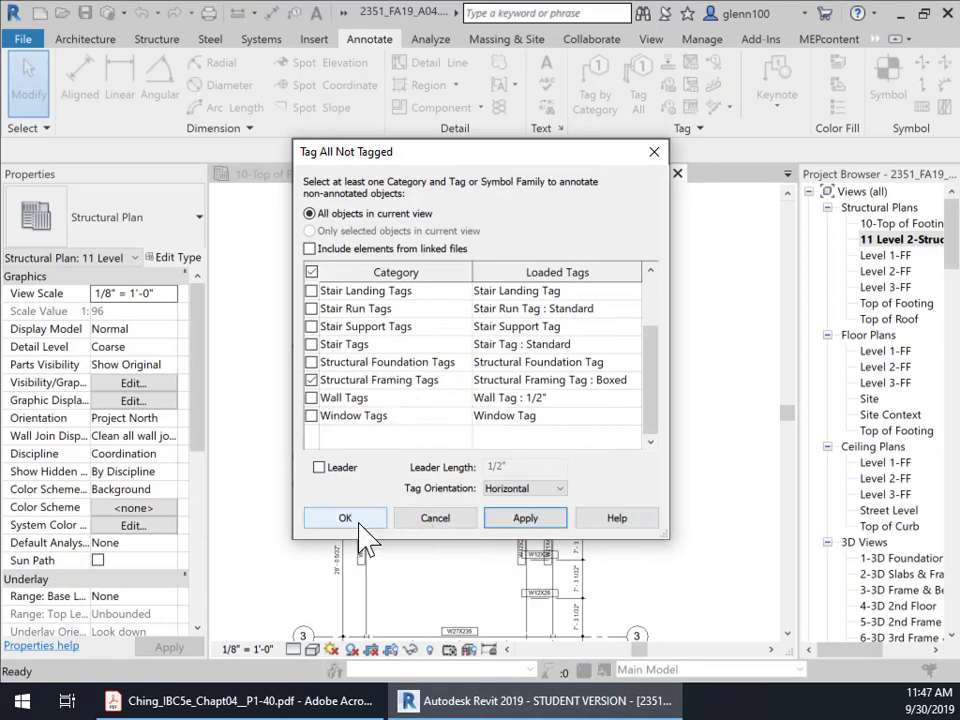
click(352, 520)
- Move the vertical W21X44 and W12X26 tags between grids M2 and 3 outward, clear of the short beams between M1 and B
middle_drag(478, 560, 522, 349)
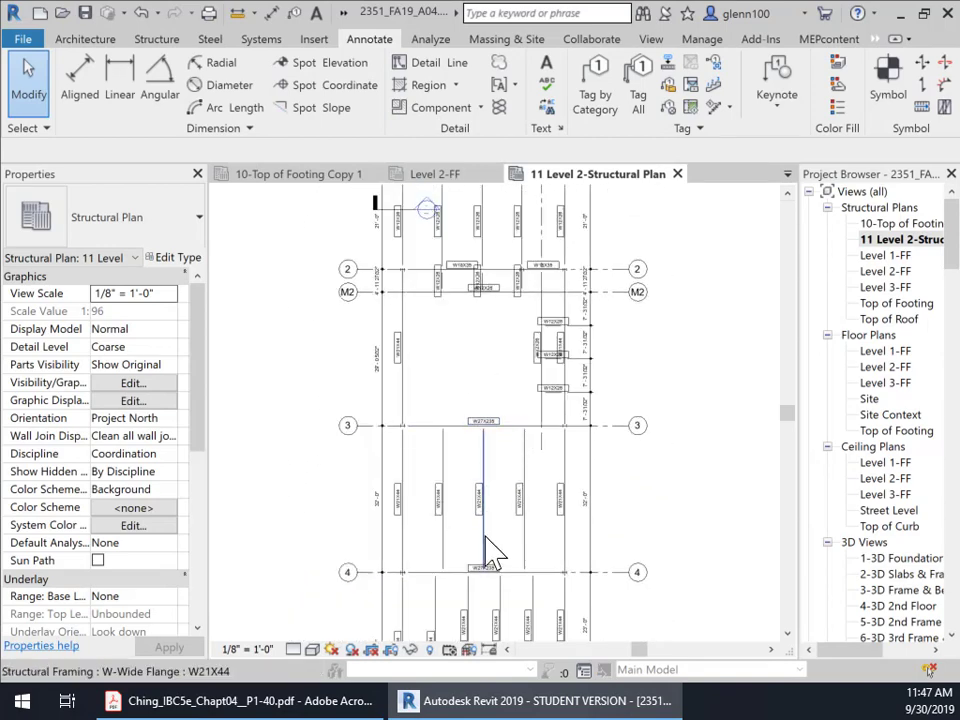
middle_drag(489, 553, 506, 634)
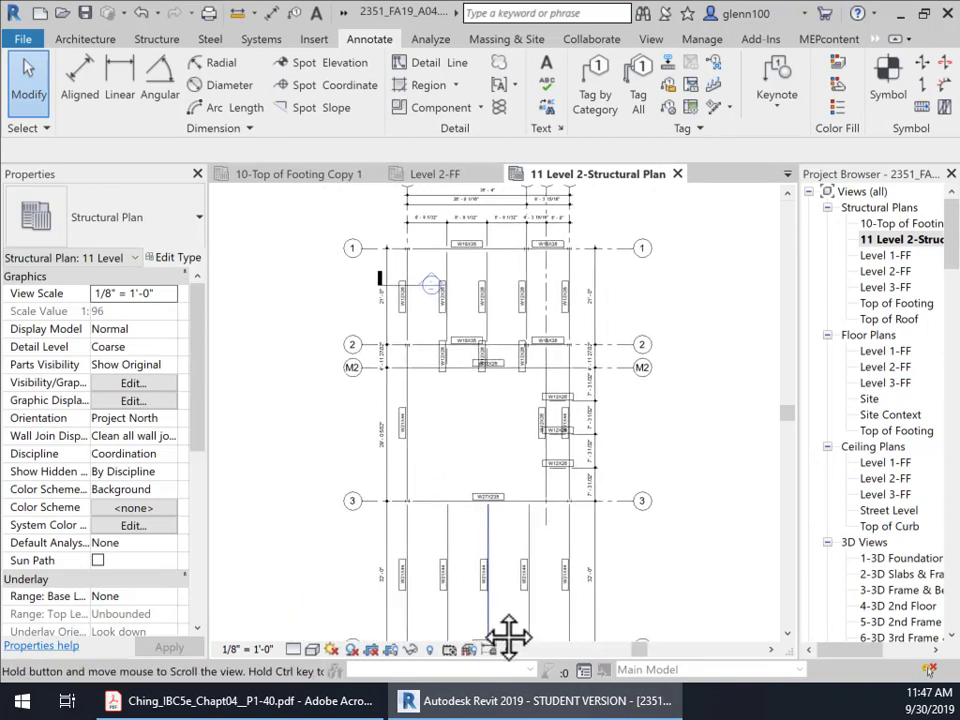
scroll(617, 429, up, 4)
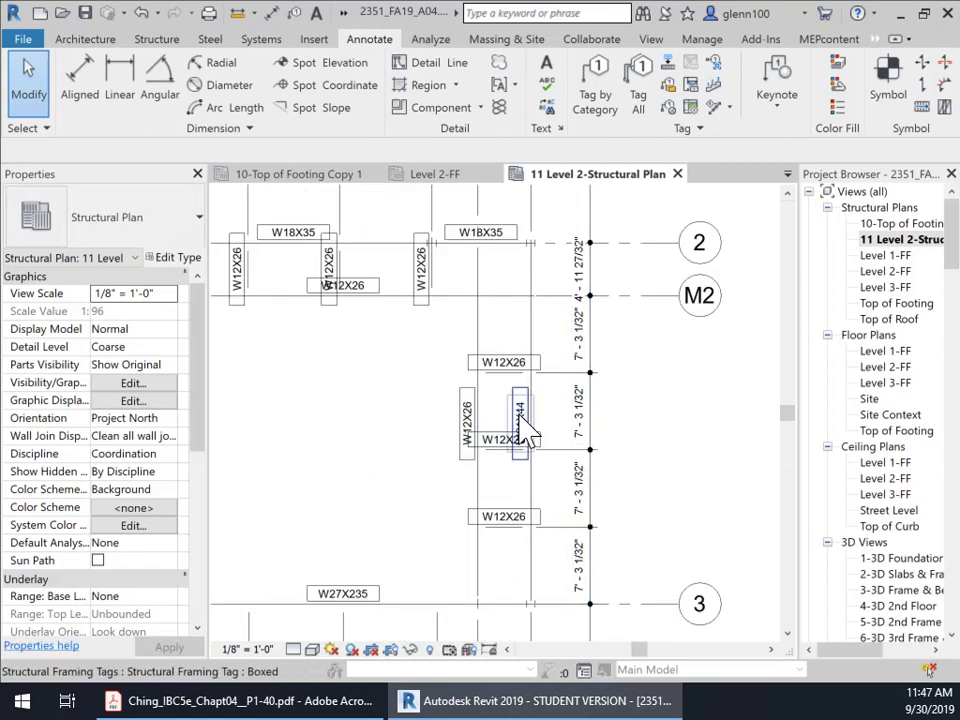
drag(519, 426, 550, 440)
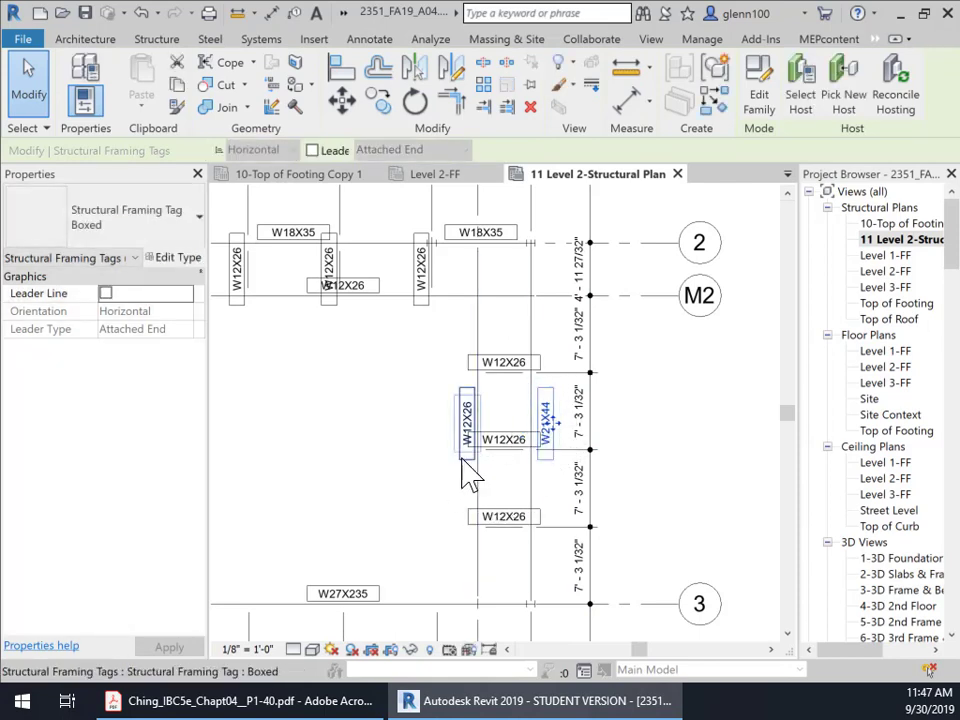
click(468, 440)
drag(478, 436, 455, 432)
click(317, 456)
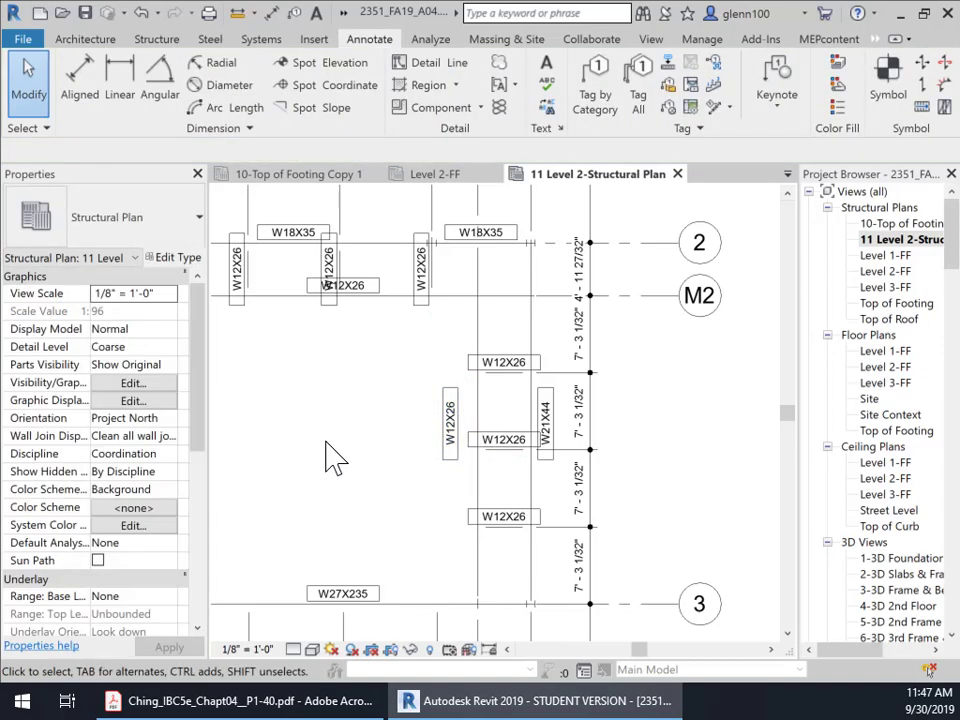
- Move the horizontal W12X26 tag on grid M2 below the beam, clear of the overlapping vertical beam tag
scroll(340, 447, down, 2)
middle_drag(345, 447, 477, 459)
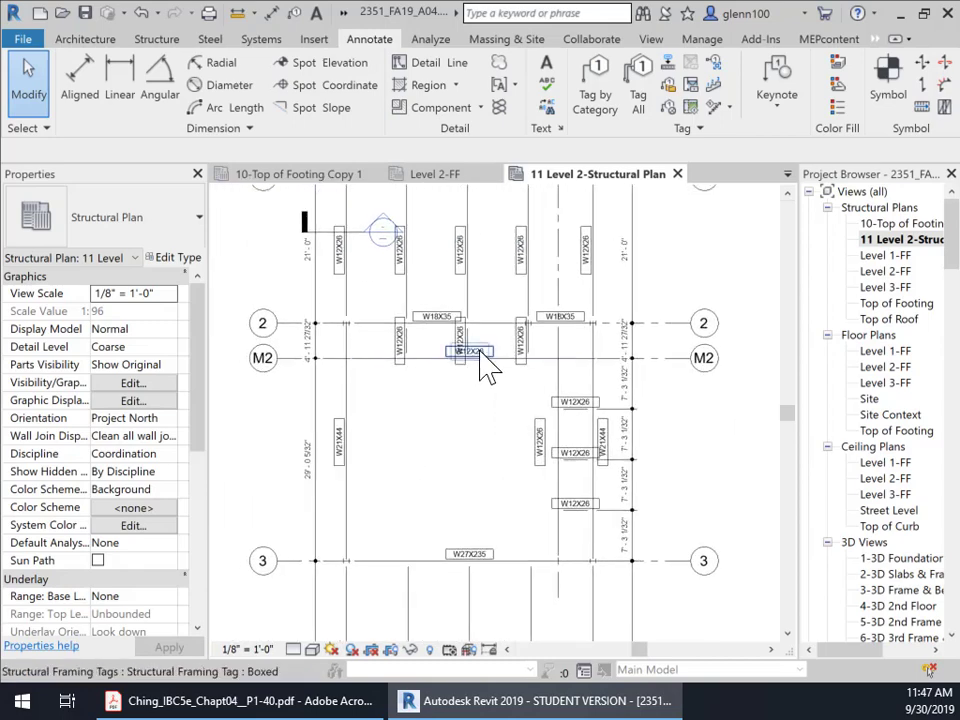
click(478, 360)
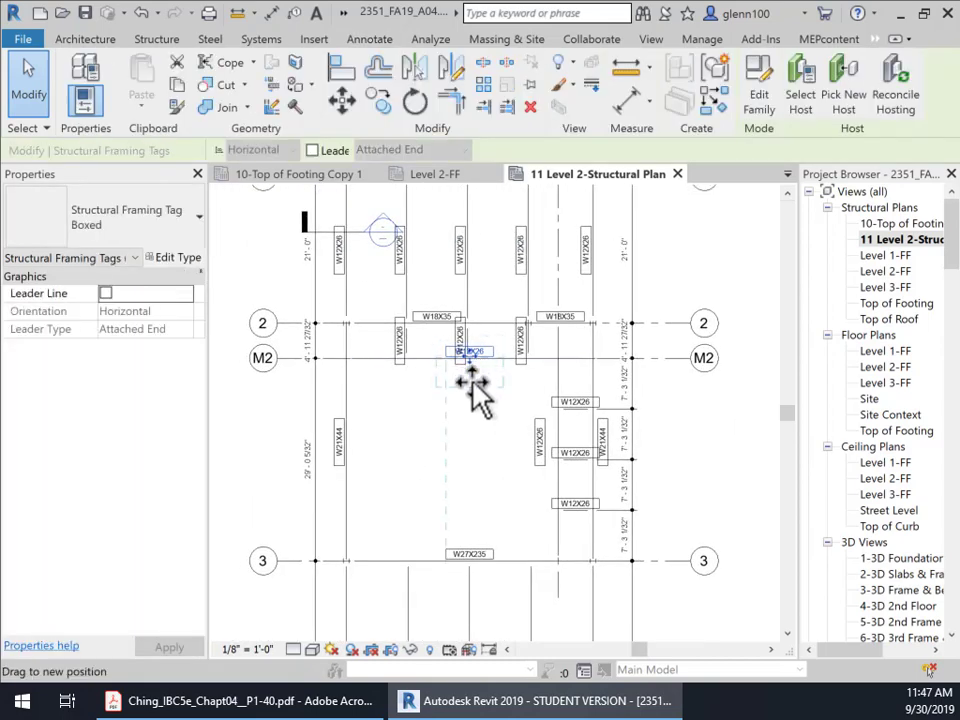
drag(472, 382, 472, 385)
click(482, 417)
middle_drag(527, 447, 519, 441)
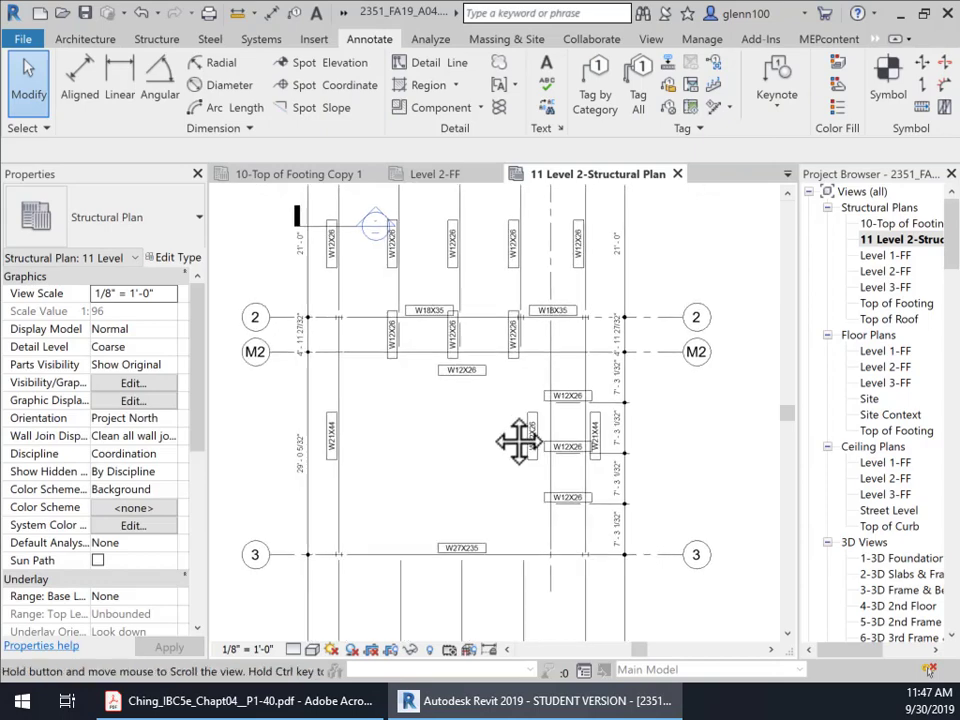
- Start tagging the column at grids A and 1 by category and load the Structural Column Tag.rfa family
scroll(480, 461, down, 3)
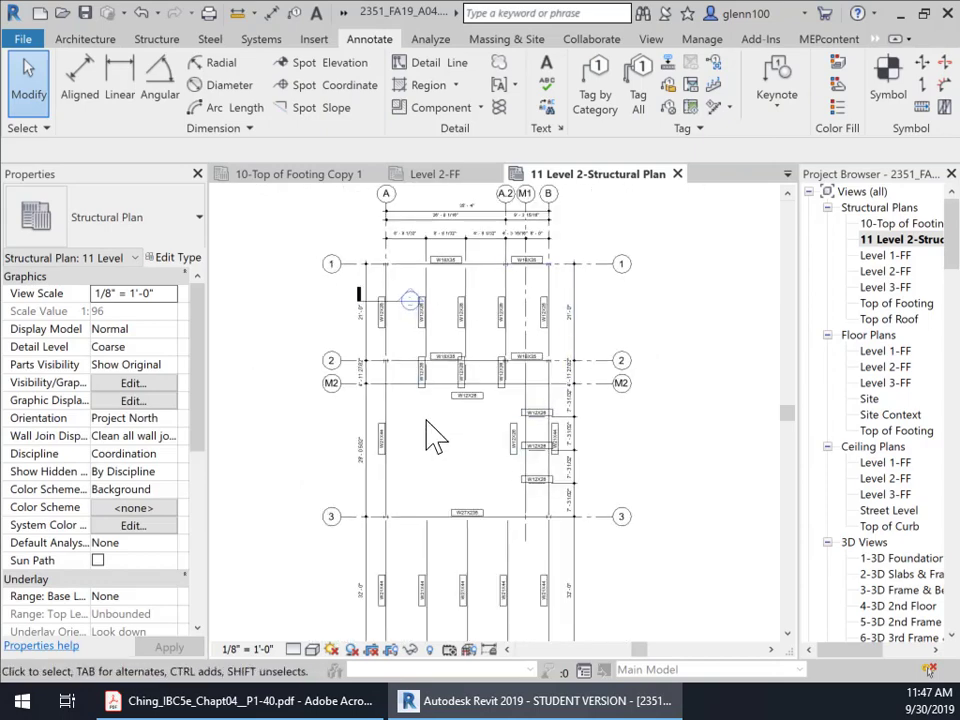
middle_drag(469, 494, 468, 496)
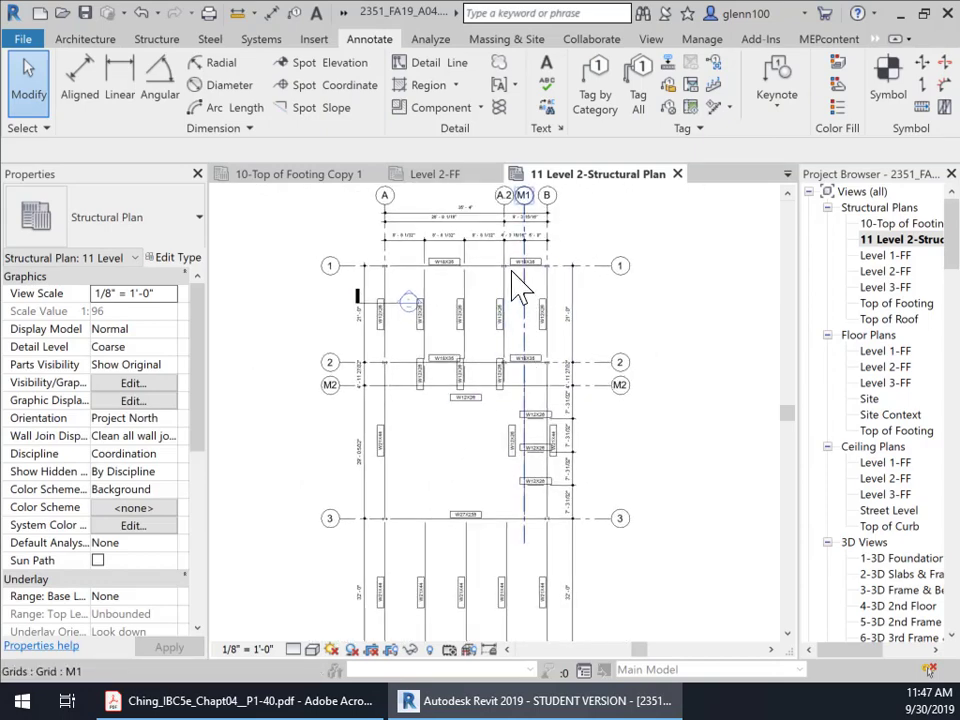
scroll(407, 283, up, 4)
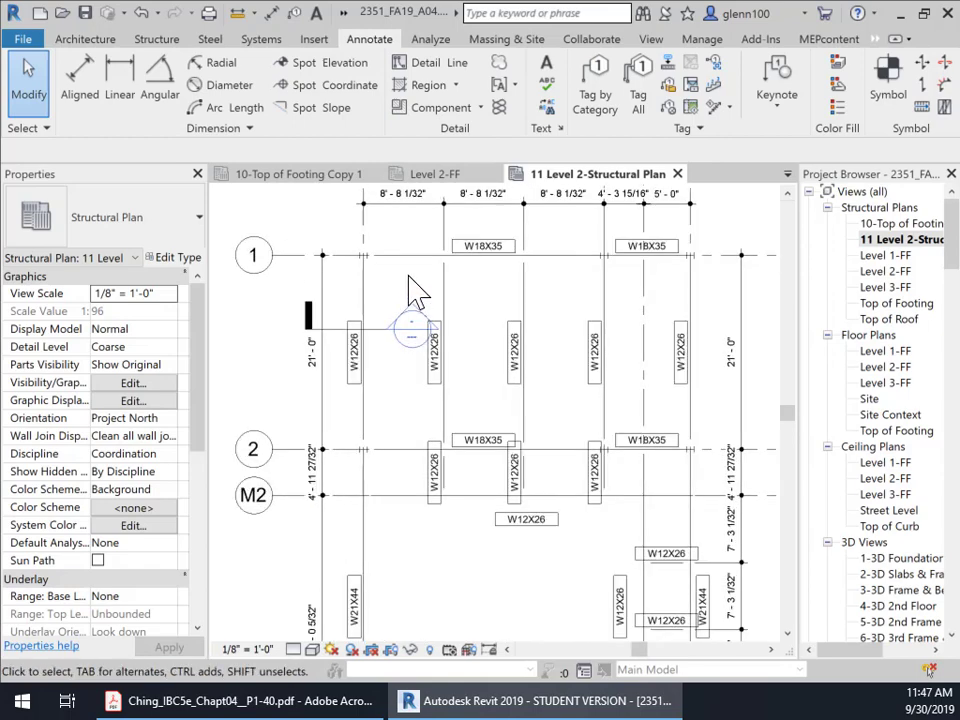
middle_drag(392, 305, 432, 450)
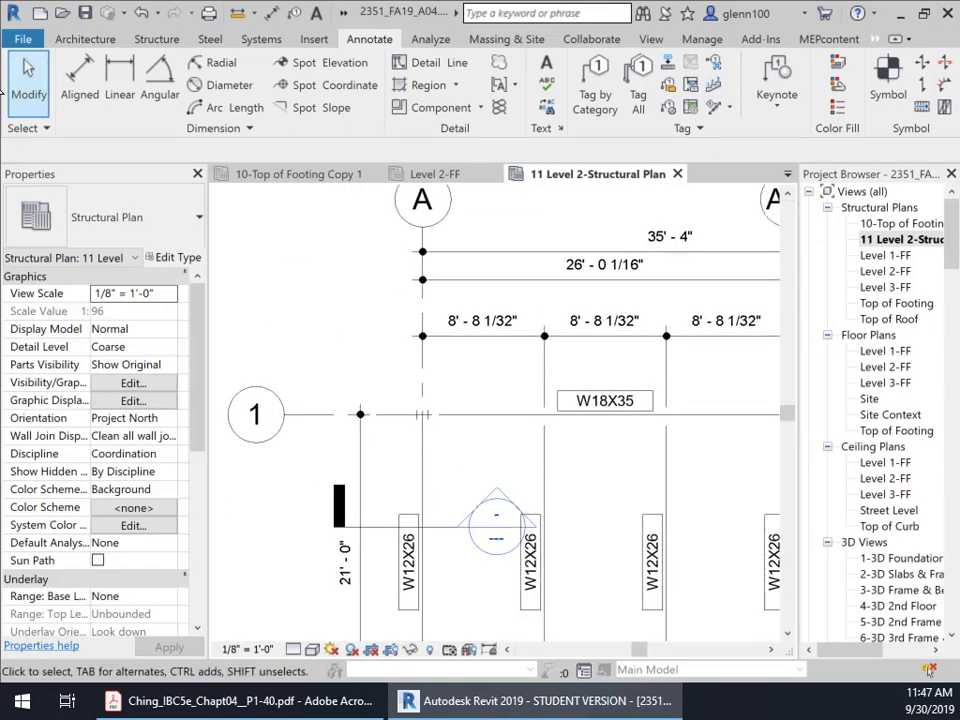
key(t)
key(g)
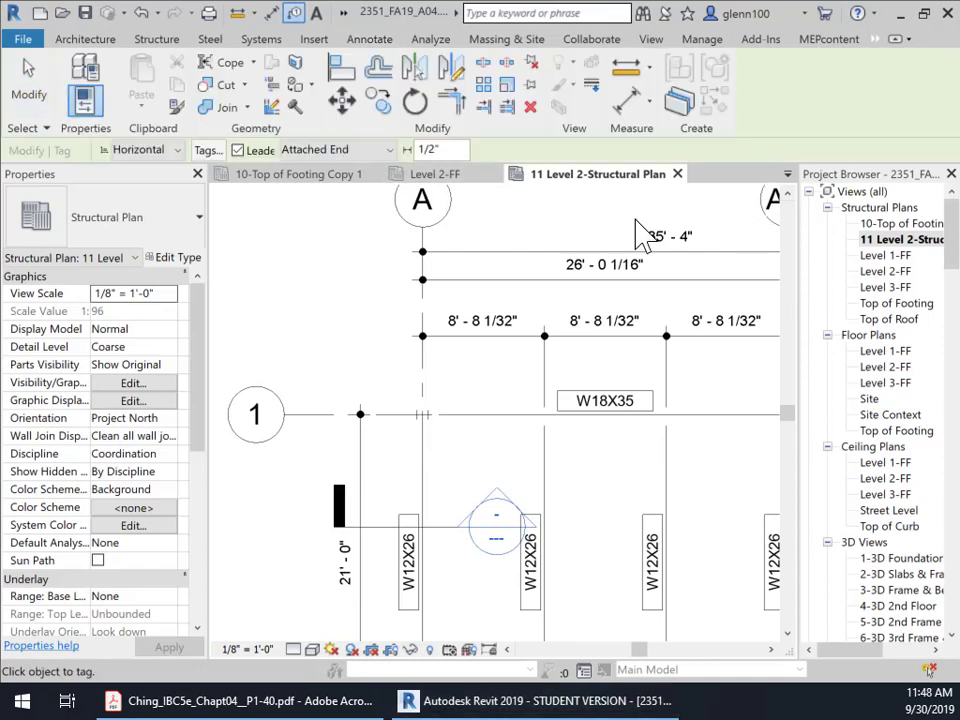
click(372, 40)
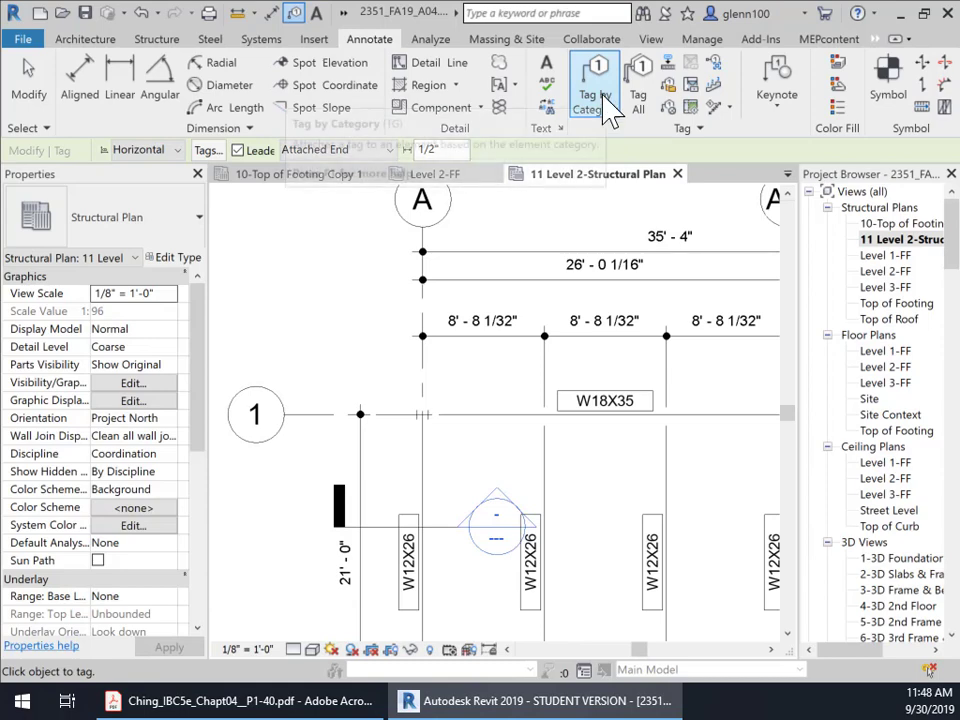
click(429, 421)
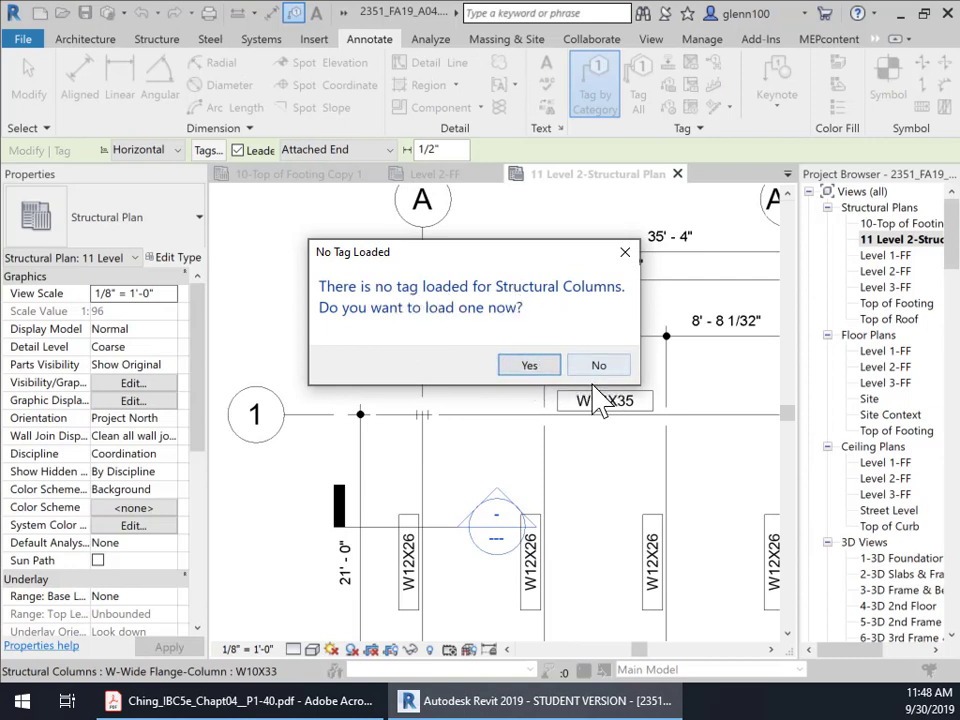
click(530, 366)
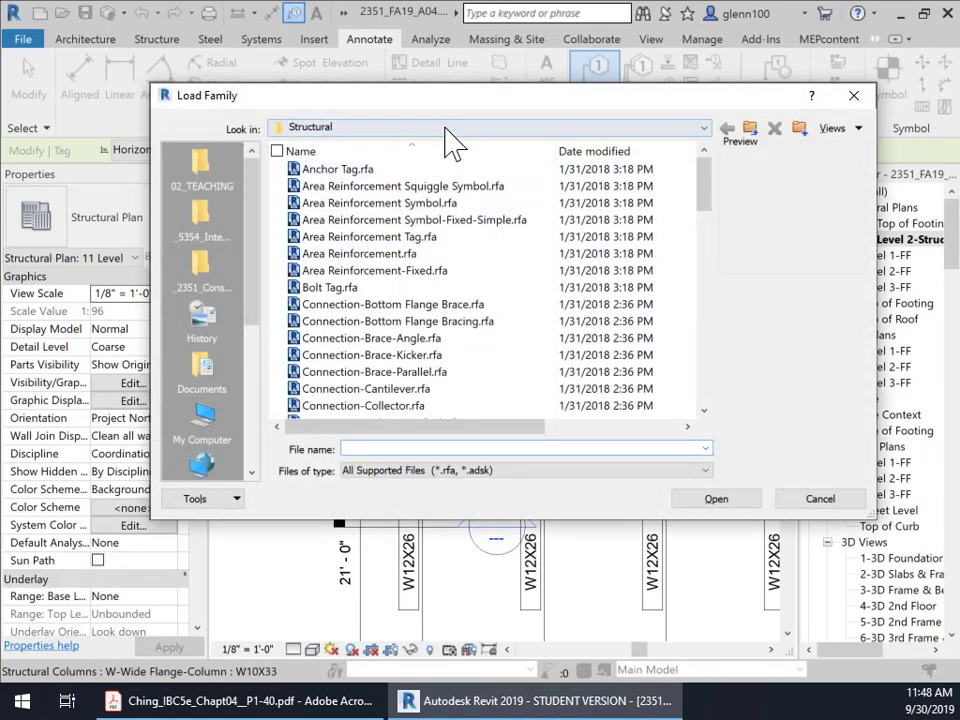
scroll(330, 350, down, 10)
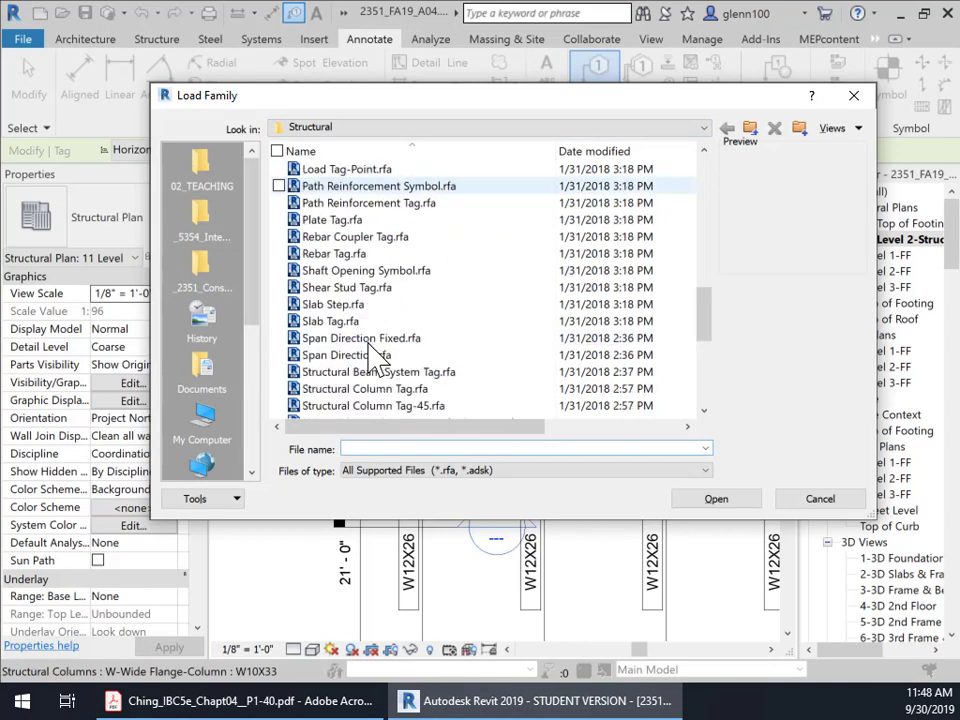
click(418, 392)
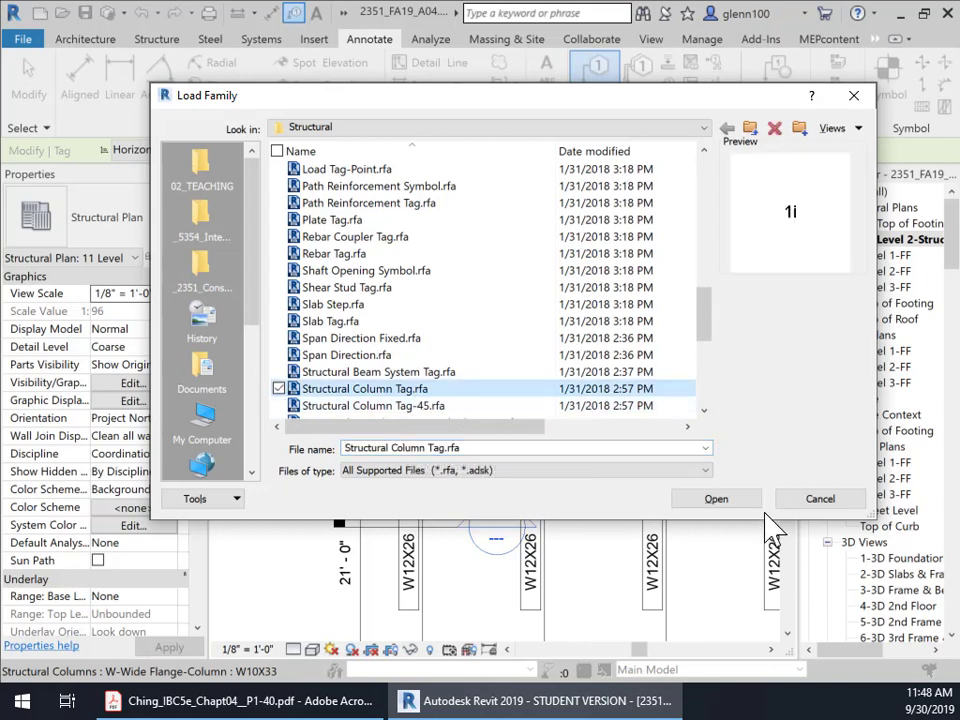
click(730, 502)
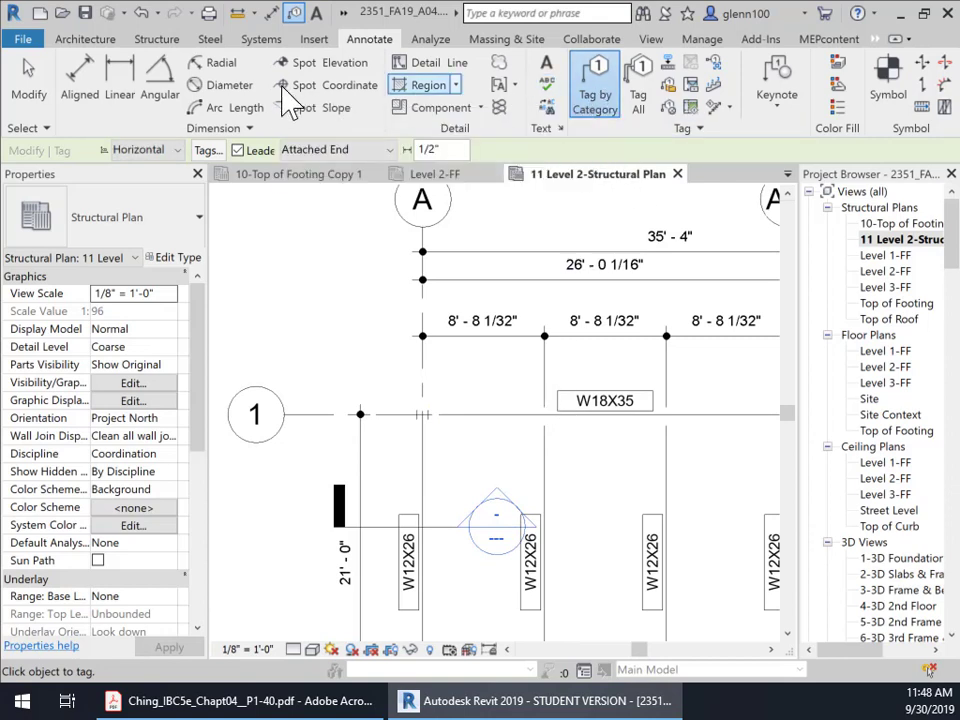
key(Escape)
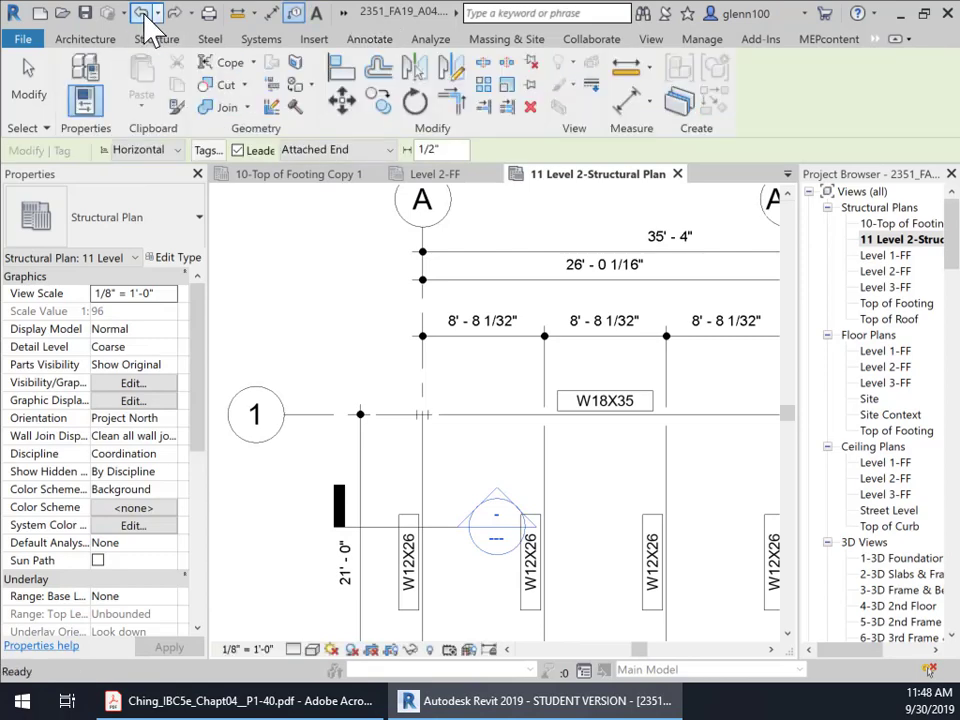
- Load the Structural Column Tag-45.rfa family from the Structural annotation folder
click(316, 42)
click(673, 95)
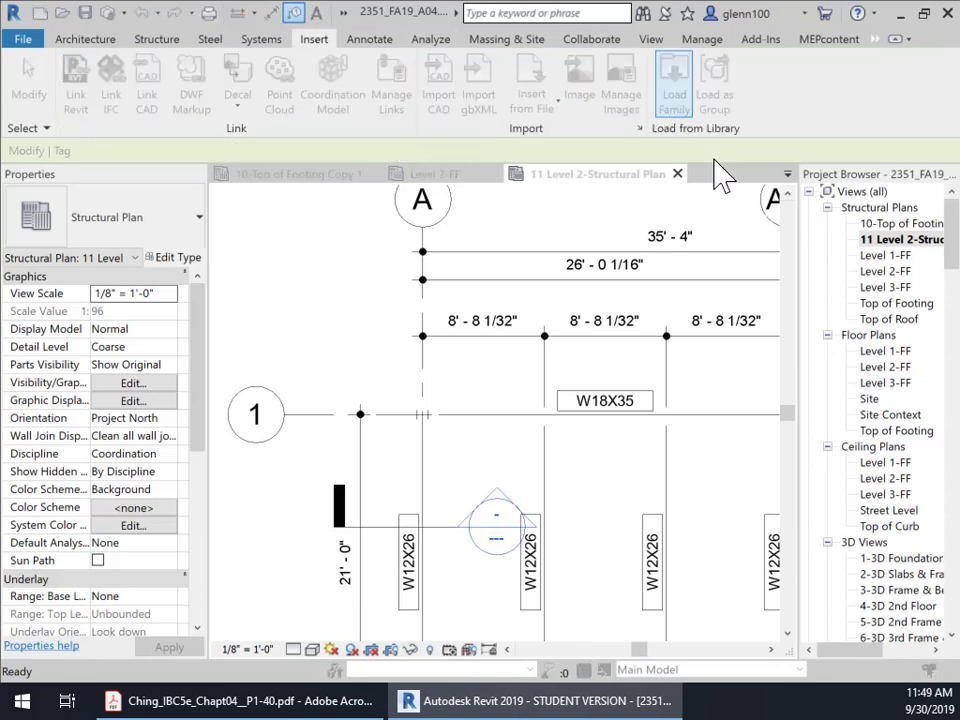
scroll(407, 407, down, 9)
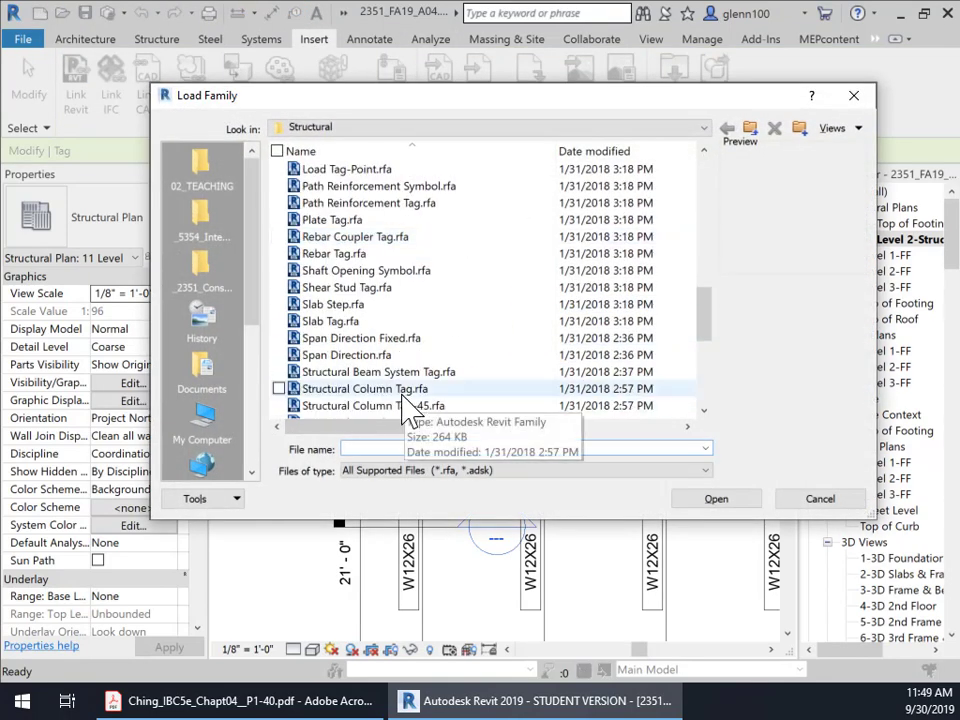
scroll(432, 398, down, 3)
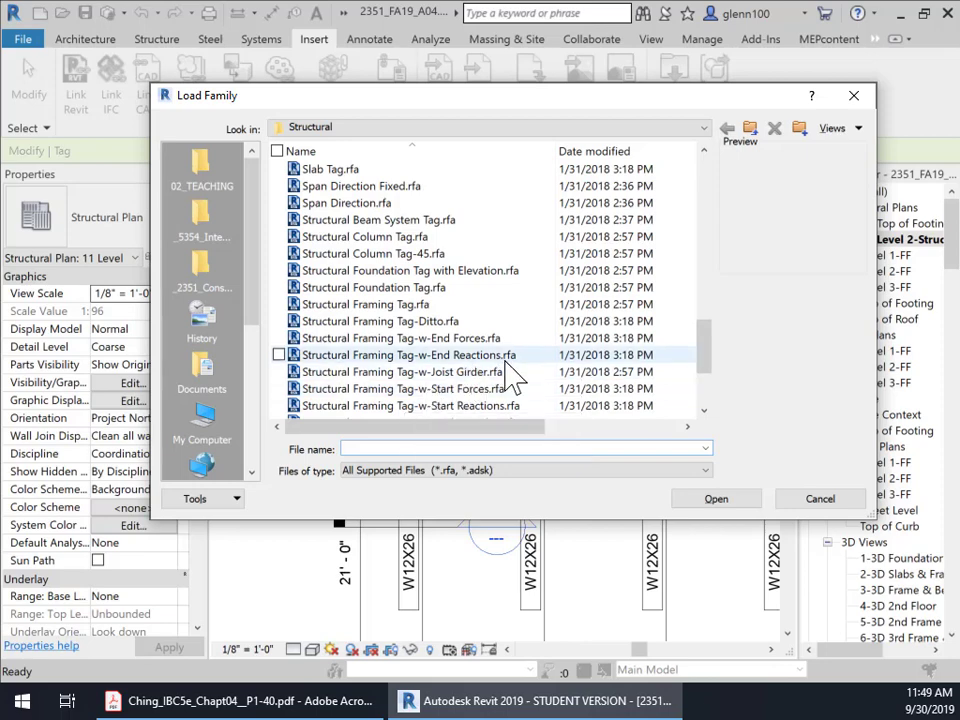
click(446, 253)
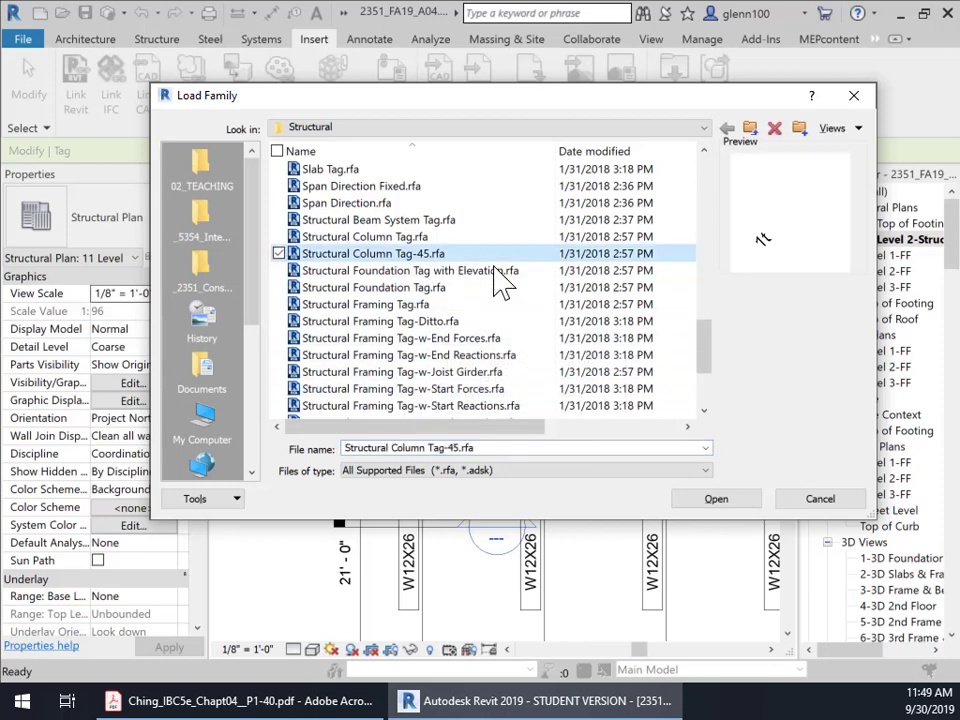
click(716, 499)
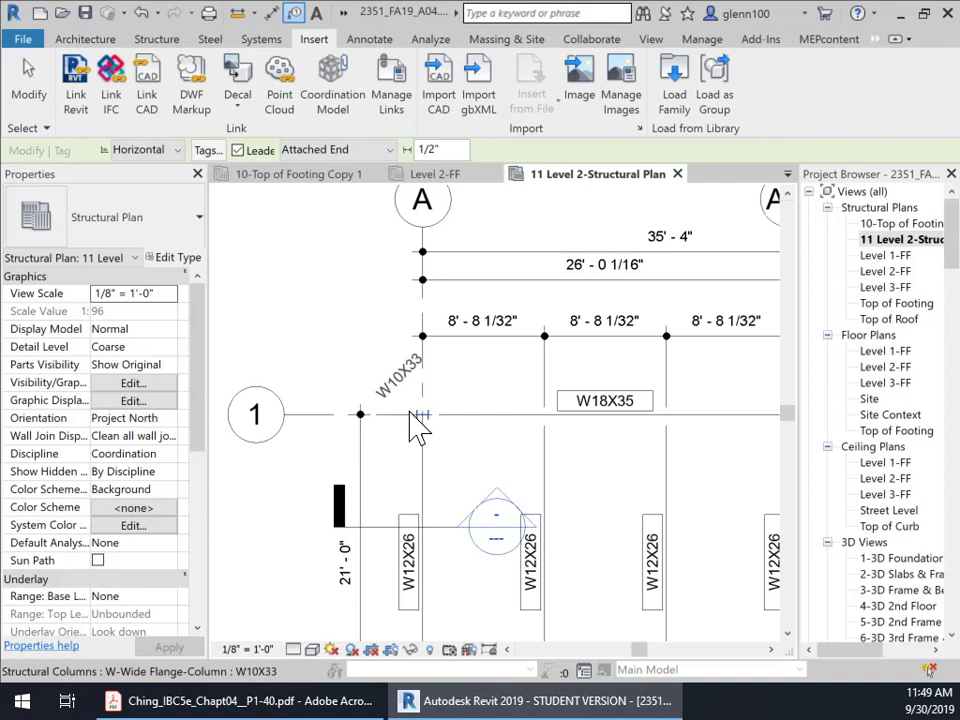
- Tag the column at grids A and 1 with the angled column tag and move its leader elbow up to the text
click(417, 427)
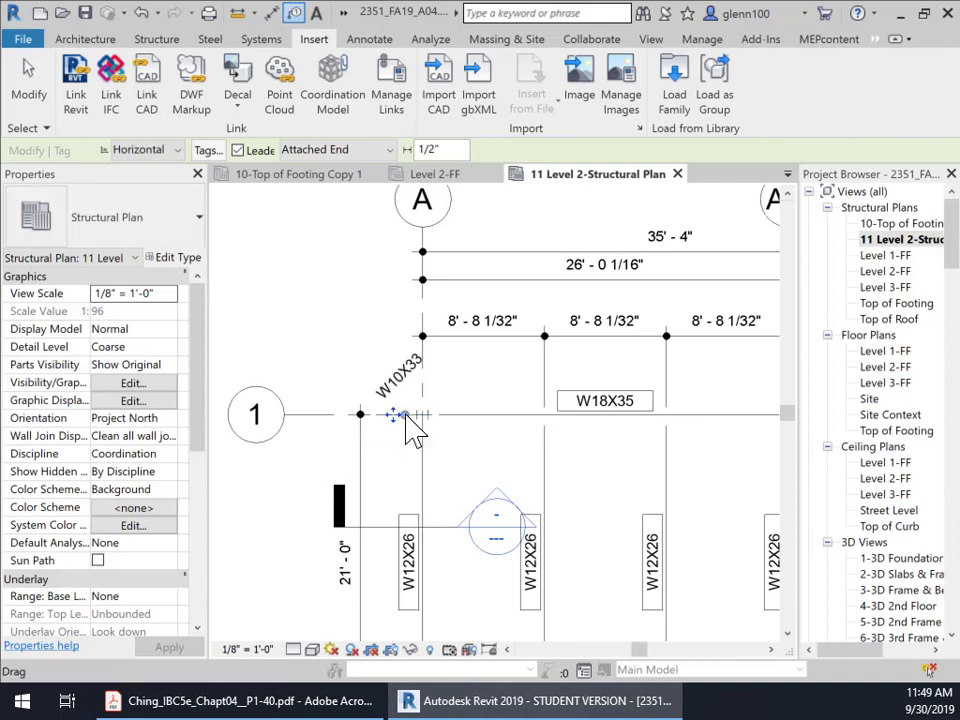
drag(406, 416, 399, 392)
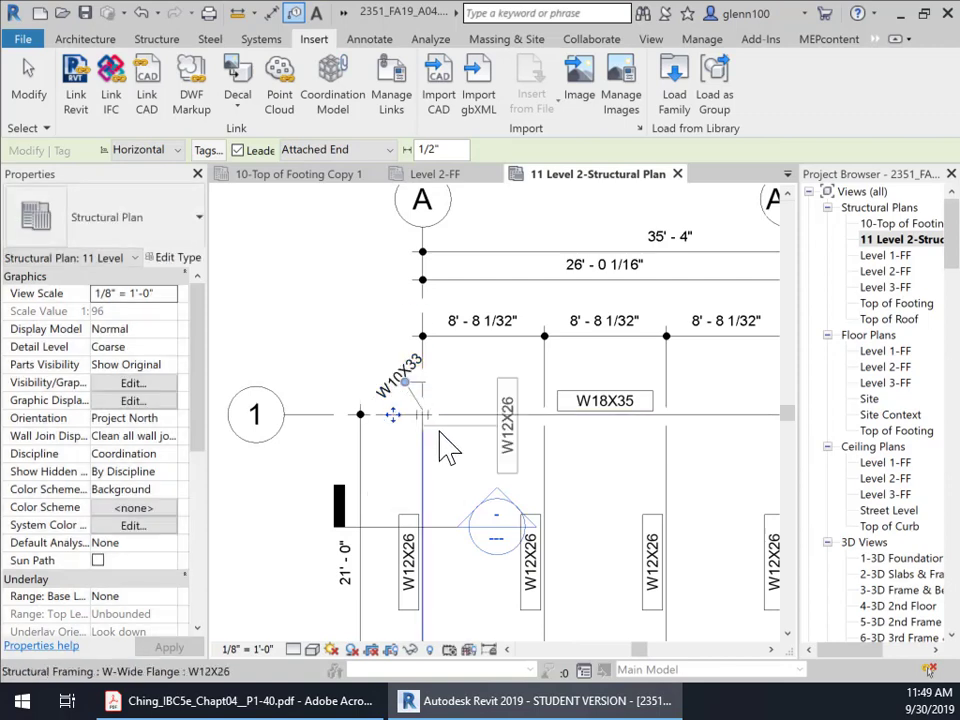
key(Escape)
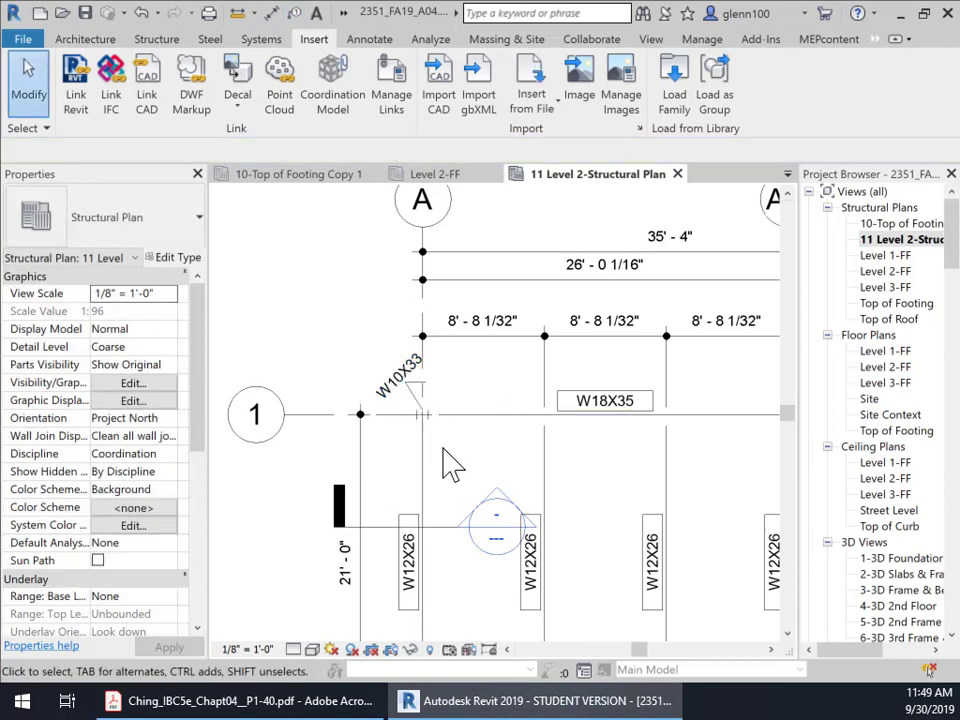
scroll(450, 462, down, 1)
middle_drag(447, 465, 371, 452)
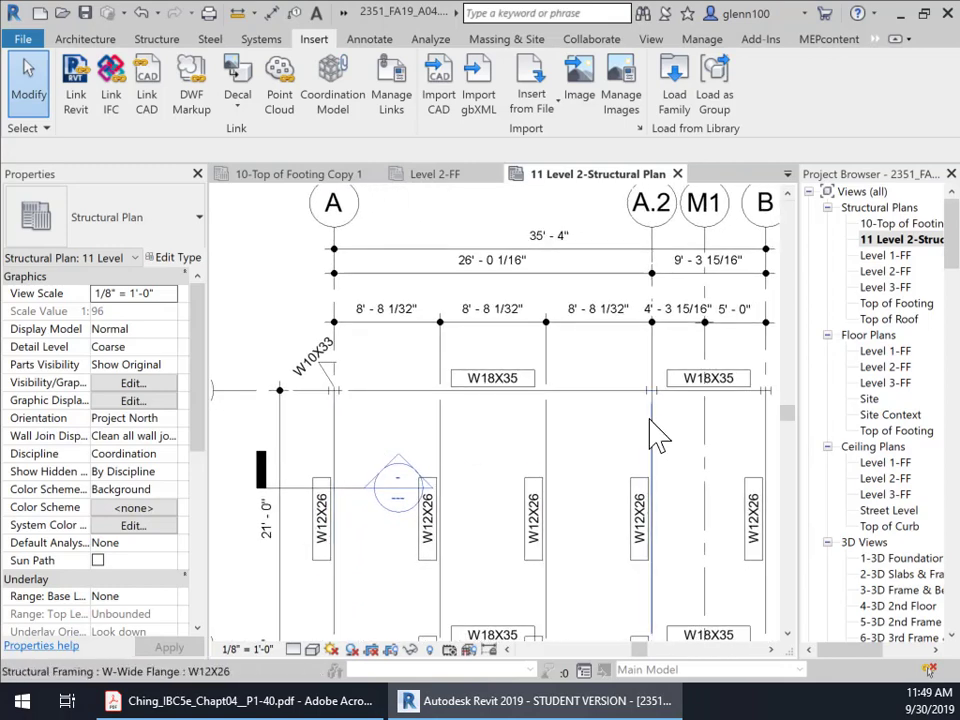
- Tag the column at grids A.2 and 1 by category with the angled column tag and move its leader elbow up beside the text
middle_drag(658, 433, 536, 390)
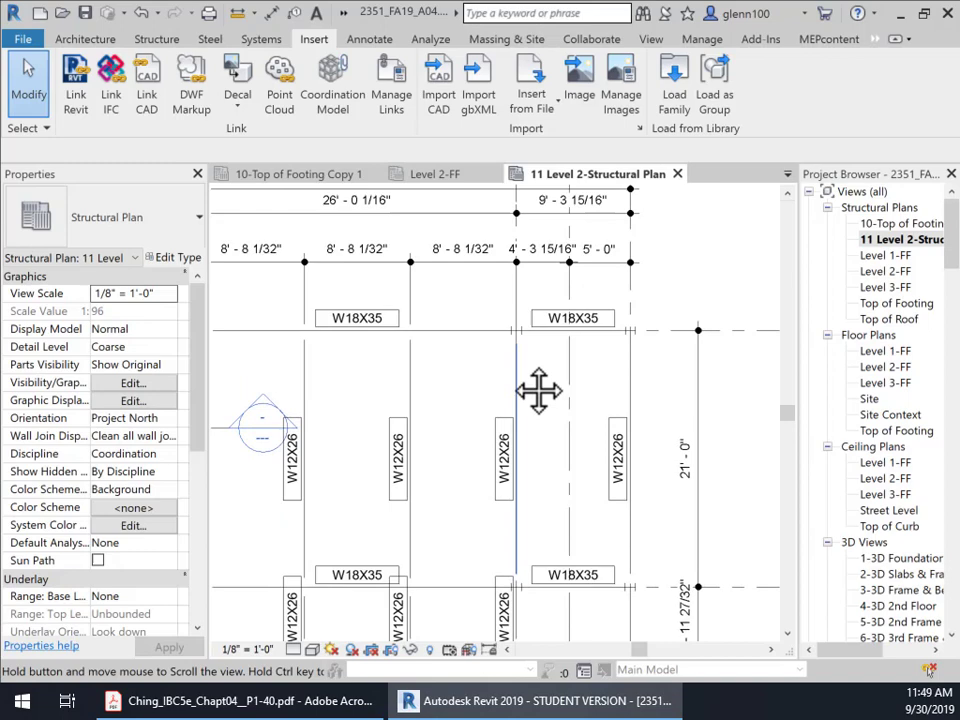
click(516, 331)
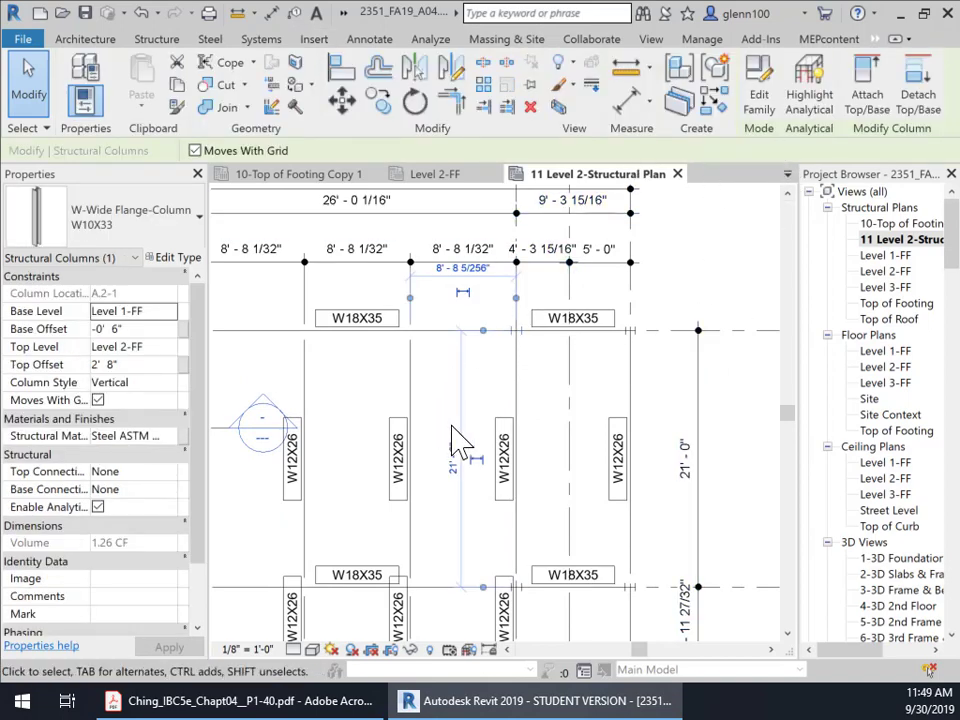
middle_drag(639, 439, 636, 336)
scroll(660, 405, down, 1)
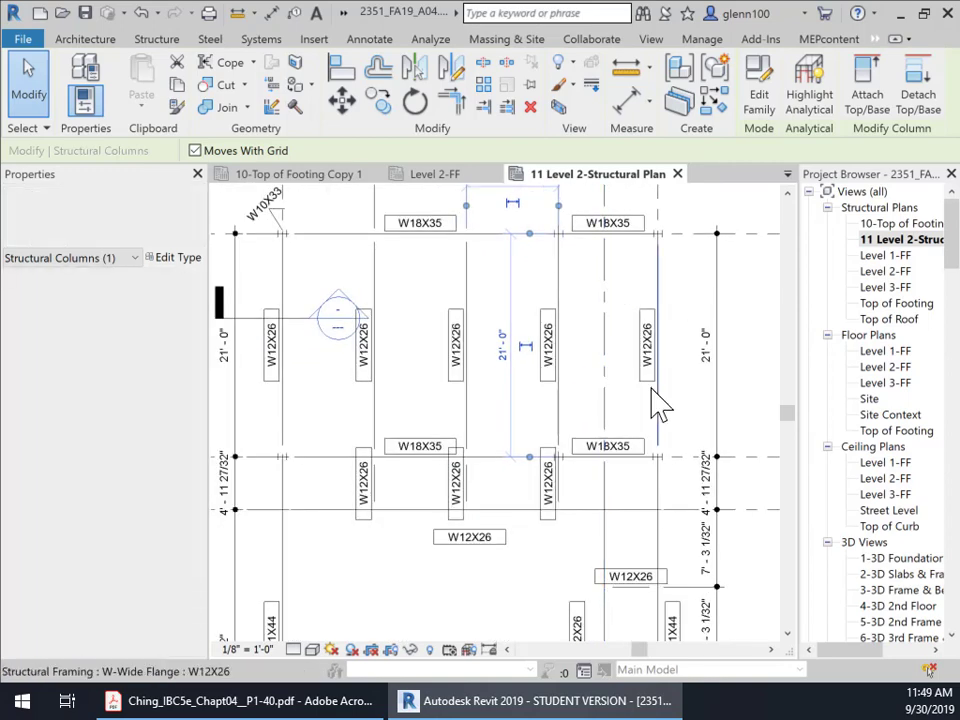
middle_drag(445, 462, 490, 470)
scroll(490, 470, down, 1)
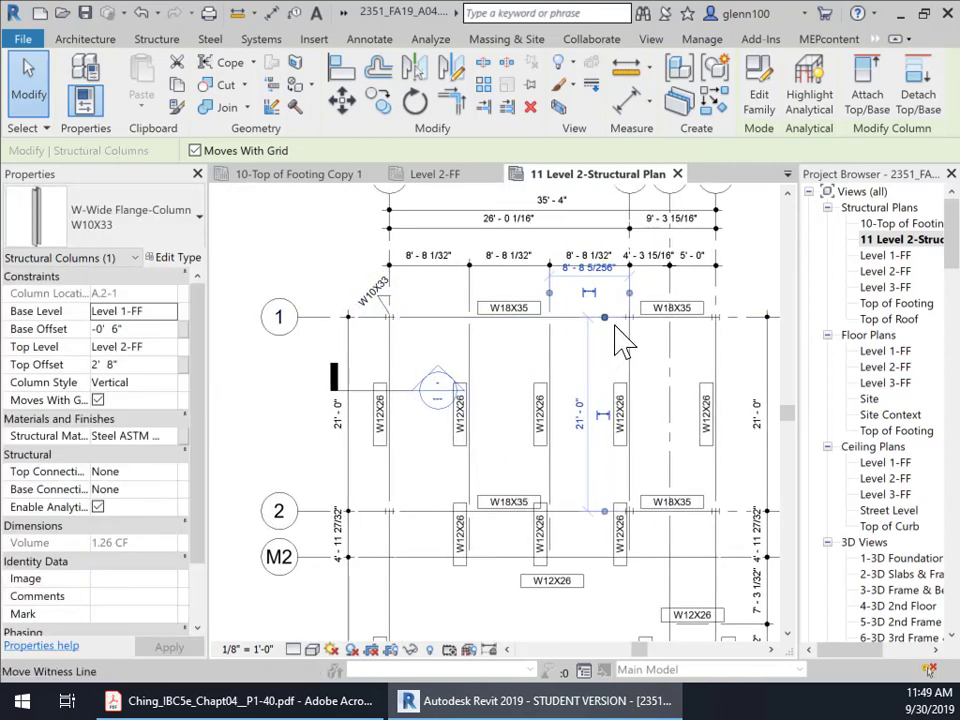
click(378, 39)
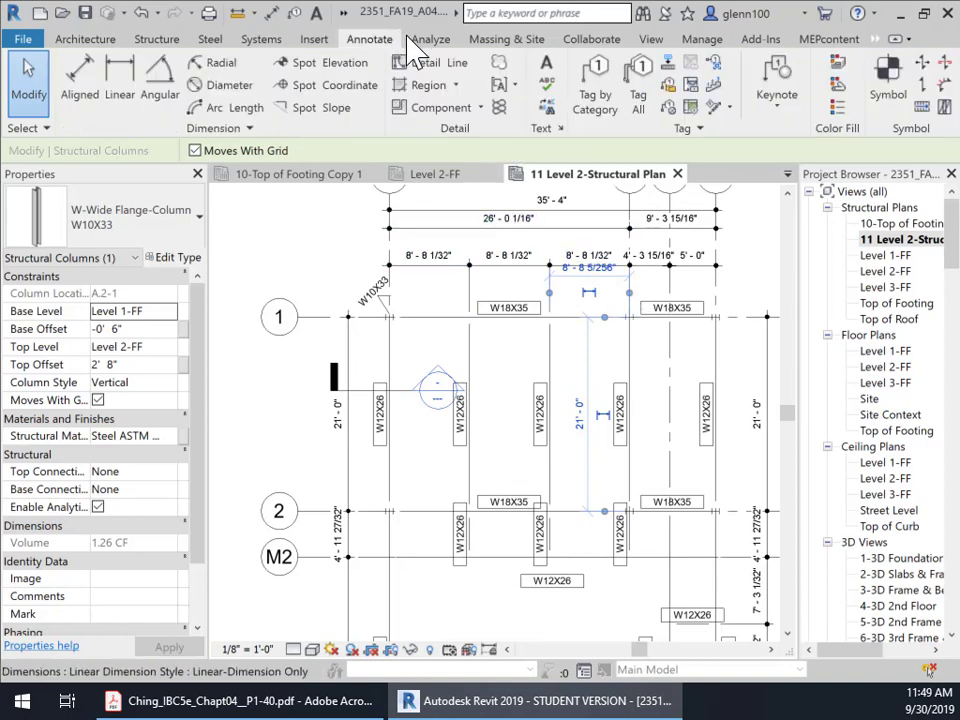
click(595, 88)
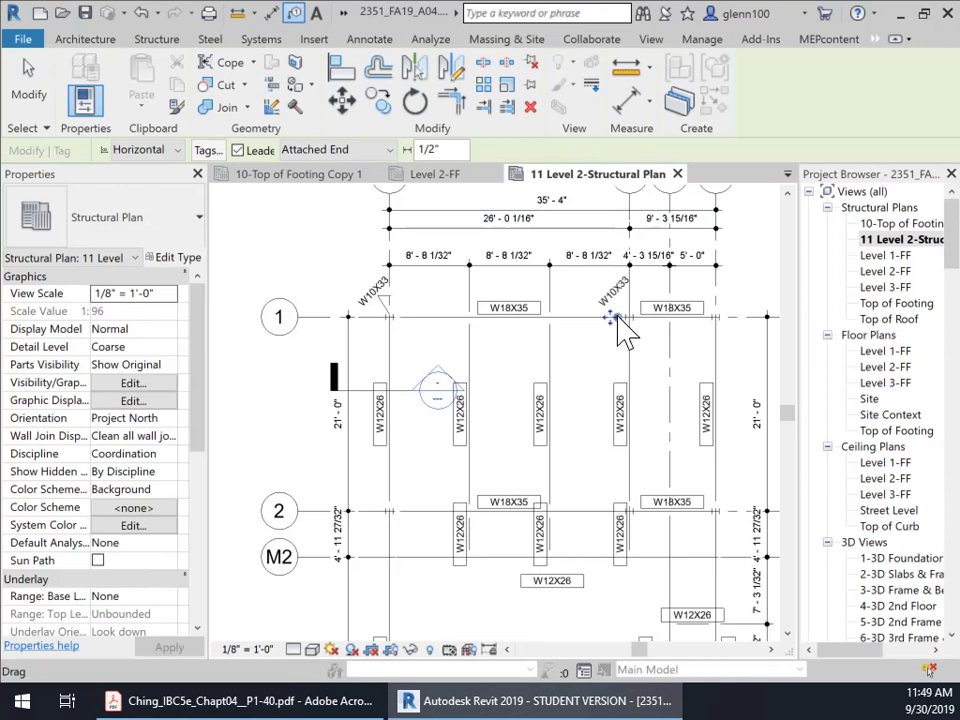
drag(621, 316, 610, 296)
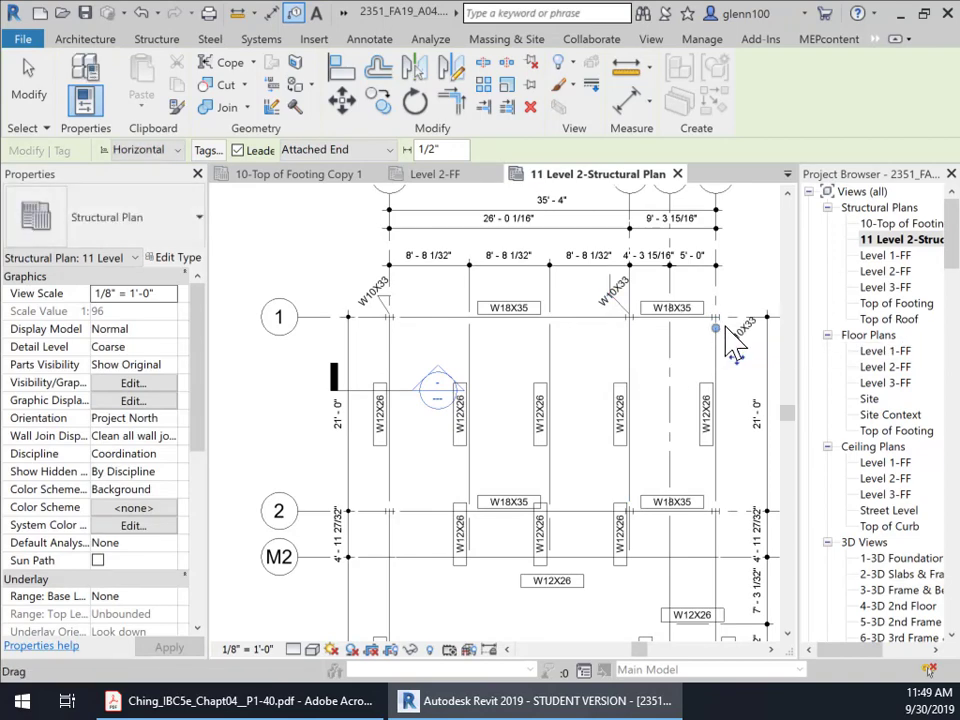
- Move the tag of the column at grids B and 1 above grid line 1 and align its leader elbow with the text
drag(737, 360, 742, 302)
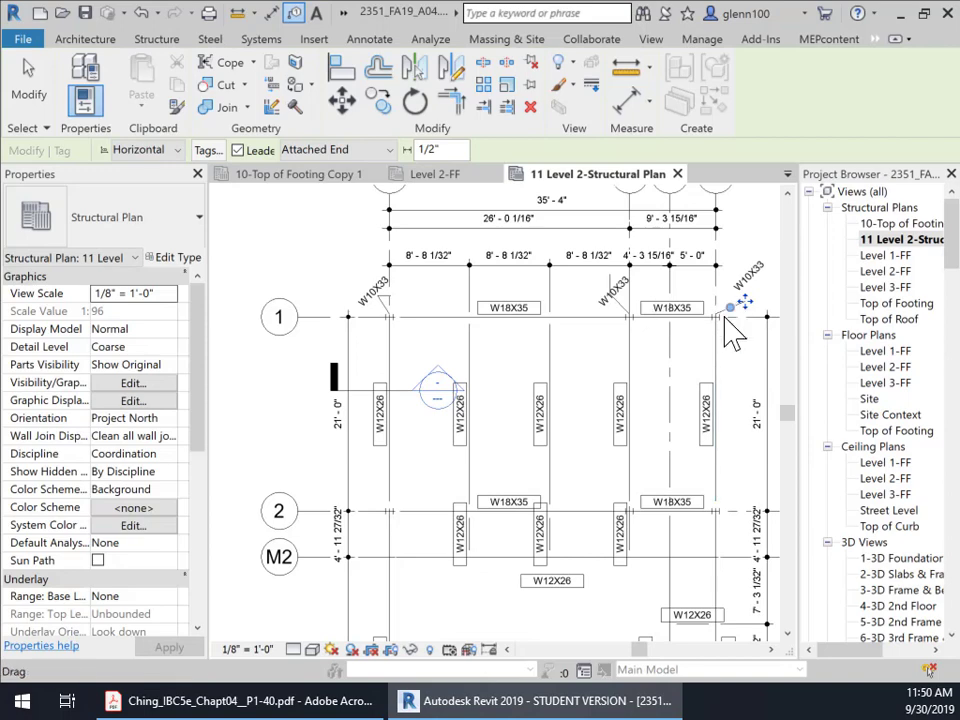
drag(740, 326, 740, 300)
scroll(748, 320, up, 3)
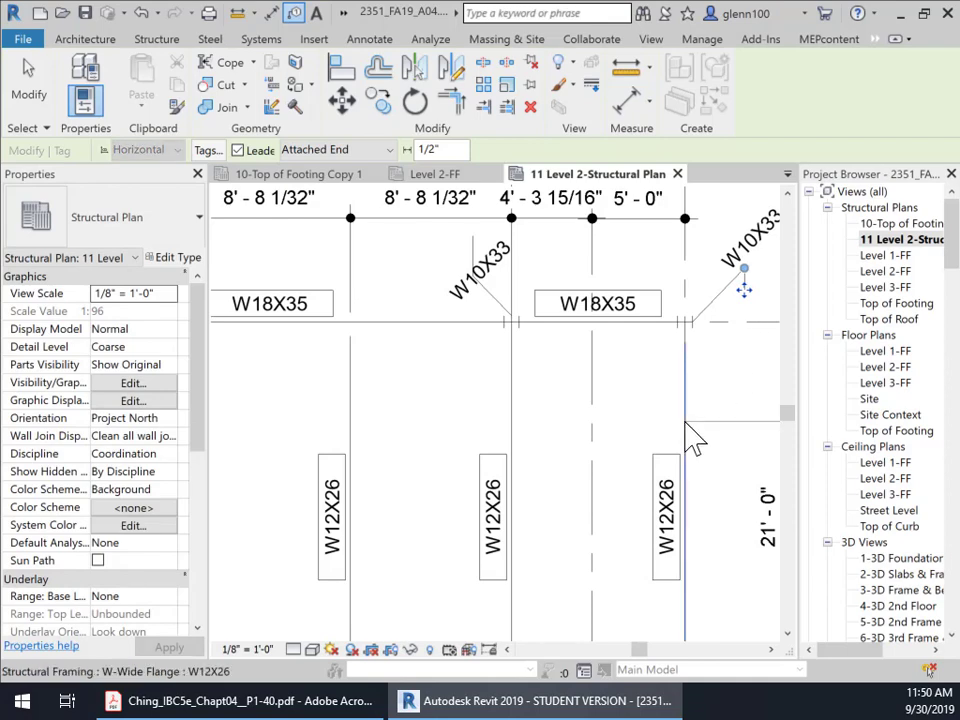
- Tag the columns at grids B and 2 and at grids A and 2 with angled column tags above grid line 2
scroll(688, 432, down, 5)
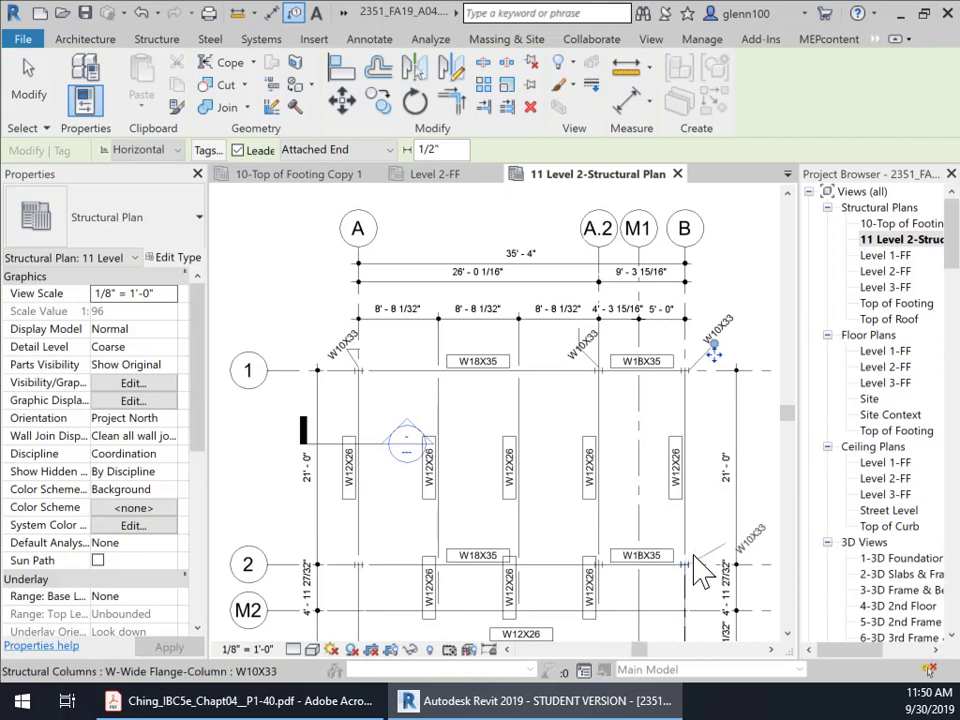
mouse_move(699, 569)
mouse_down()
mouse_move(708, 545)
mouse_move(700, 527)
mouse_move(692, 544)
mouse_move(724, 540)
mouse_move(713, 562)
mouse_move(684, 568)
mouse_move(696, 563)
mouse_up()
scroll(723, 537, up, 2)
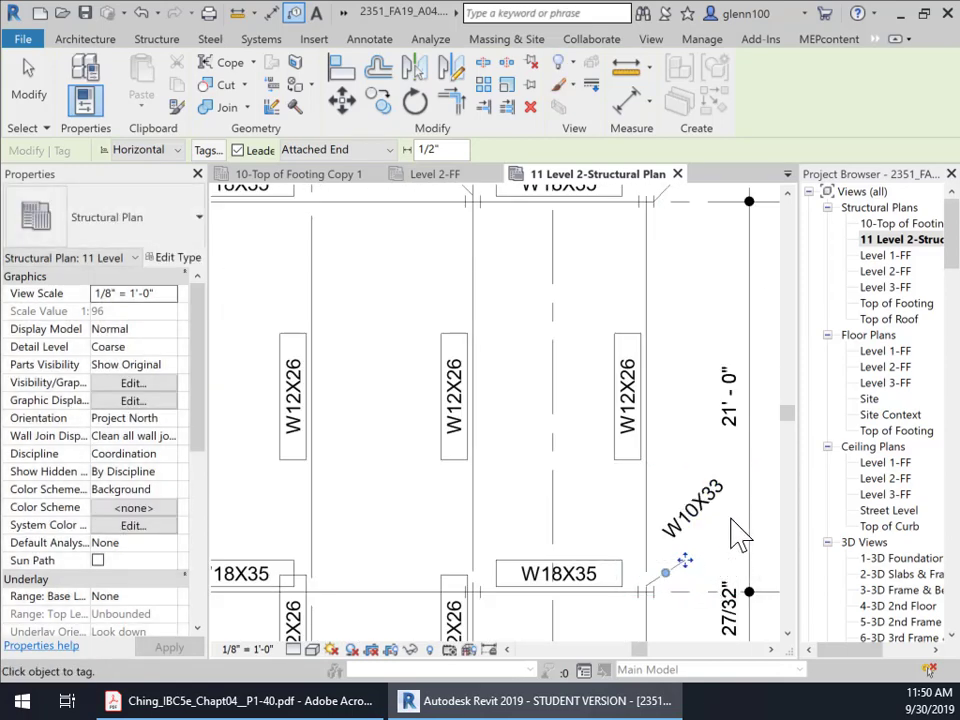
click(788, 514)
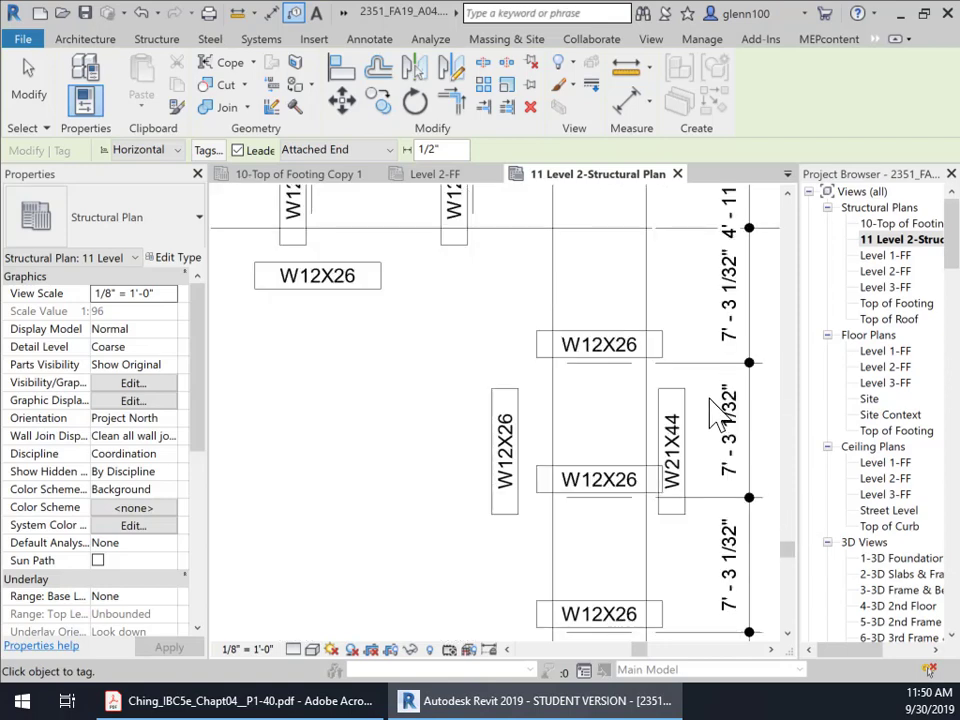
scroll(713, 415, down, 4)
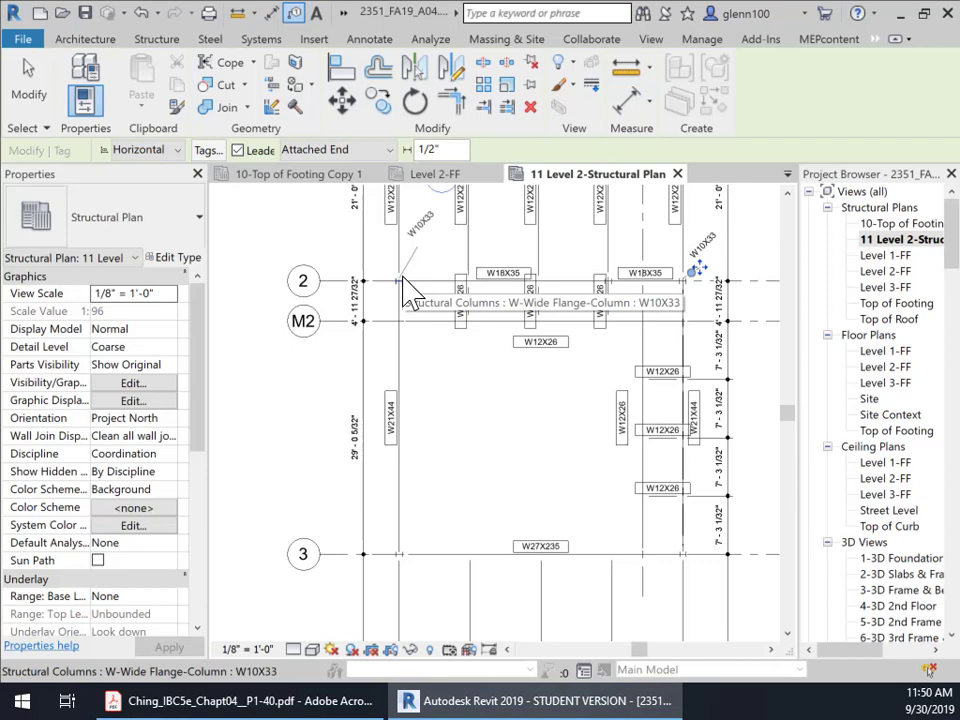
click(405, 288)
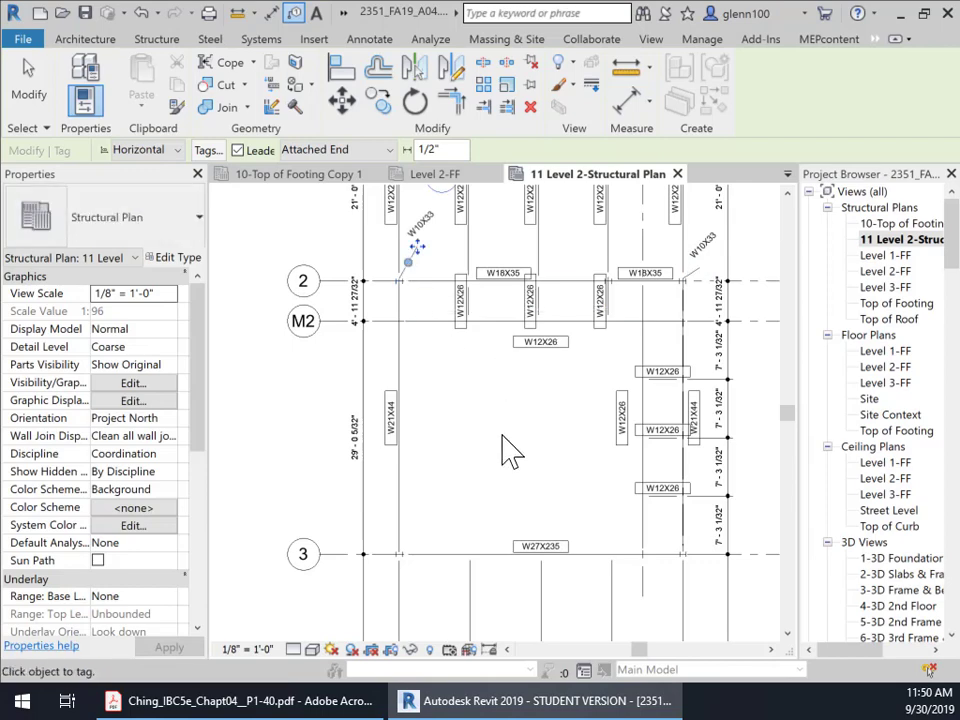
scroll(647, 579, down, 4)
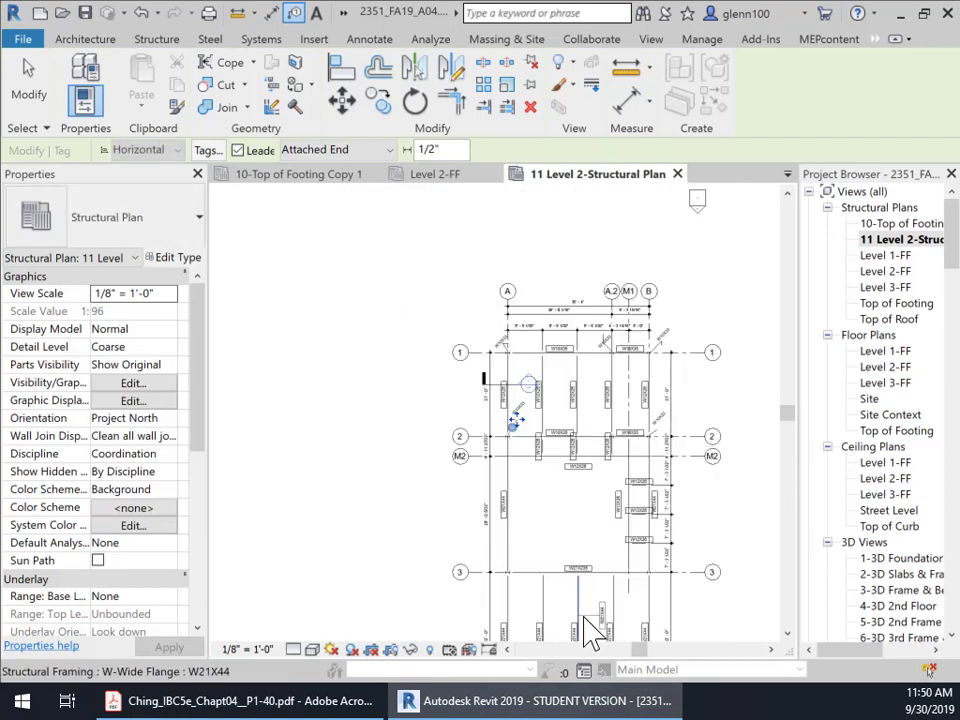
- Close all other open views, keeping only 10-Top of Footing Copy 1 and 11 Level 2-Structural Plan open
middle_drag(591, 630, 655, 545)
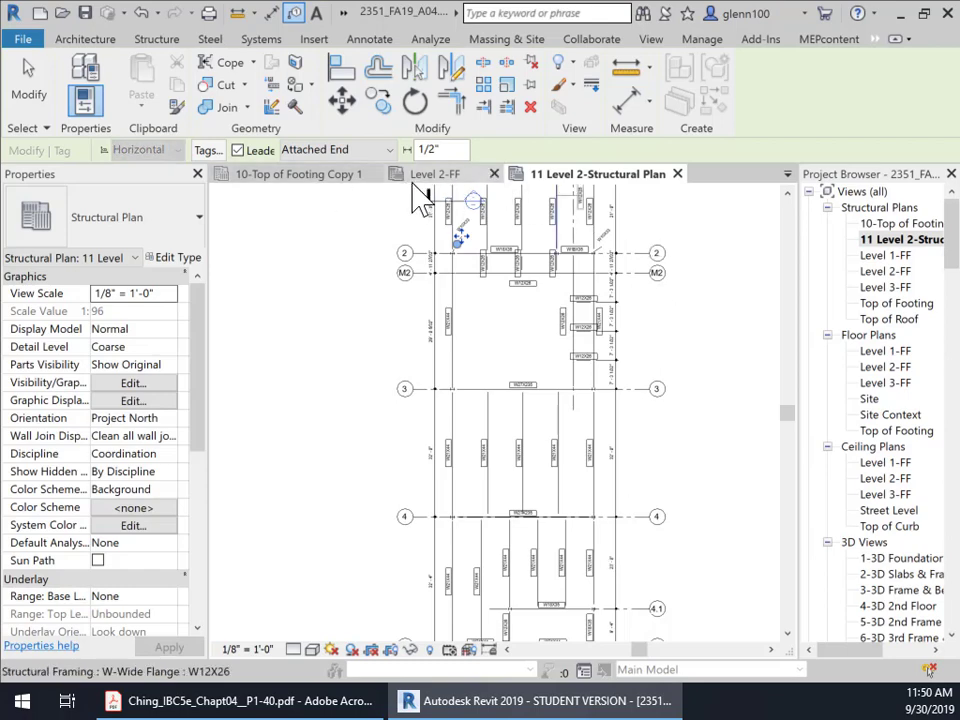
click(494, 175)
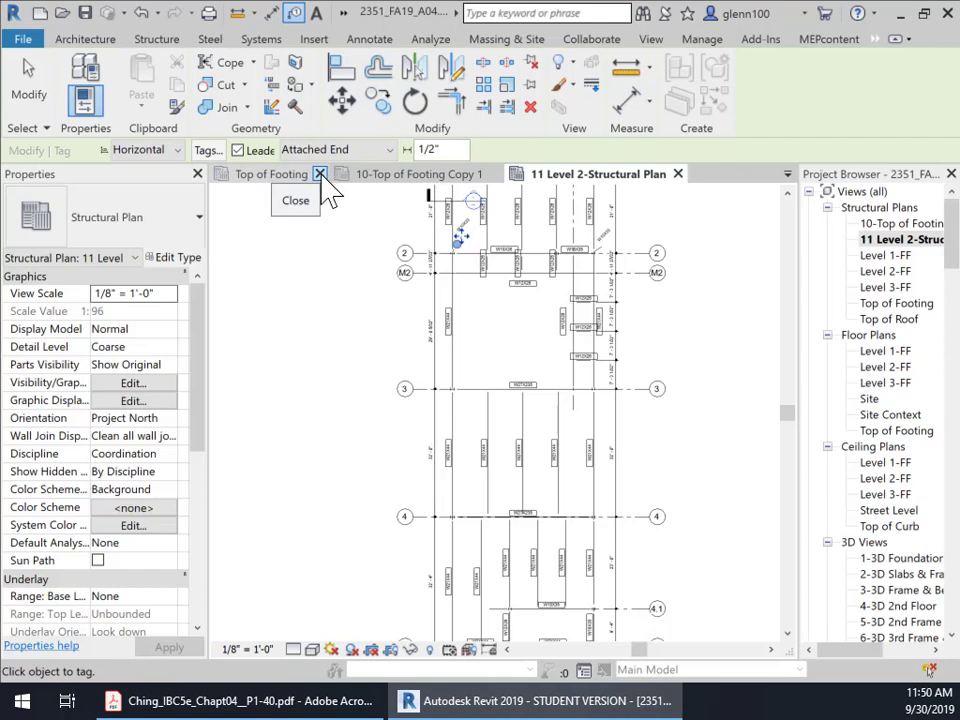
click(321, 175)
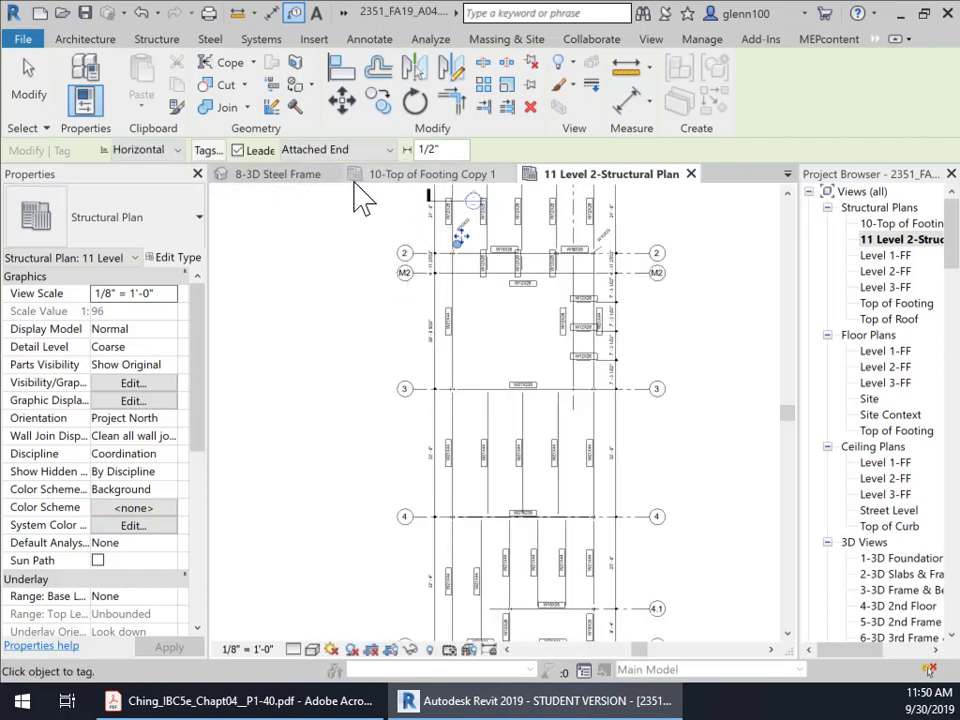
click(332, 175)
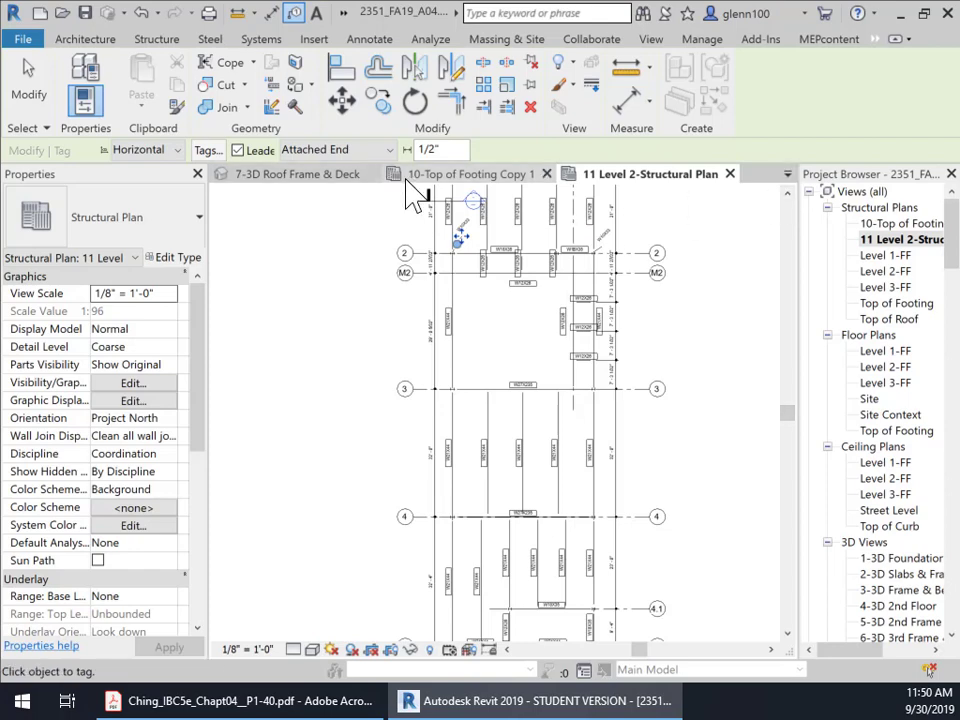
click(788, 175)
click(785, 229)
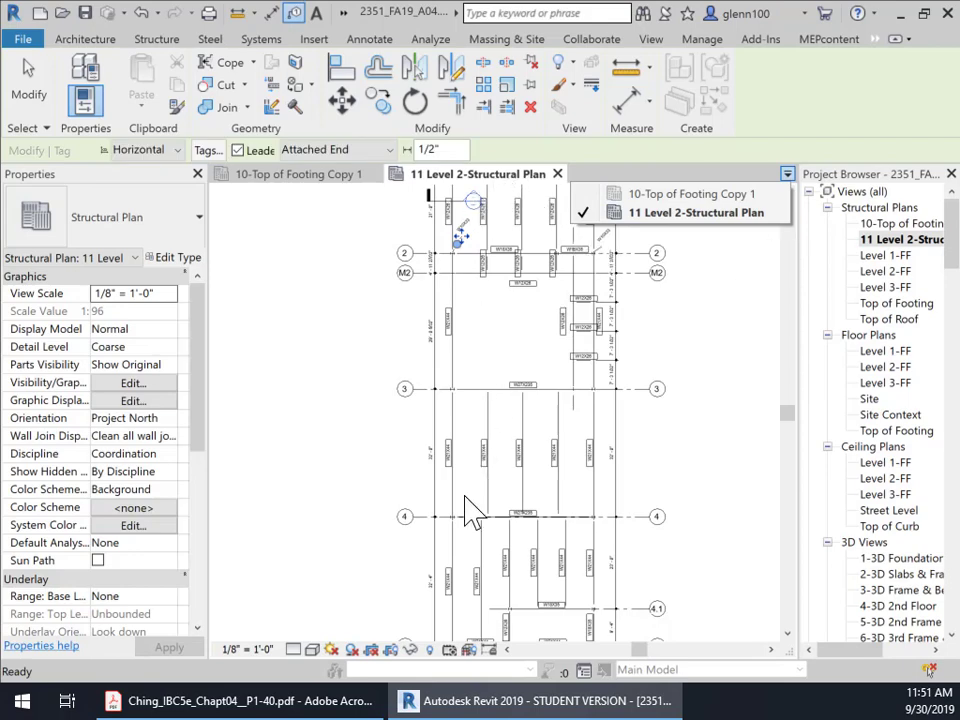
- Tile the two open structural plan views side by side and show the whole Level 2 plan in its window
key(w)
key(t)
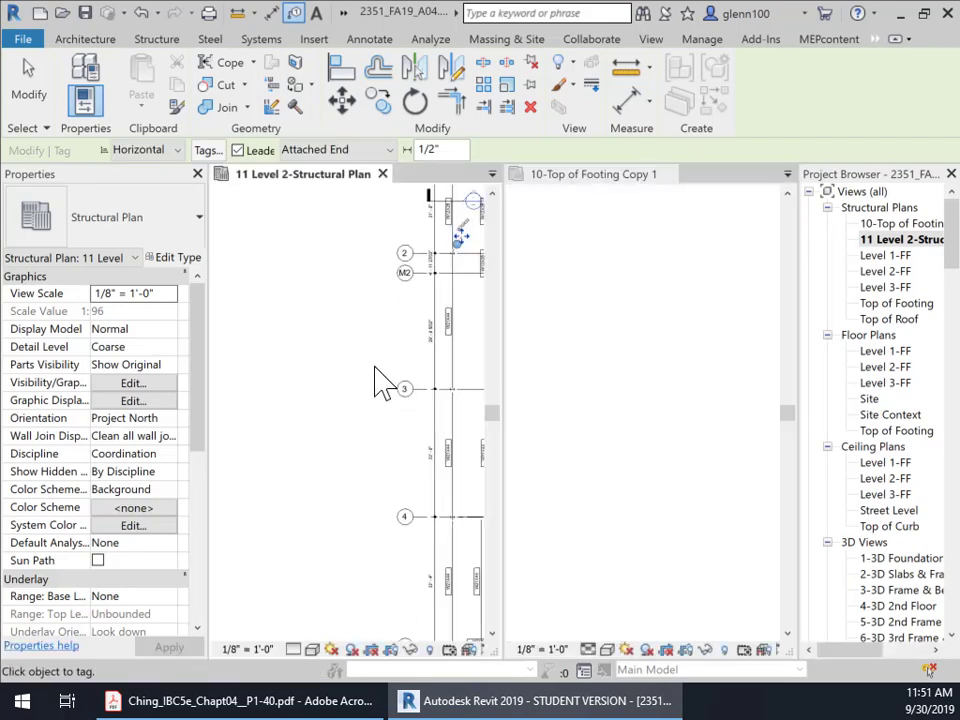
middle_drag(367, 362, 278, 402)
- Examine the complete Top of Footing plan beside the complete Level 2 structural plan, framing both at a similar size
click(643, 325)
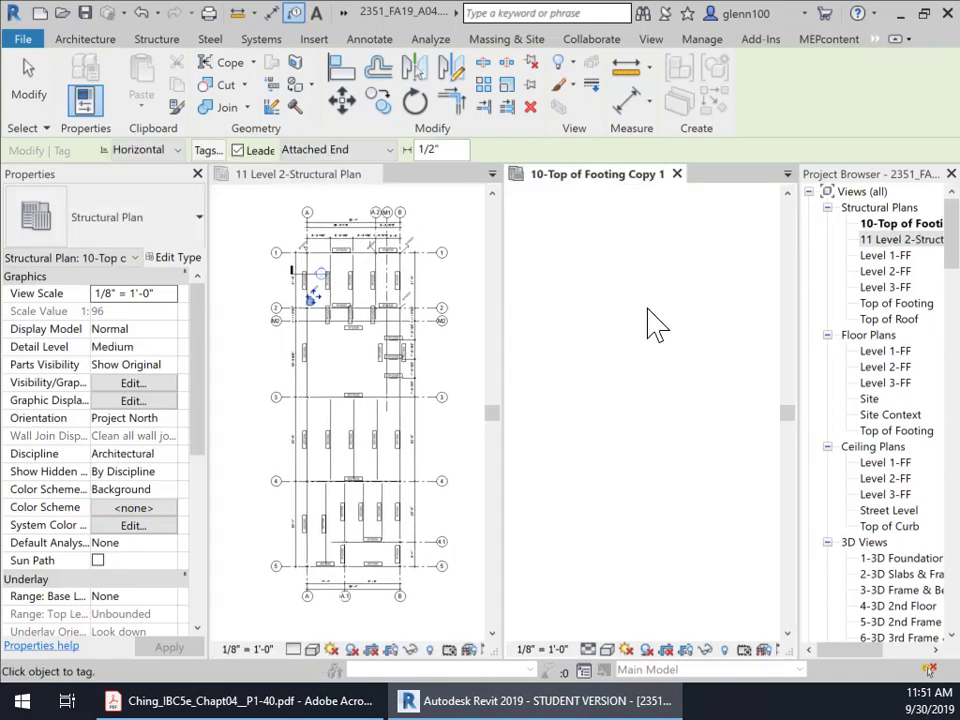
scroll(654, 318, down, 3)
middle_drag(679, 351, 599, 417)
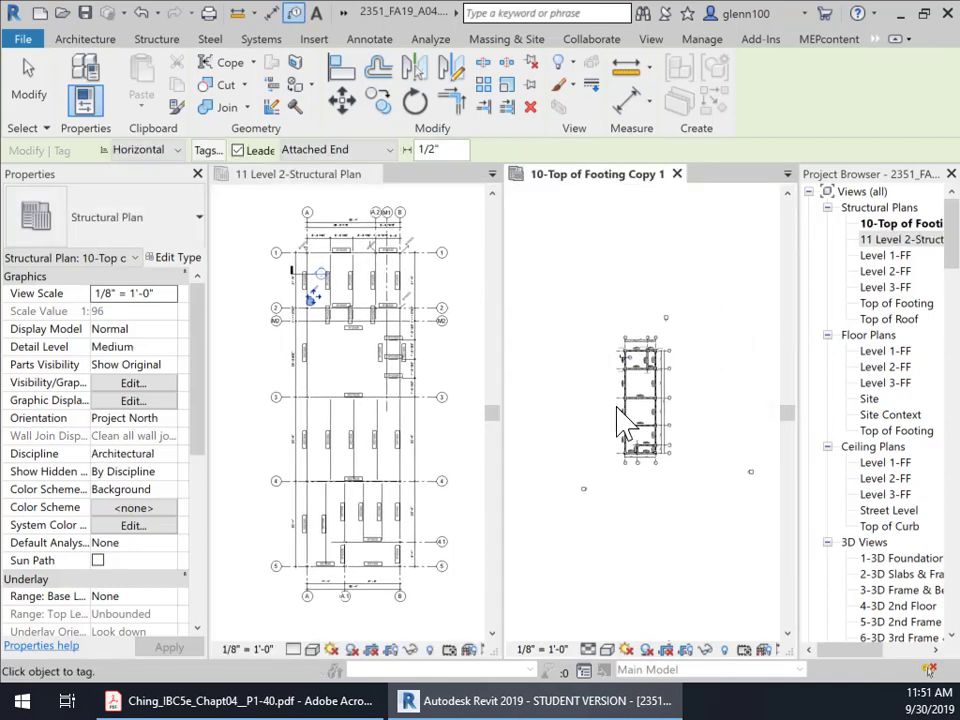
scroll(617, 406, up, 4)
scroll(739, 381, up, 3)
scroll(739, 332, down, 4)
middle_drag(735, 335, 657, 313)
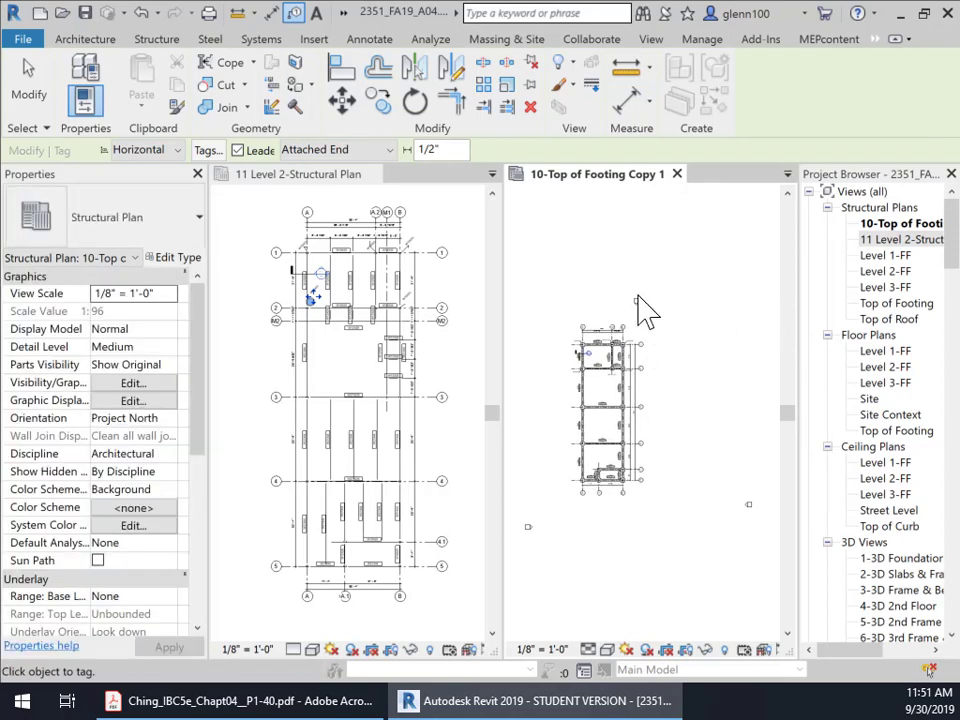
scroll(650, 415, up, 3)
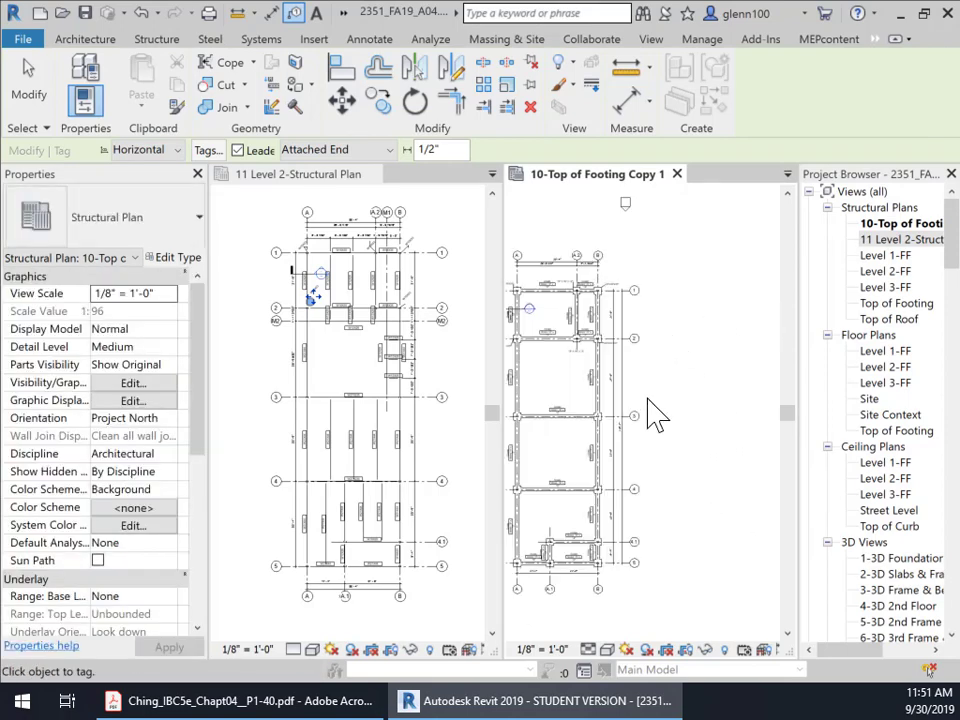
mouse_move(770, 396)
middle_down()
mouse_move(789, 392)
mouse_move(763, 403)
mouse_move(746, 392)
mouse_move(765, 402)
mouse_move(776, 388)
mouse_move(778, 396)
middle_up()
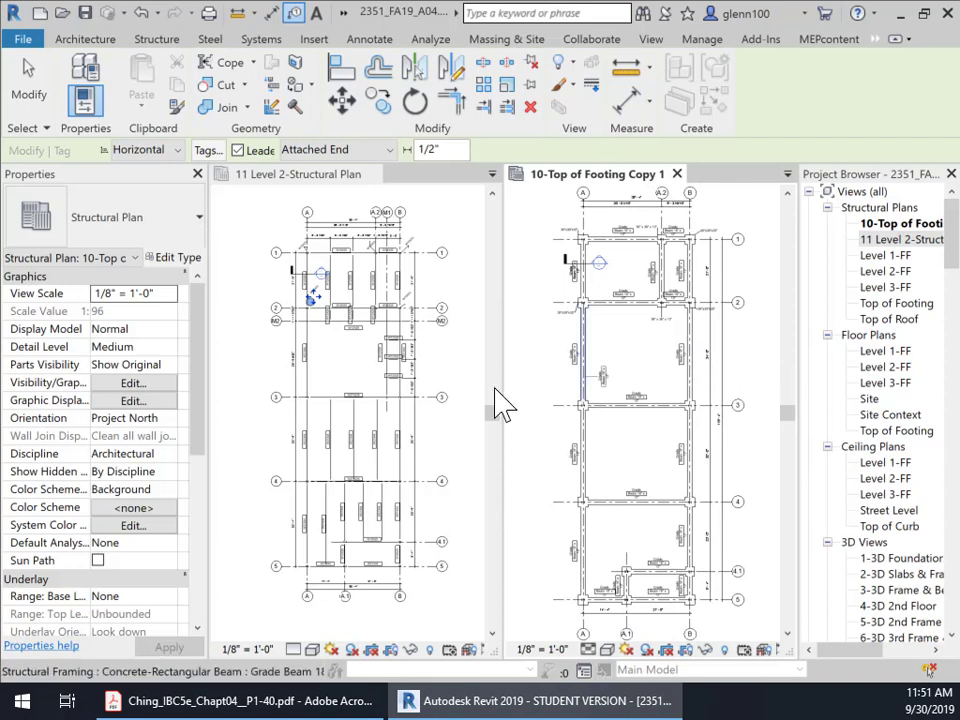
scroll(452, 420, up, 1)
click(443, 439)
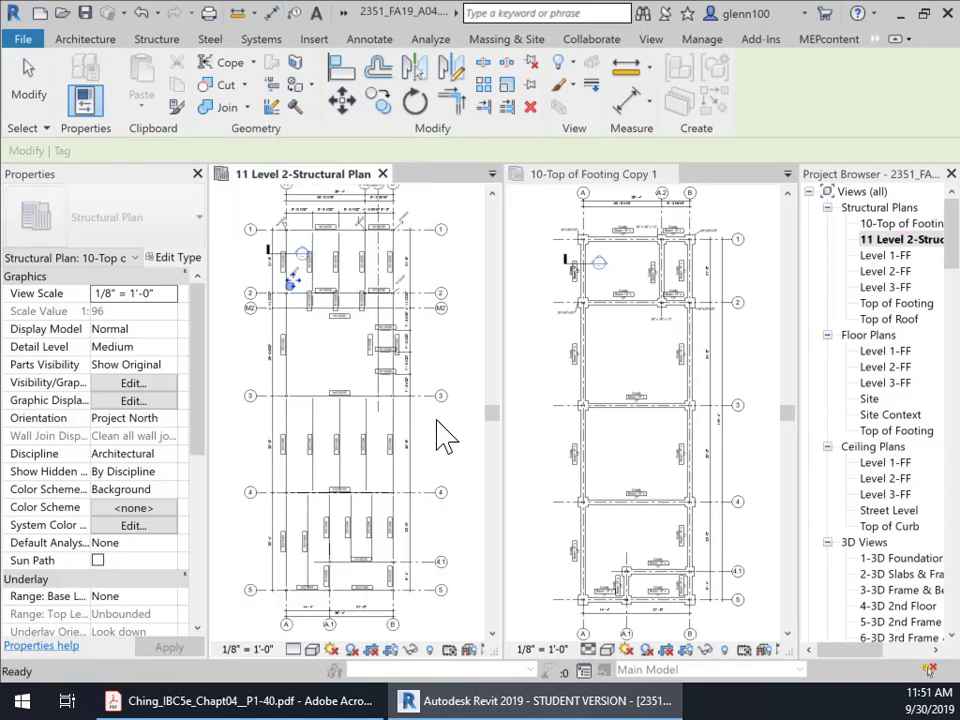
middle_drag(456, 411, 470, 436)
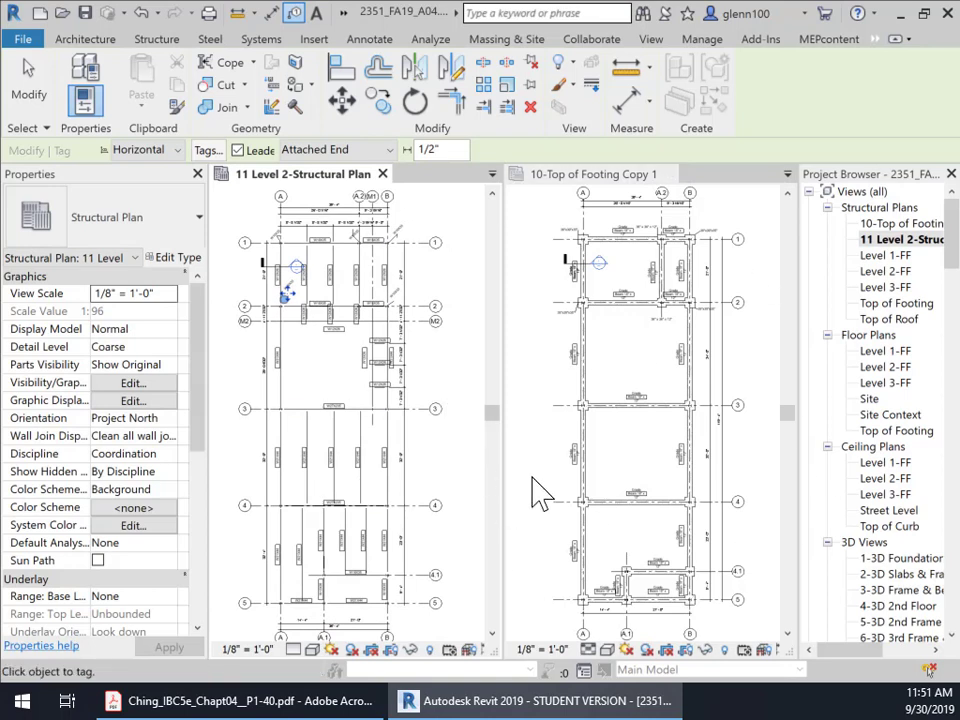